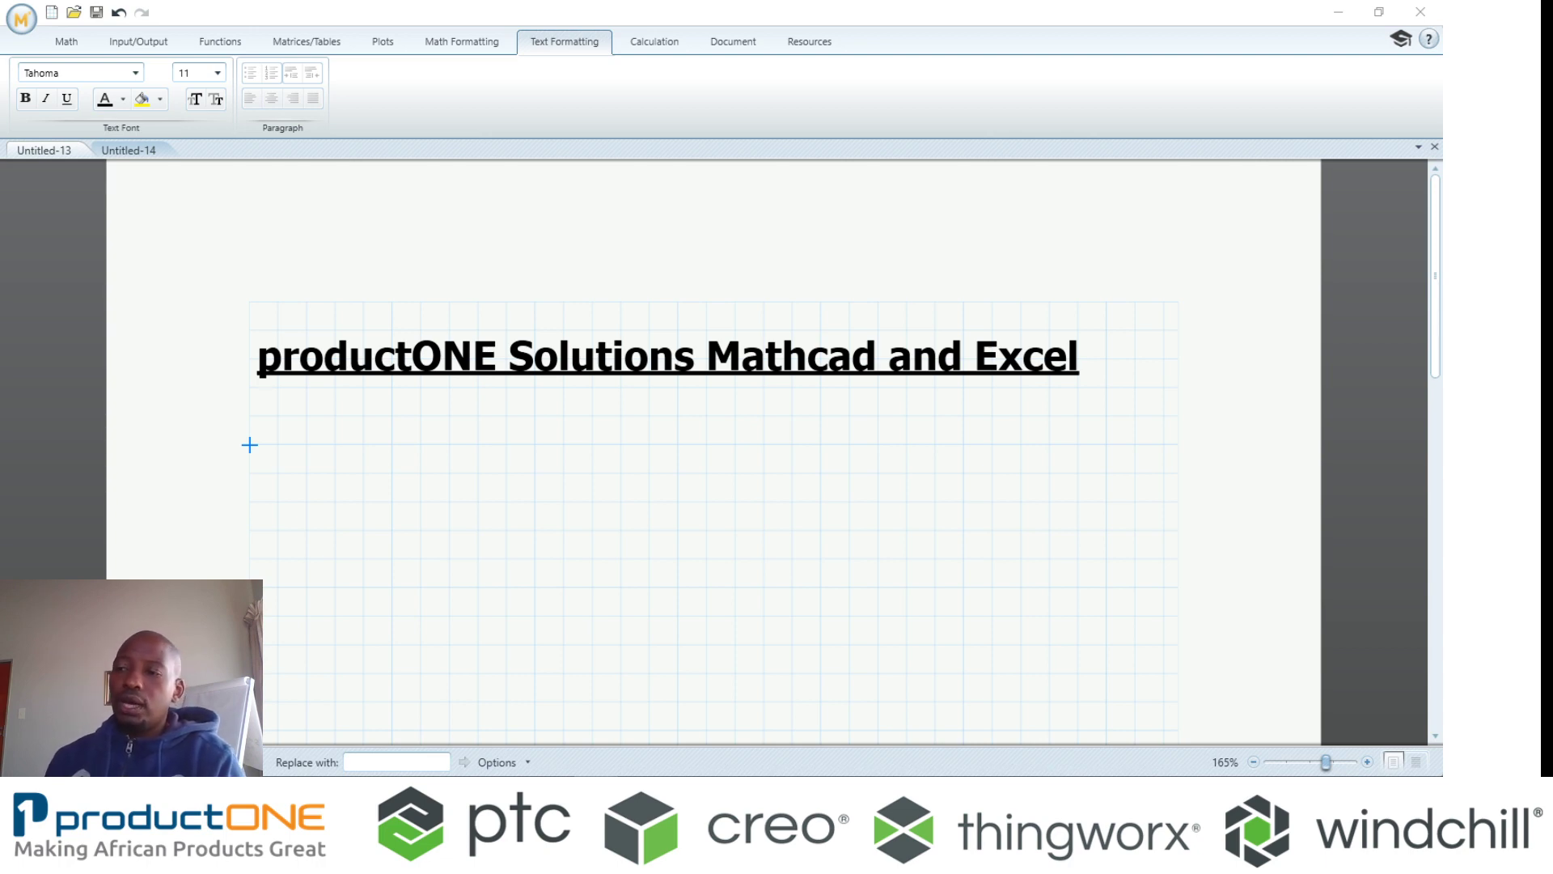
- Define Data below the title as a READEXCEL import of Metal Types.xlsx, range Sheet1!A1:E6
{"action": "left_click", "coordinate": [254, 455]}
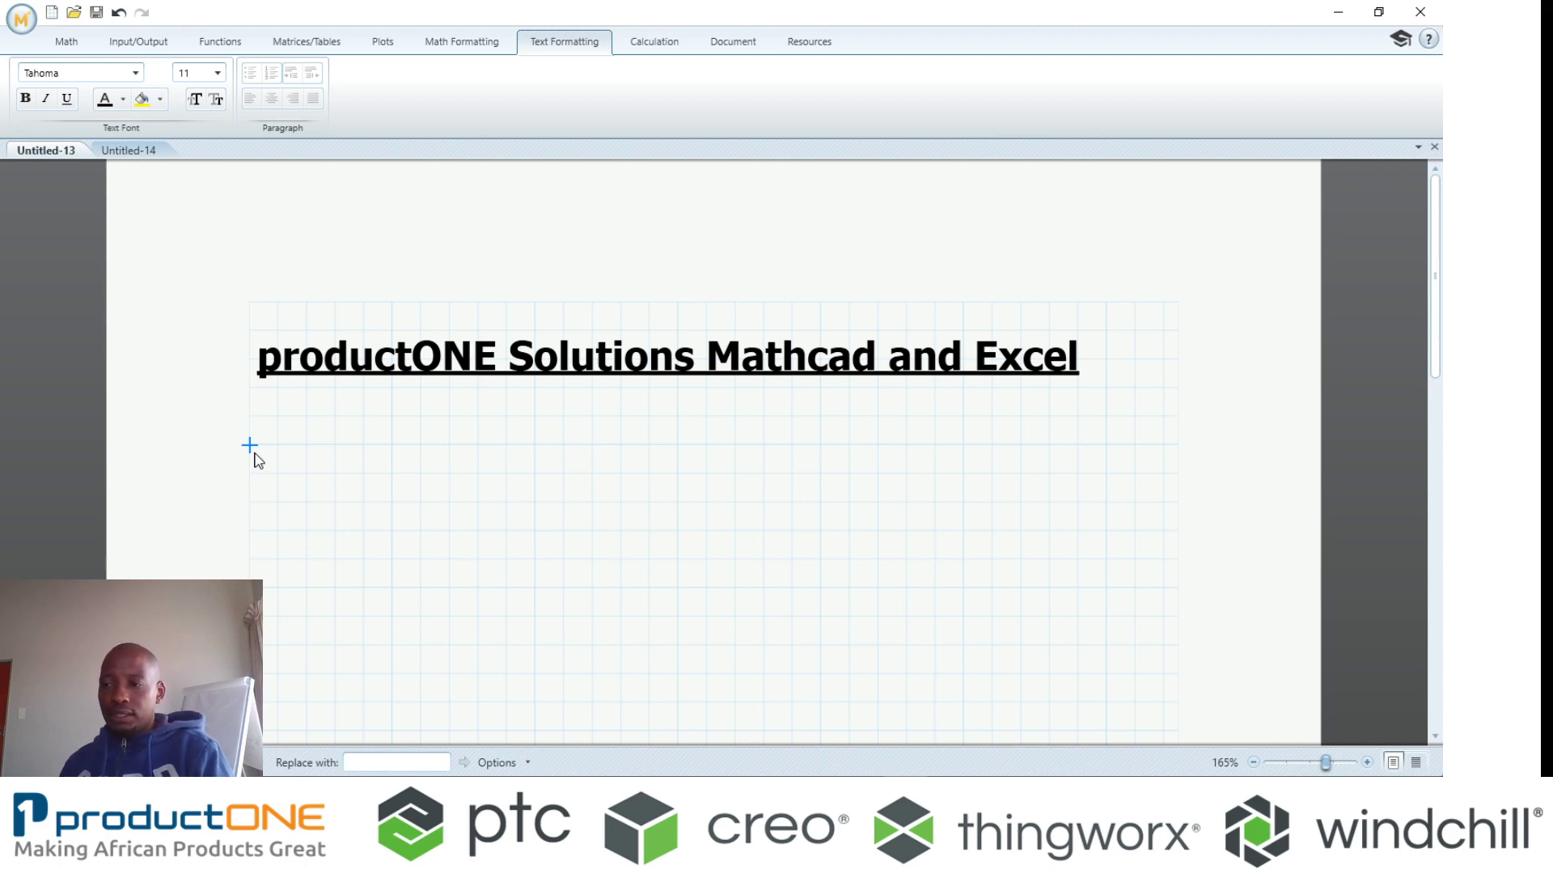
{"action": "type", "text": "Data :="}
{"action": "left_click", "coordinate": [135, 44]}
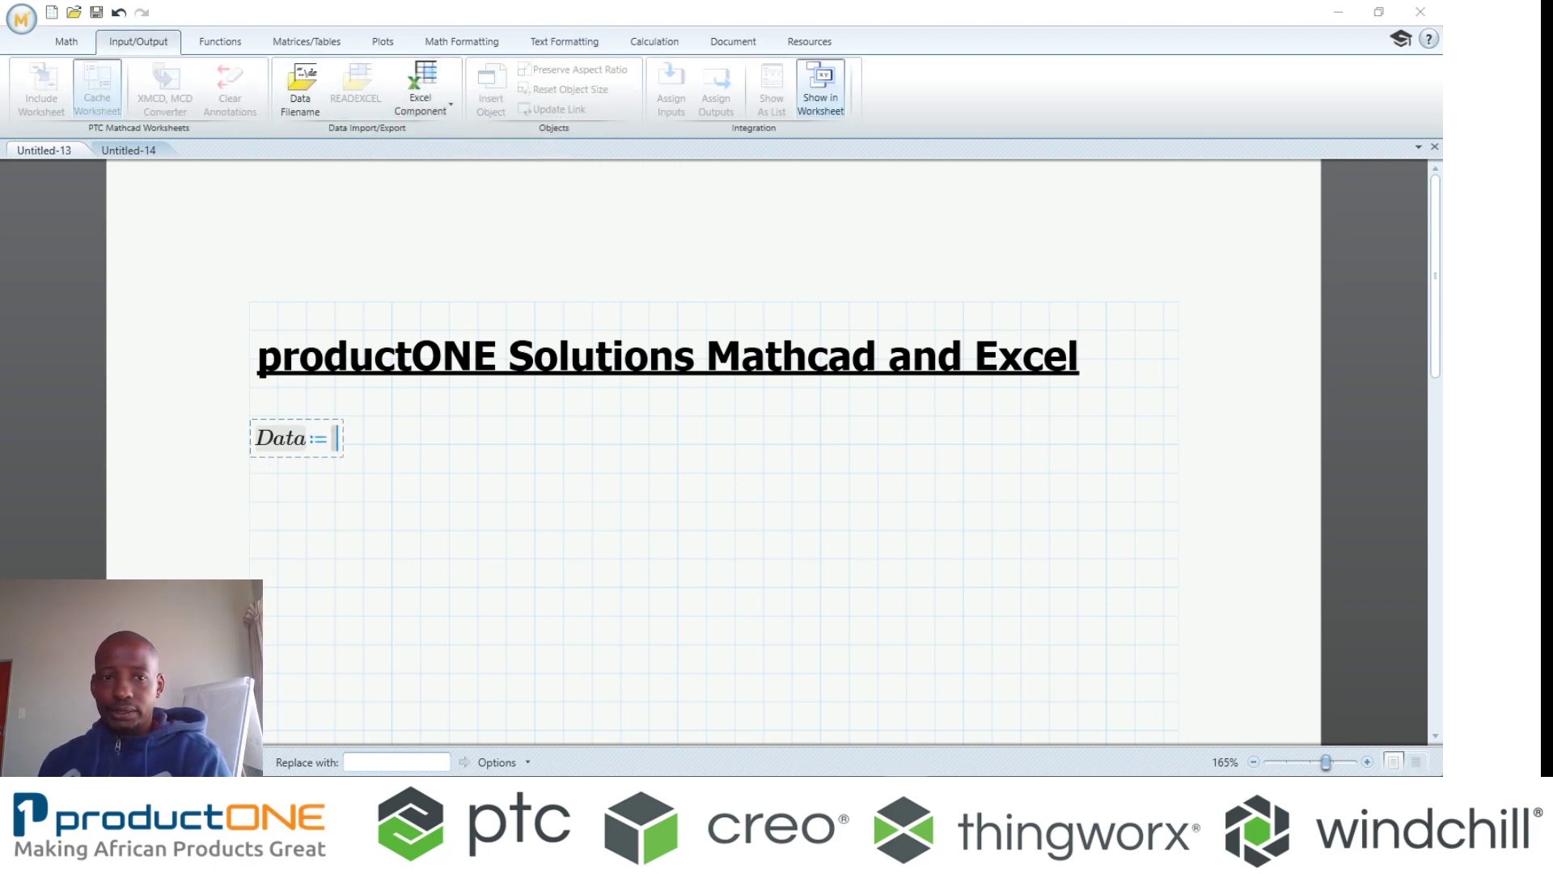
{"action": "left_click", "coordinate": [355, 89]}
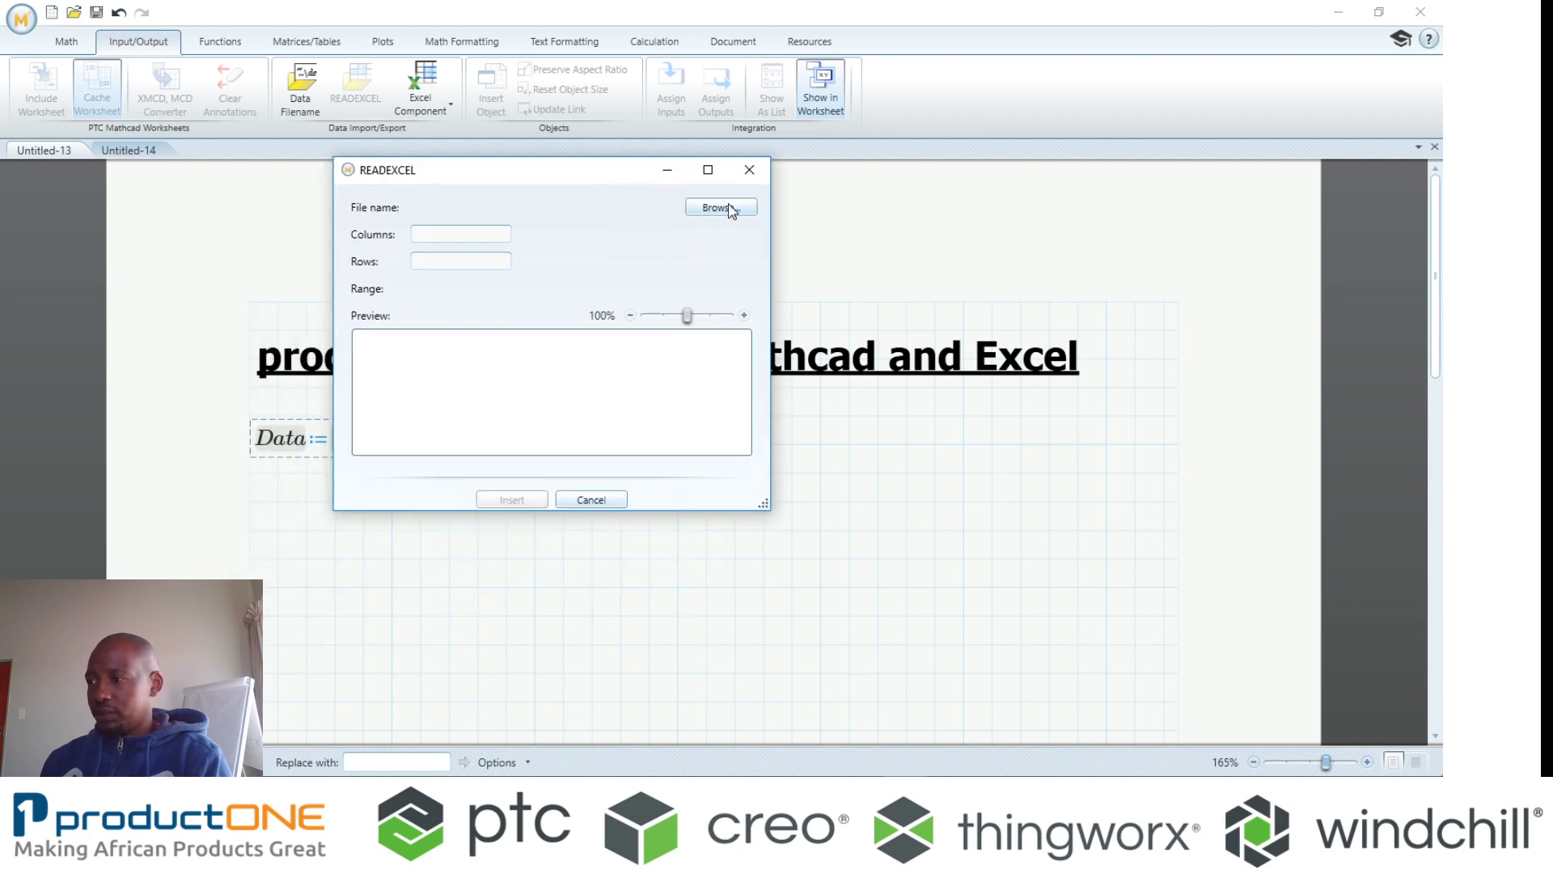
{"action": "left_click", "coordinate": [720, 206]}
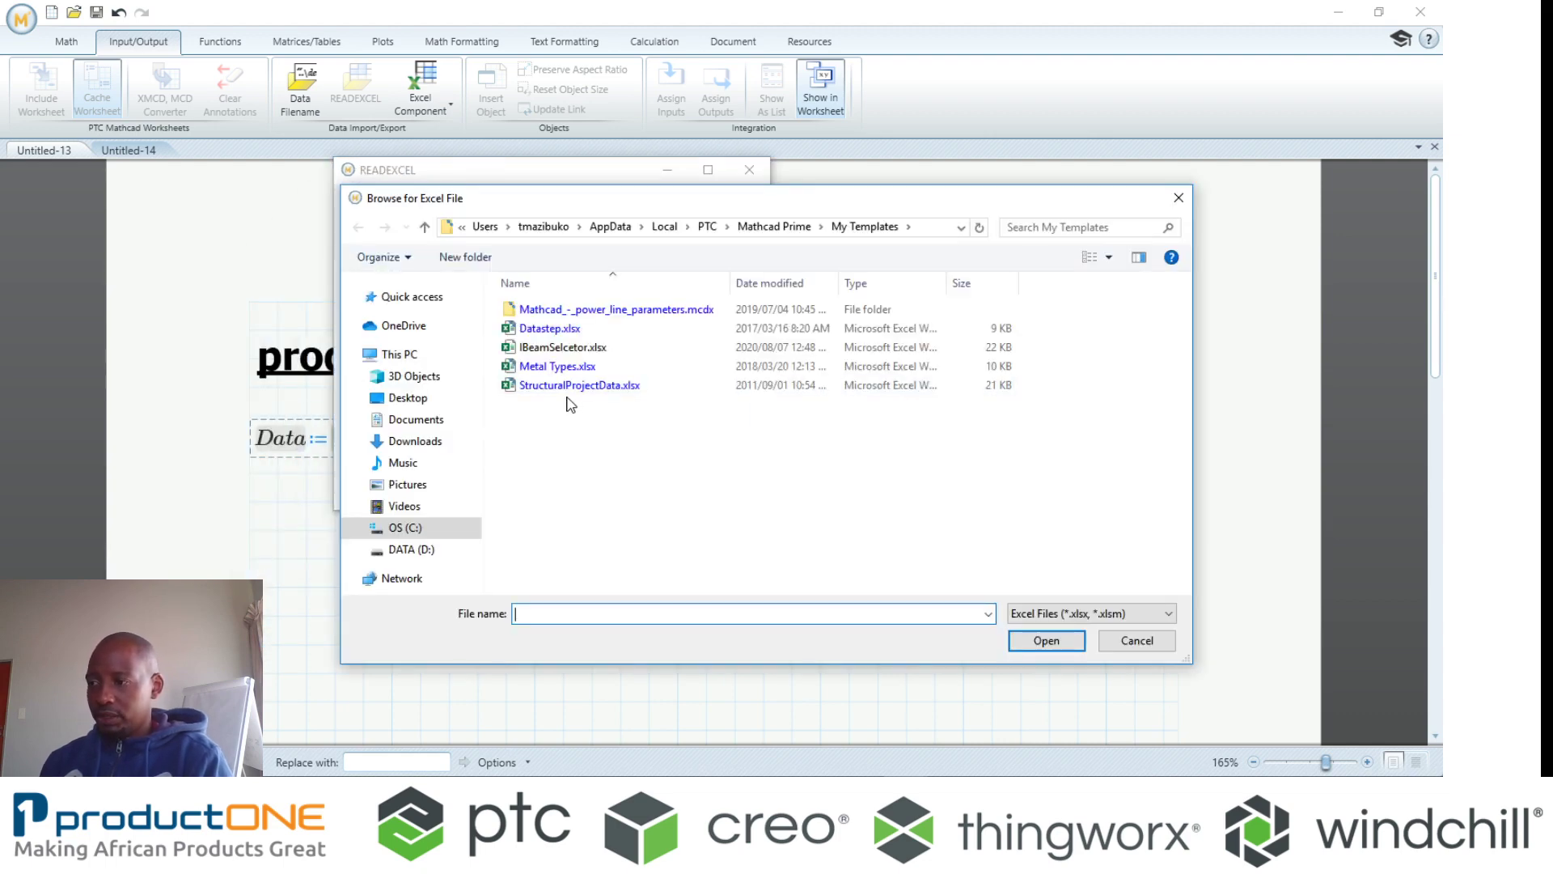
{"action": "double_click", "coordinate": [557, 365]}
{"action": "left_click", "coordinate": [511, 503]}
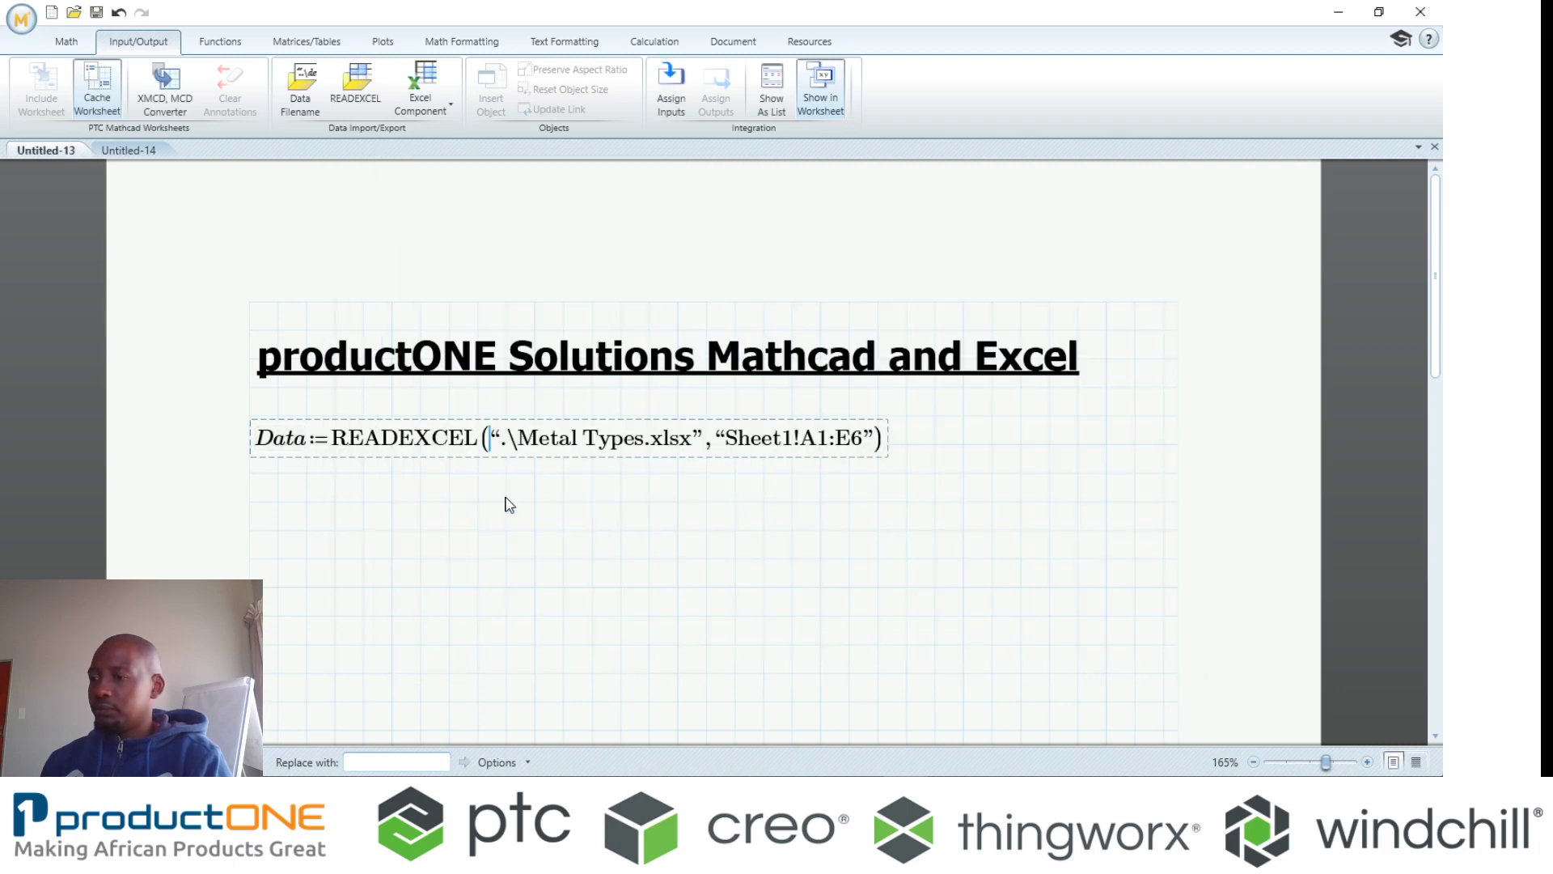
- Evaluate Data beneath its definition and move the resulting matrix down so it no longer overlaps the definition
{"action": "left_click", "coordinate": [253, 547]}
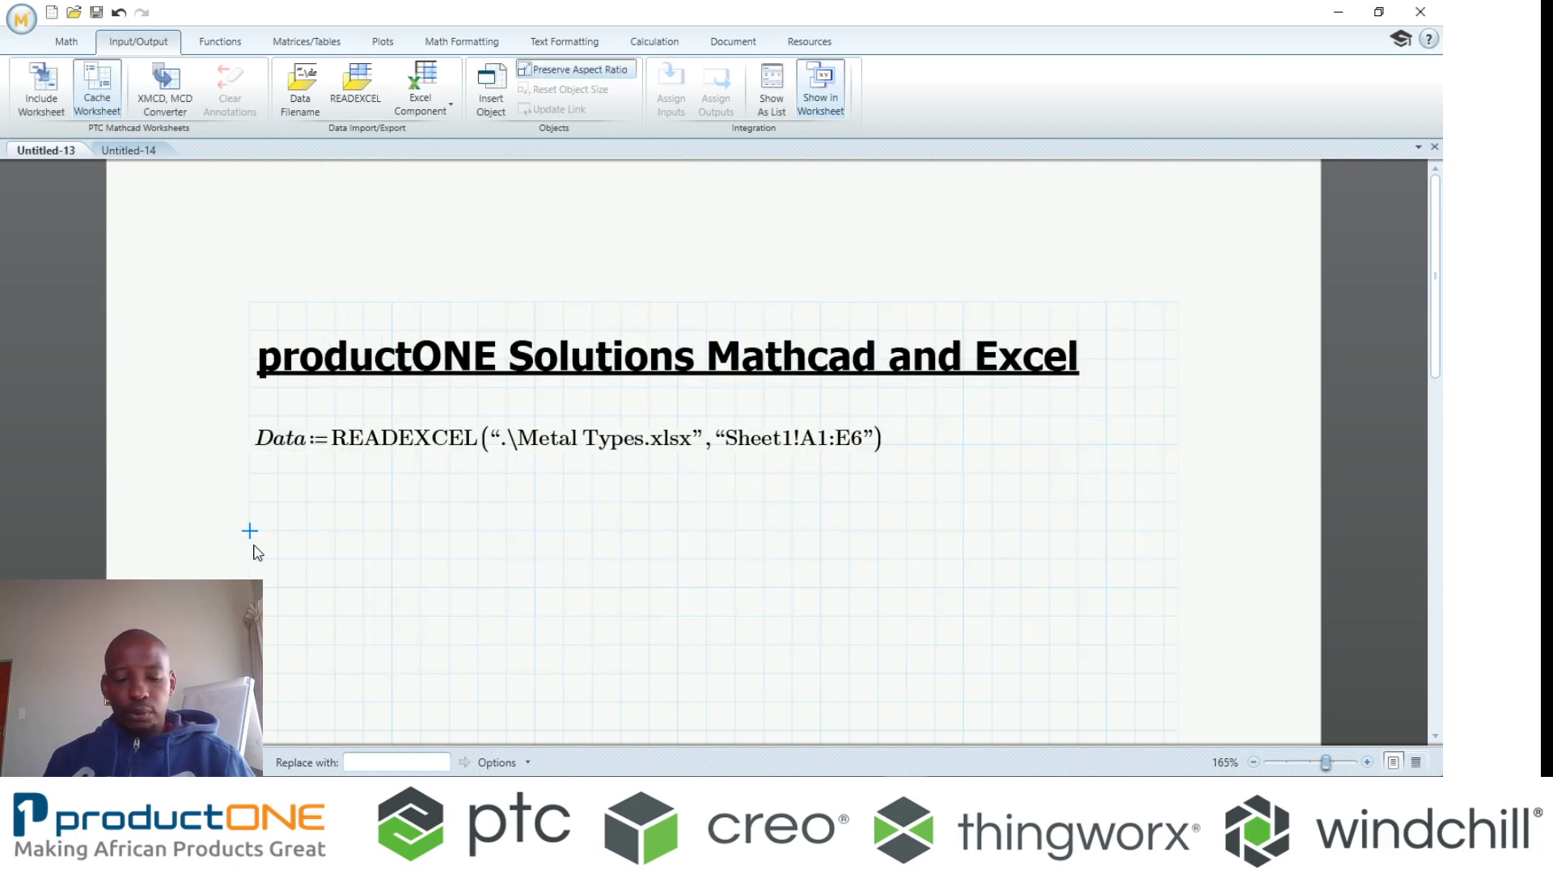
{"action": "type", "text": "Data="}
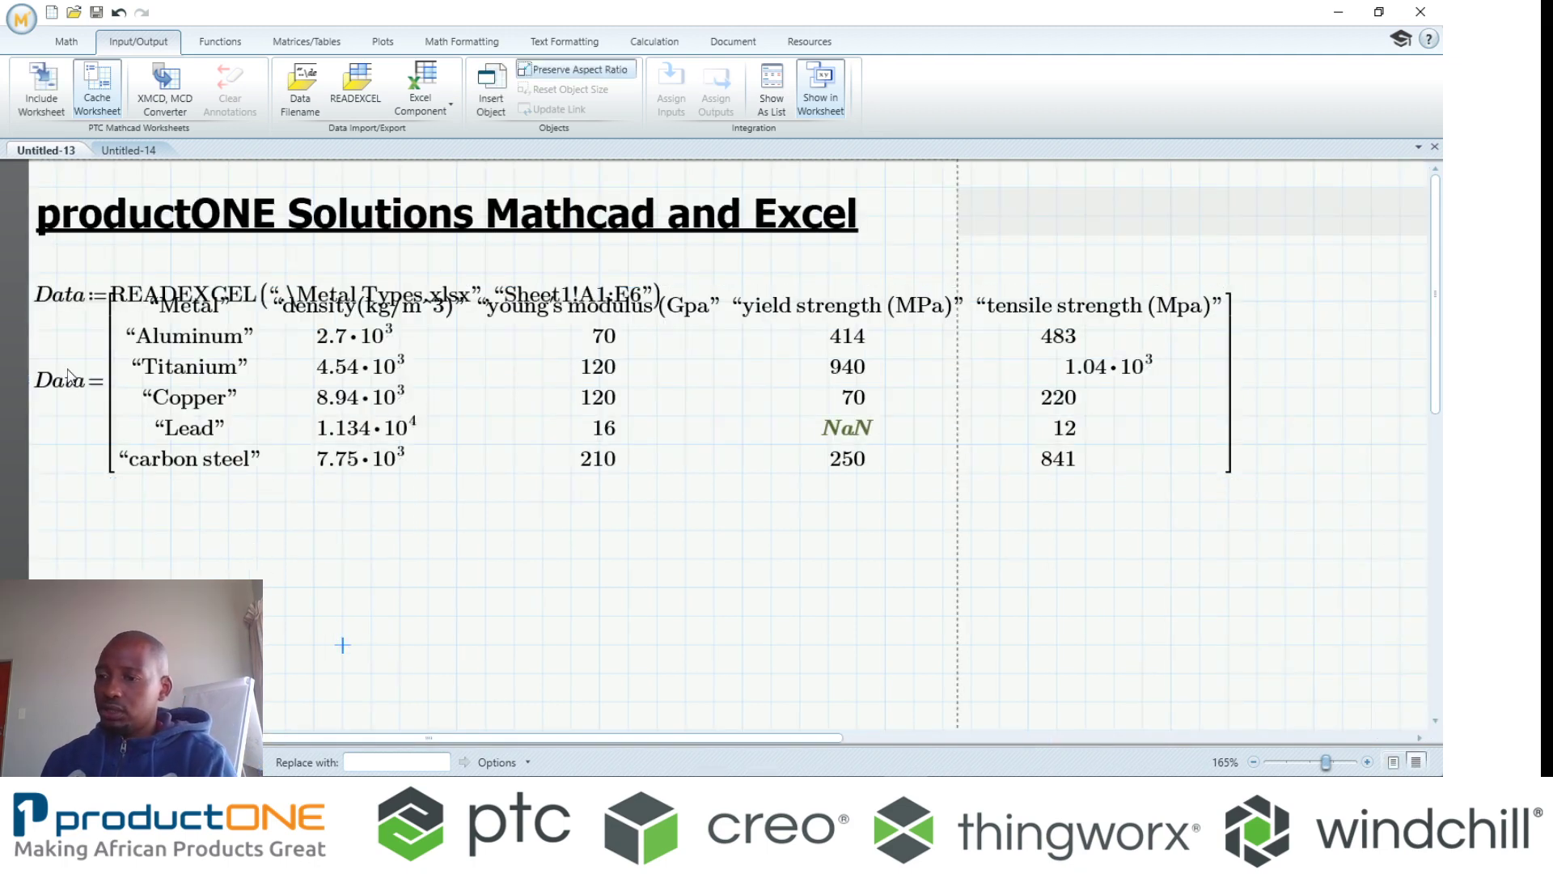
{"action": "left_click", "coordinate": [111, 367]}
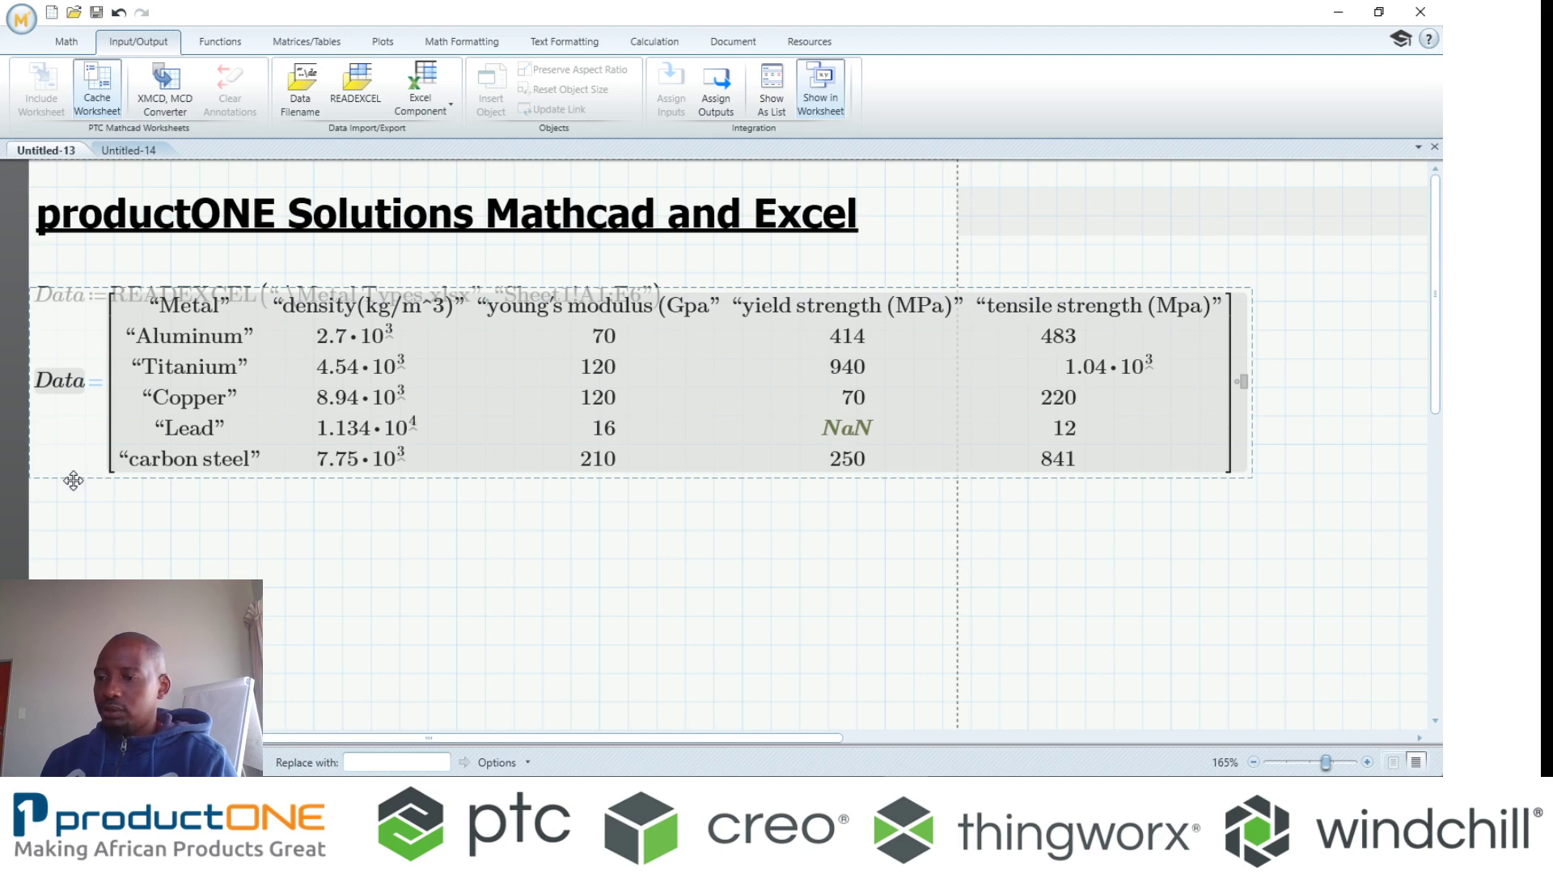
{"action": "left_click_drag", "start_coordinate": [73, 476], "coordinate": [78, 531]}
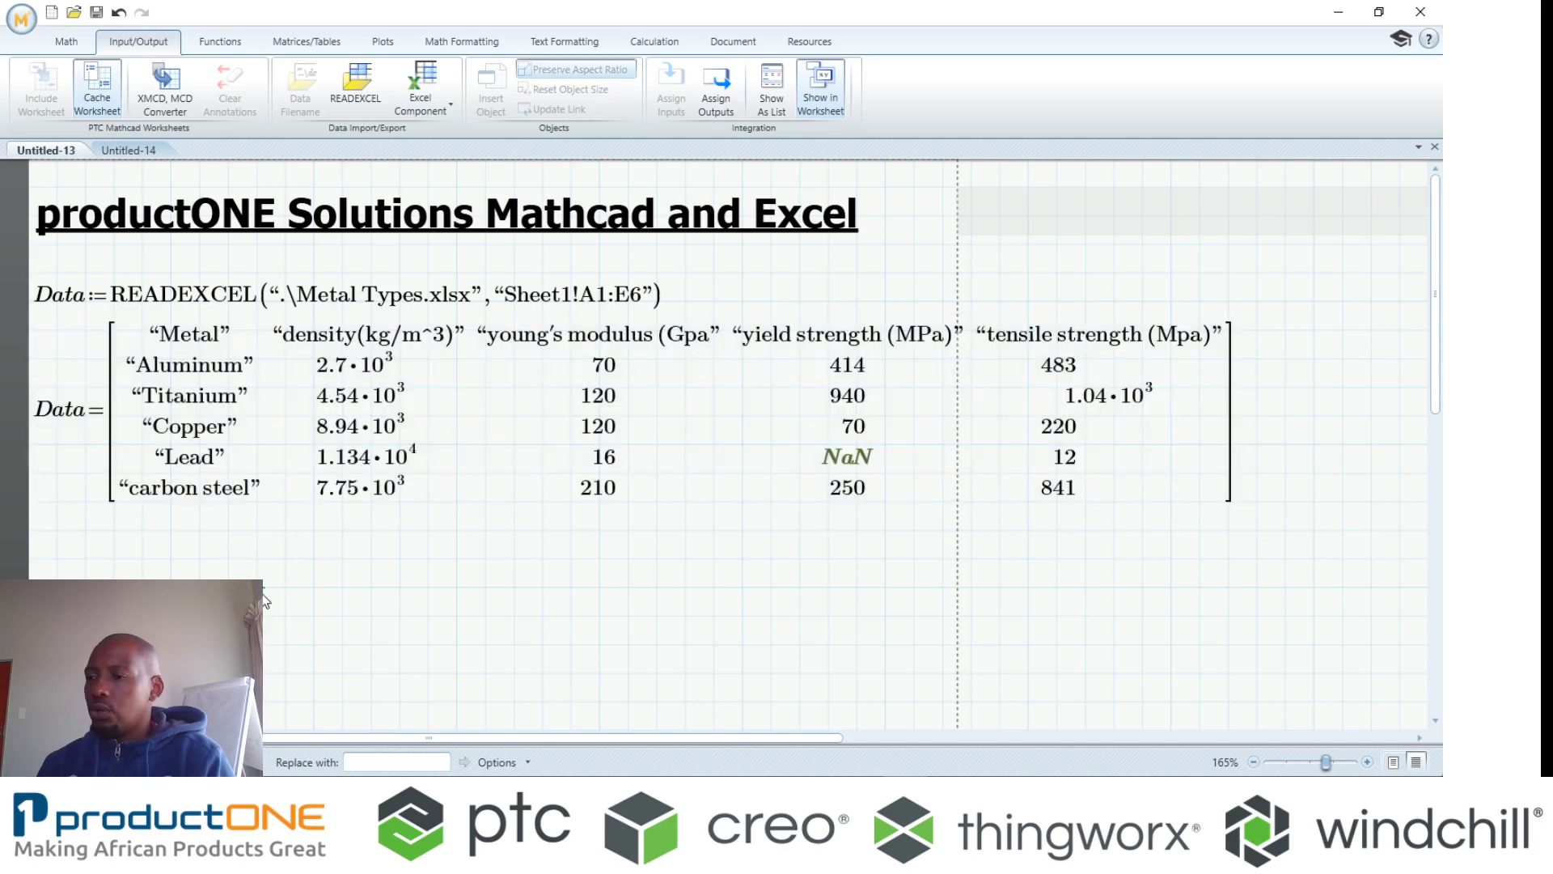
- Delete the READEXCEL definition together with the evaluated Data matrix and return the worksheet to page view
{"action": "left_click", "coordinate": [267, 600]}
{"action": "left_click_drag", "start_coordinate": [455, 306], "coordinate": [454, 295]}
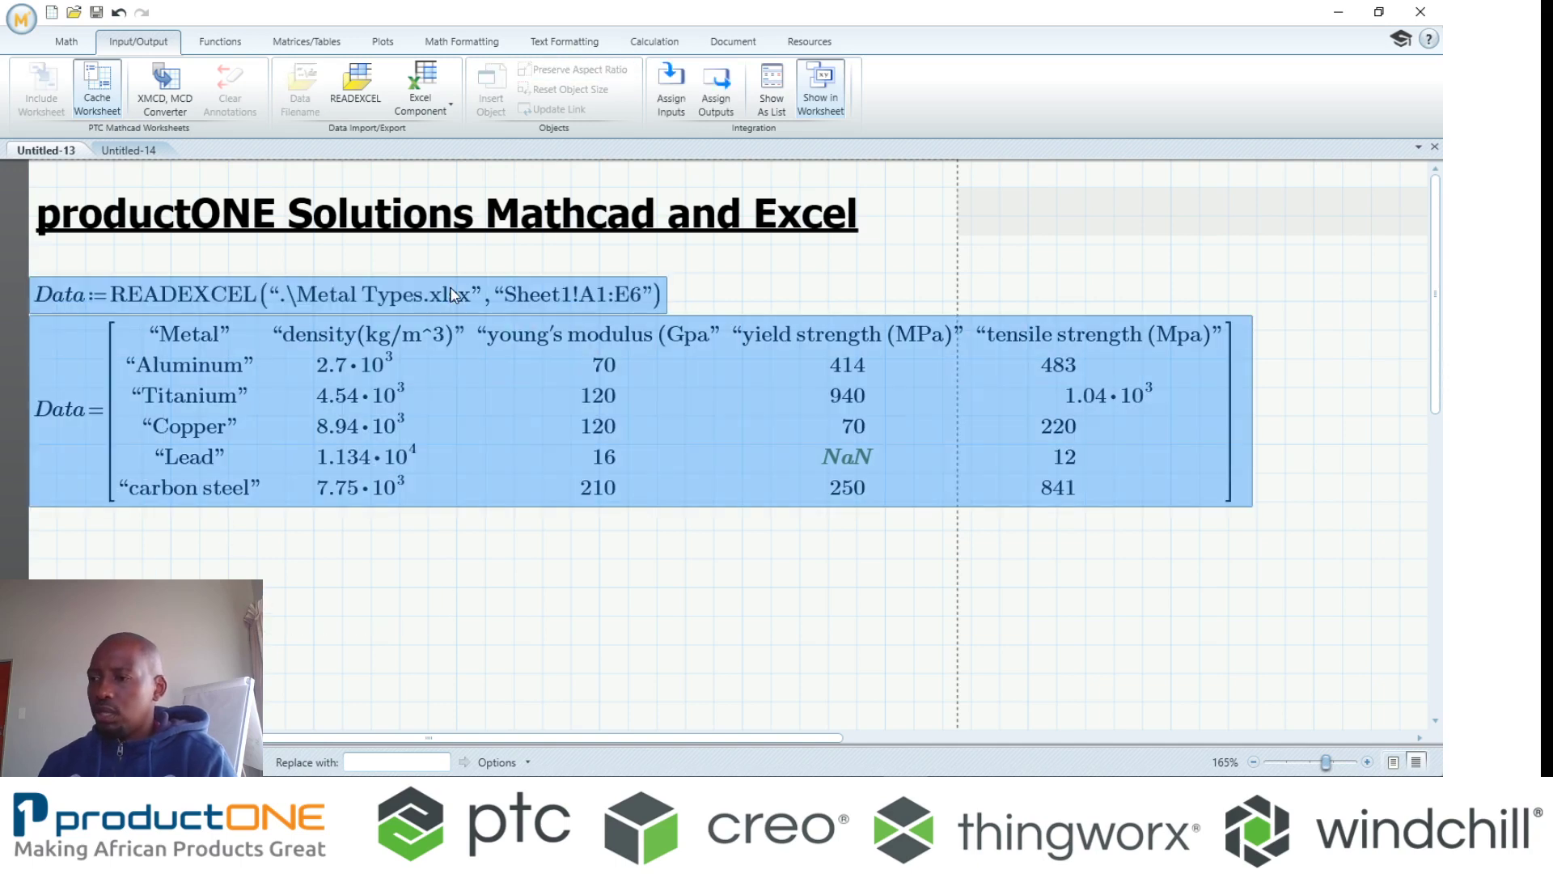
{"action": "key", "text": "Delete"}
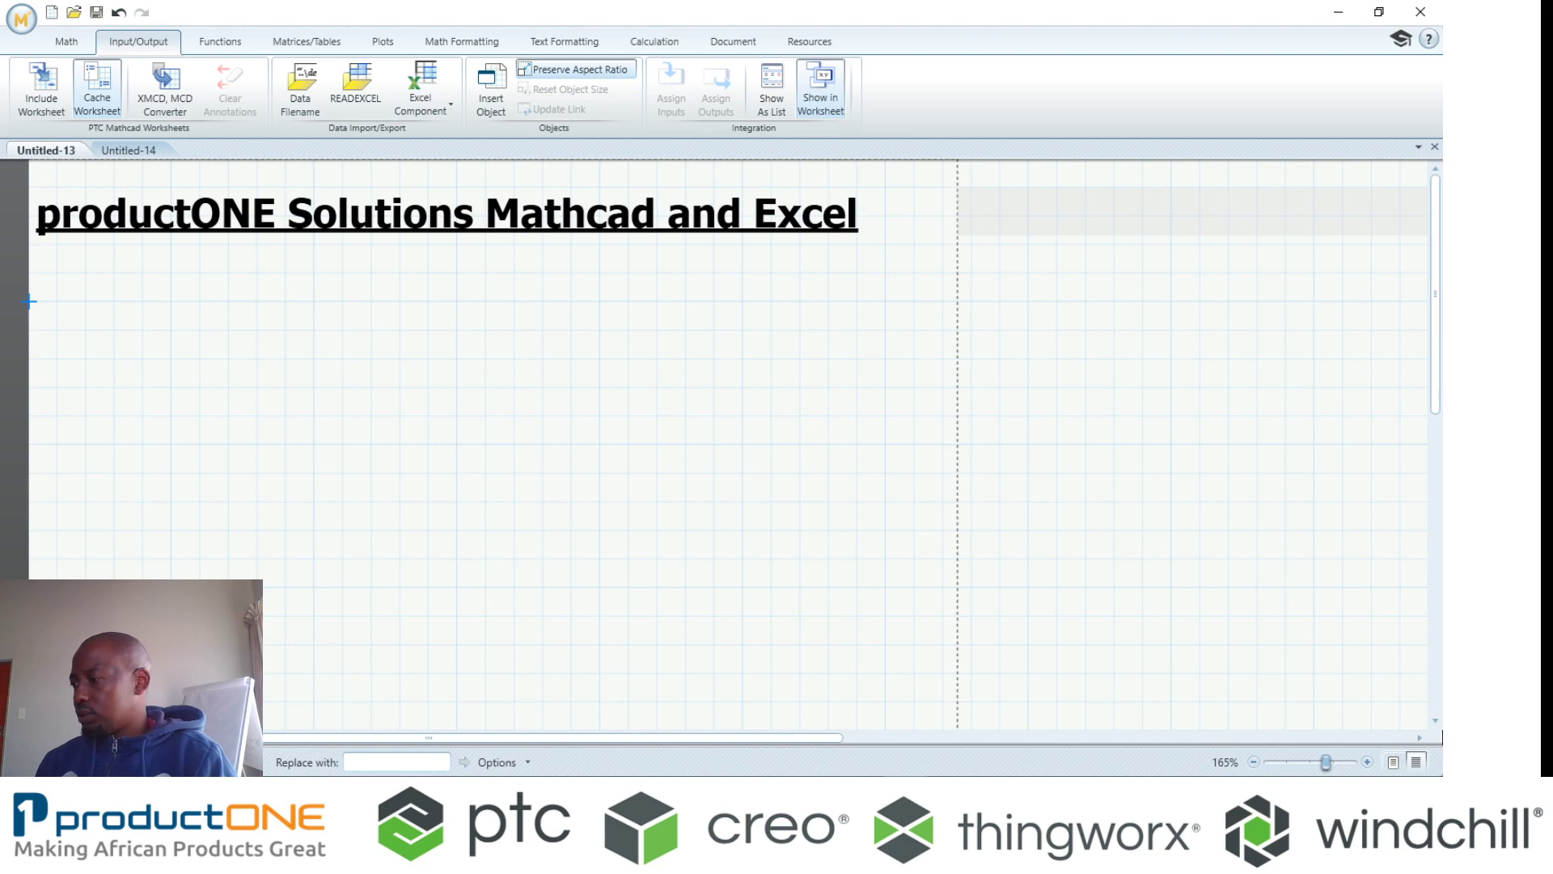
{"action": "left_click", "coordinate": [1394, 761]}
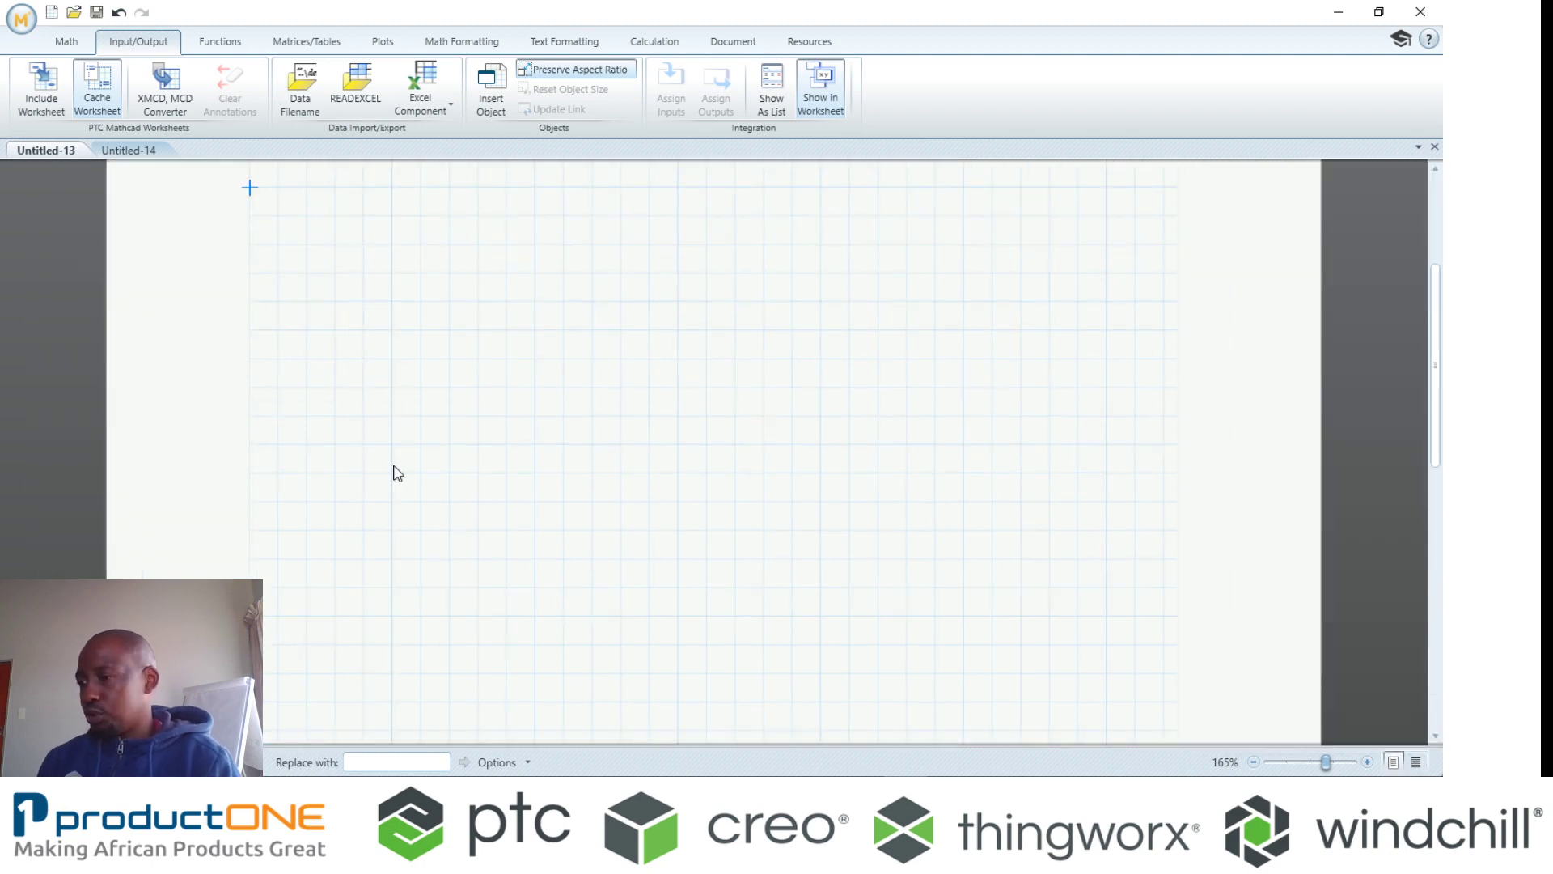
- Insert an Excel component below the title and restore its worksheet window to a smaller size
{"action": "left_click", "coordinate": [270, 329]}
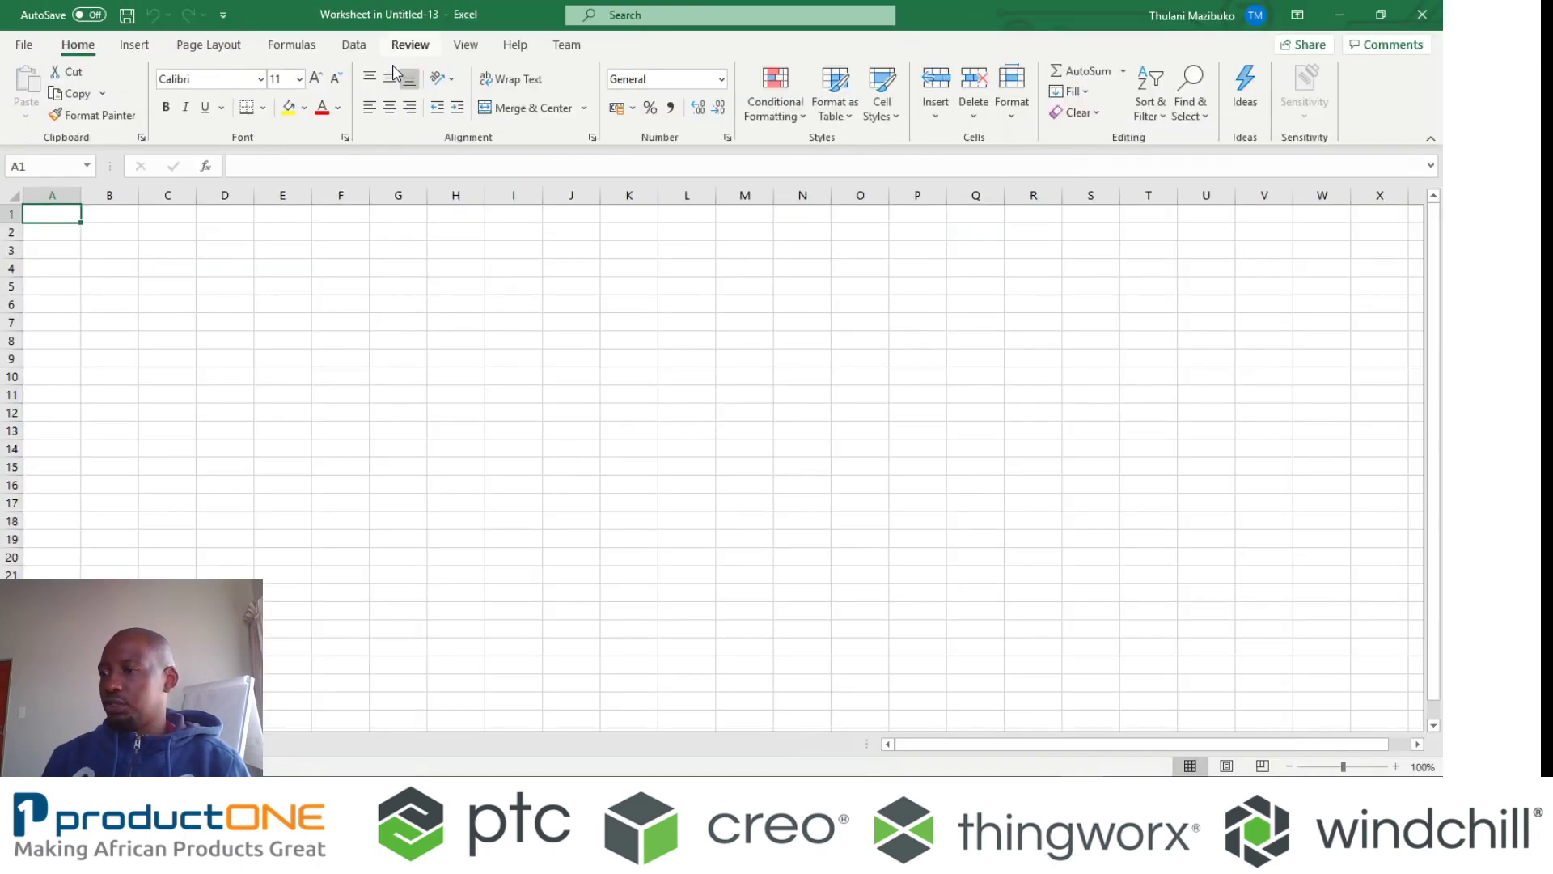
{"action": "left_click", "coordinate": [1381, 14]}
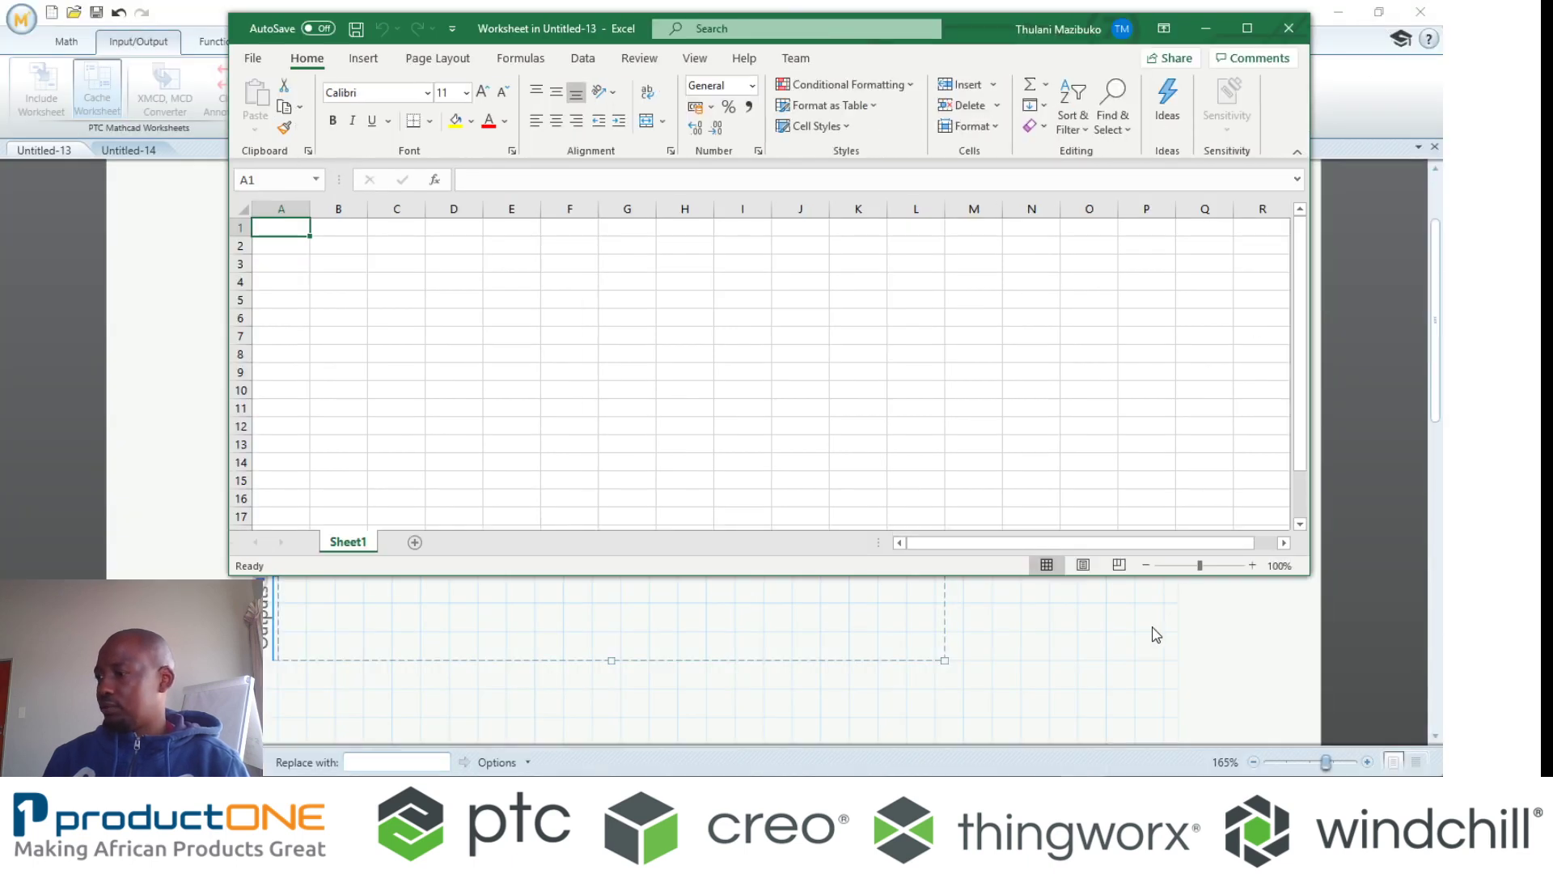
{"action": "left_click", "coordinate": [1036, 643]}
{"action": "scroll", "coordinate": [1034, 652], "scroll_direction": "up", "scroll_amount": 3}
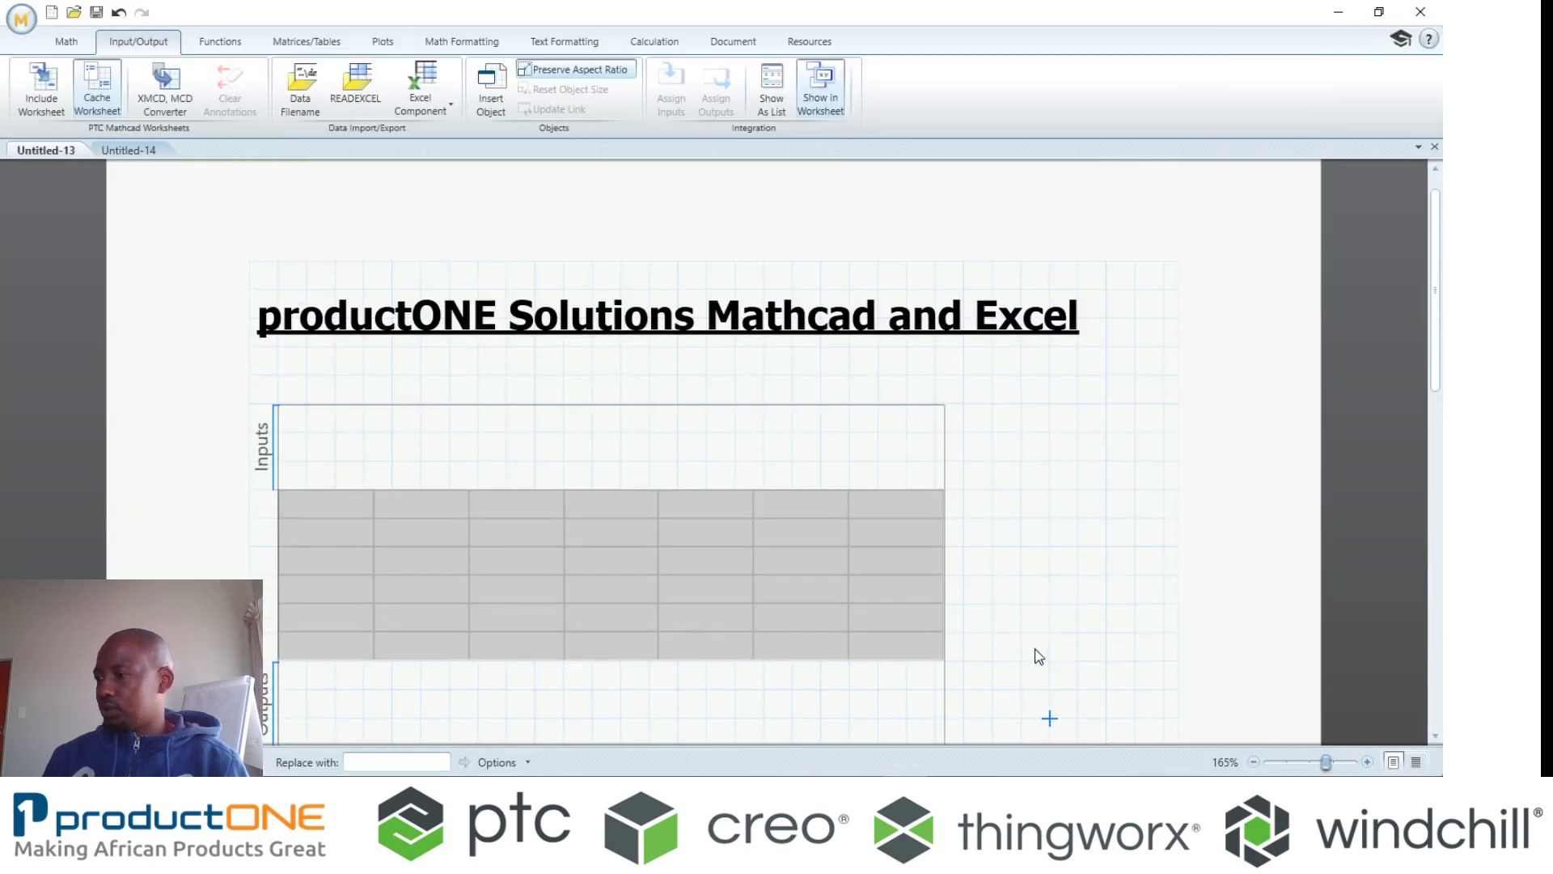
- Switch to the component's Excel worksheet and paste the metal properties data from Book1 starting at cell A1
{"action": "mouse_move", "coordinate": [1082, 810]}
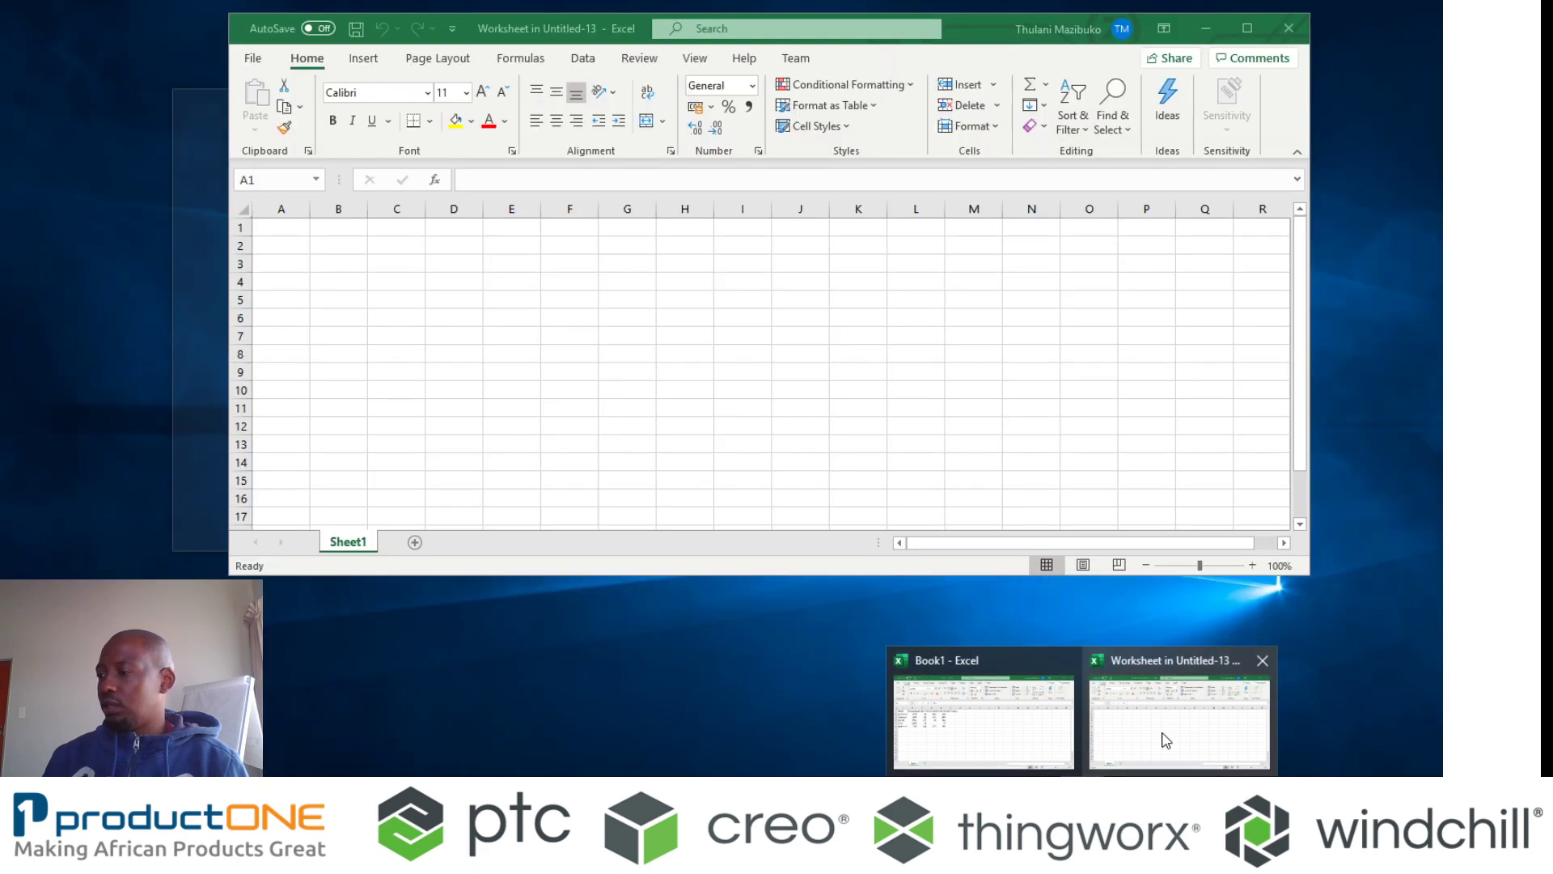
{"action": "left_click", "coordinate": [1166, 740]}
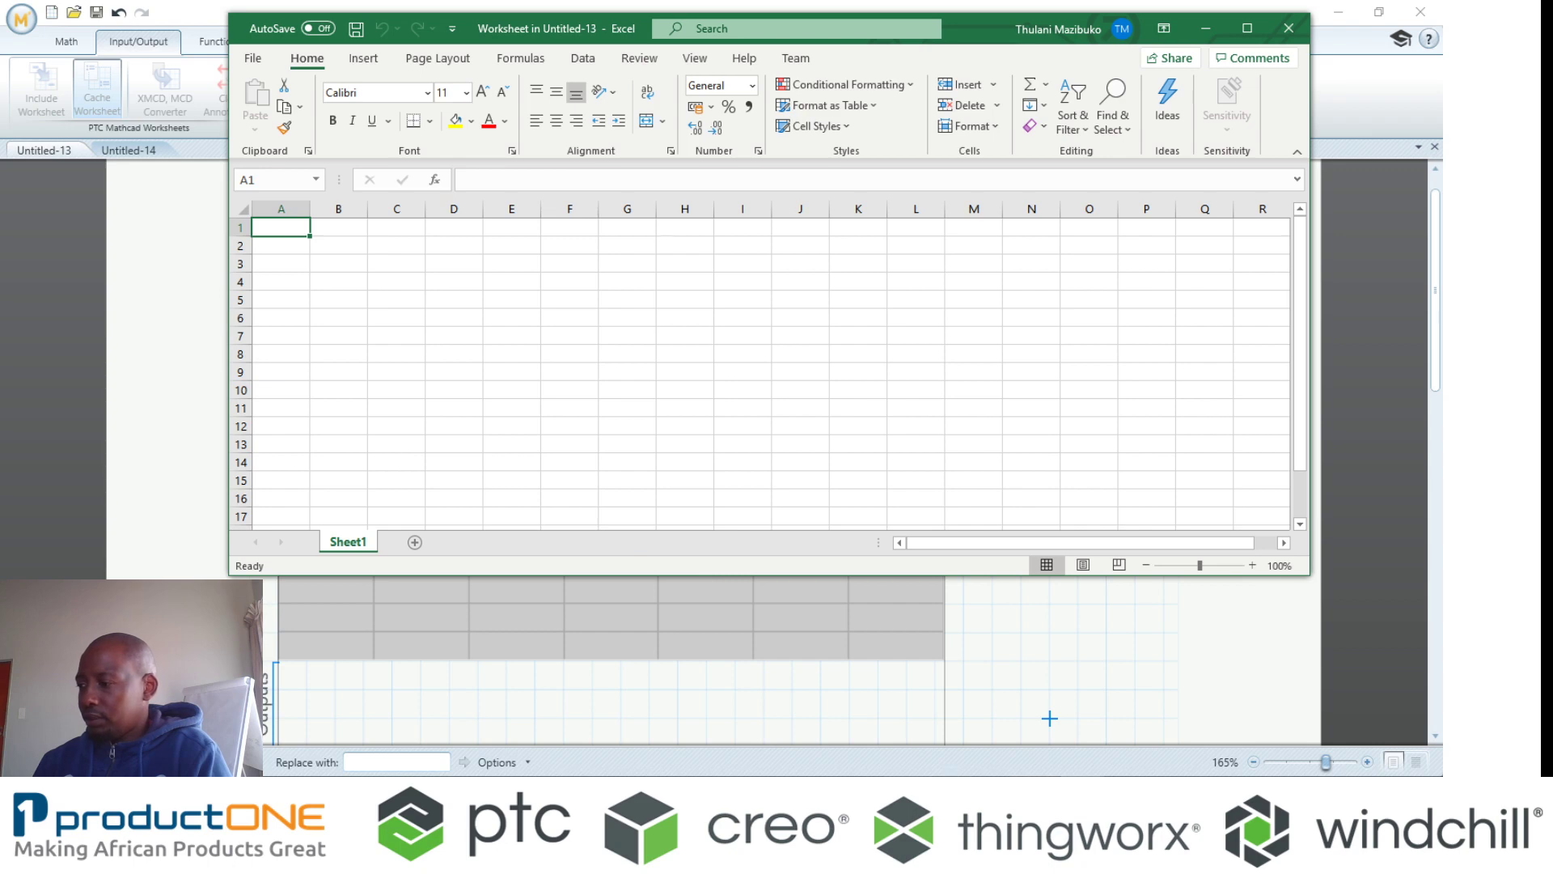
{"action": "left_click", "coordinate": [818, 693]}
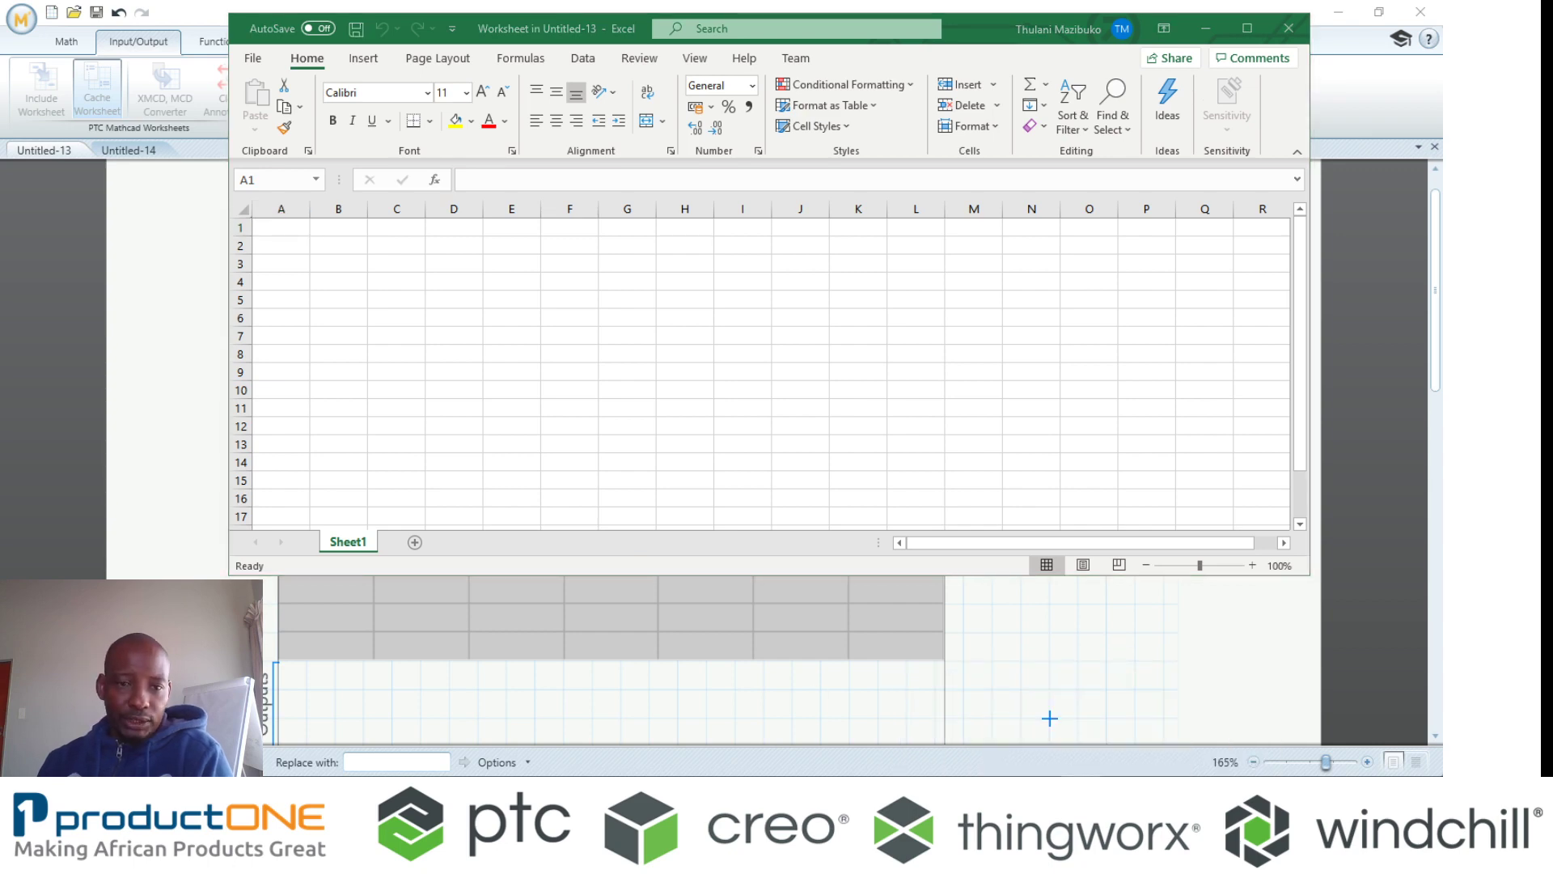
{"action": "left_click", "coordinate": [274, 229]}
{"action": "mouse_move", "coordinate": [274, 229]}
{"action": "left_mouse_down"}
{"action": "mouse_move", "coordinate": [534, 322]}
{"action": "mouse_move", "coordinate": [645, 340]}
{"action": "left_mouse_up"}
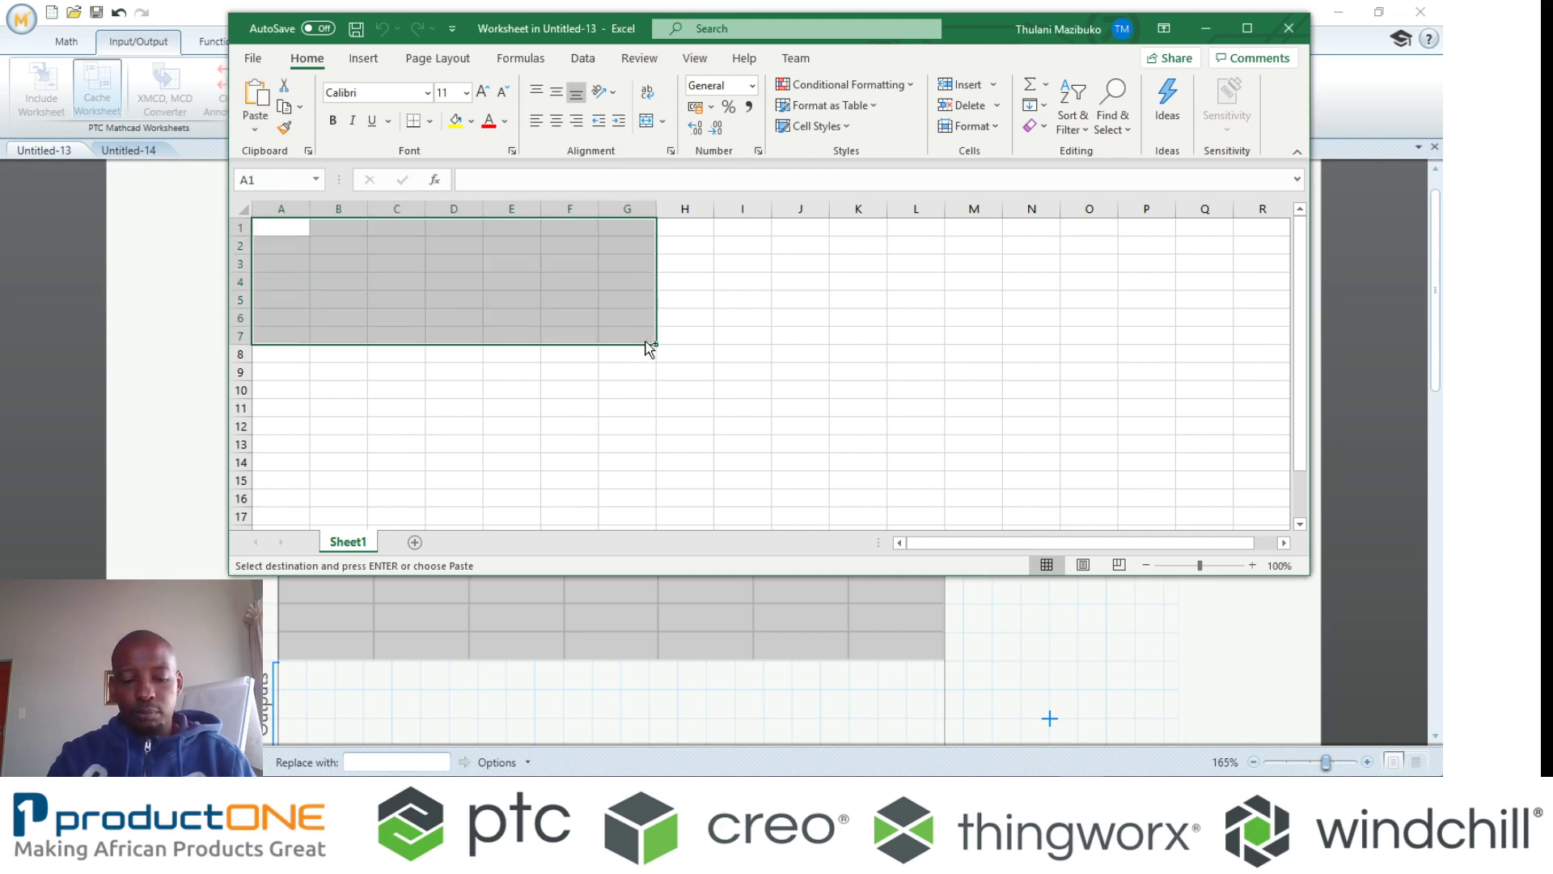
{"action": "key", "text": "ctrl+v"}
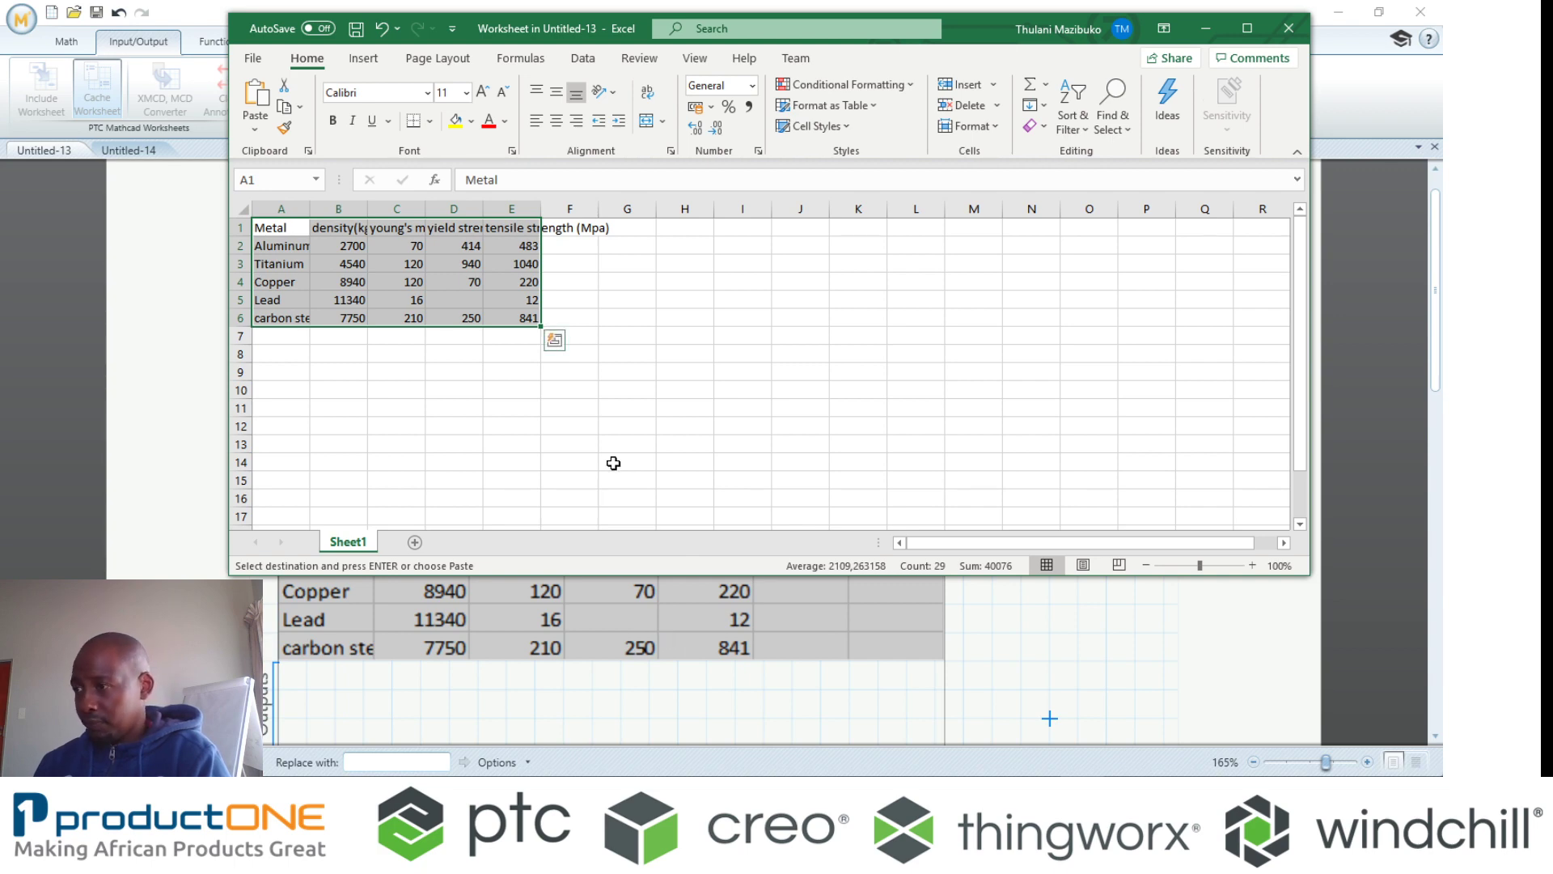
- Format the pasted range A1:E6 as a table with headers, using a light blue table style
{"action": "left_click", "coordinate": [872, 105]}
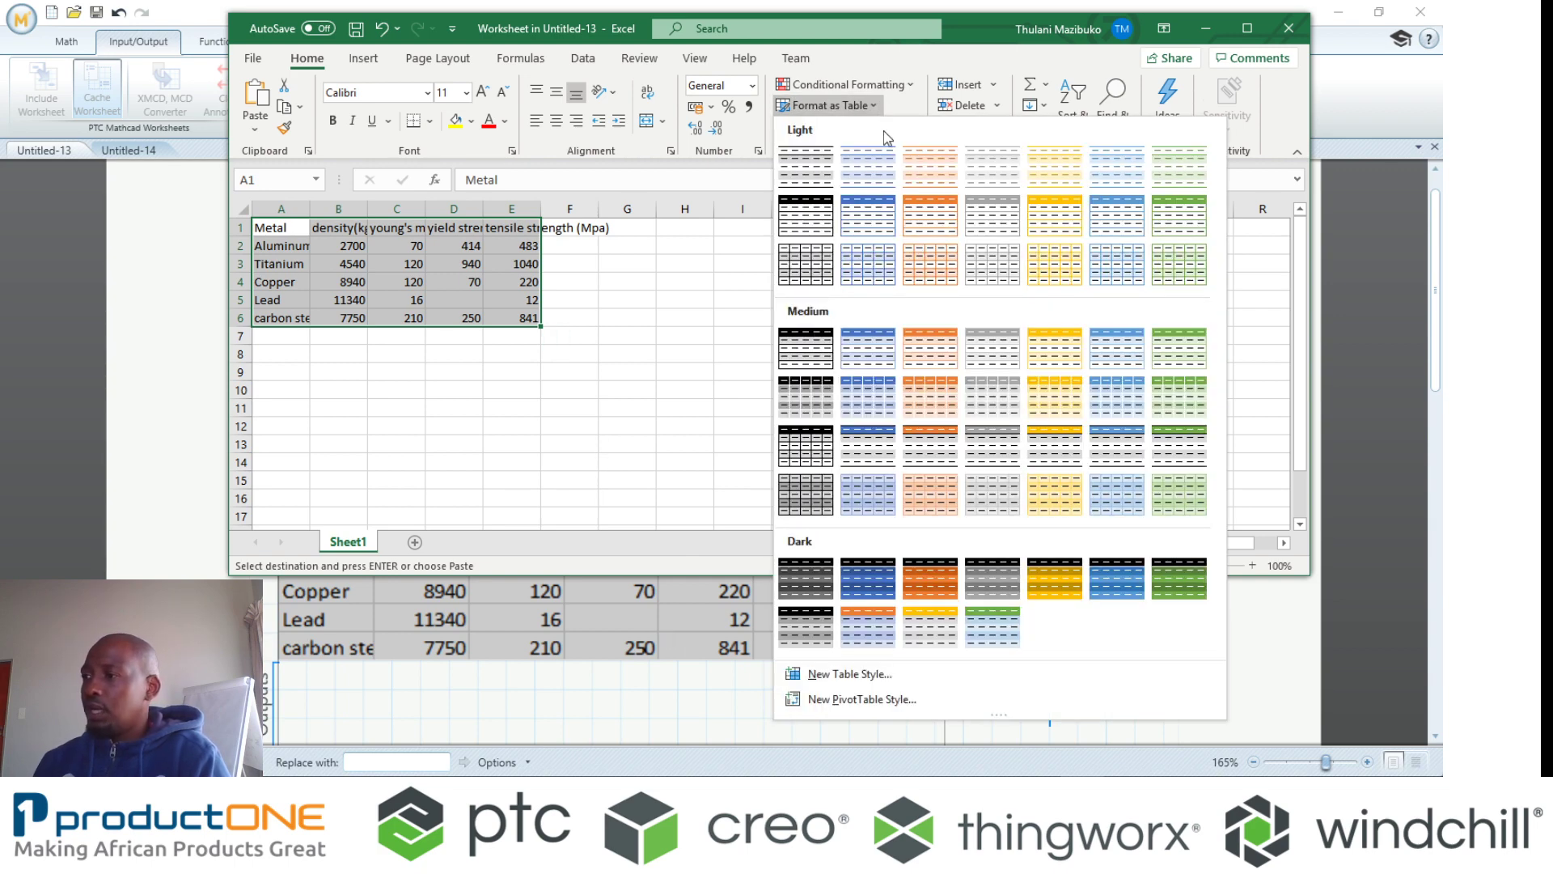
{"action": "left_click", "coordinate": [877, 208]}
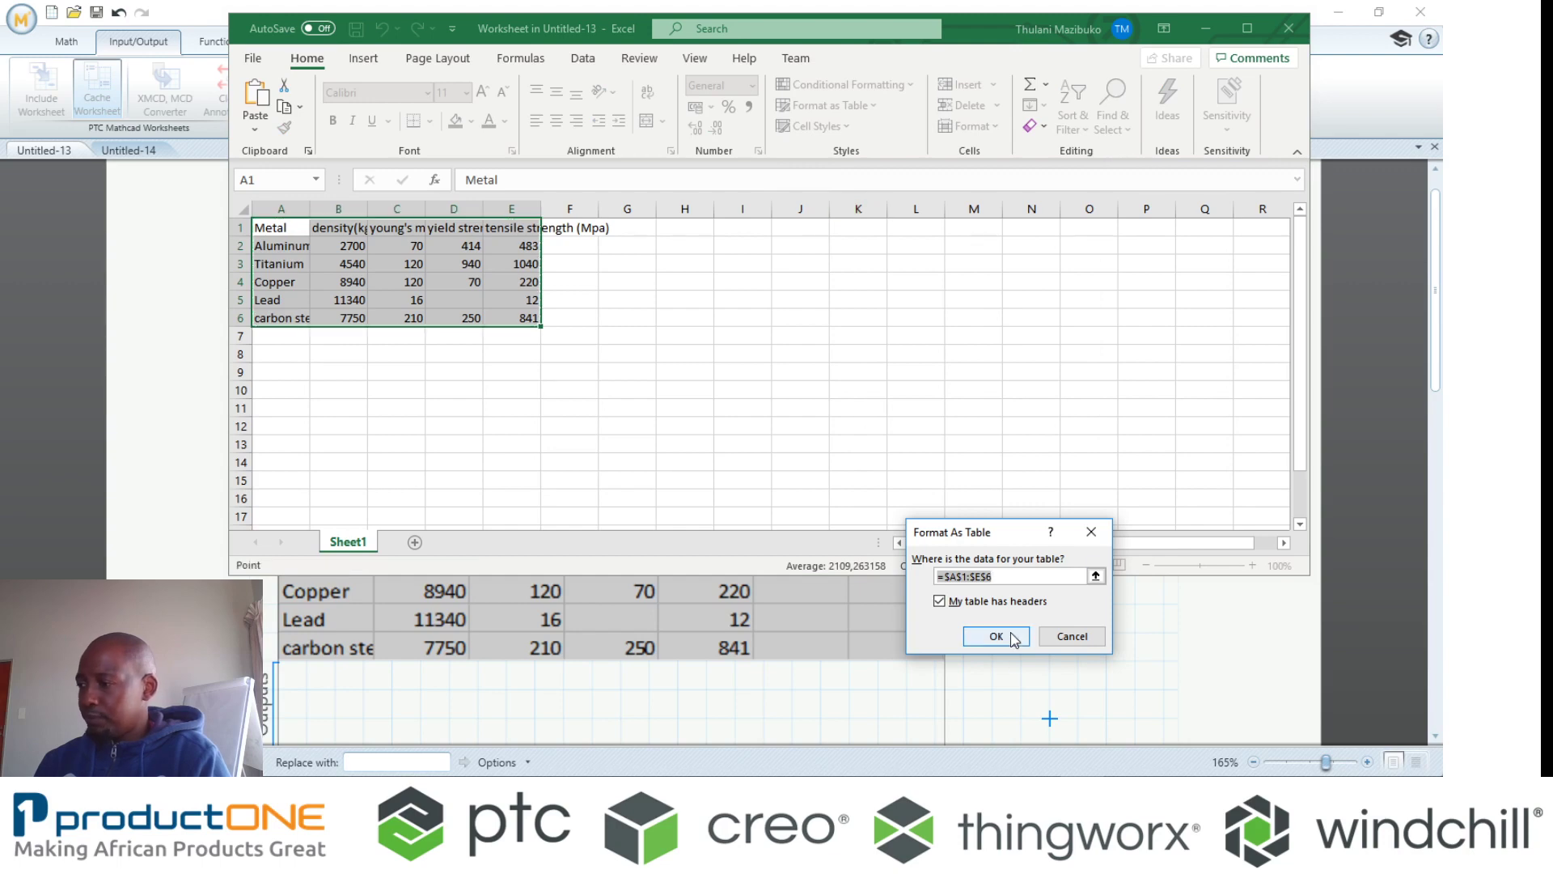
{"action": "left_click", "coordinate": [1014, 639]}
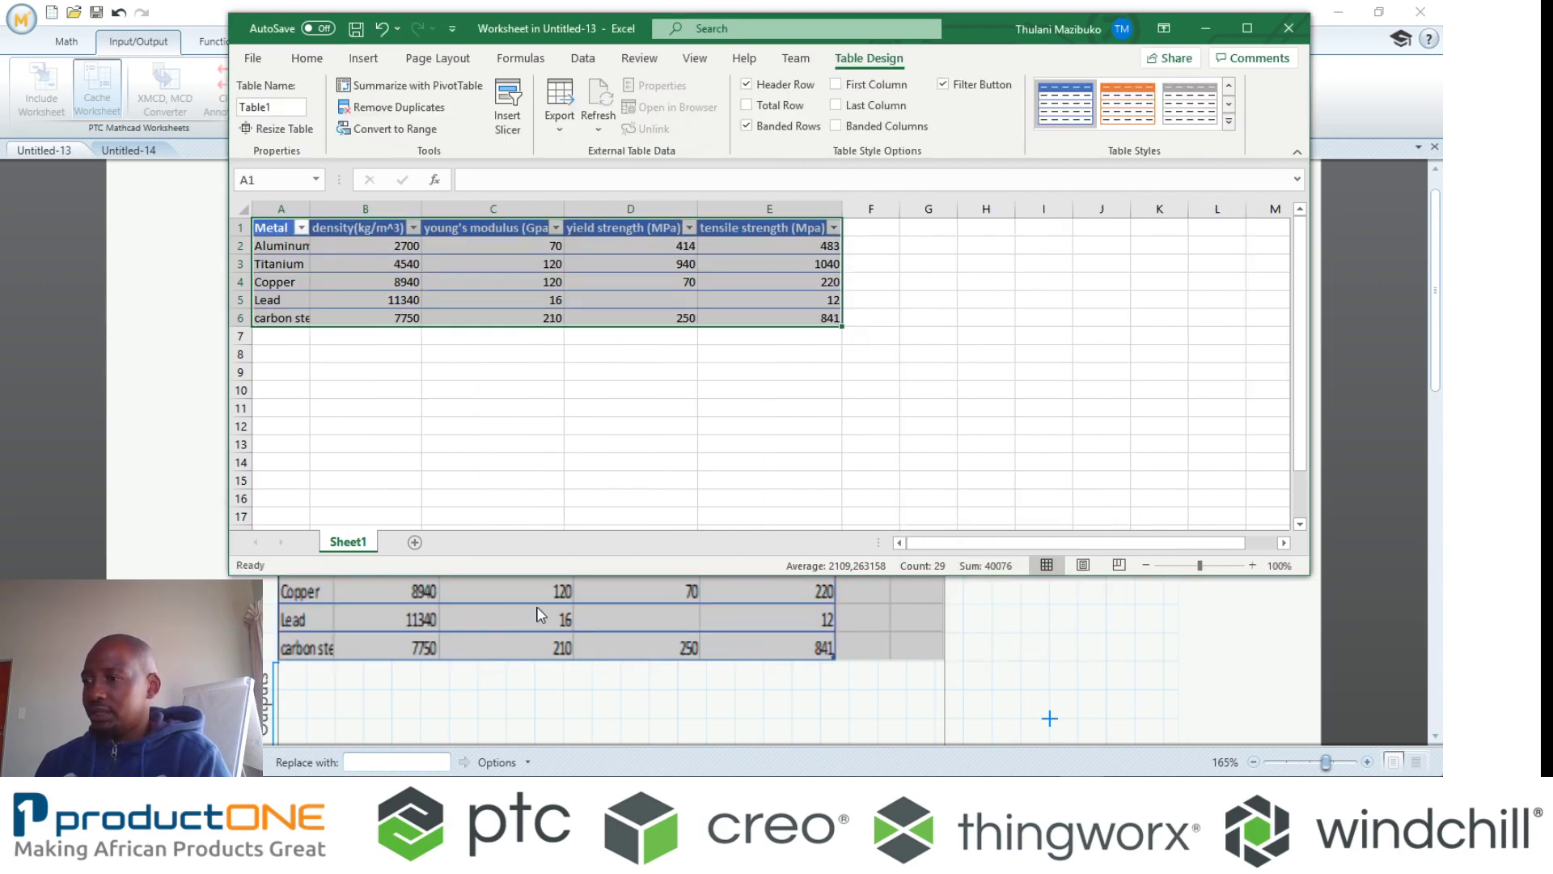
- Center the values beneath the density, young's modulus, yield strength and tensile strength headers, selecting B2:E9
{"action": "left_click", "coordinate": [465, 409]}
{"action": "left_click_drag", "start_coordinate": [339, 377], "coordinate": [834, 241]}
{"action": "left_click", "coordinate": [556, 121]}
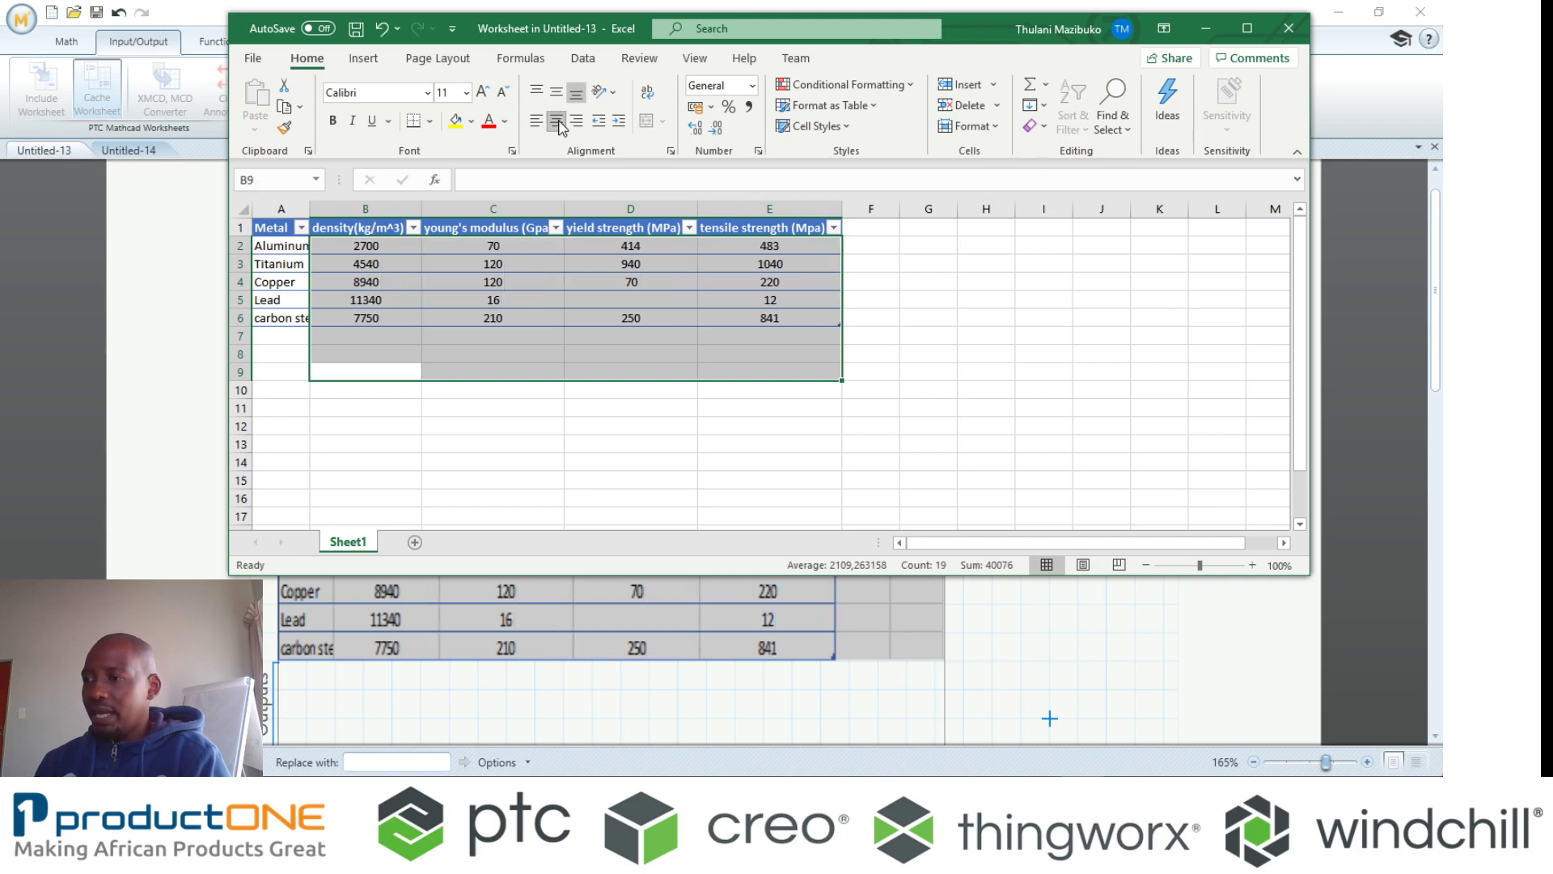
{"action": "left_click", "coordinate": [478, 428]}
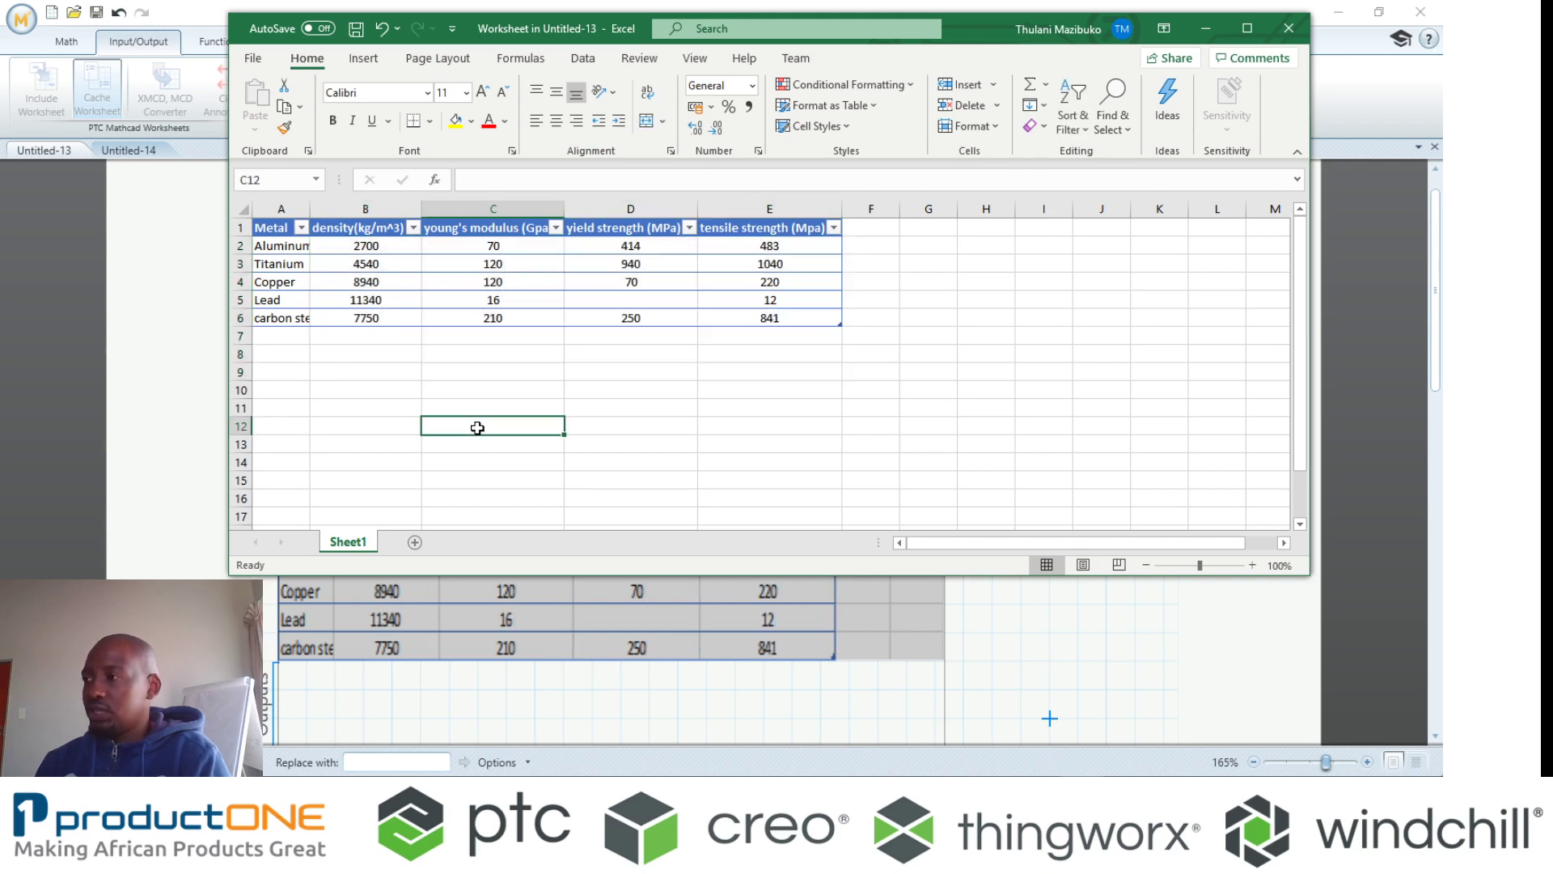
- Close the embedded Excel worksheet and widen the Excel component in Mathcad to fit all five table columns
{"action": "left_click", "coordinate": [1289, 28]}
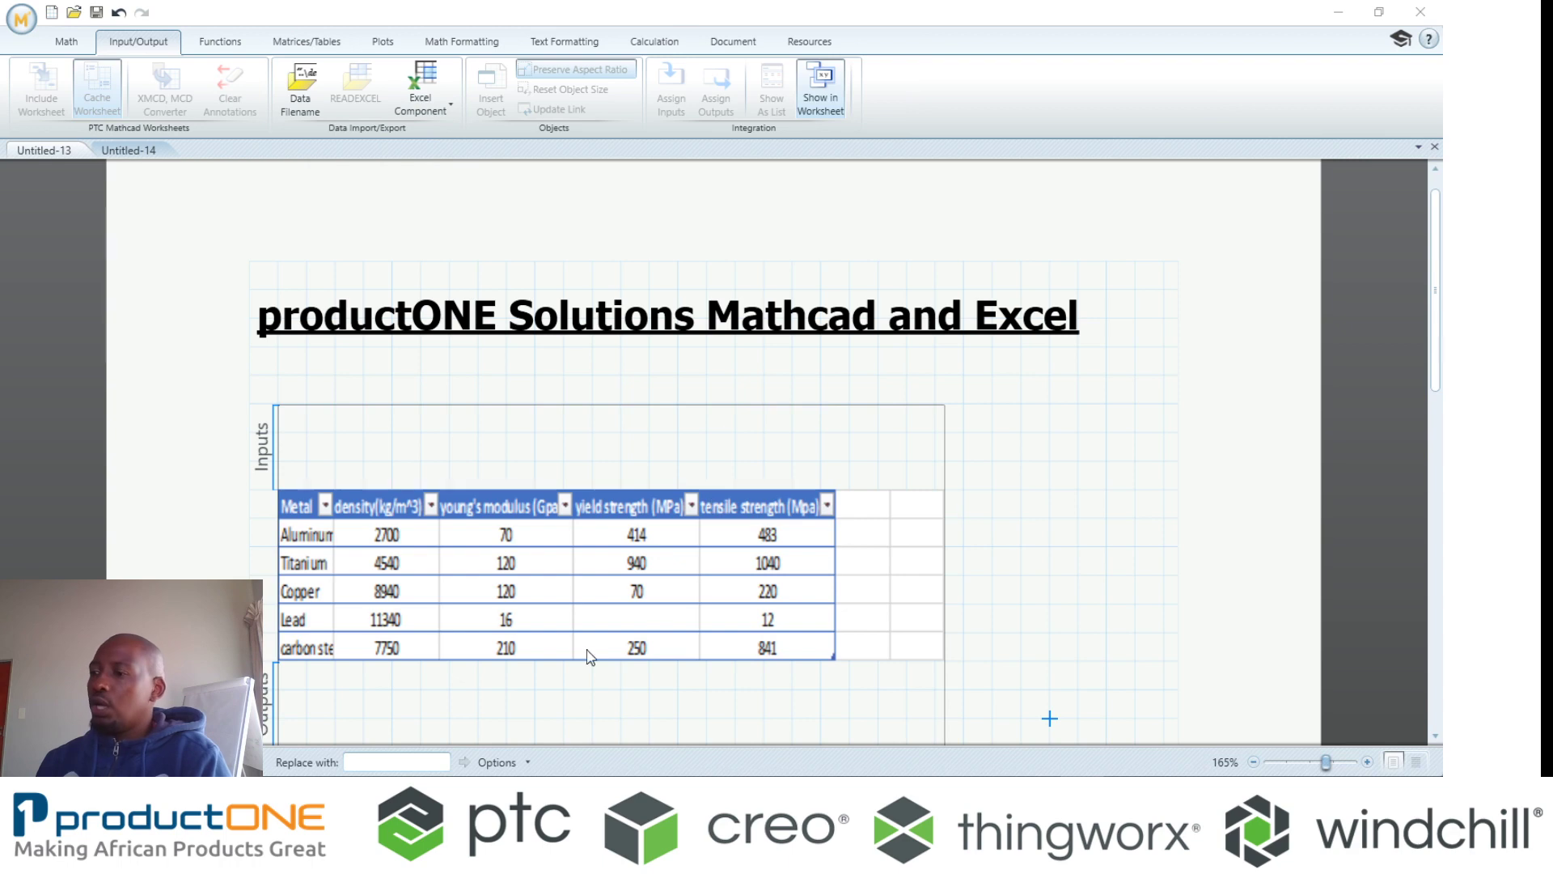
{"action": "left_click", "coordinate": [302, 648]}
{"action": "left_click_drag", "start_coordinate": [944, 575], "coordinate": [1165, 567]}
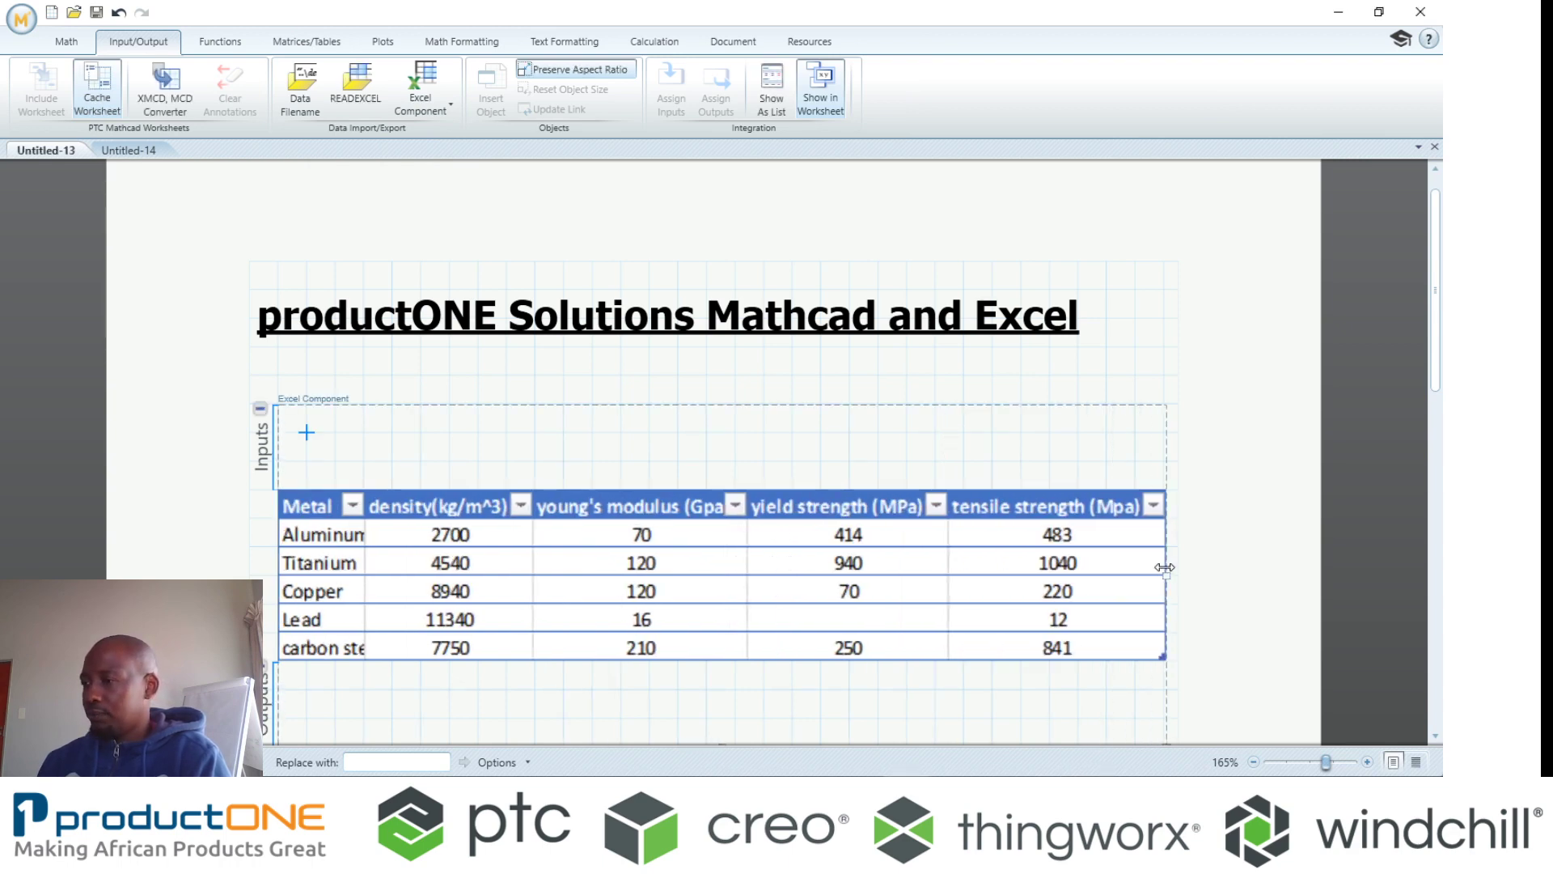
- Define ρ in the Excel component's Outputs area as excel with the cell range "B2:B6"
{"action": "scroll", "coordinate": [614, 579], "scroll_direction": "down", "scroll_amount": 3}
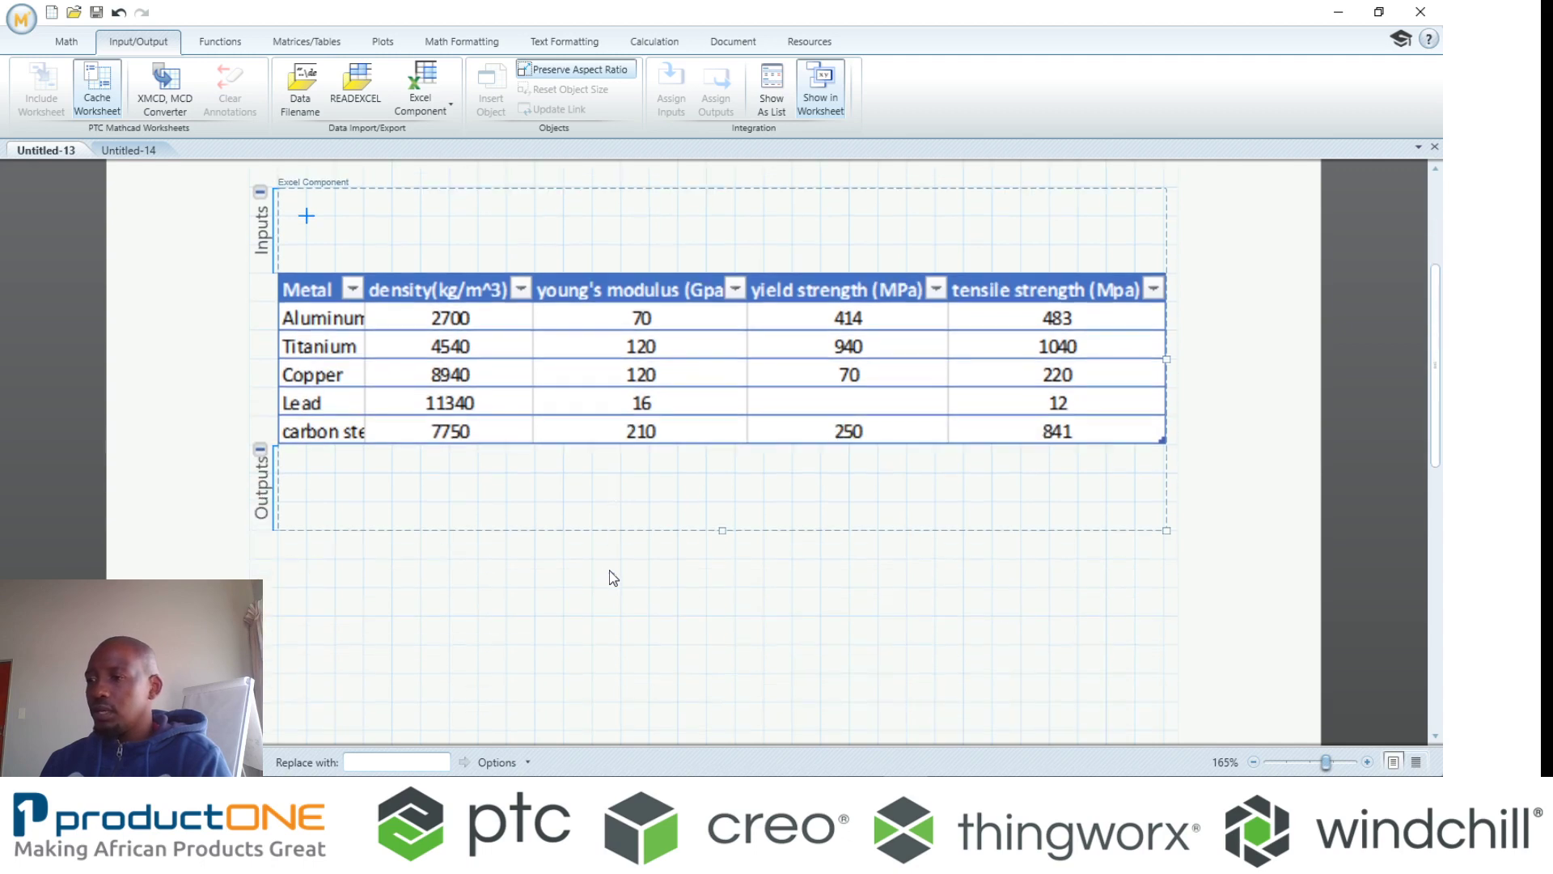
{"action": "left_click", "coordinate": [306, 501]}
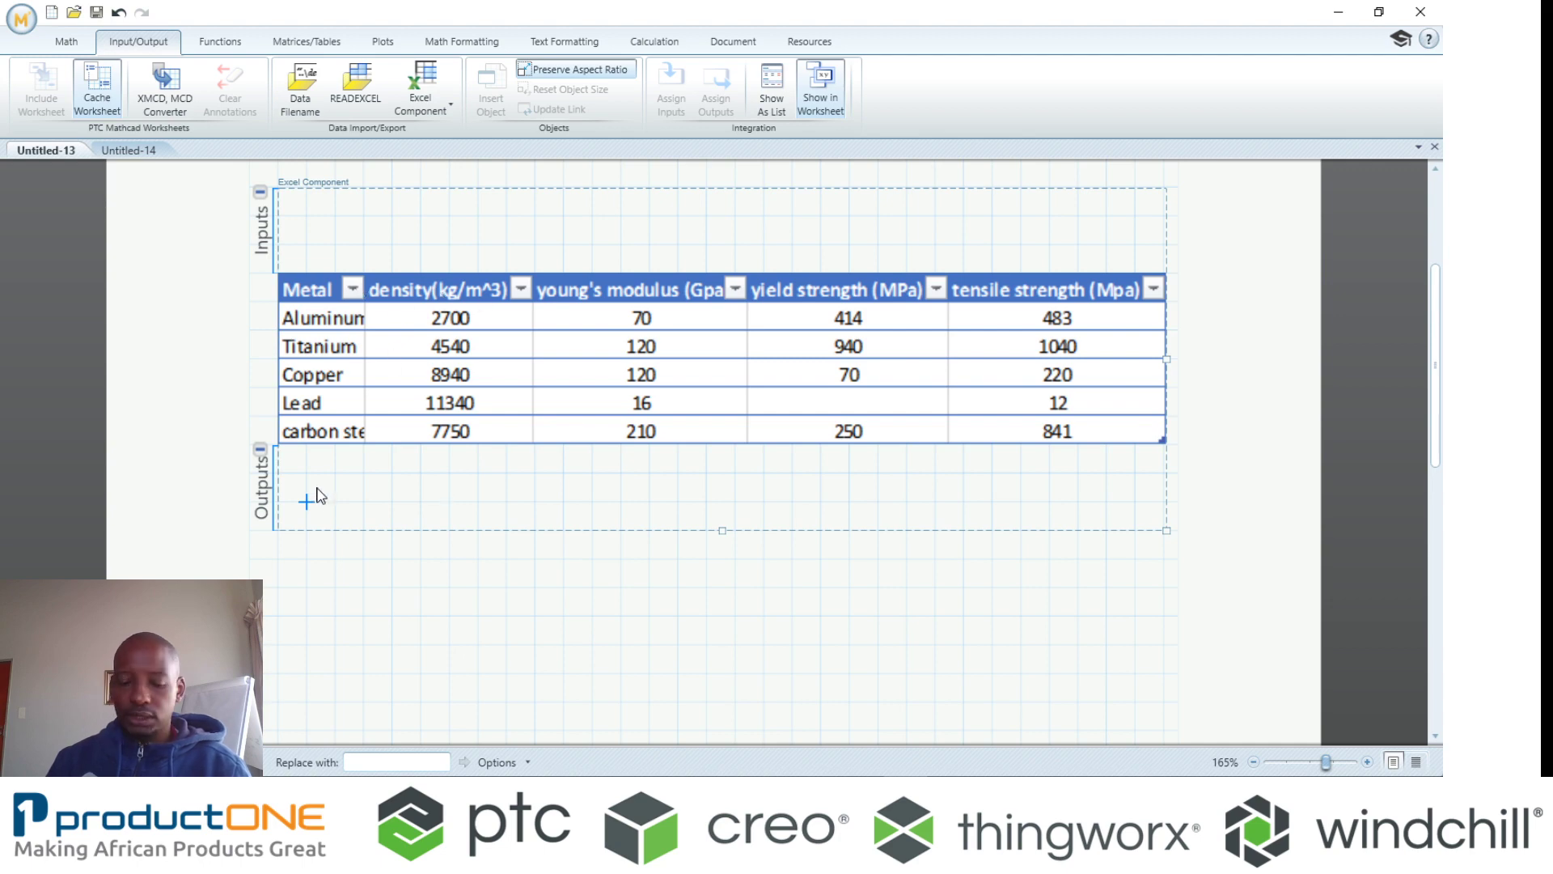
{"action": "type", "text": "1"}
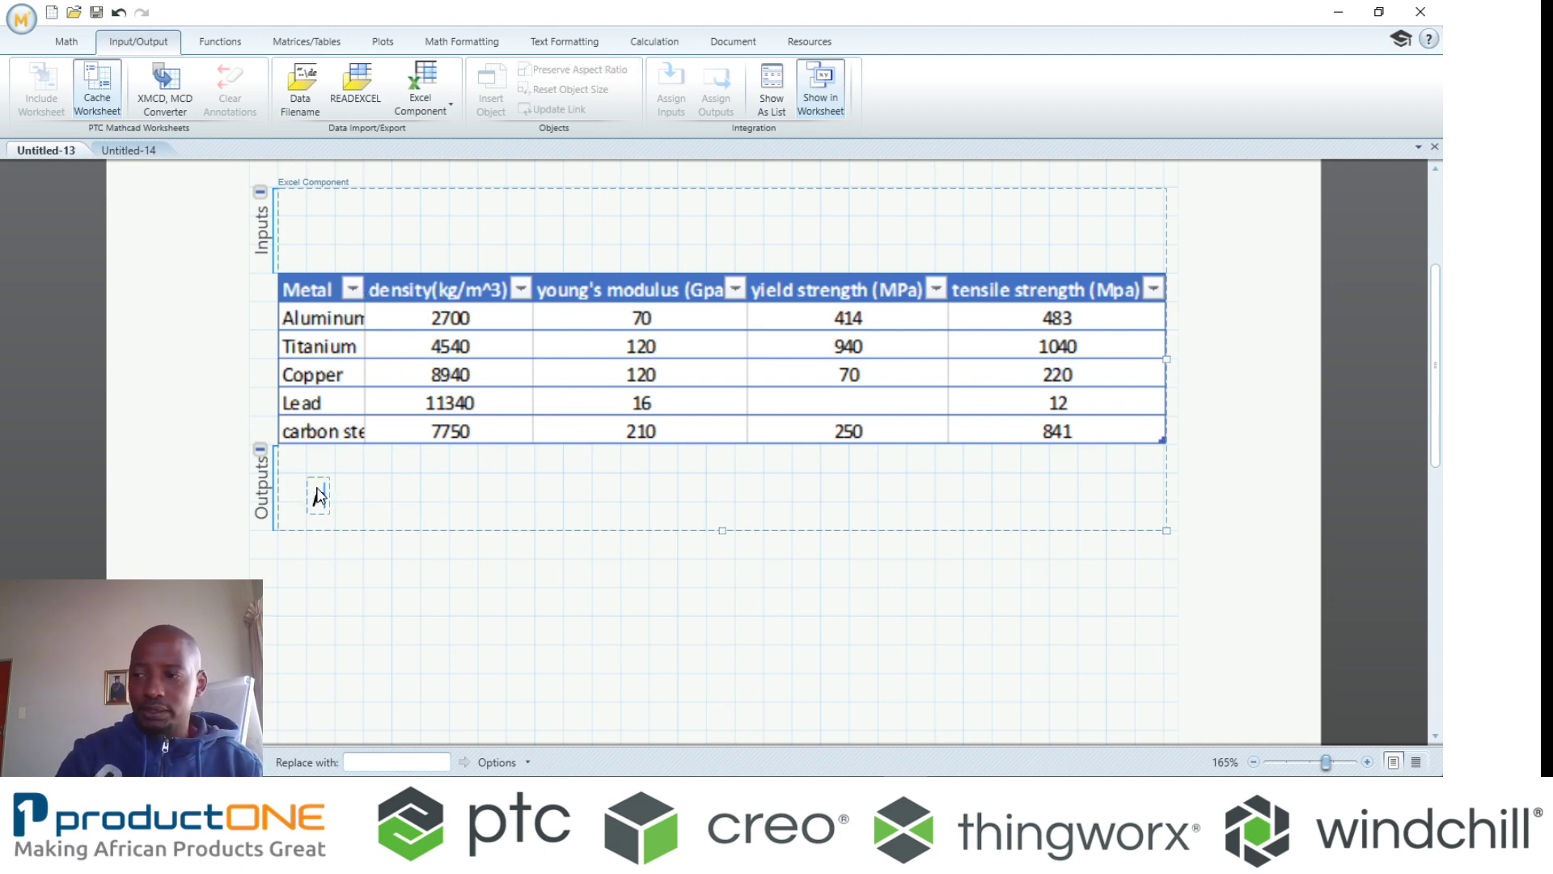
{"action": "type", "text": "r"}
{"action": "key", "text": "ctrl+g"}
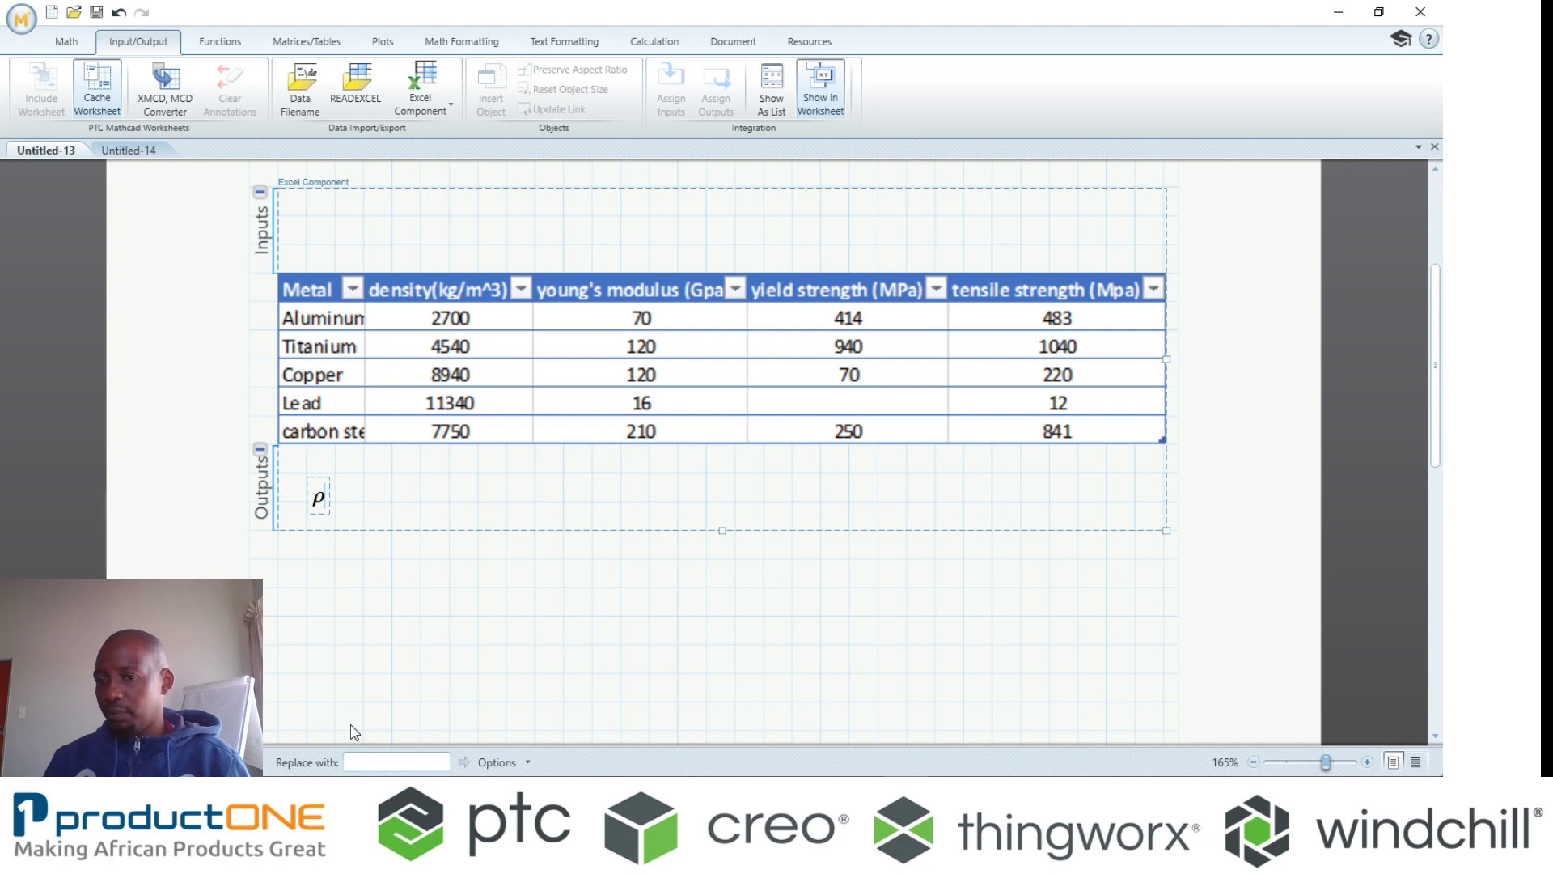
{"action": "type", "text": ":="}
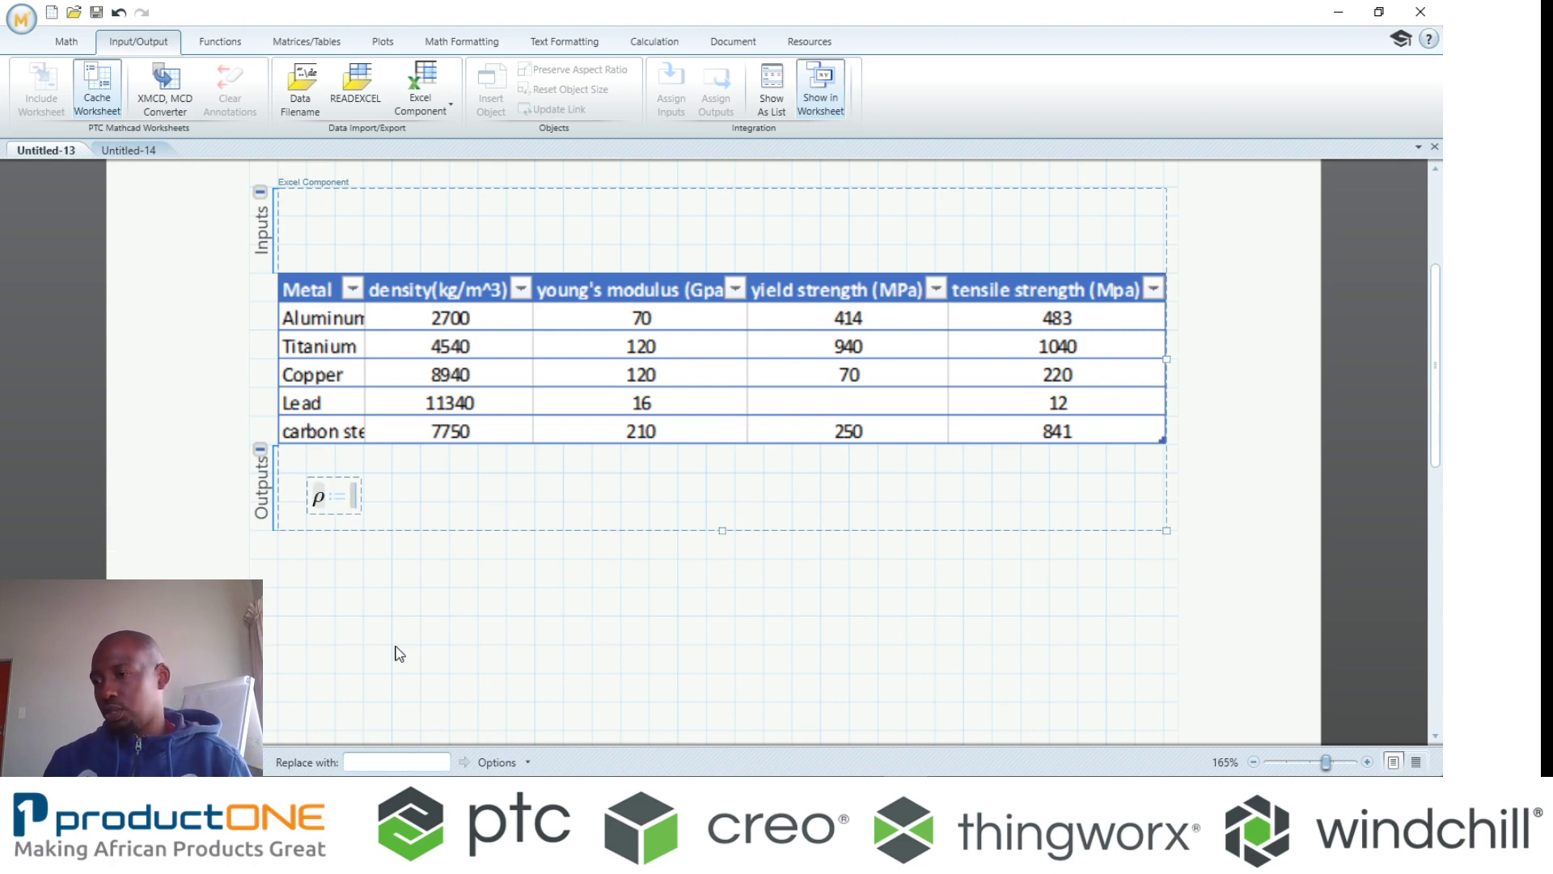
{"action": "type", "text": "excel"}
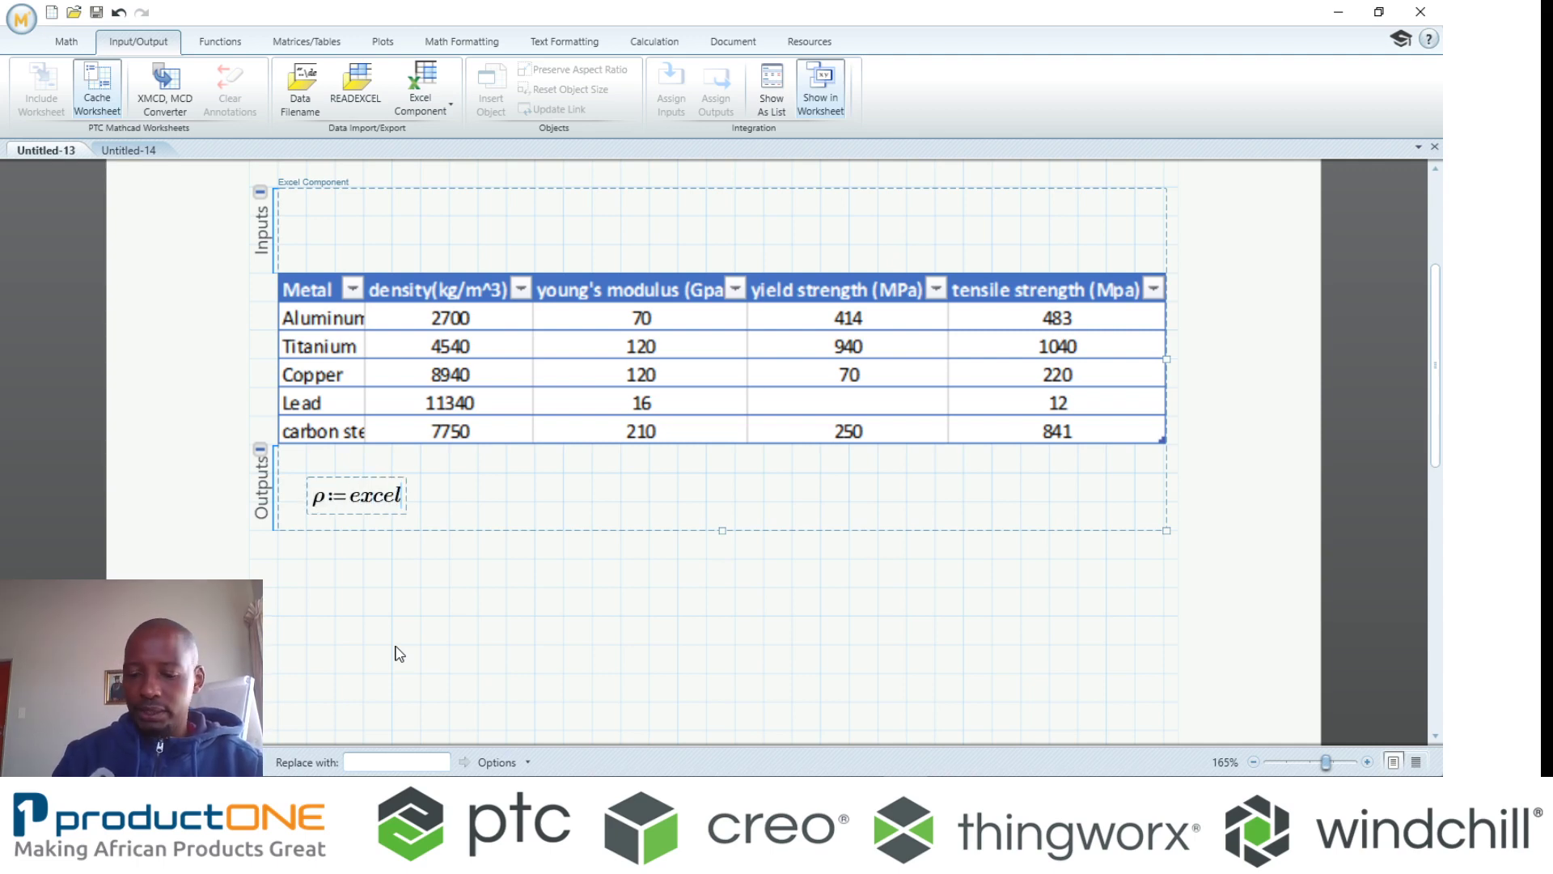
{"action": "type", "text": "[\""}
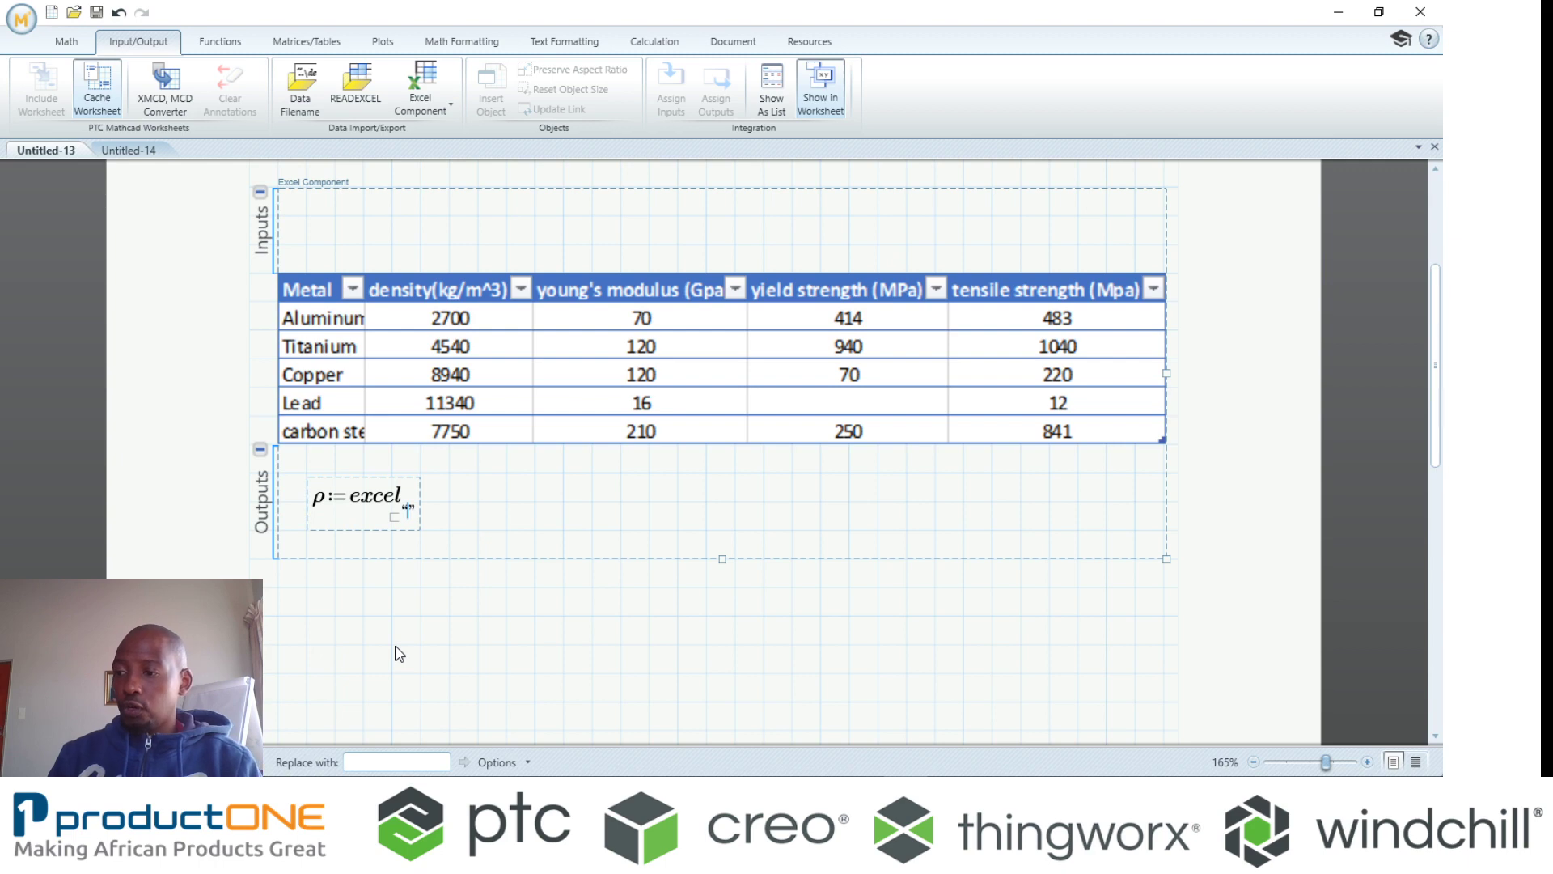
{"action": "type", "text": "B2:"}
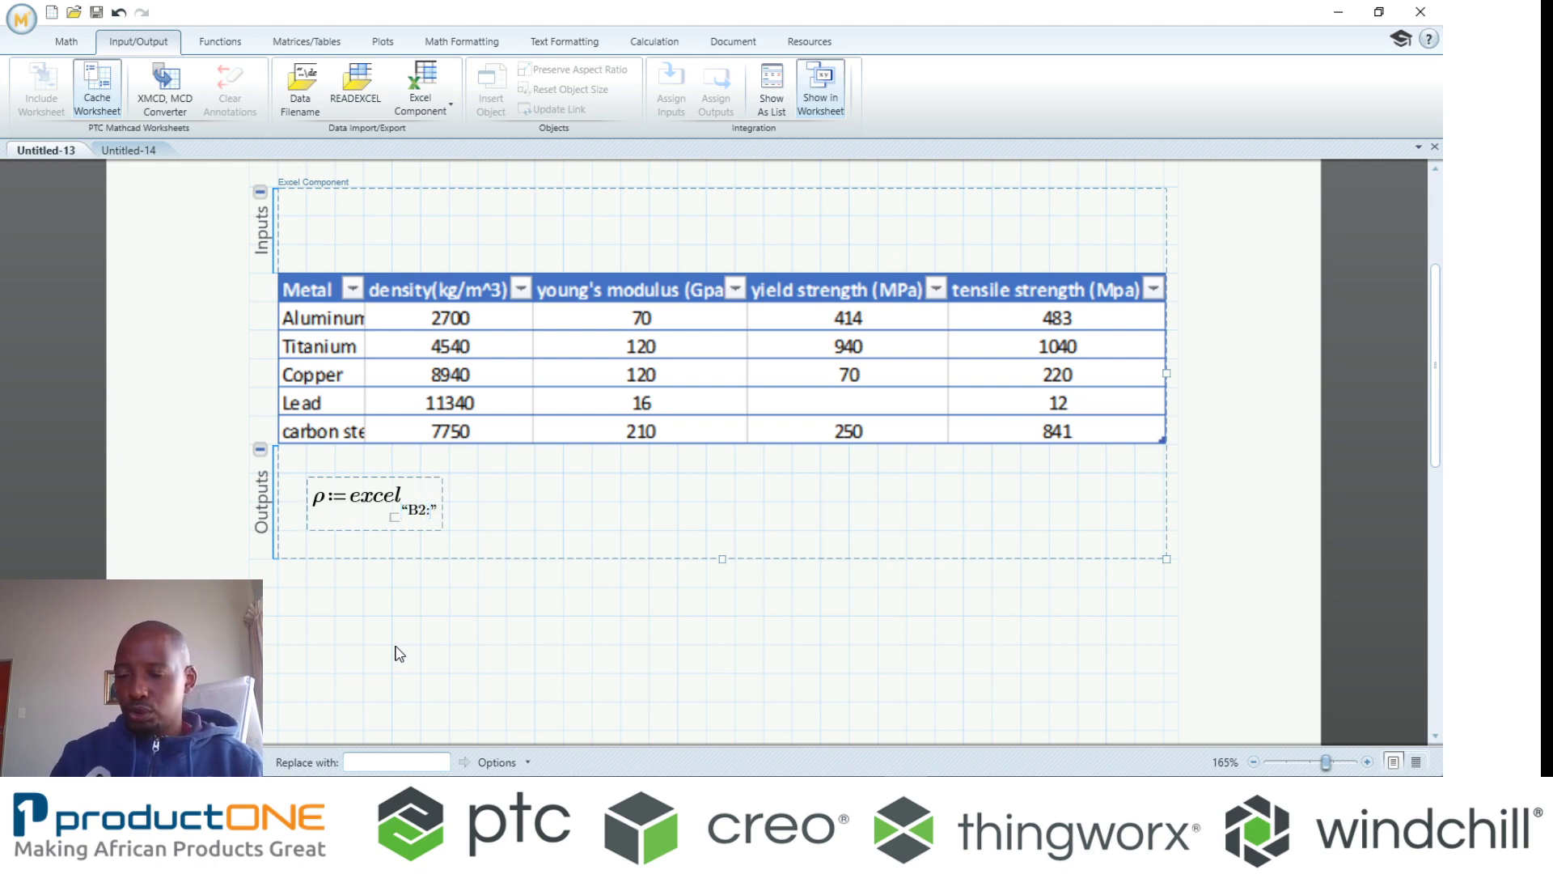
{"action": "type", "text": "B6"}
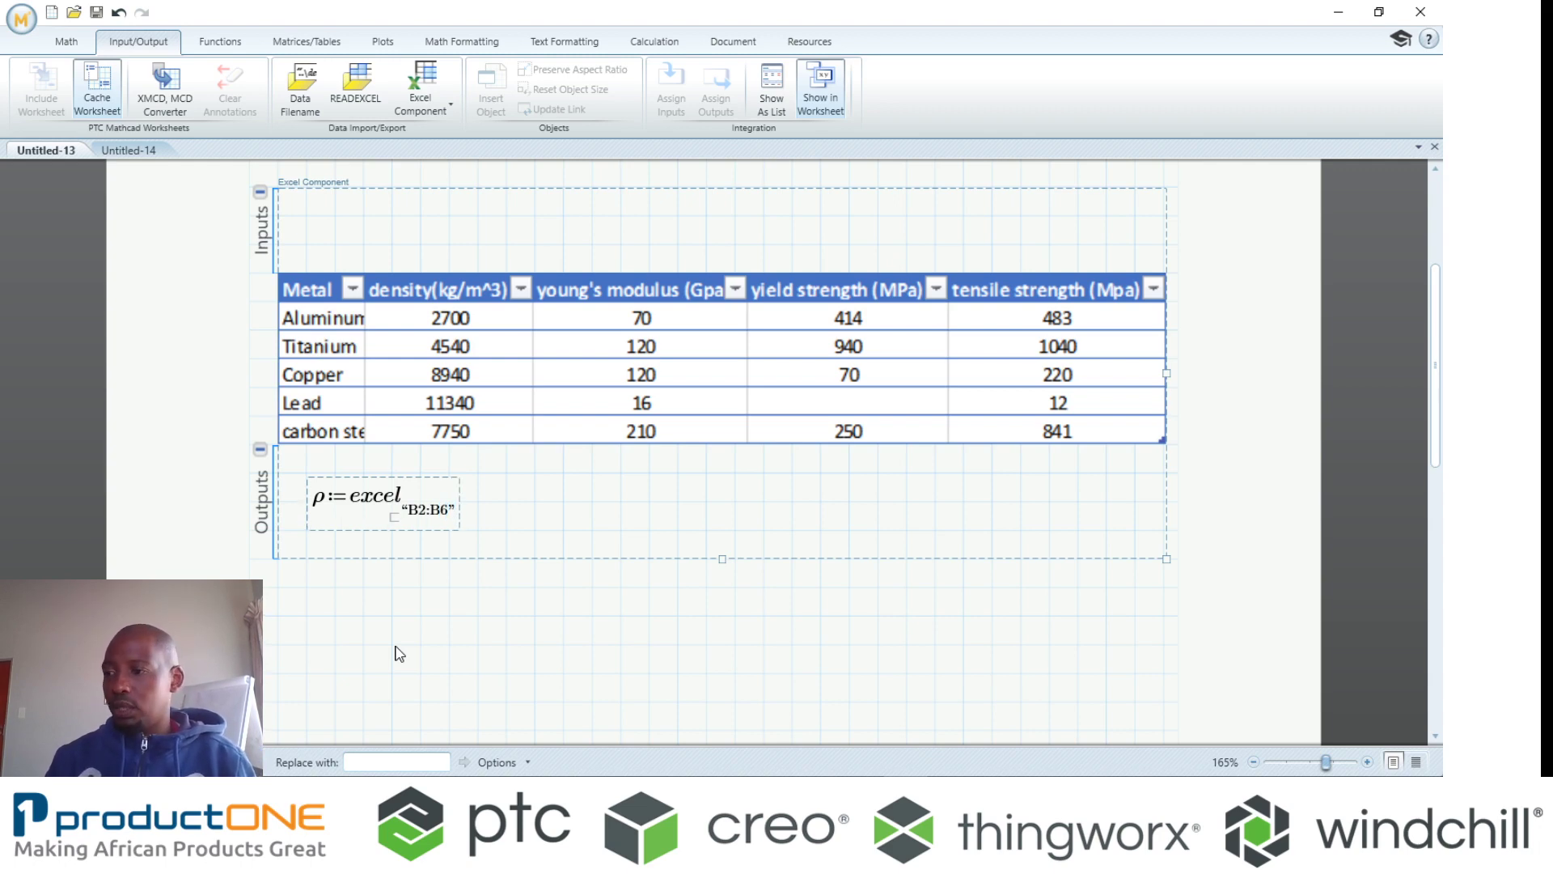
- Multiply the excel "B2:B6" reference in the ρ definition by the unit kg/m^3
{"action": "key", "text": "Right"}
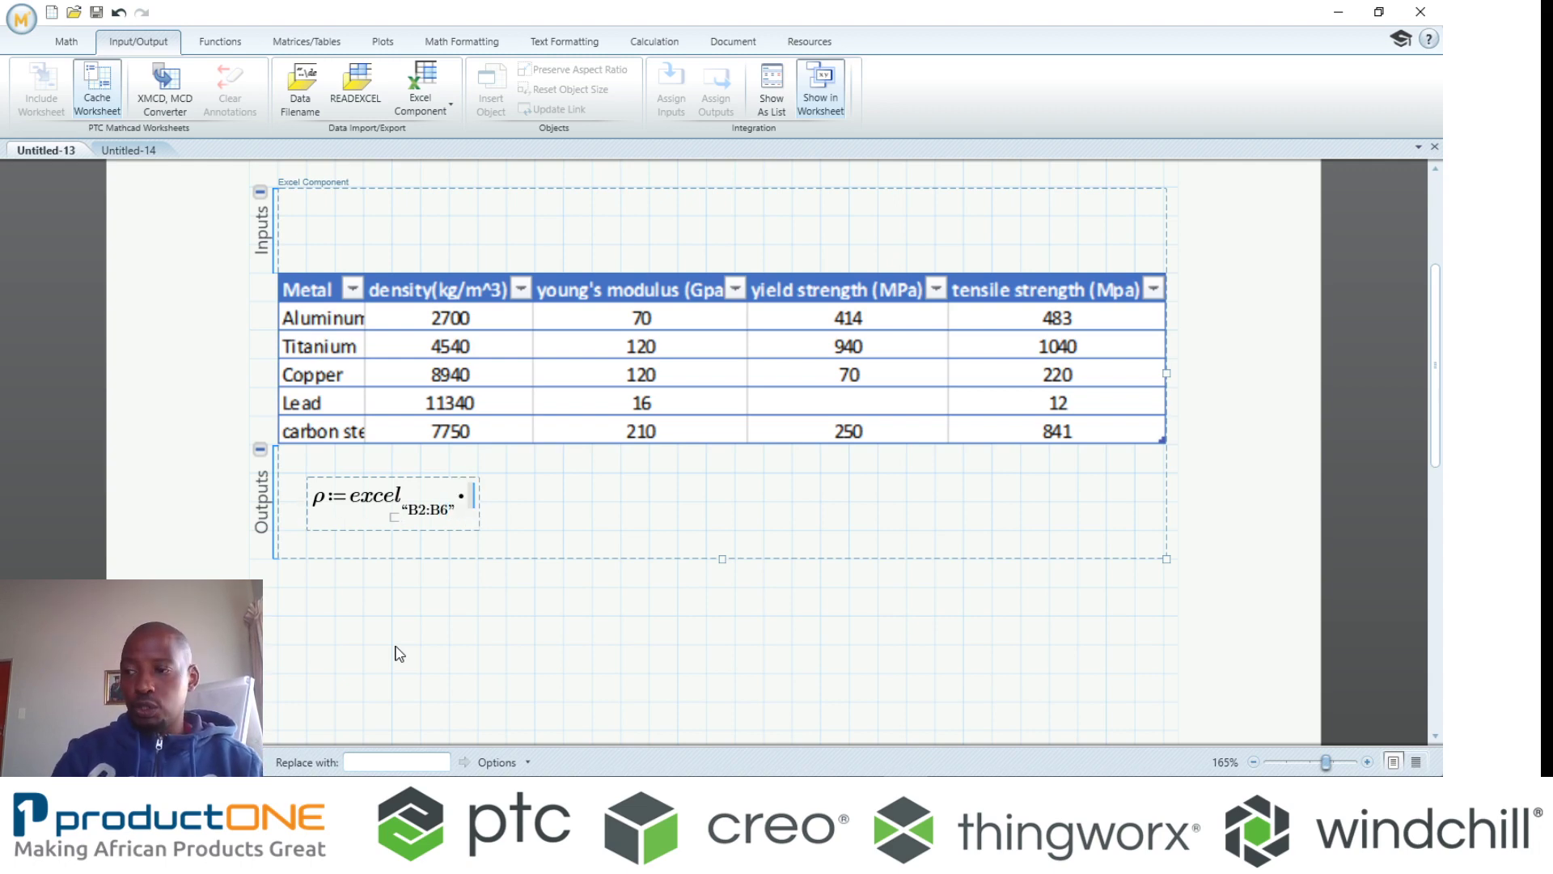
{"action": "type", "text": "kg"}
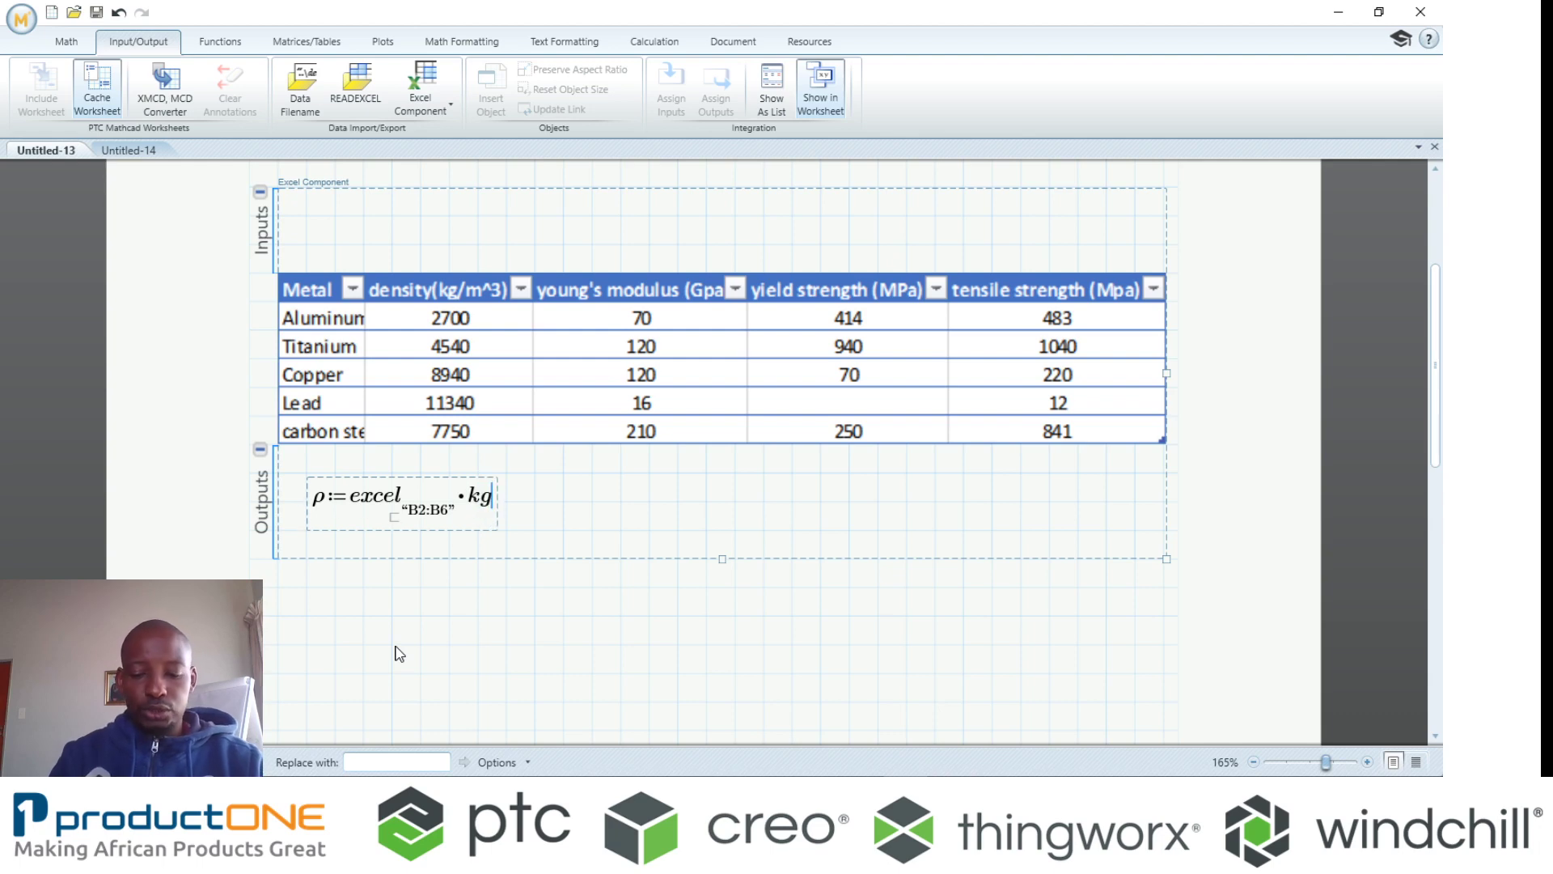
{"action": "type", "text": "/m6#"}
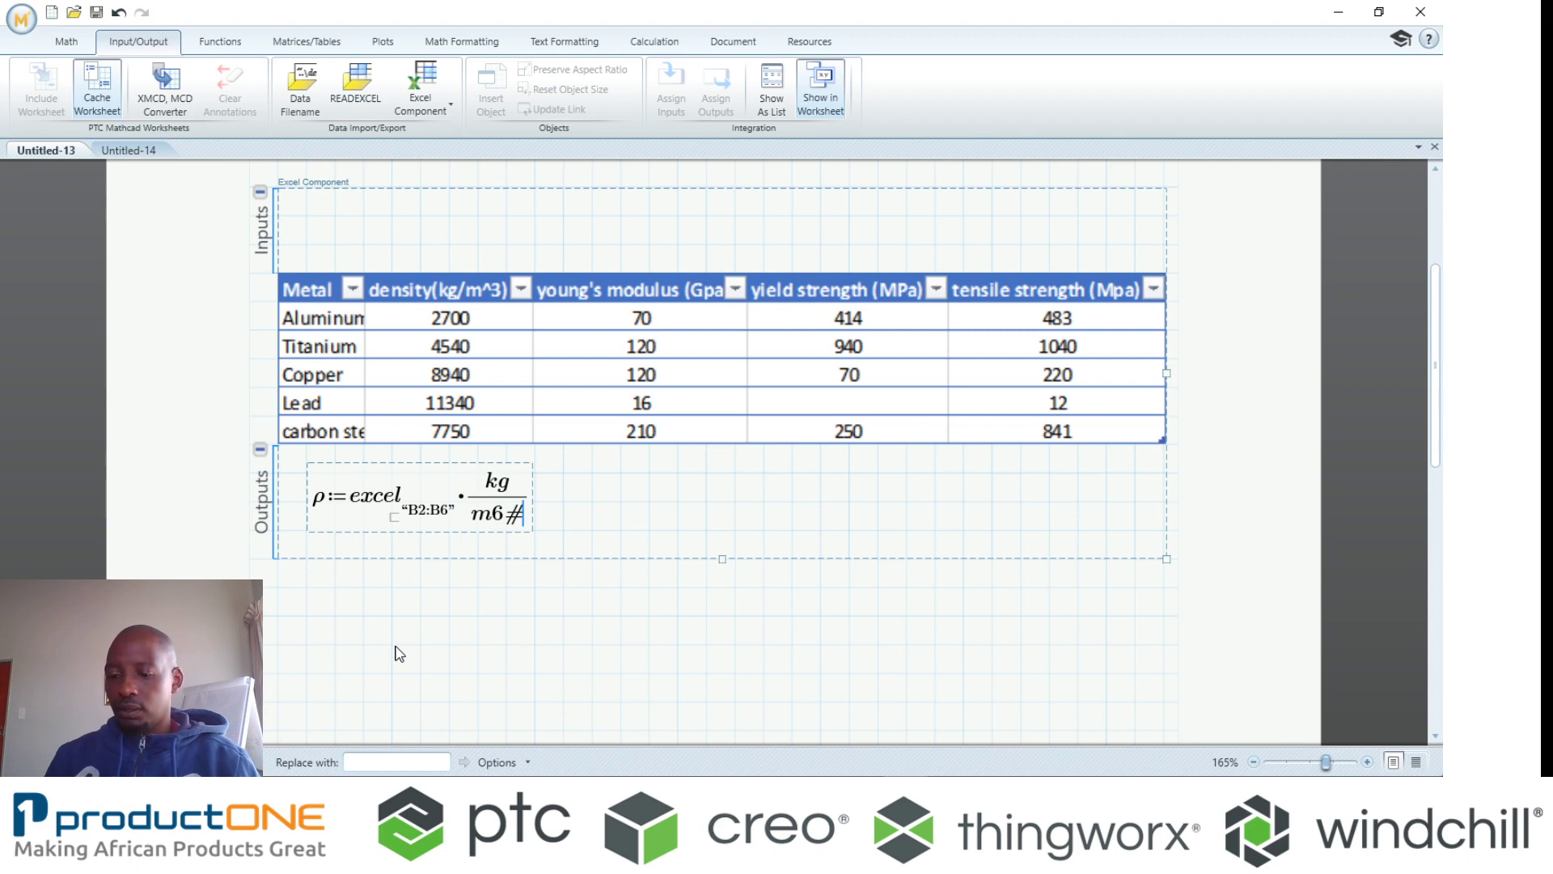
{"action": "key", "text": "BackSpace"}
{"action": "key", "text": "BackSpace"}
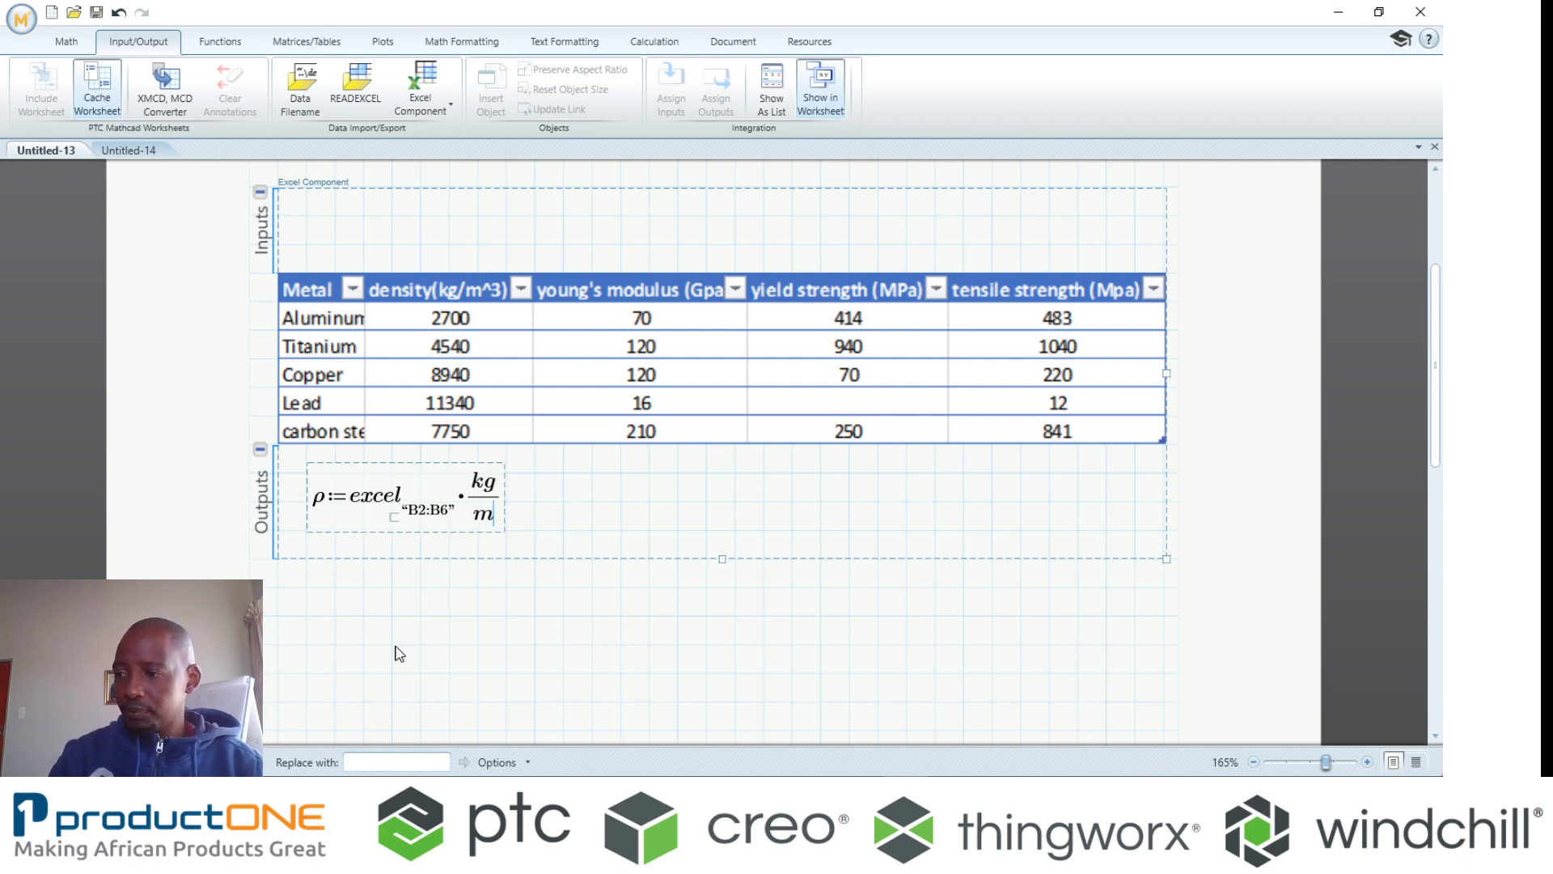
{"action": "type", "text": "3"}
{"action": "key", "text": "BackSpace"}
{"action": "type", "text": "^3"}
{"action": "key", "text": "BackSpace"}
{"action": "type", "text": "3"}
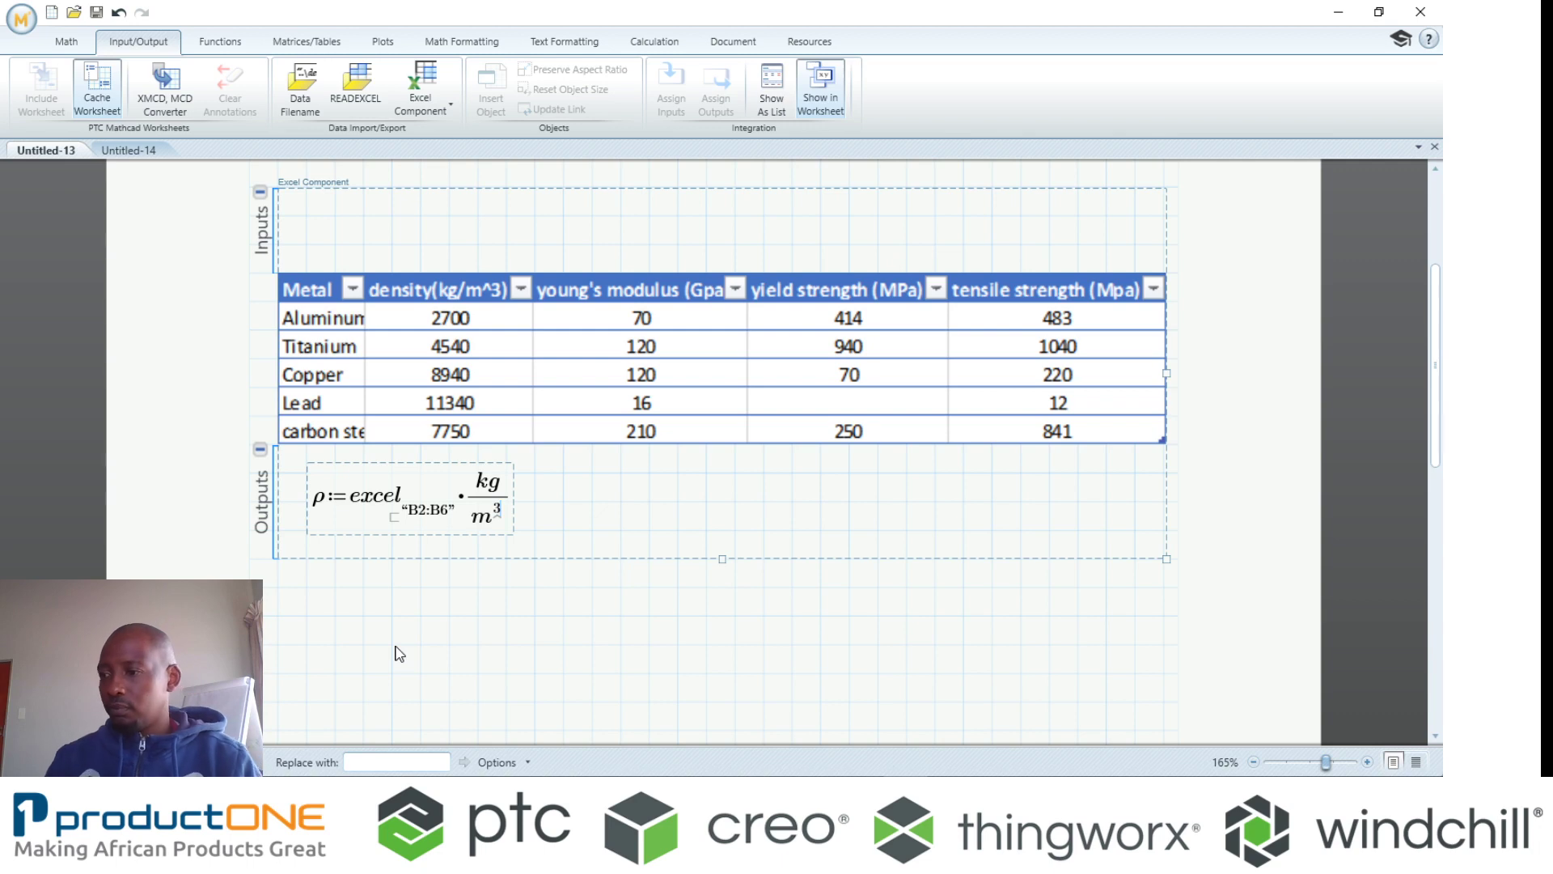
{"action": "left_click", "coordinate": [473, 650]}
- Evaluate ρ in the worksheet beneath the Excel component and move the result vector down, clear of the component's border
{"action": "left_click", "coordinate": [593, 616]}
{"action": "type", "text": "r"}
{"action": "key", "text": "ctrl+g"}
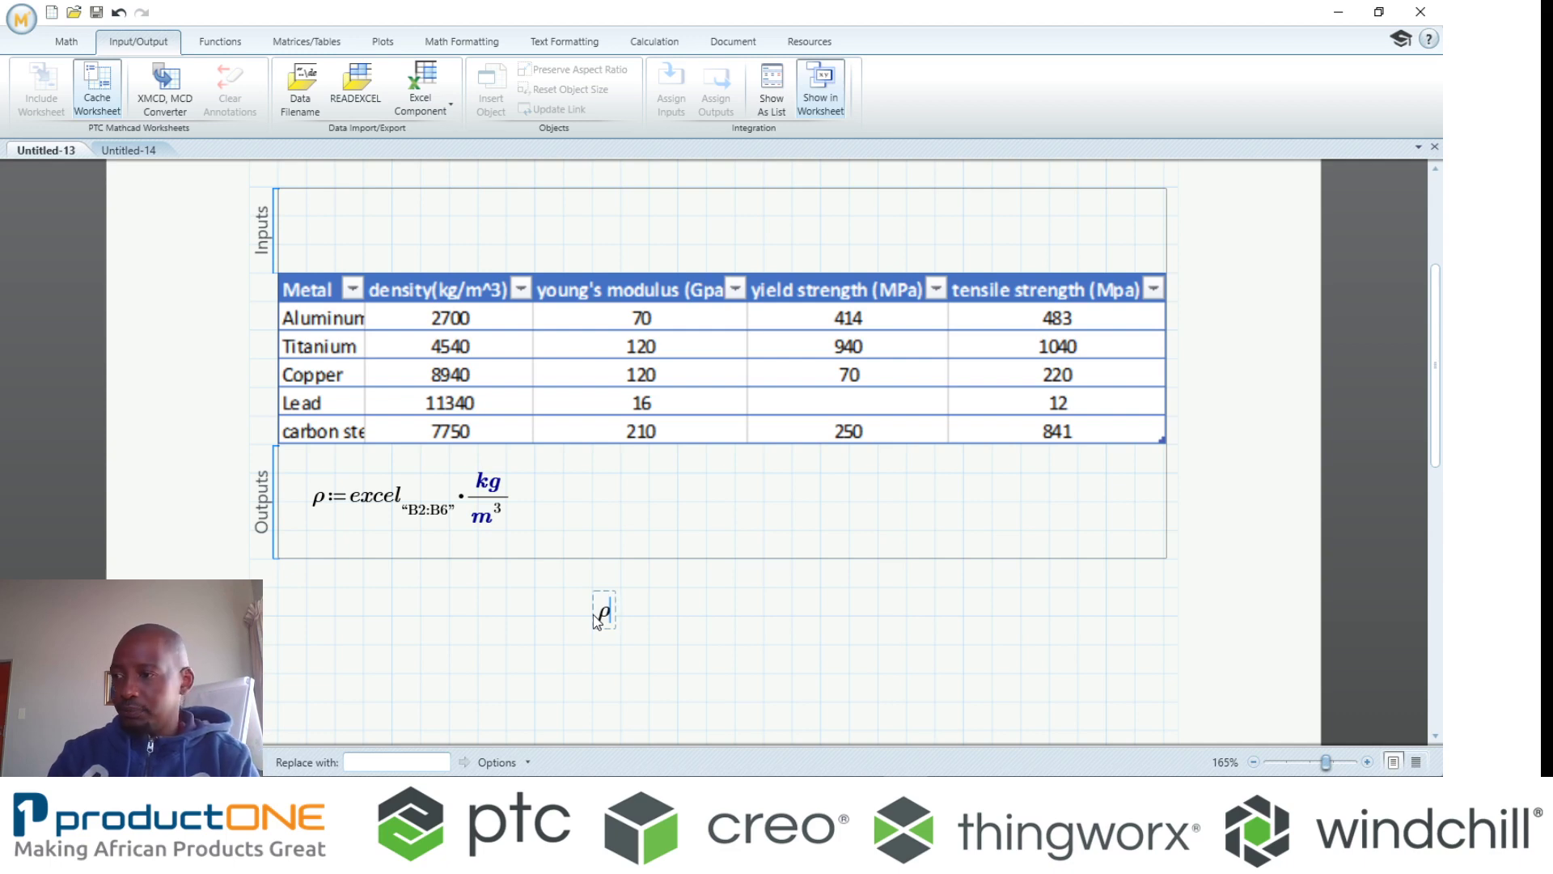
{"action": "type", "text": "="}
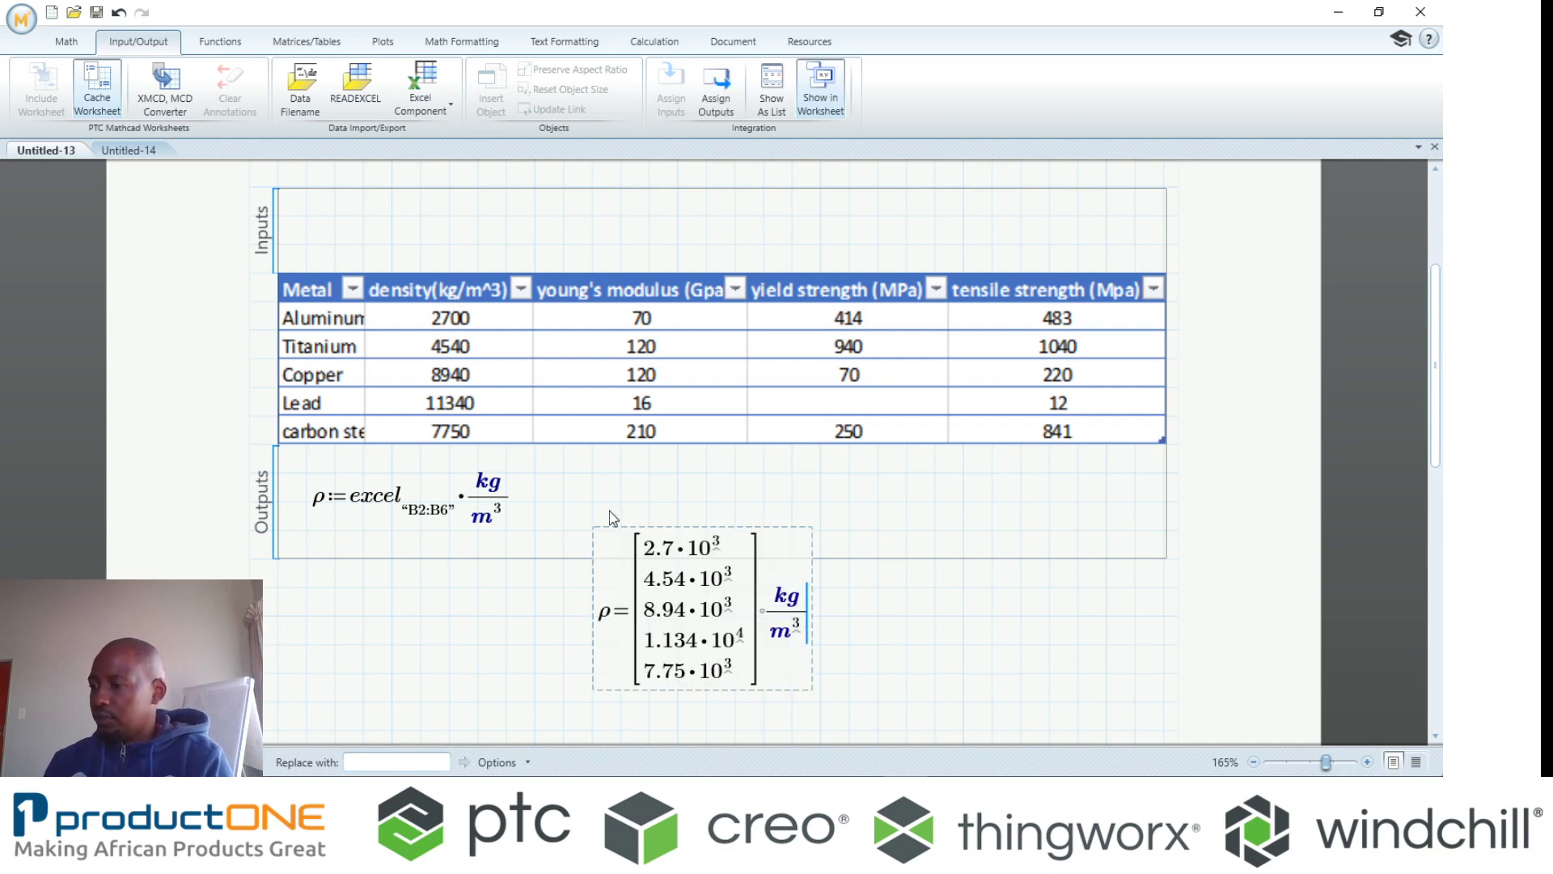
{"action": "left_click_drag", "start_coordinate": [607, 520], "coordinate": [594, 576]}
{"action": "left_click", "coordinate": [932, 675]}
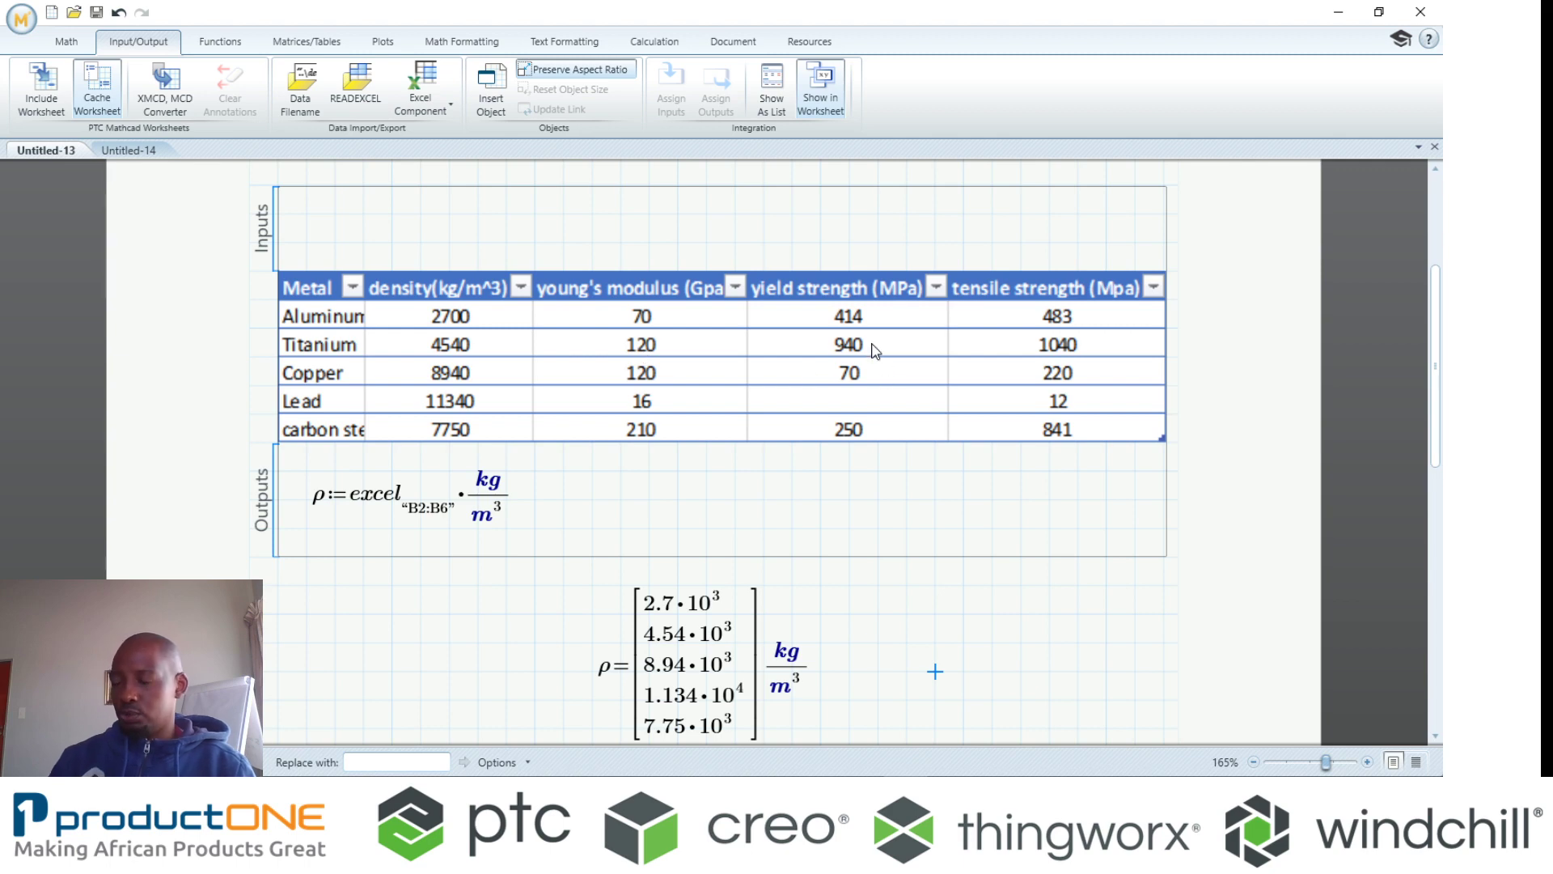
- Define ORIGIN := 1 between the worksheet title and the Excel component
{"action": "scroll", "coordinate": [768, 356], "scroll_direction": "up", "scroll_amount": 3}
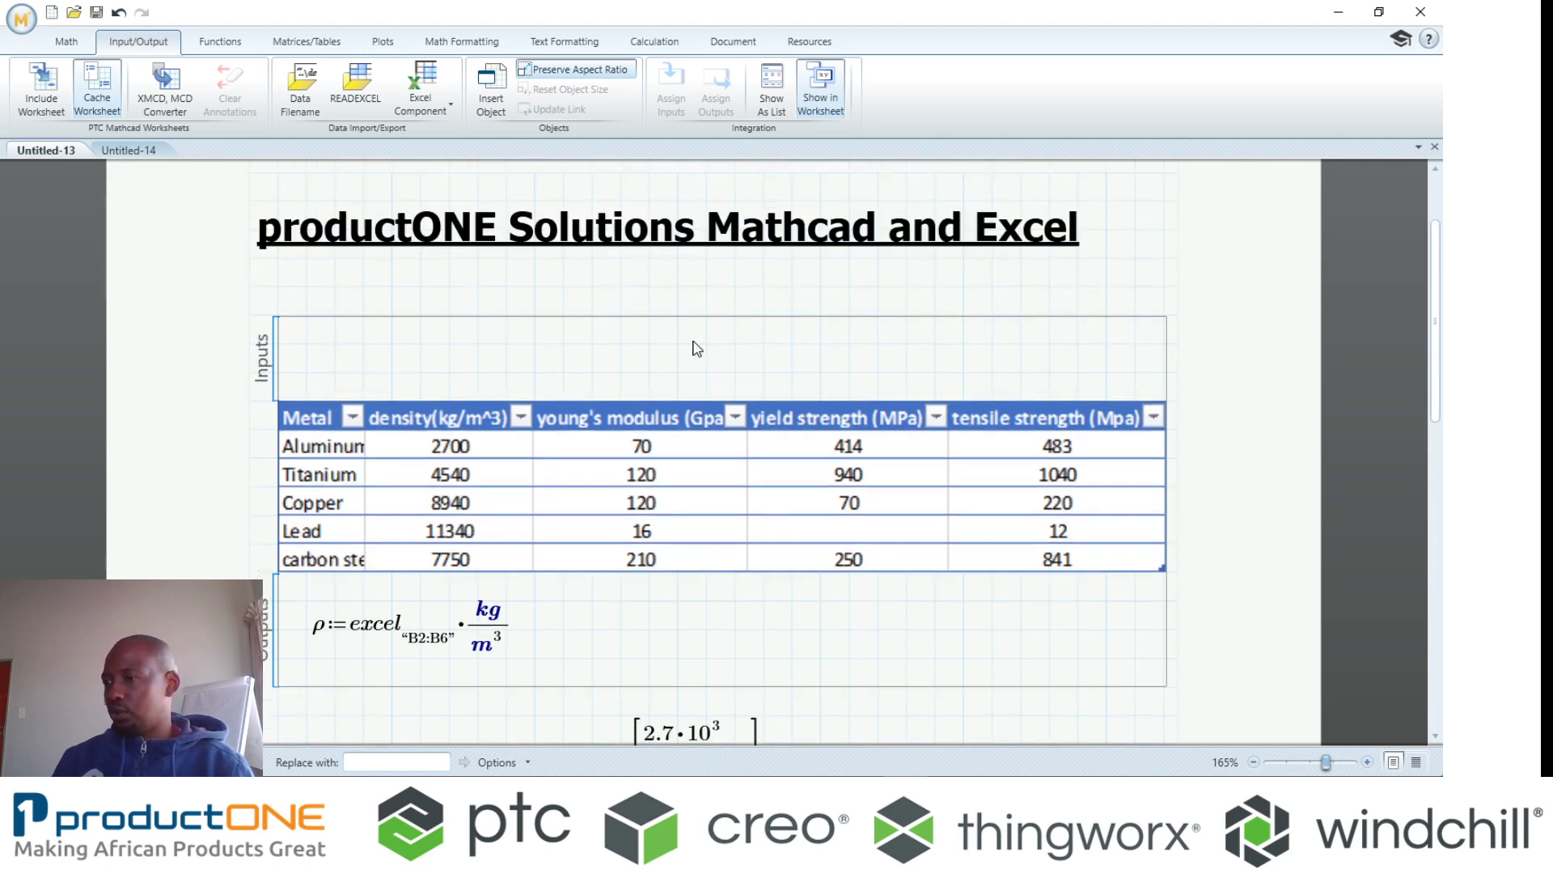
{"action": "left_click", "coordinate": [578, 285]}
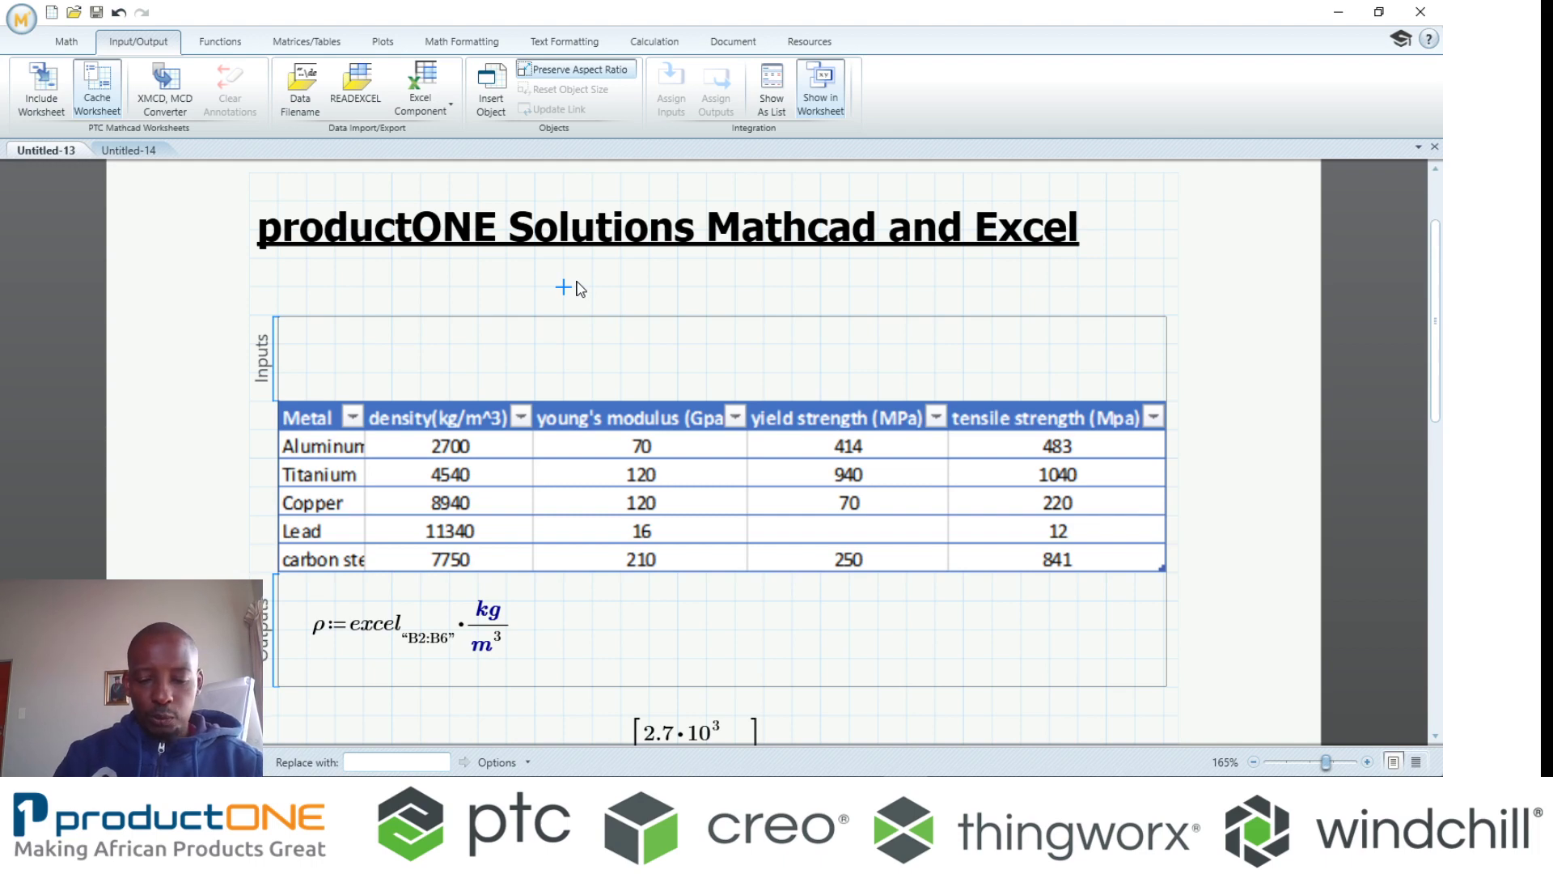
{"action": "type", "text": "ORIGIN "}
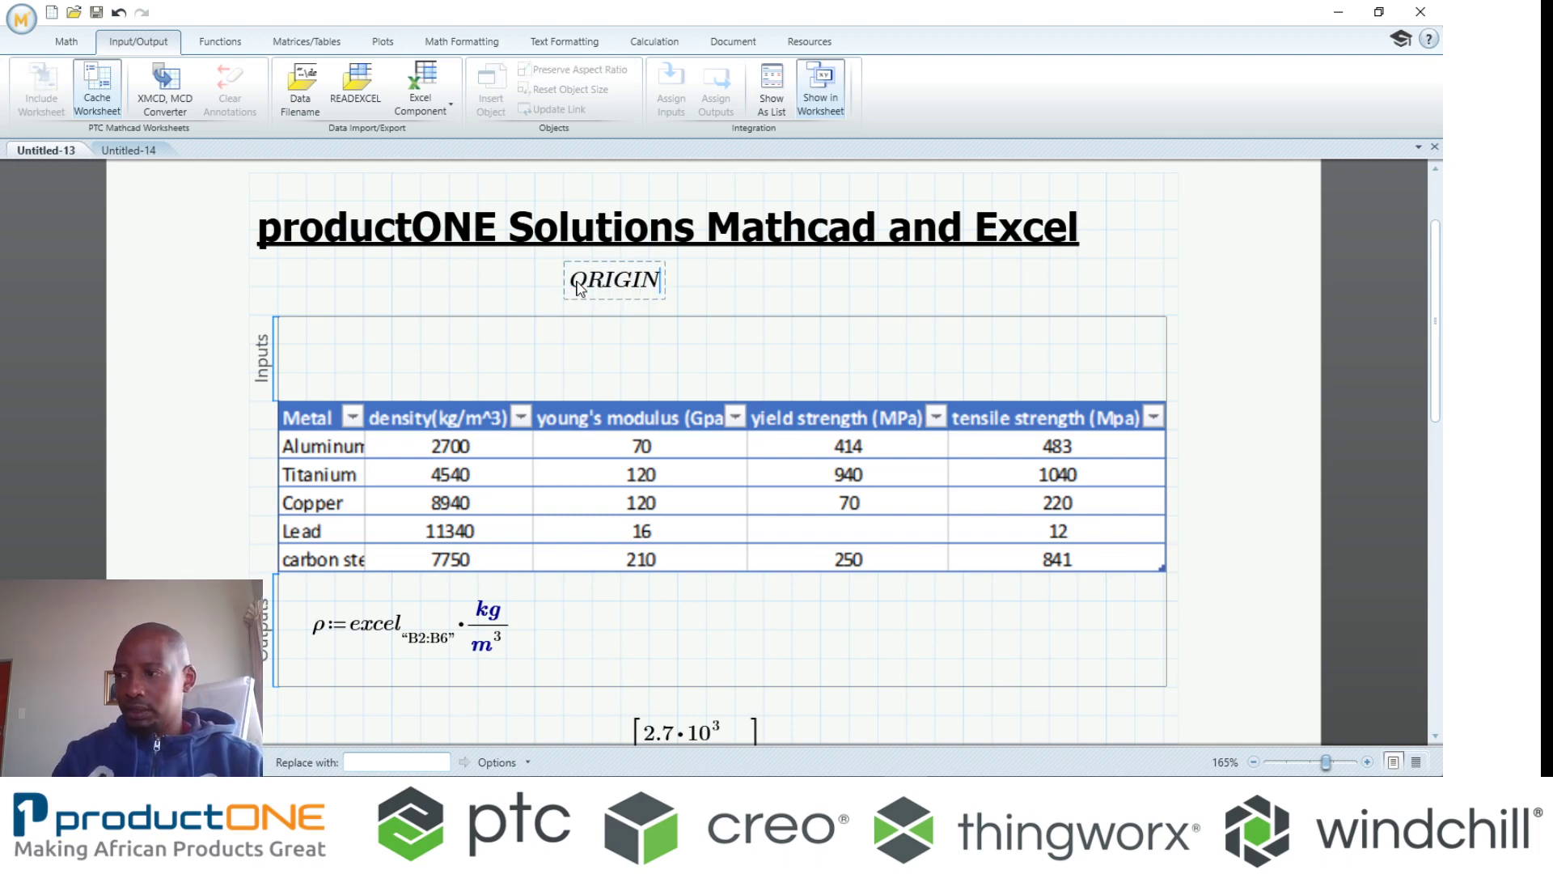
{"action": "type", "text": ":= 1"}
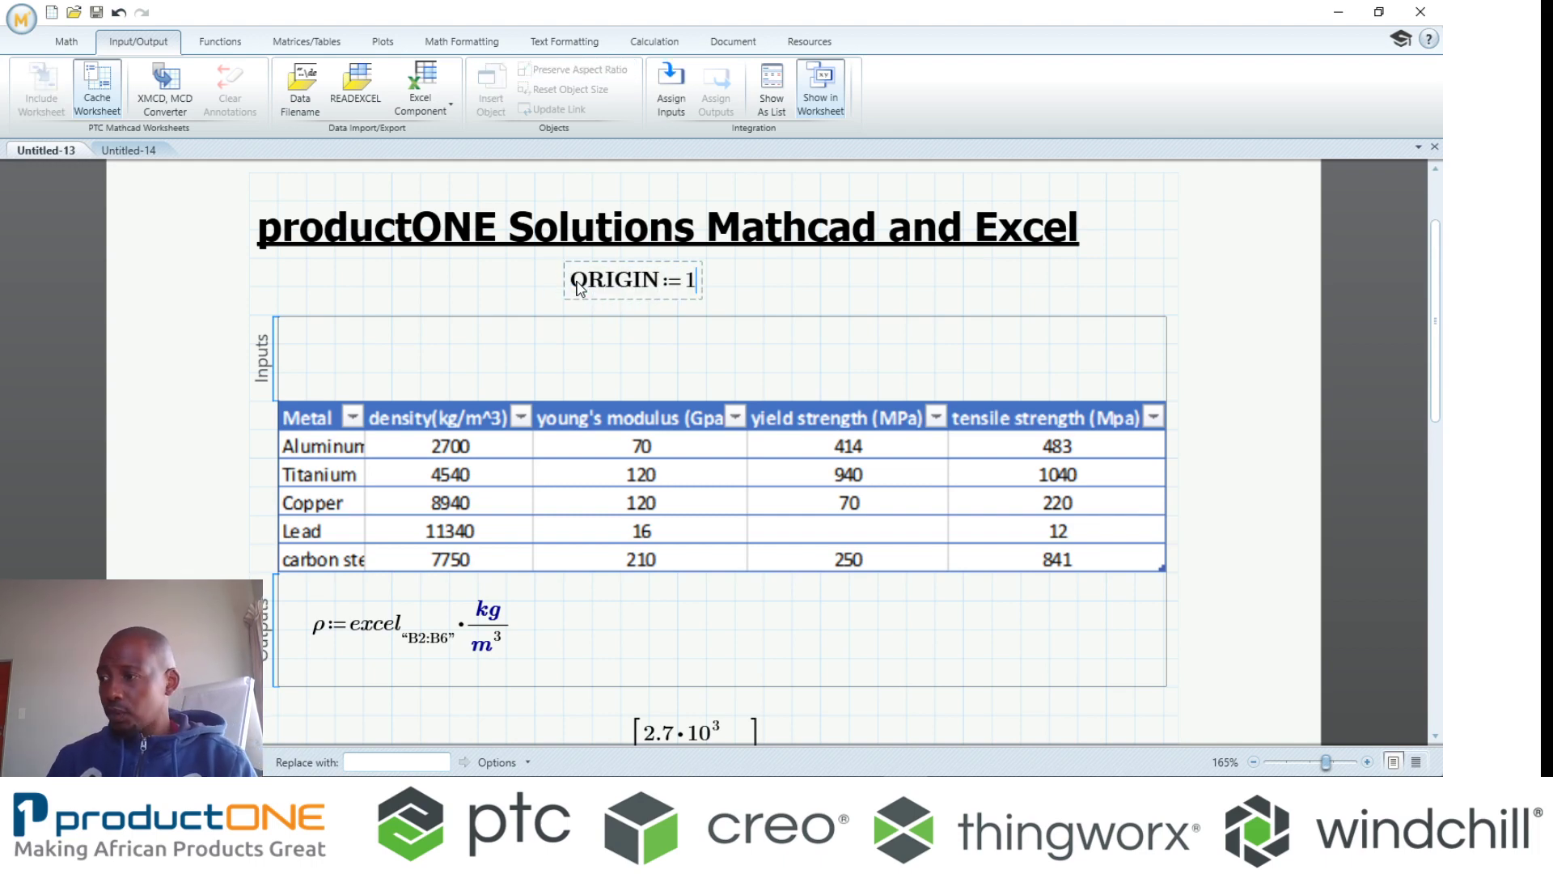
{"action": "left_click", "coordinate": [750, 293]}
- Evaluate the second row of ρ beside the density vector, using the matrix row operator with index 2
{"action": "scroll", "coordinate": [760, 339], "scroll_direction": "down", "scroll_amount": 5}
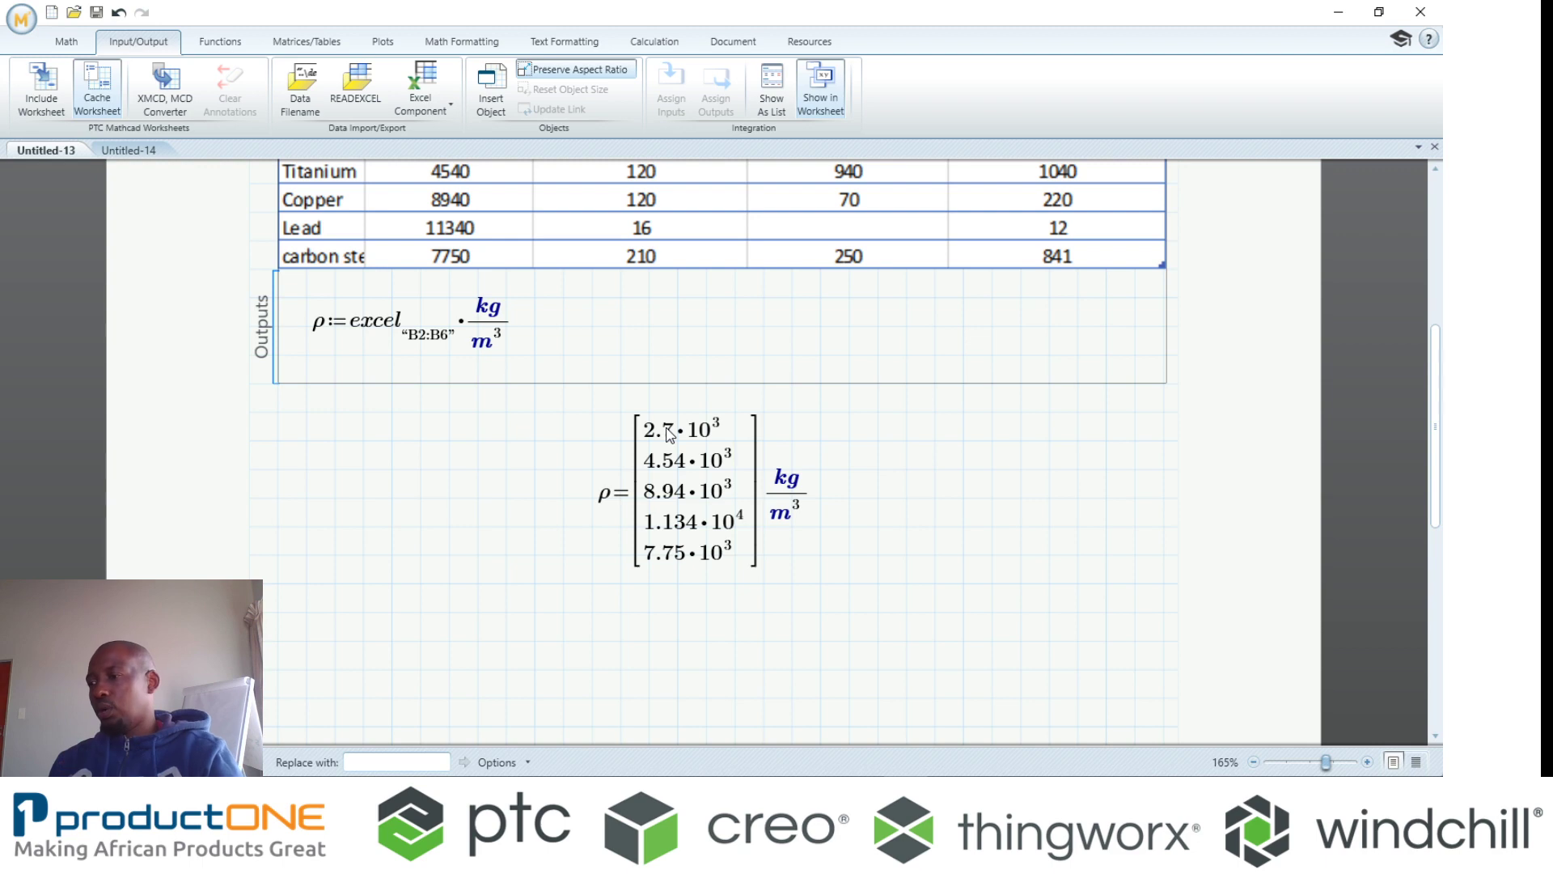
{"action": "left_click", "coordinate": [877, 555]}
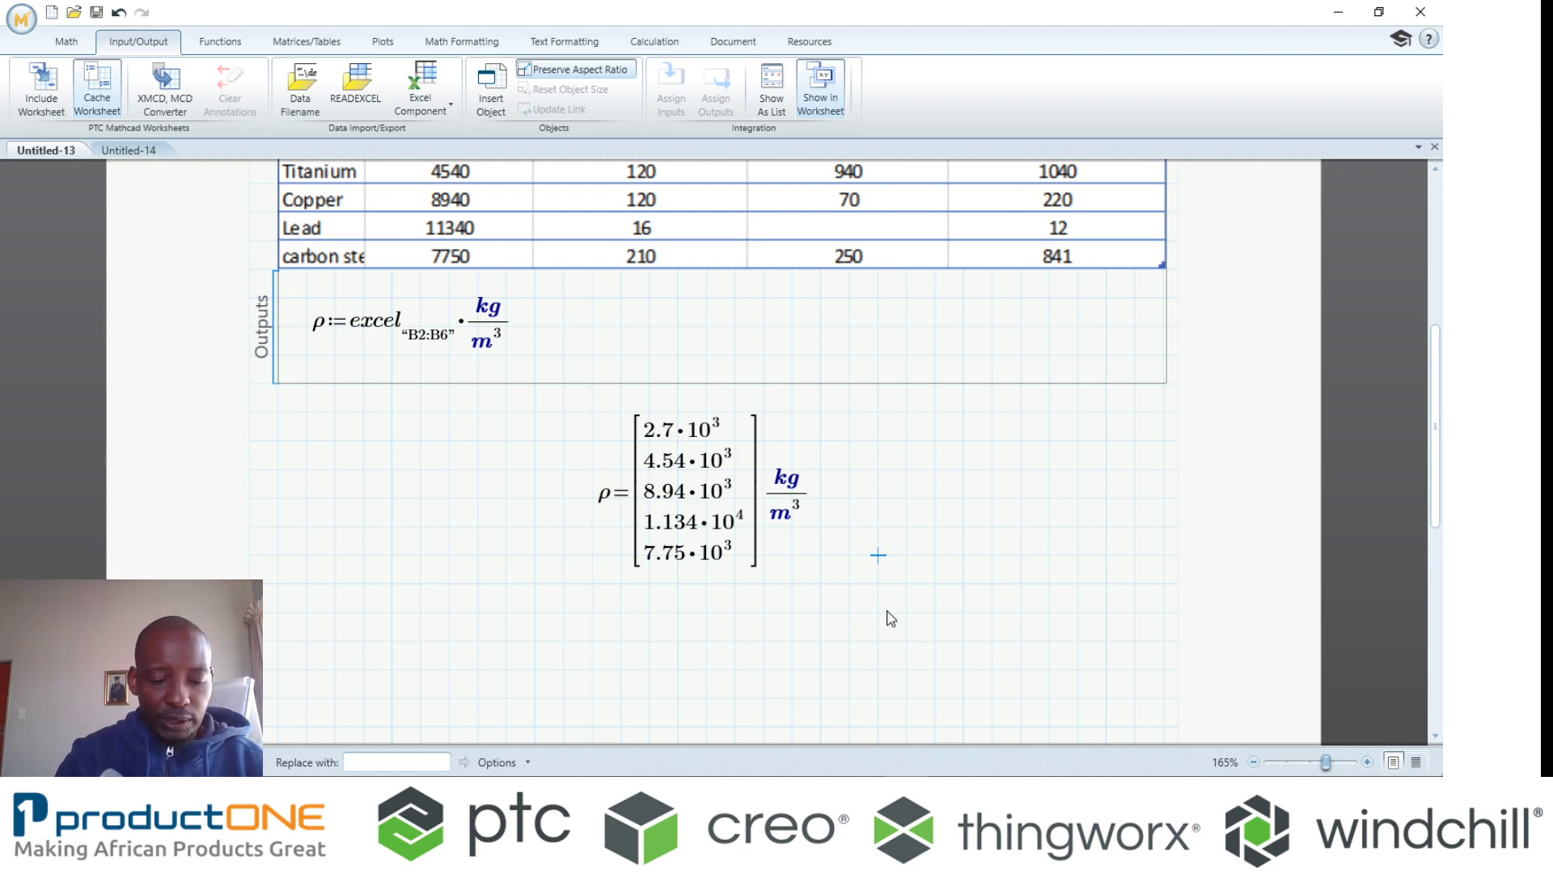
{"action": "type", "text": "r"}
{"action": "key", "text": "ctrl+g"}
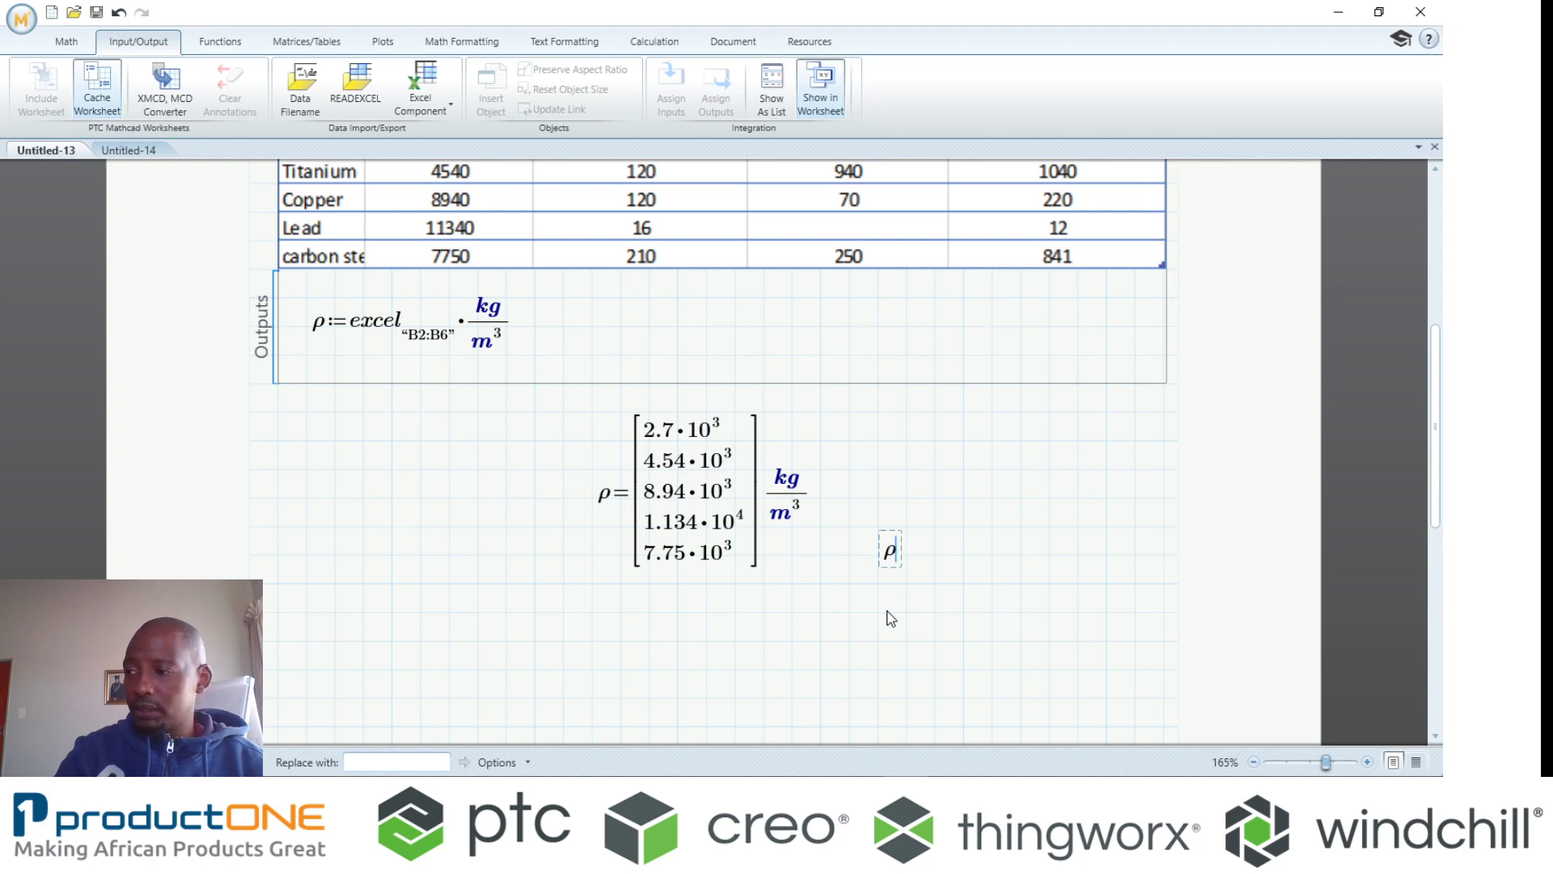
{"action": "type", "text": "^2=[4.54·10^3]·kg/m^3"}
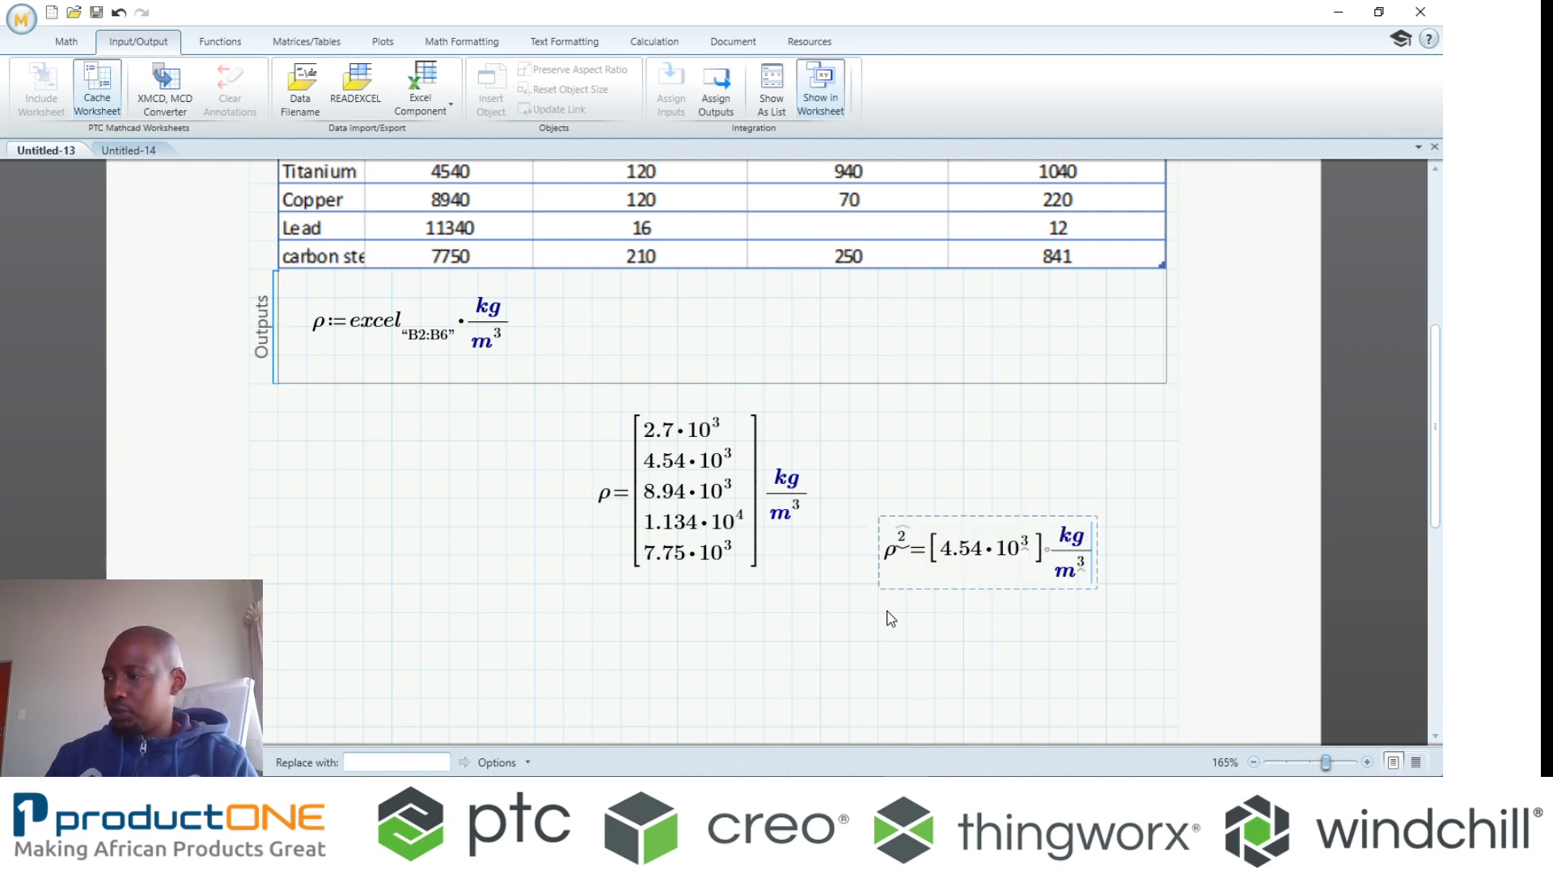
{"action": "left_click", "coordinate": [734, 584]}
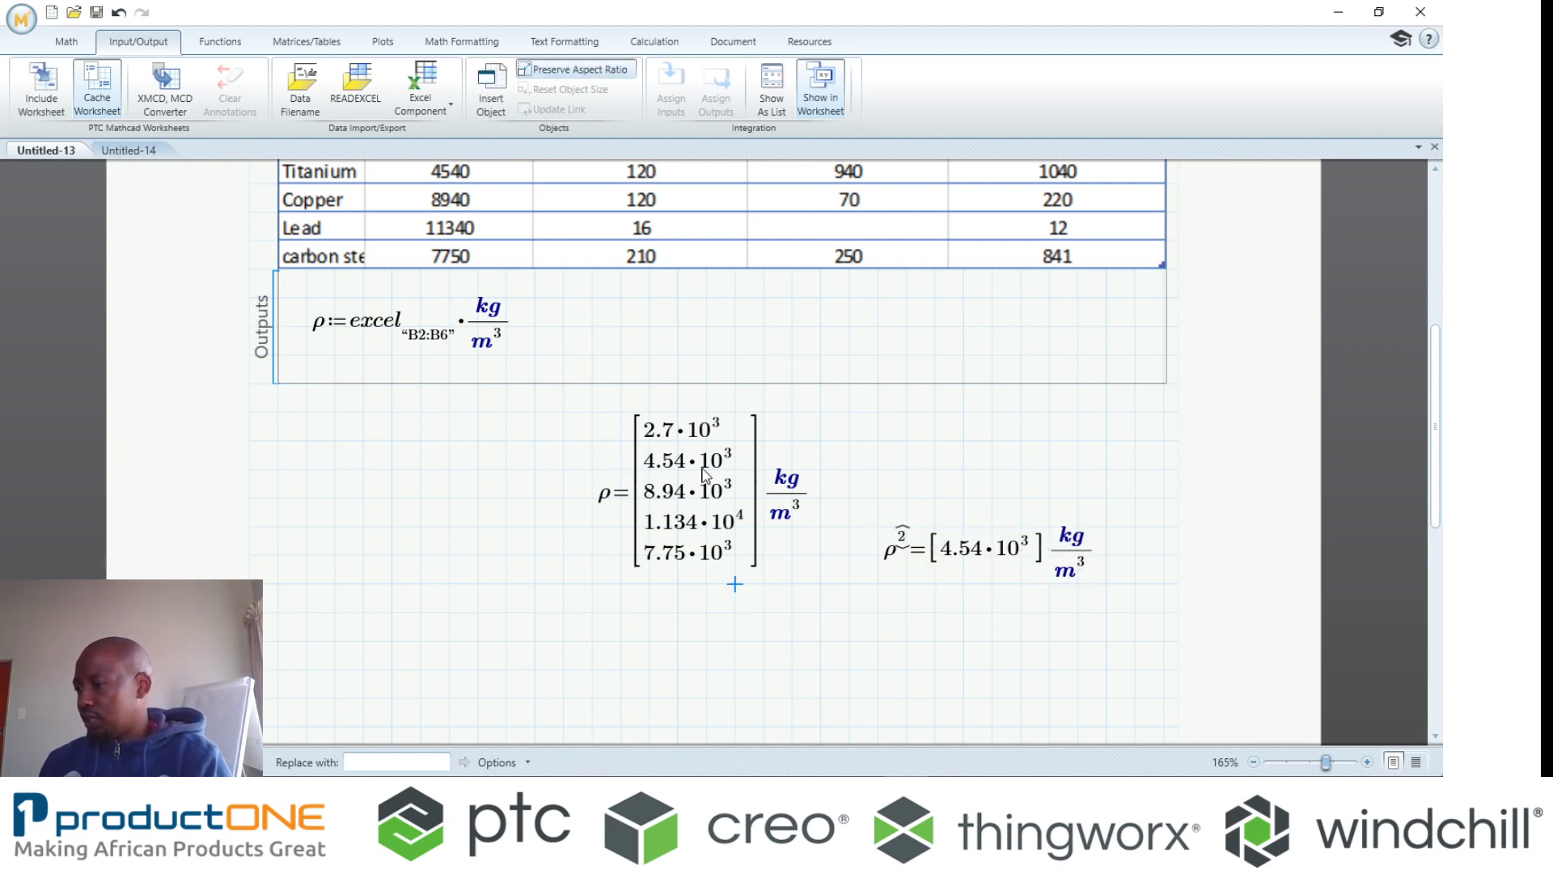
{"action": "left_click", "coordinate": [650, 672]}
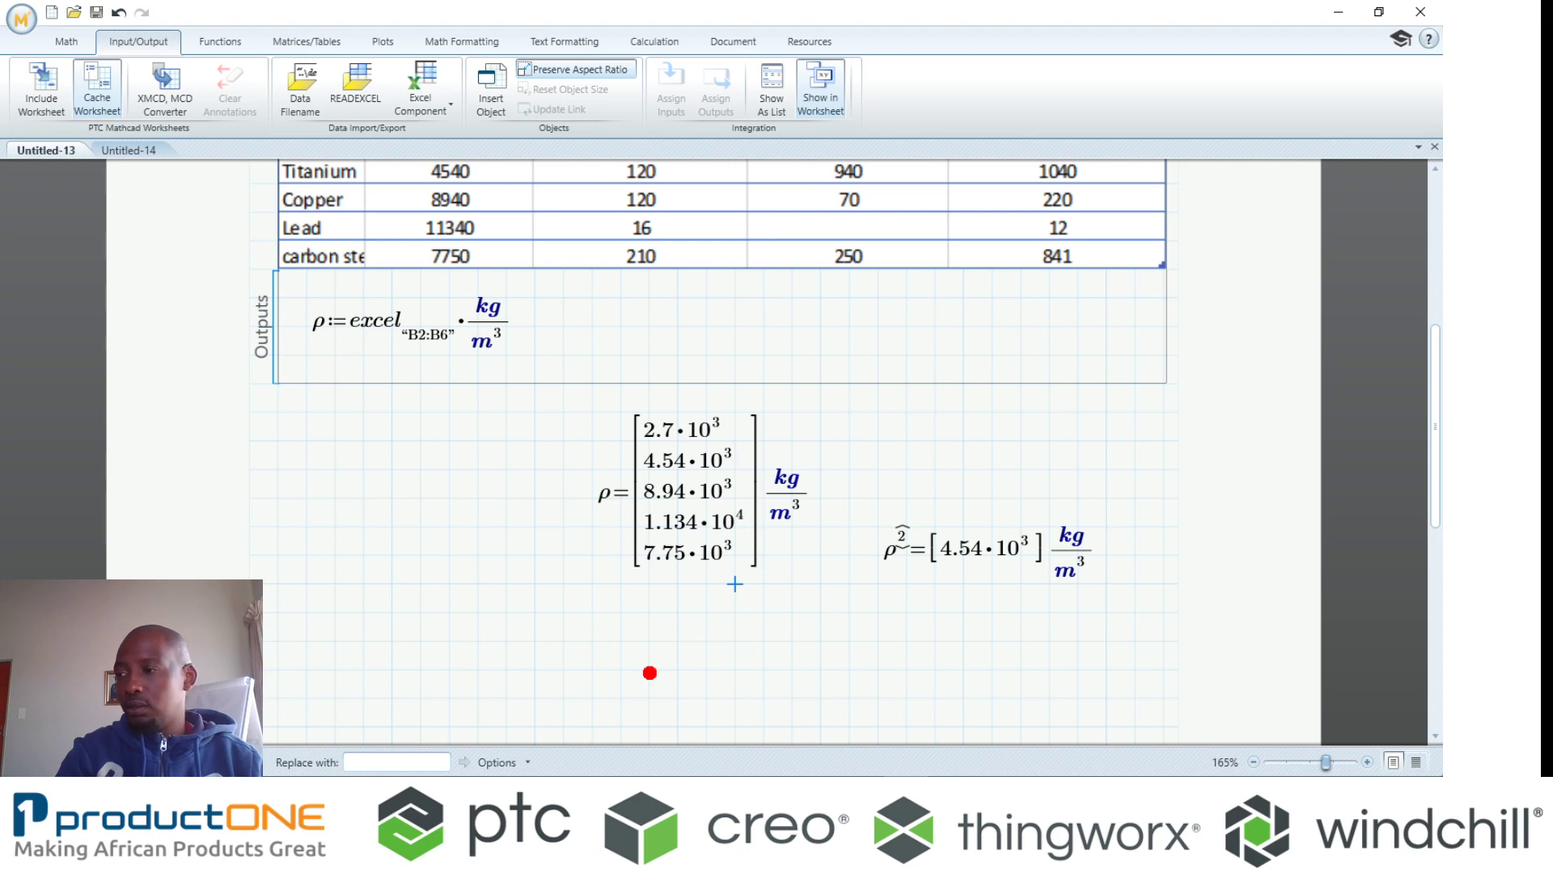
{"action": "left_click_drag", "start_coordinate": [631, 463], "coordinate": [441, 427]}
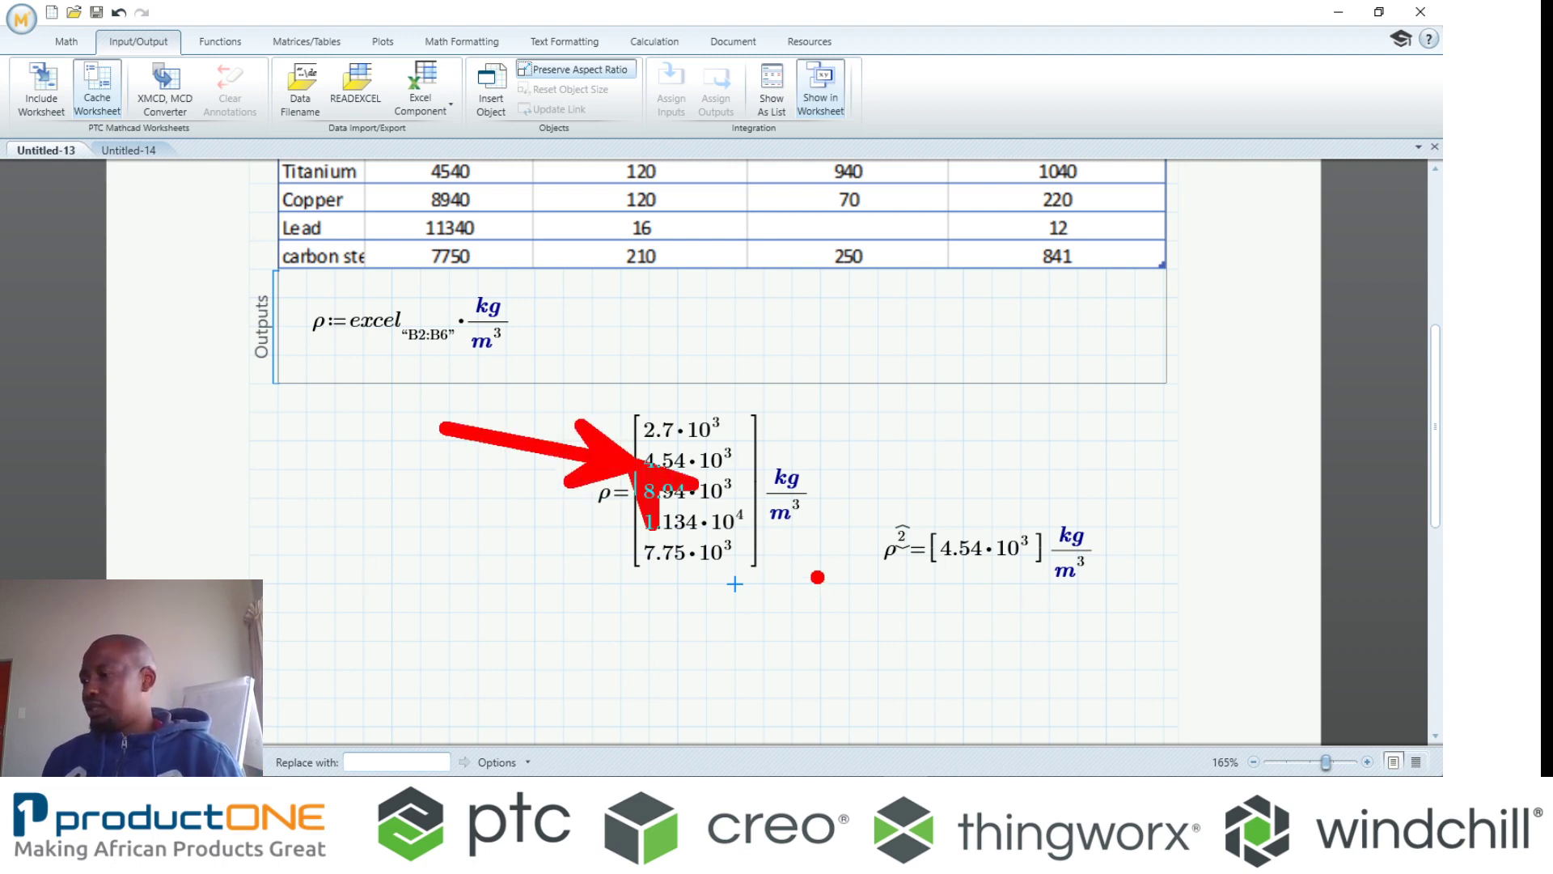
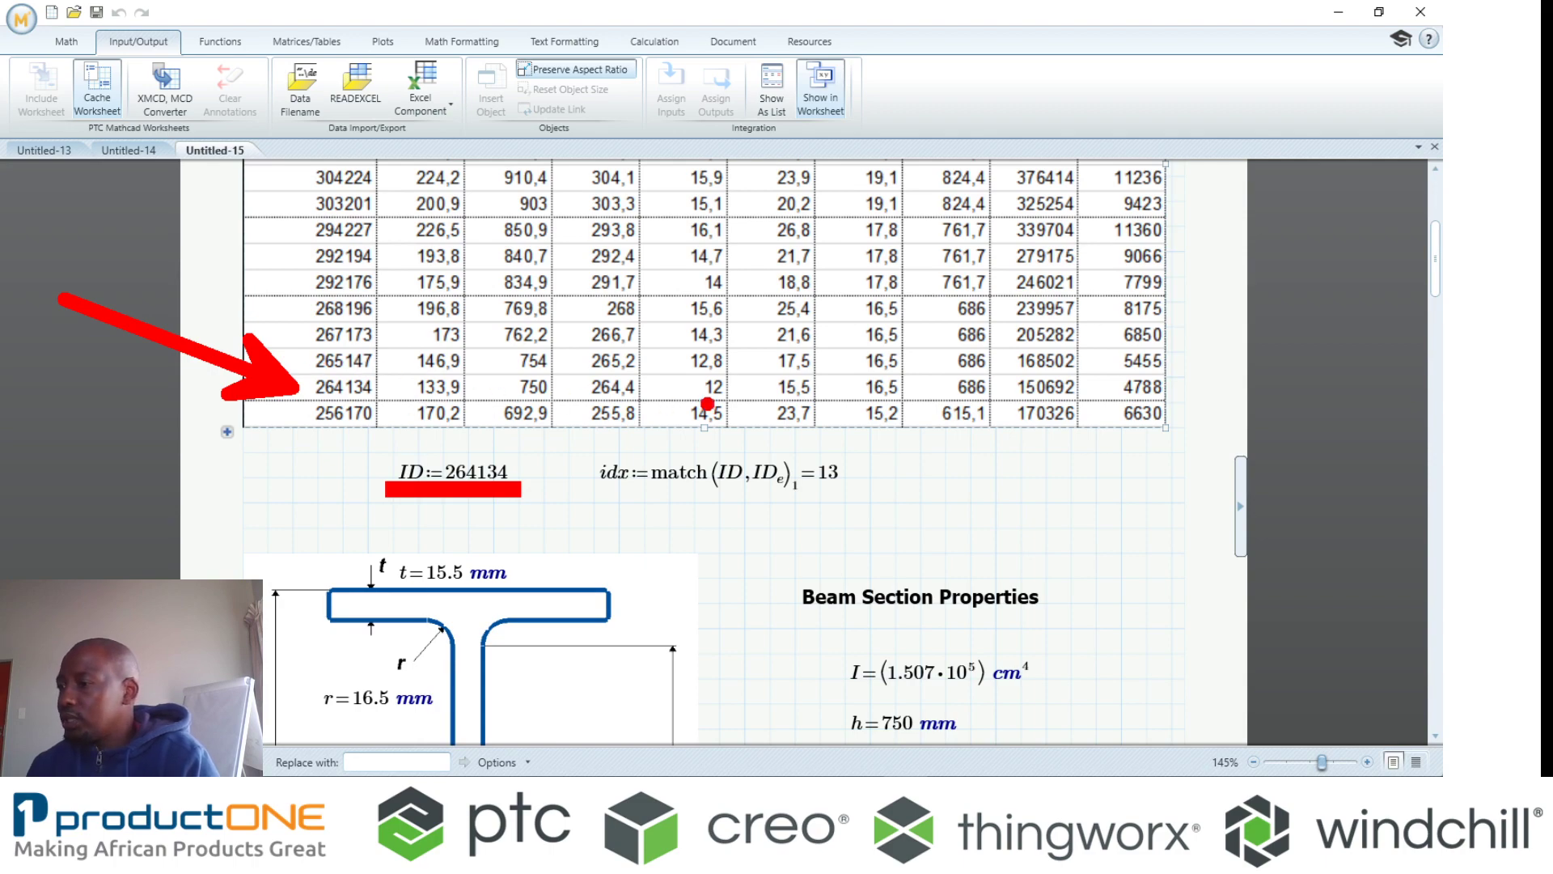
- Examine the universal beams table in Untitled-15 and compare the row for designation 264134 with the Beam Section Properties, especially d
{"action": "scroll", "coordinate": [281, 467], "scroll_direction": "up", "scroll_amount": 1}
{"action": "scroll", "coordinate": [282, 468], "scroll_direction": "up", "scroll_amount": 5}
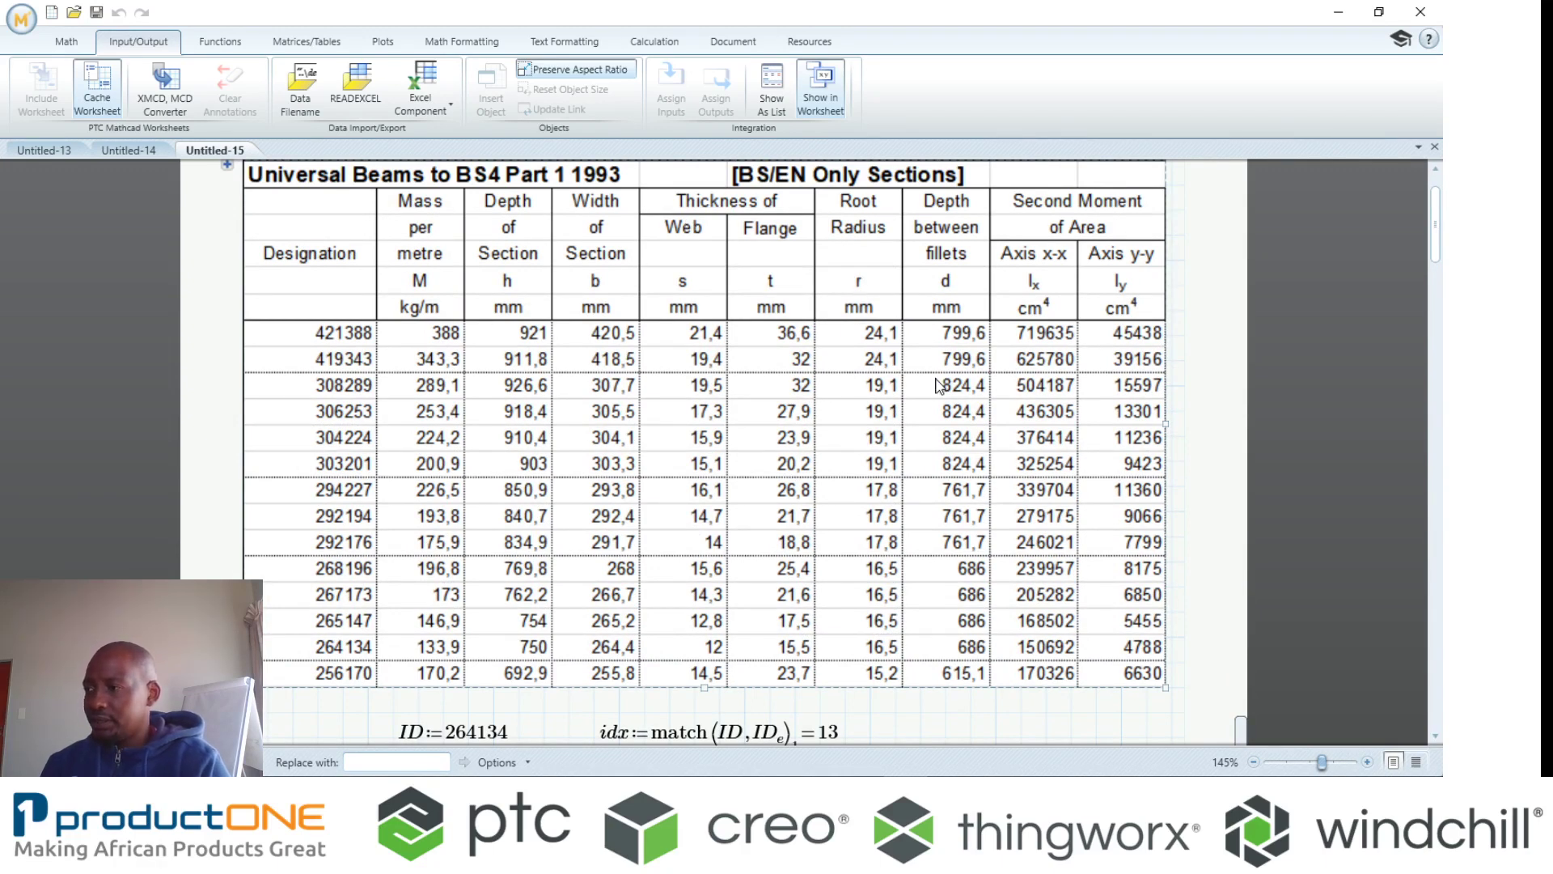
{"action": "scroll", "coordinate": [666, 565], "scroll_direction": "down", "scroll_amount": 8}
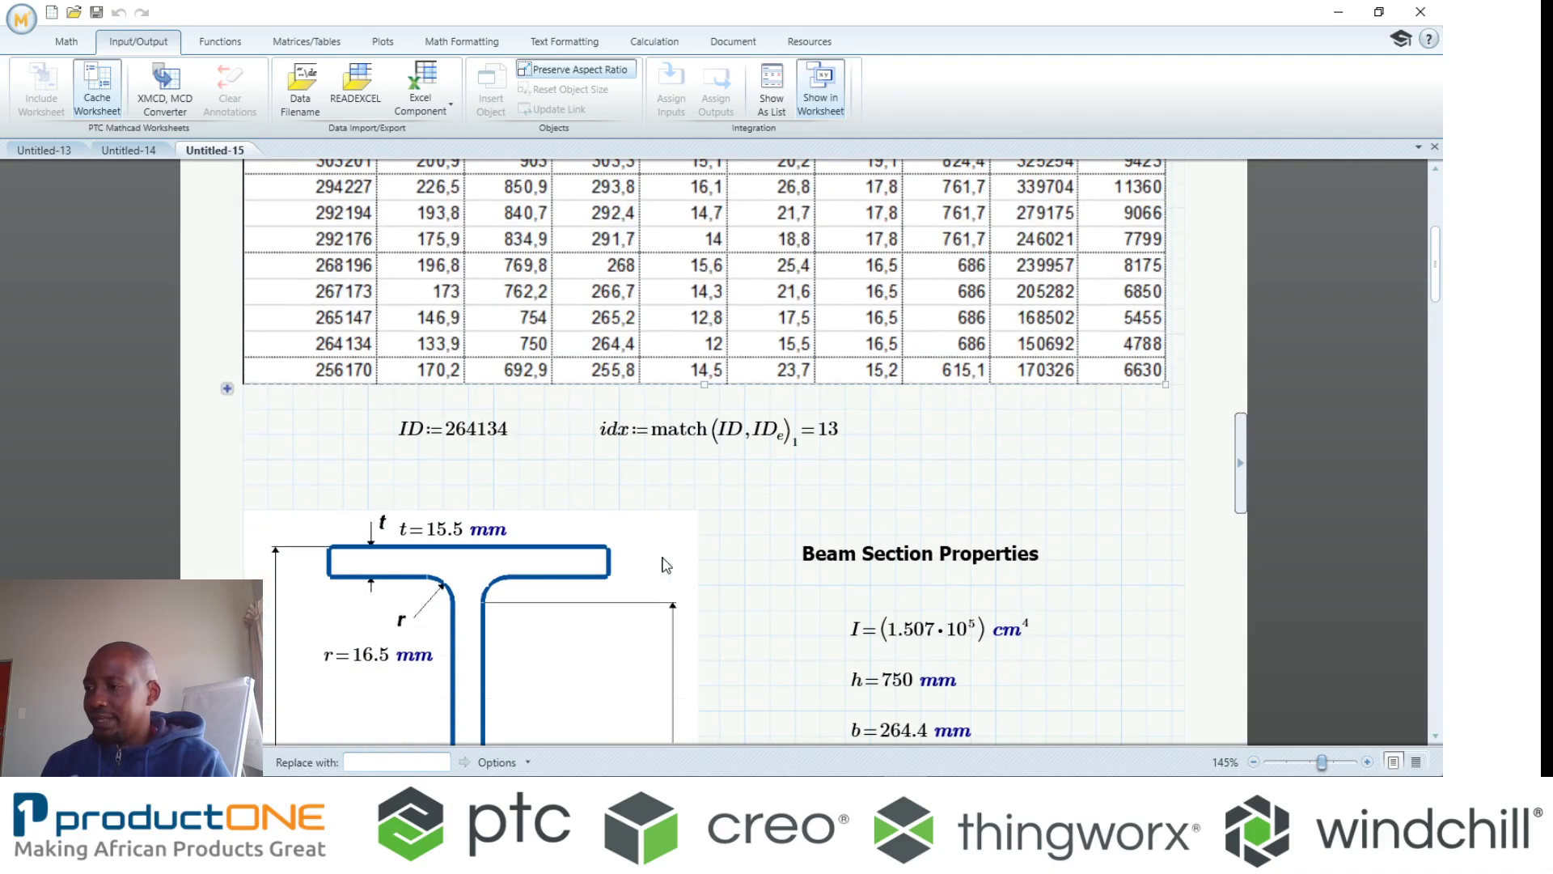
{"action": "scroll", "coordinate": [665, 565], "scroll_direction": "down", "scroll_amount": 3}
{"action": "scroll", "coordinate": [388, 275], "scroll_direction": "up", "scroll_amount": 1}
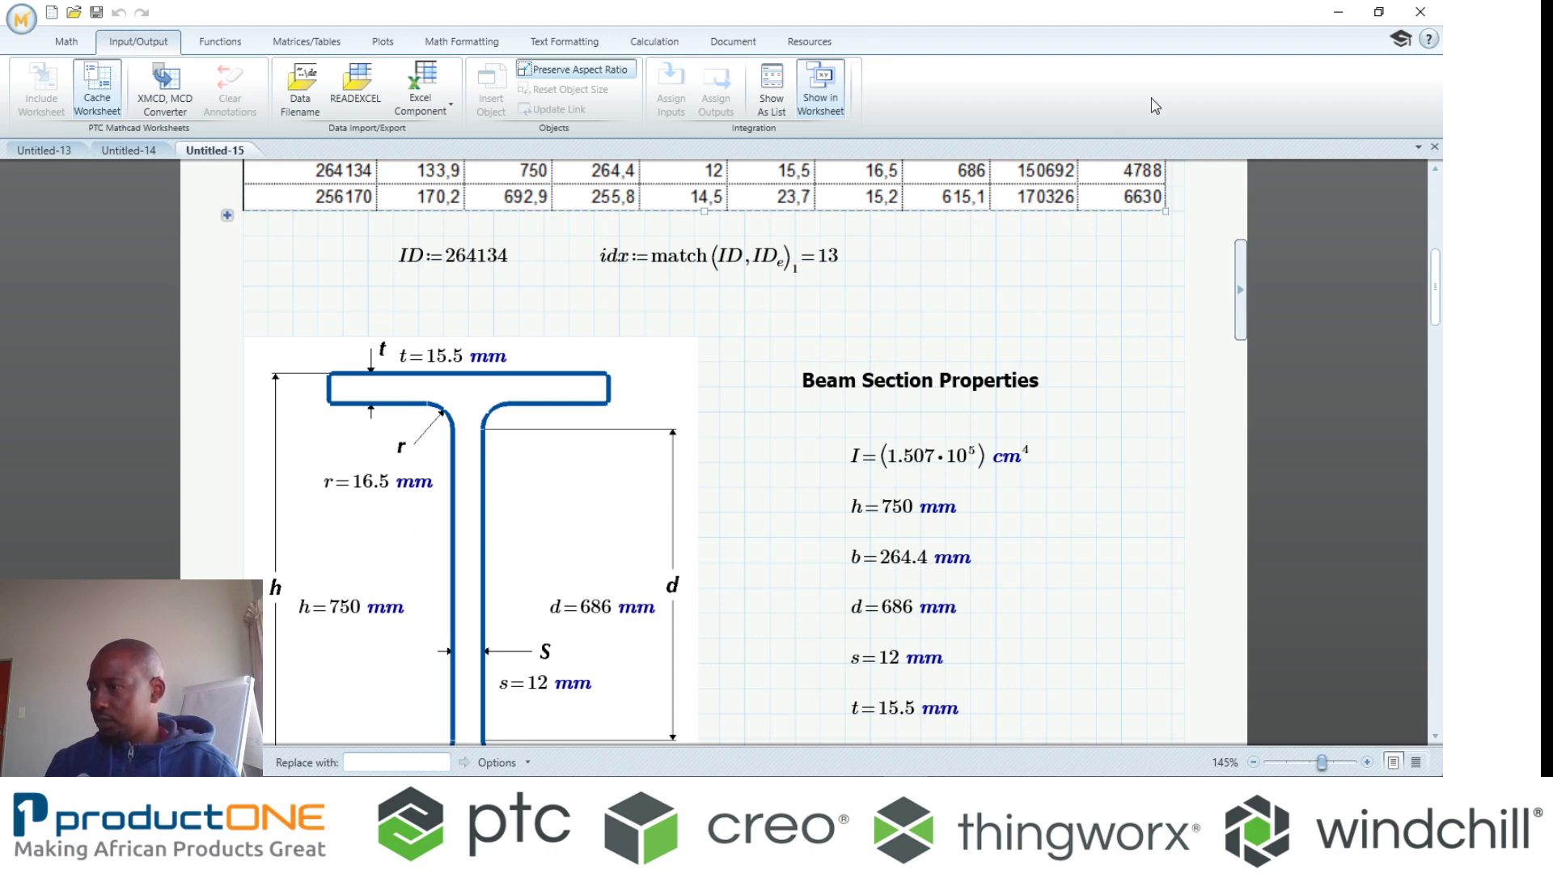
{"action": "left_click", "coordinate": [863, 238]}
{"action": "left_click_drag", "start_coordinate": [910, 174], "coordinate": [996, 304]}
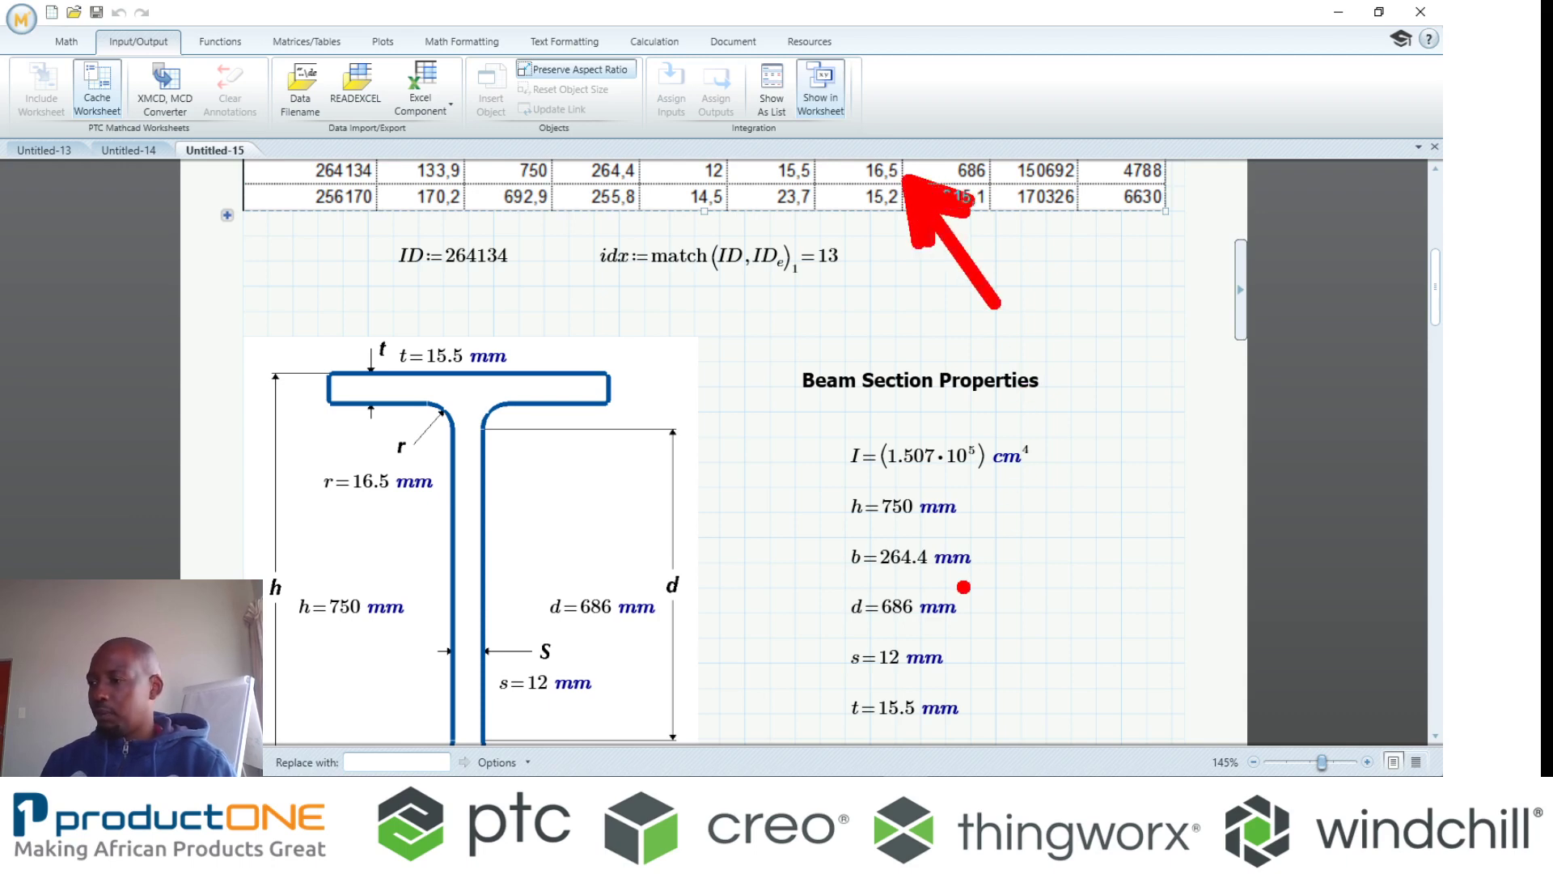
{"action": "mouse_move", "coordinate": [821, 592]}
{"action": "left_mouse_down"}
{"action": "mouse_move", "coordinate": [850, 643]}
{"action": "mouse_move", "coordinate": [984, 644]}
{"action": "left_mouse_up"}
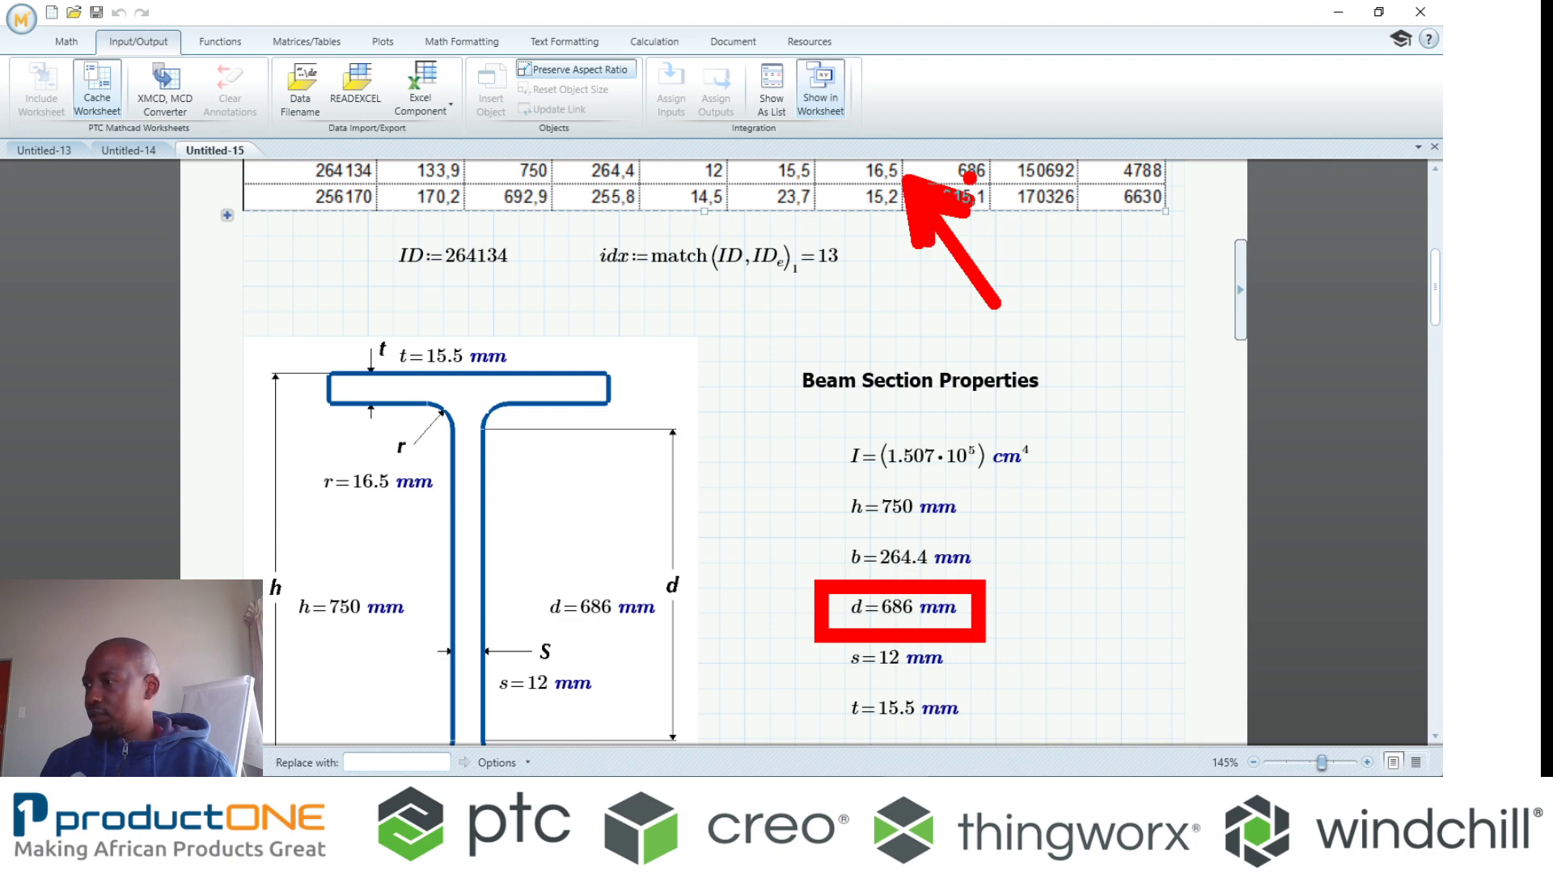
{"action": "key", "text": "Escape"}
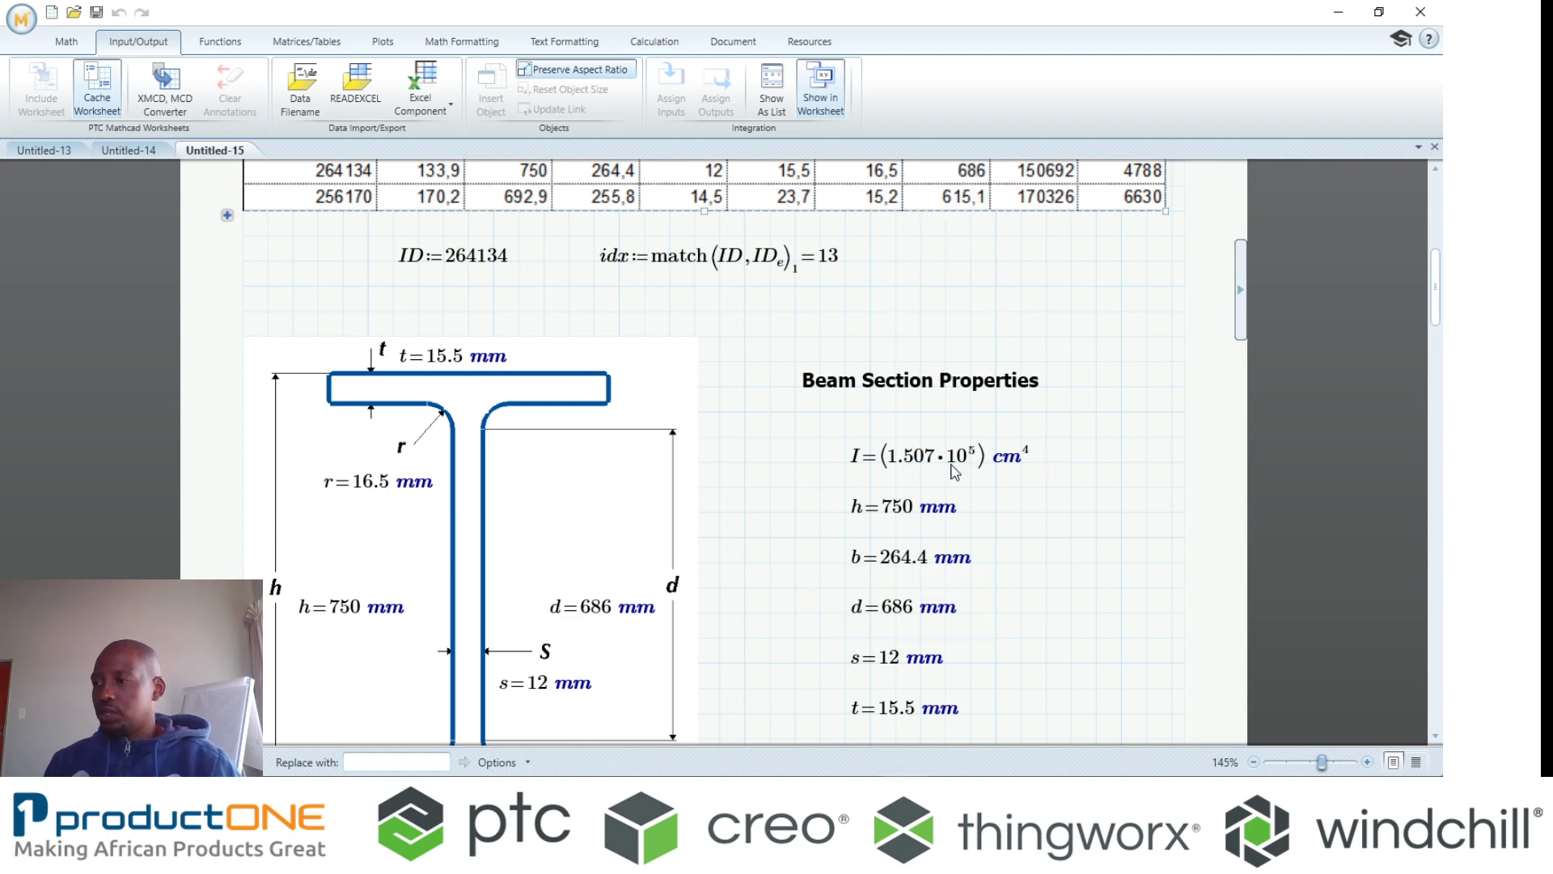
- Examine the Untitled-15 beam sheet from the section properties through the force balance, shear and moment plots to the Deflection section
{"action": "scroll", "coordinate": [963, 470], "scroll_direction": "down", "scroll_amount": 1}
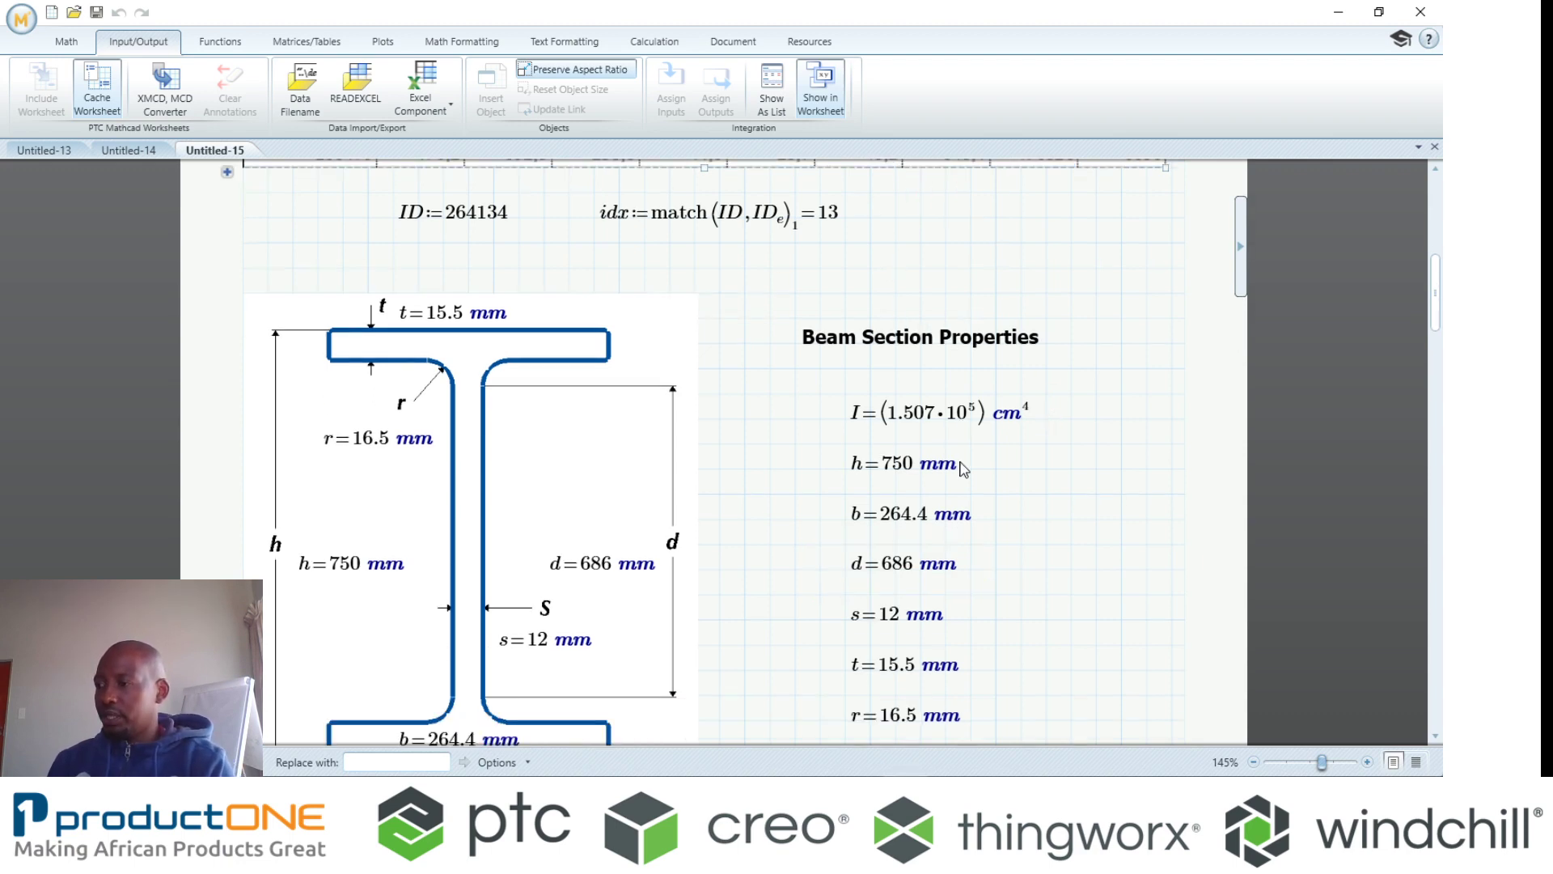
{"action": "scroll", "coordinate": [701, 340], "scroll_direction": "up", "scroll_amount": 2}
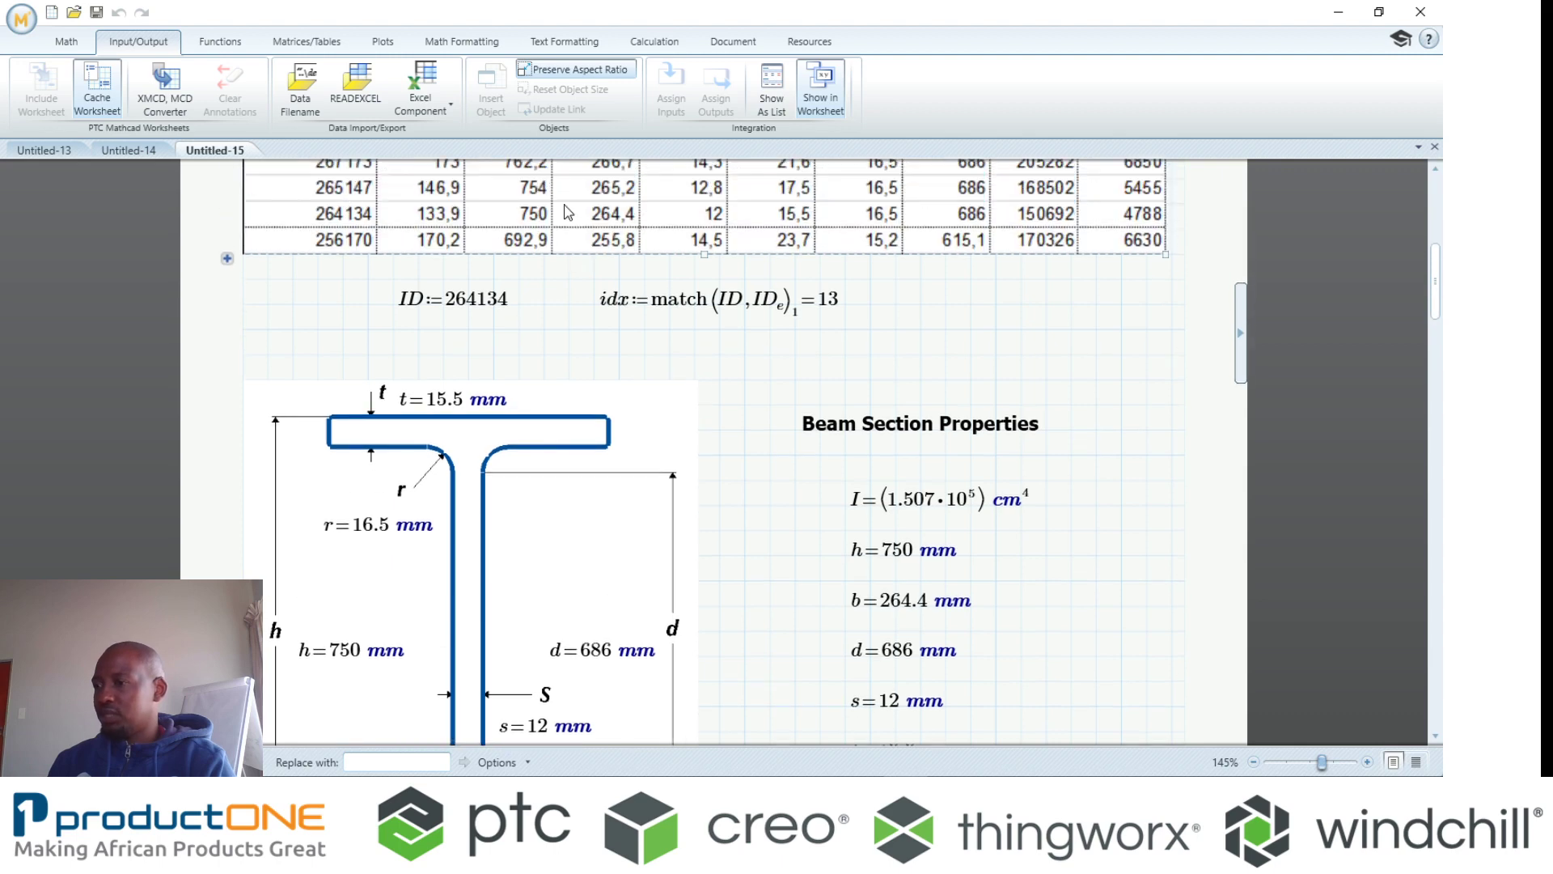
{"action": "left_click", "coordinate": [1252, 762]}
{"action": "scroll", "coordinate": [988, 491], "scroll_direction": "down", "scroll_amount": 3}
{"action": "scroll", "coordinate": [988, 491], "scroll_direction": "down", "scroll_amount": 12}
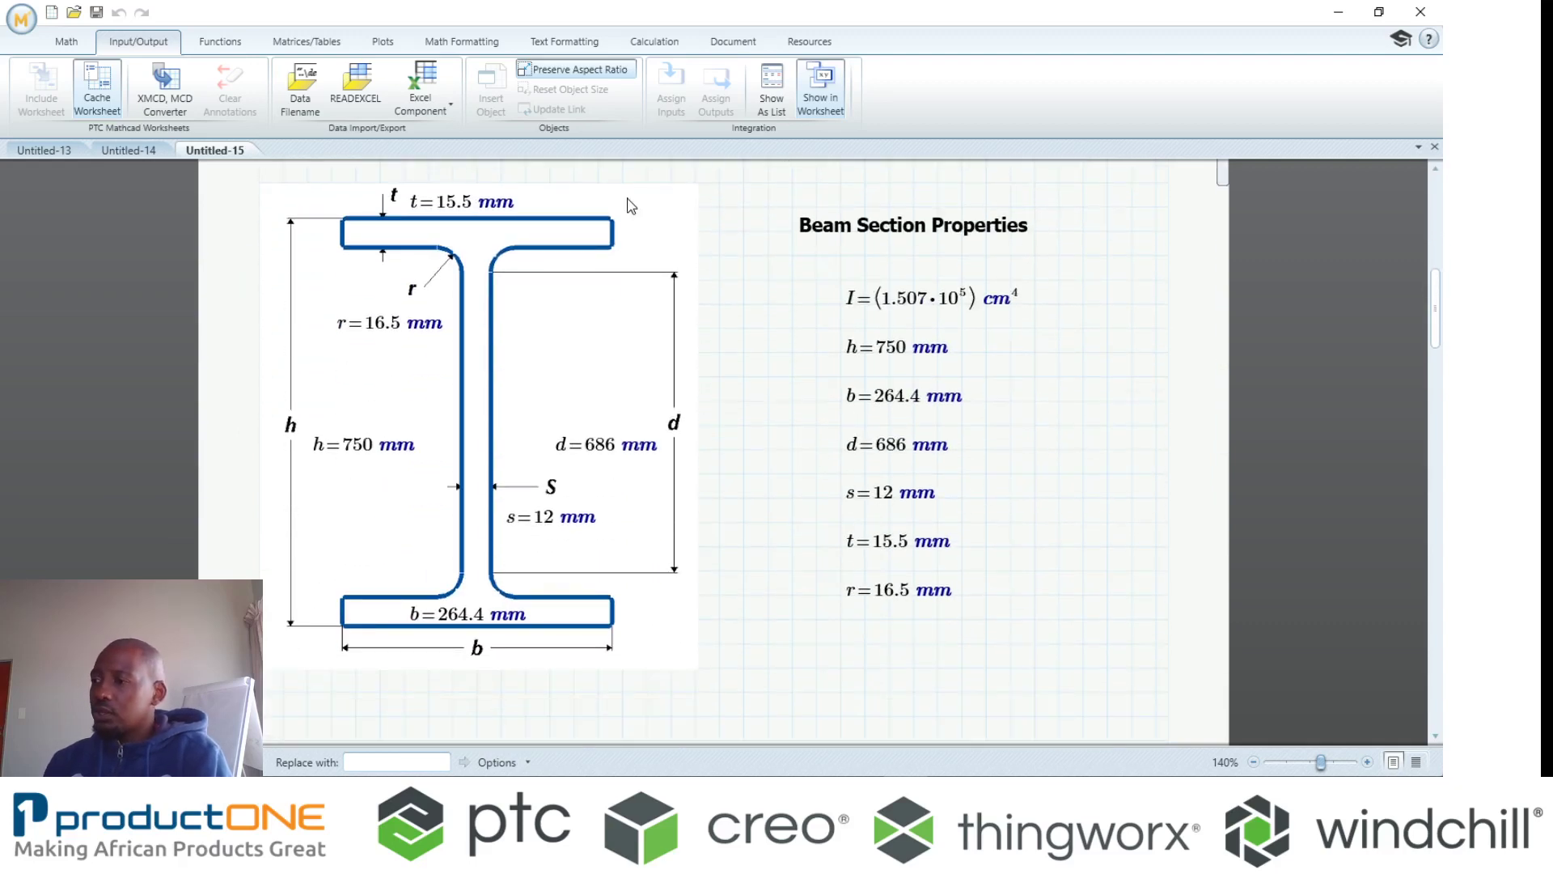
{"action": "scroll", "coordinate": [618, 458], "scroll_direction": "down", "scroll_amount": 16}
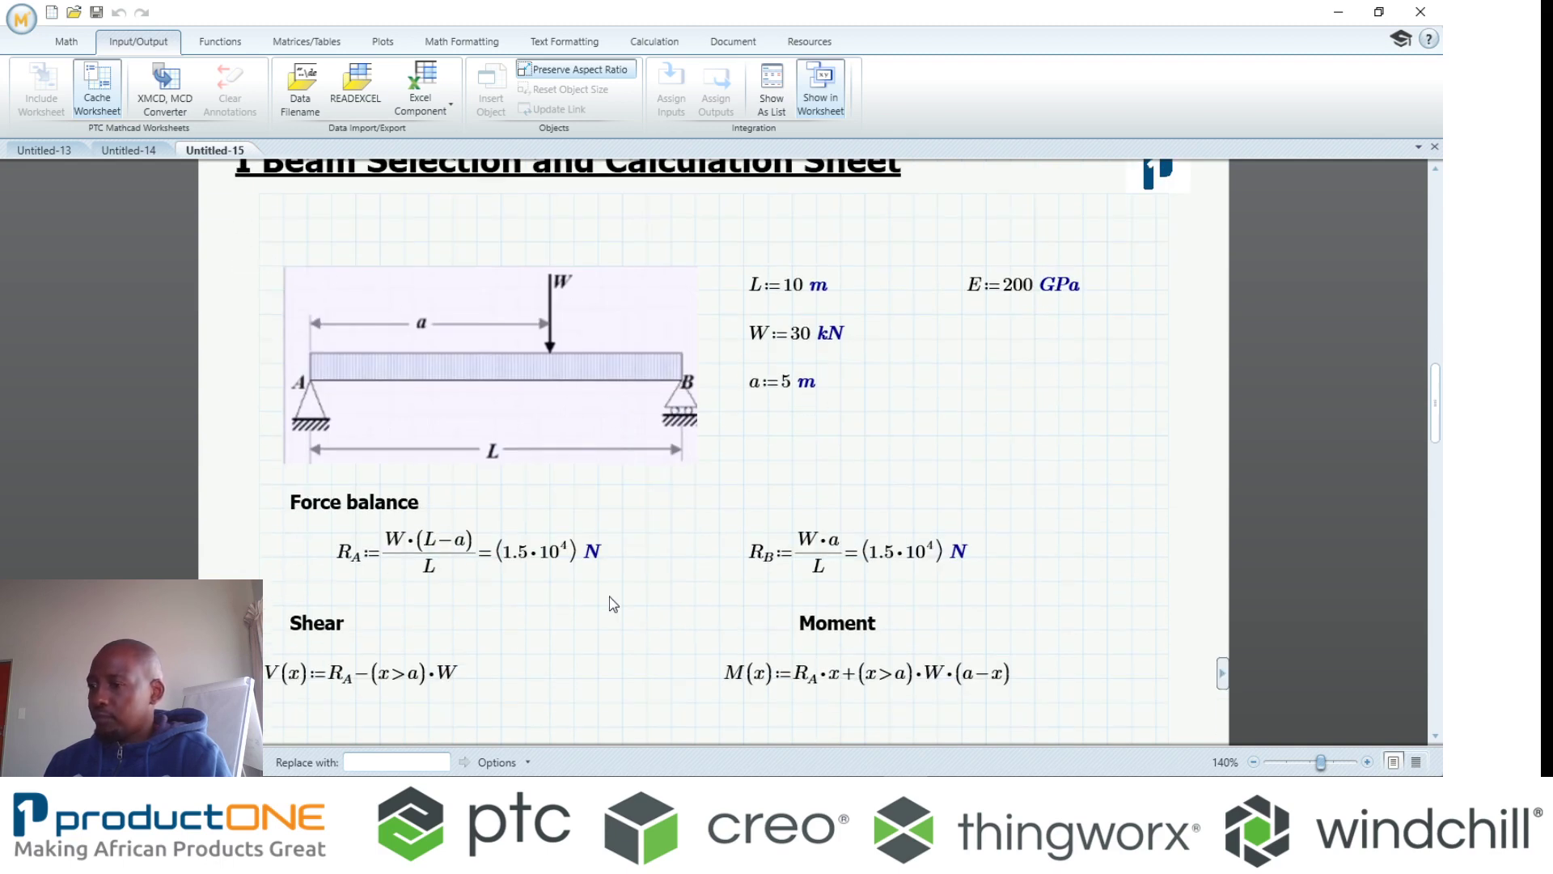
{"action": "scroll", "coordinate": [617, 621], "scroll_direction": "down", "scroll_amount": 2}
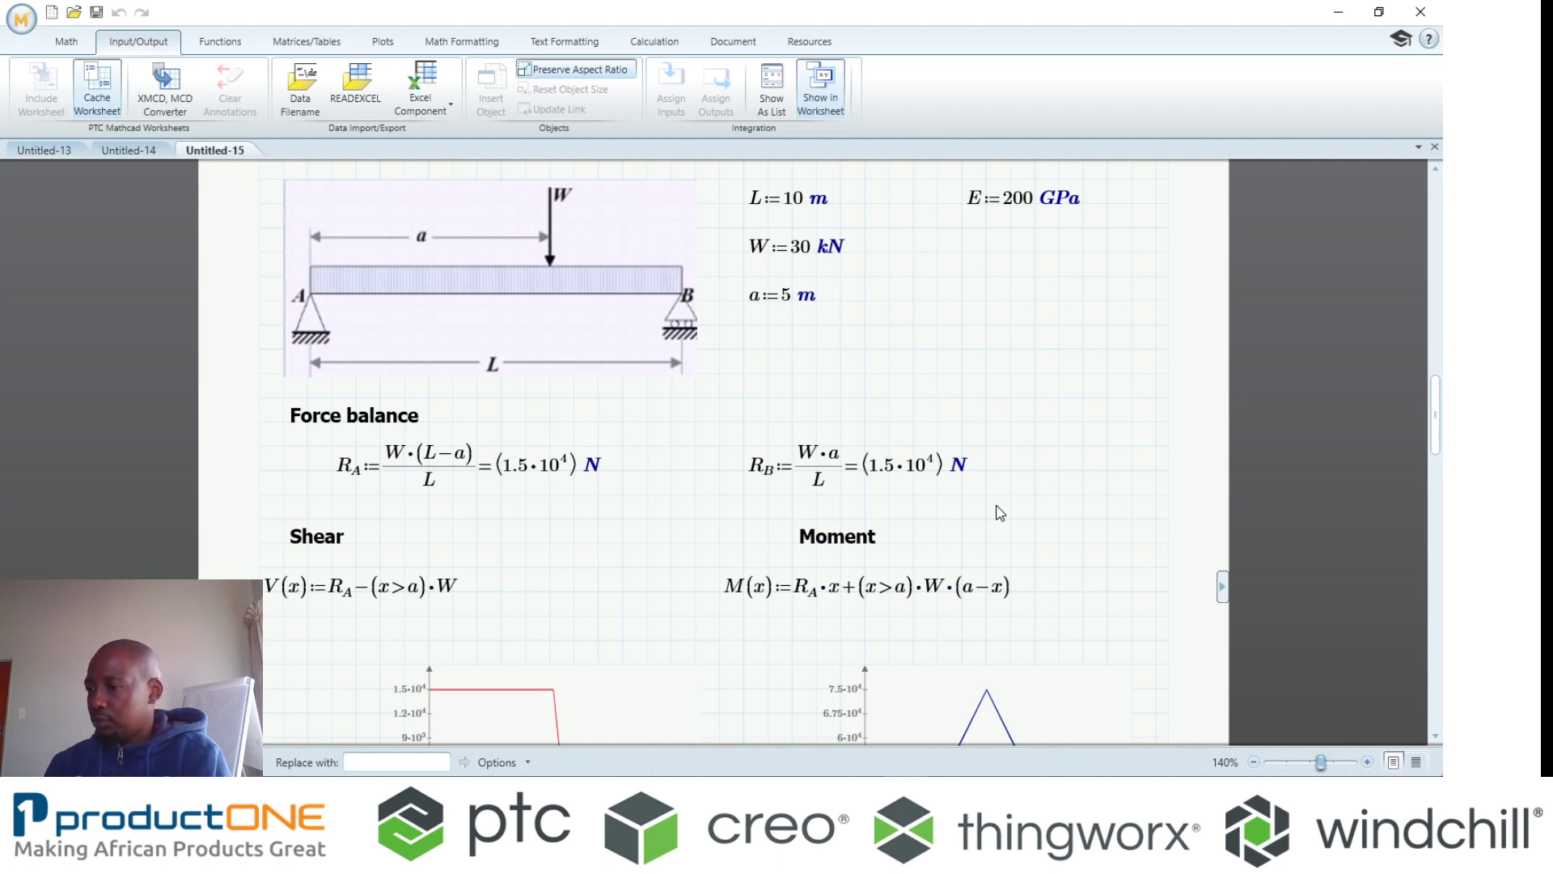
{"action": "scroll", "coordinate": [953, 517], "scroll_direction": "down", "scroll_amount": 5}
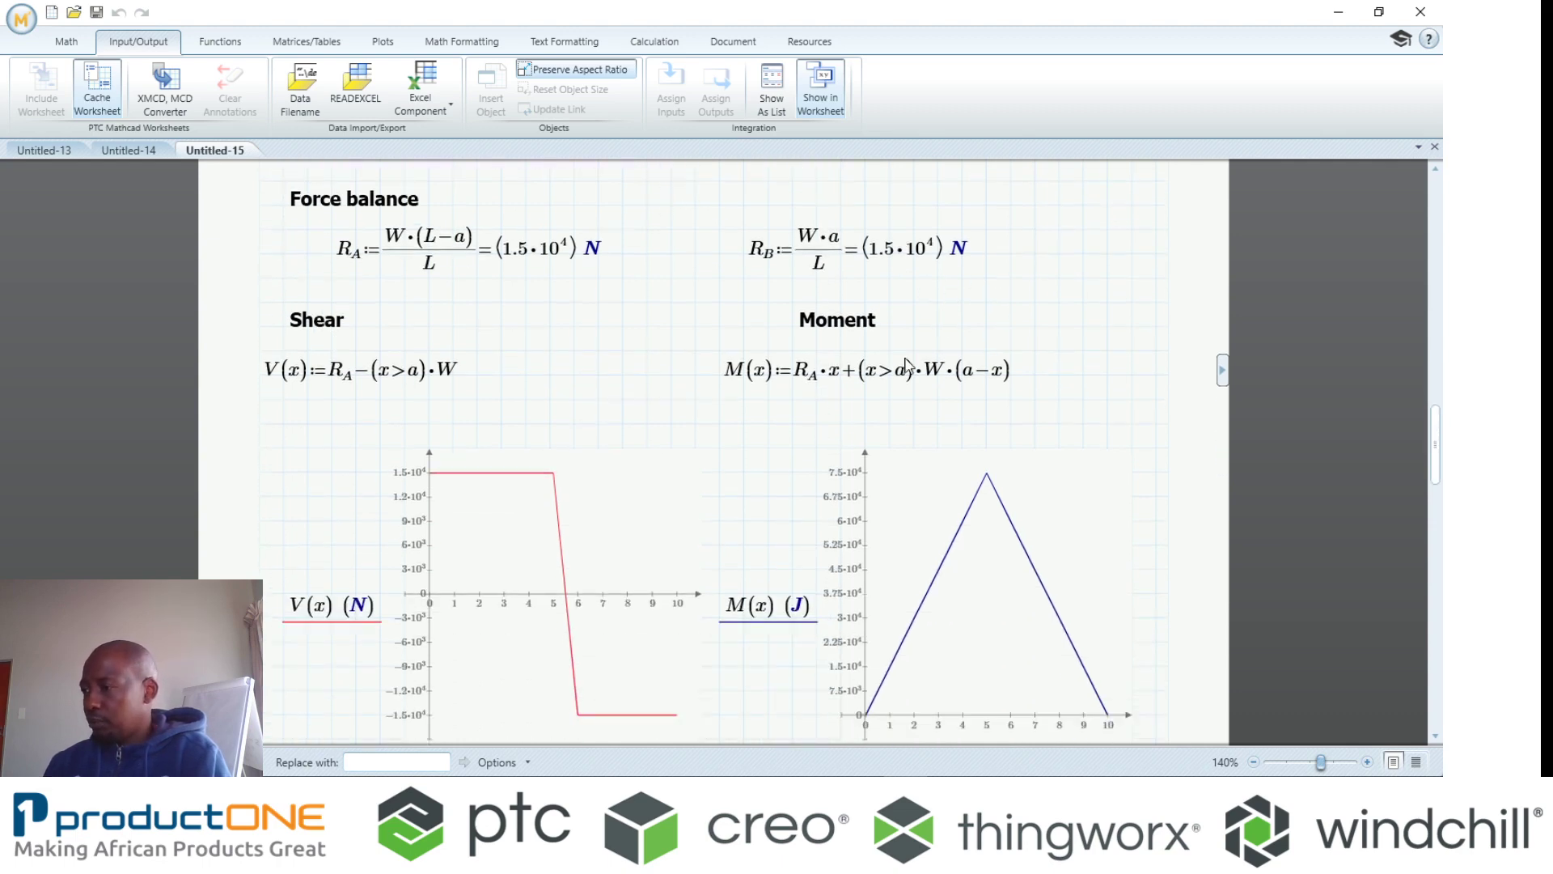
{"action": "scroll", "coordinate": [726, 530], "scroll_direction": "down", "scroll_amount": 20}
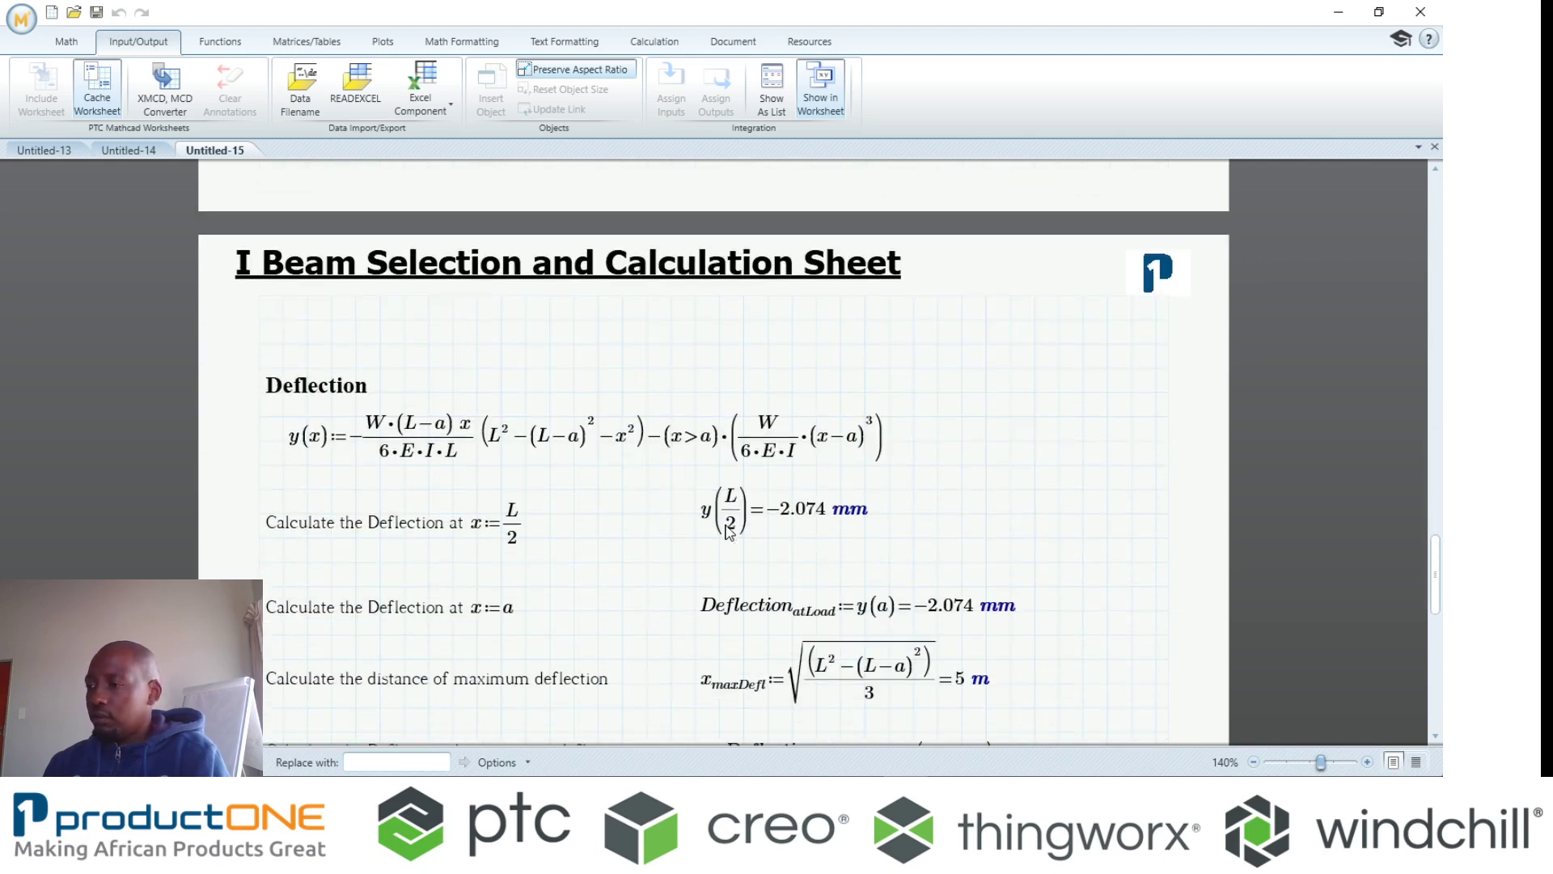
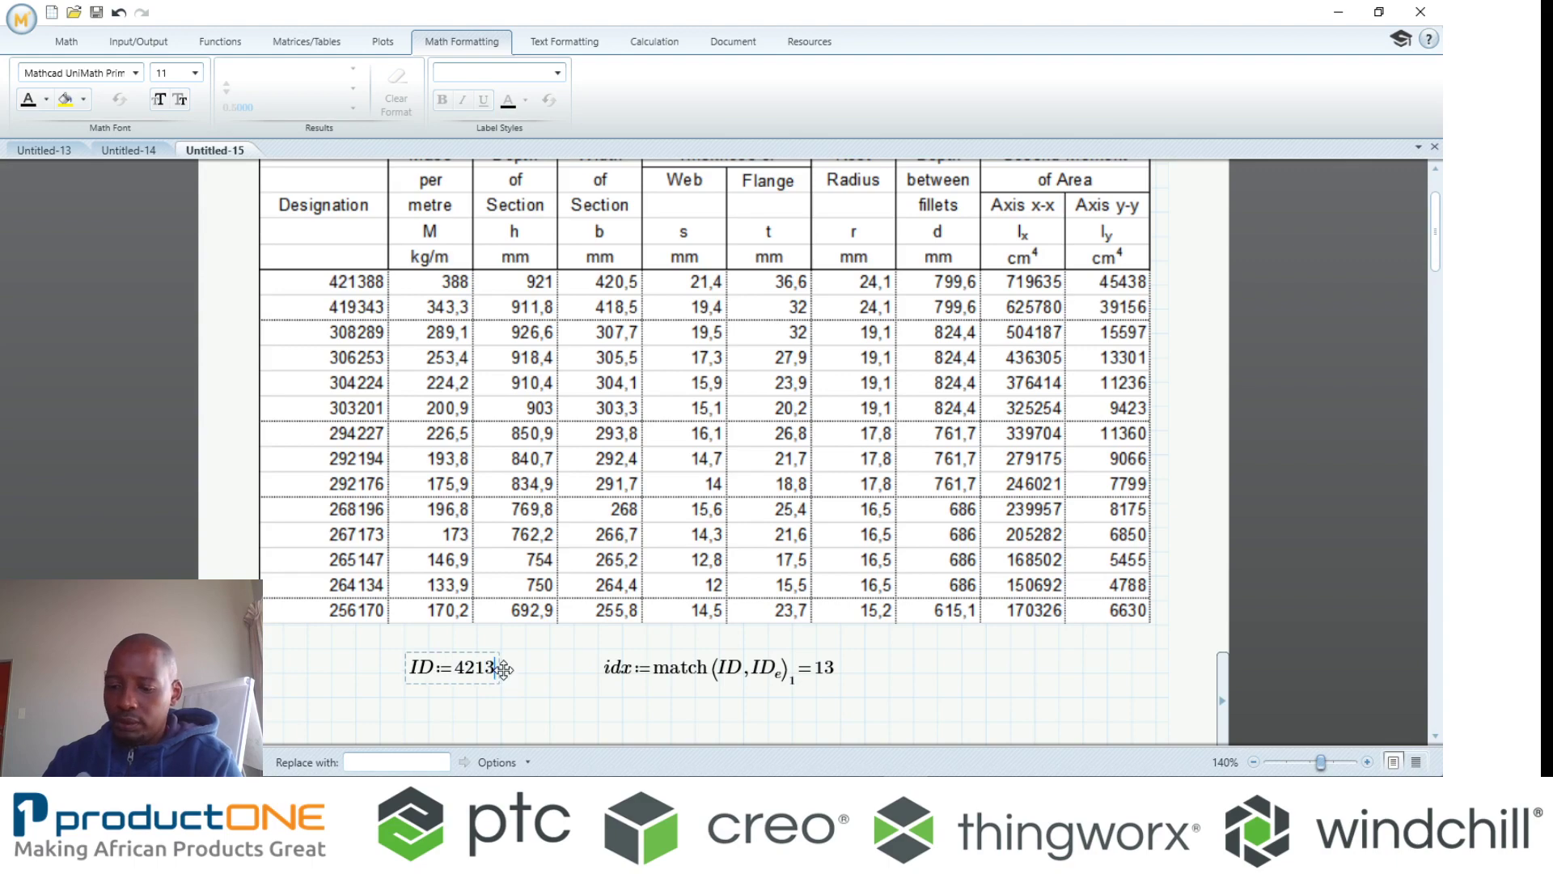
- Set ID to 421388 beneath the universal beams table and update the Beam Section Properties for that designation
{"action": "scroll", "coordinate": [581, 505], "scroll_direction": "down", "scroll_amount": 10}
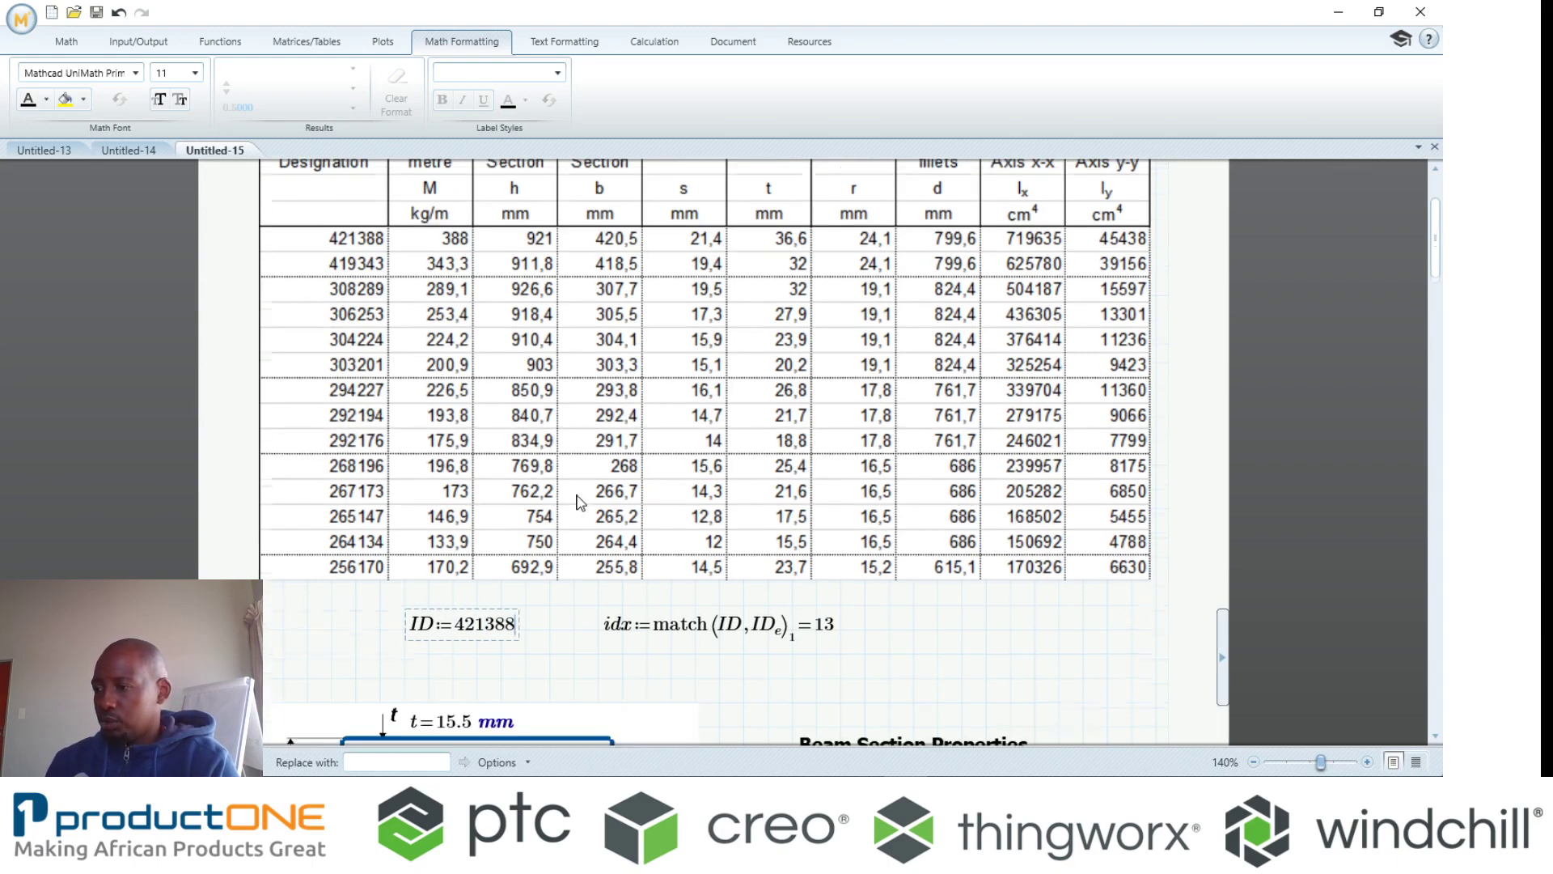
{"action": "scroll", "coordinate": [581, 419], "scroll_direction": "down", "scroll_amount": 1}
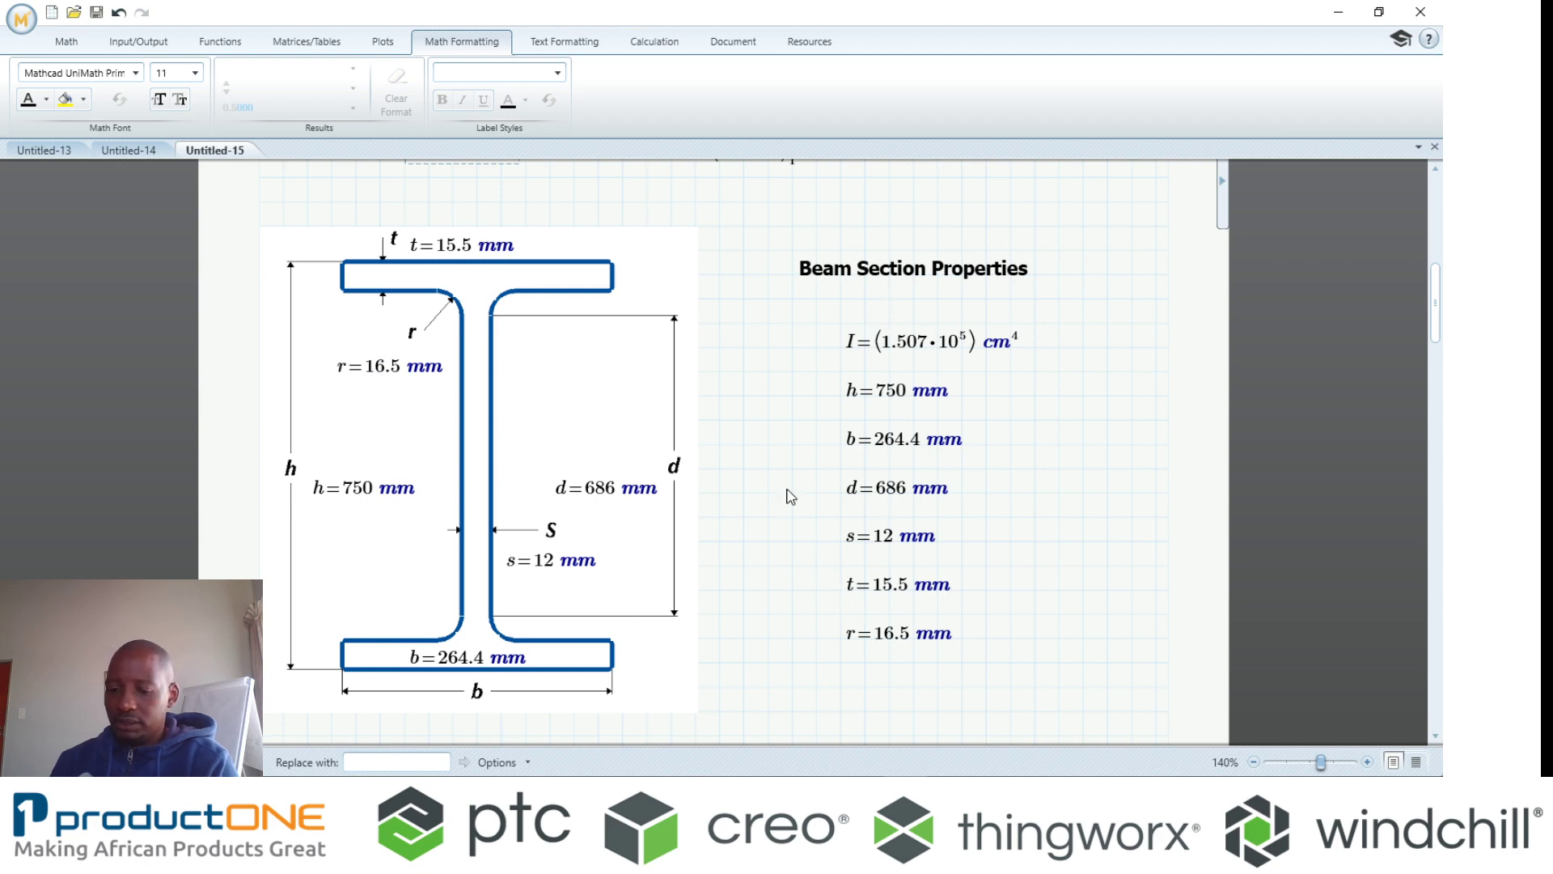
{"action": "key", "text": "ctrl+z"}
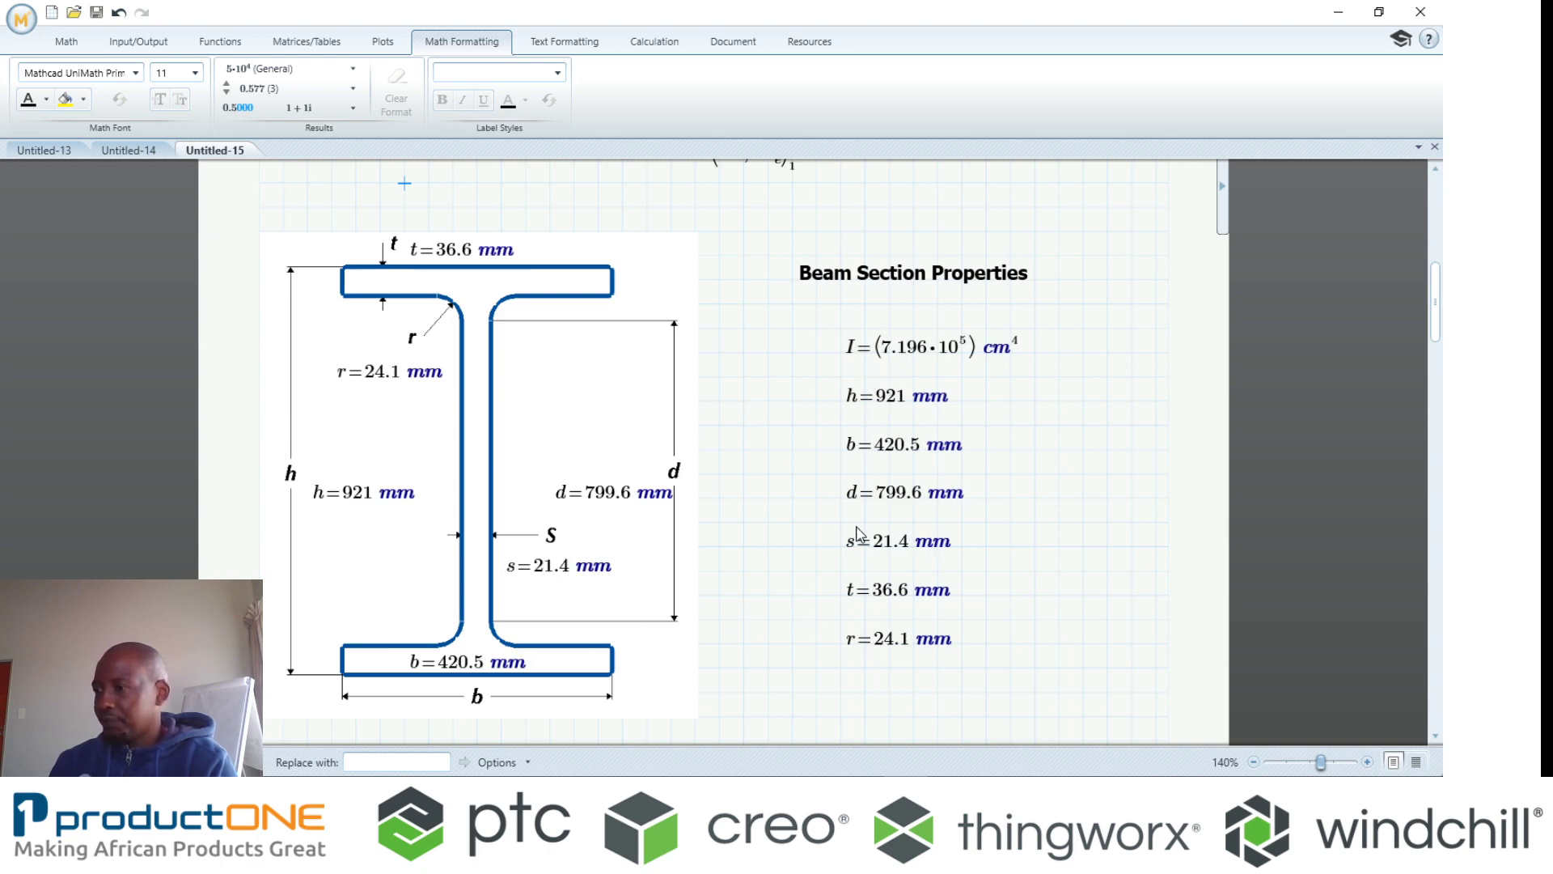
- Compare the Beam Section Properties with the 421388 table row, and review the loading, shear and moment plots, and deflection calculations
{"action": "scroll", "coordinate": [683, 521], "scroll_direction": "up", "scroll_amount": 1}
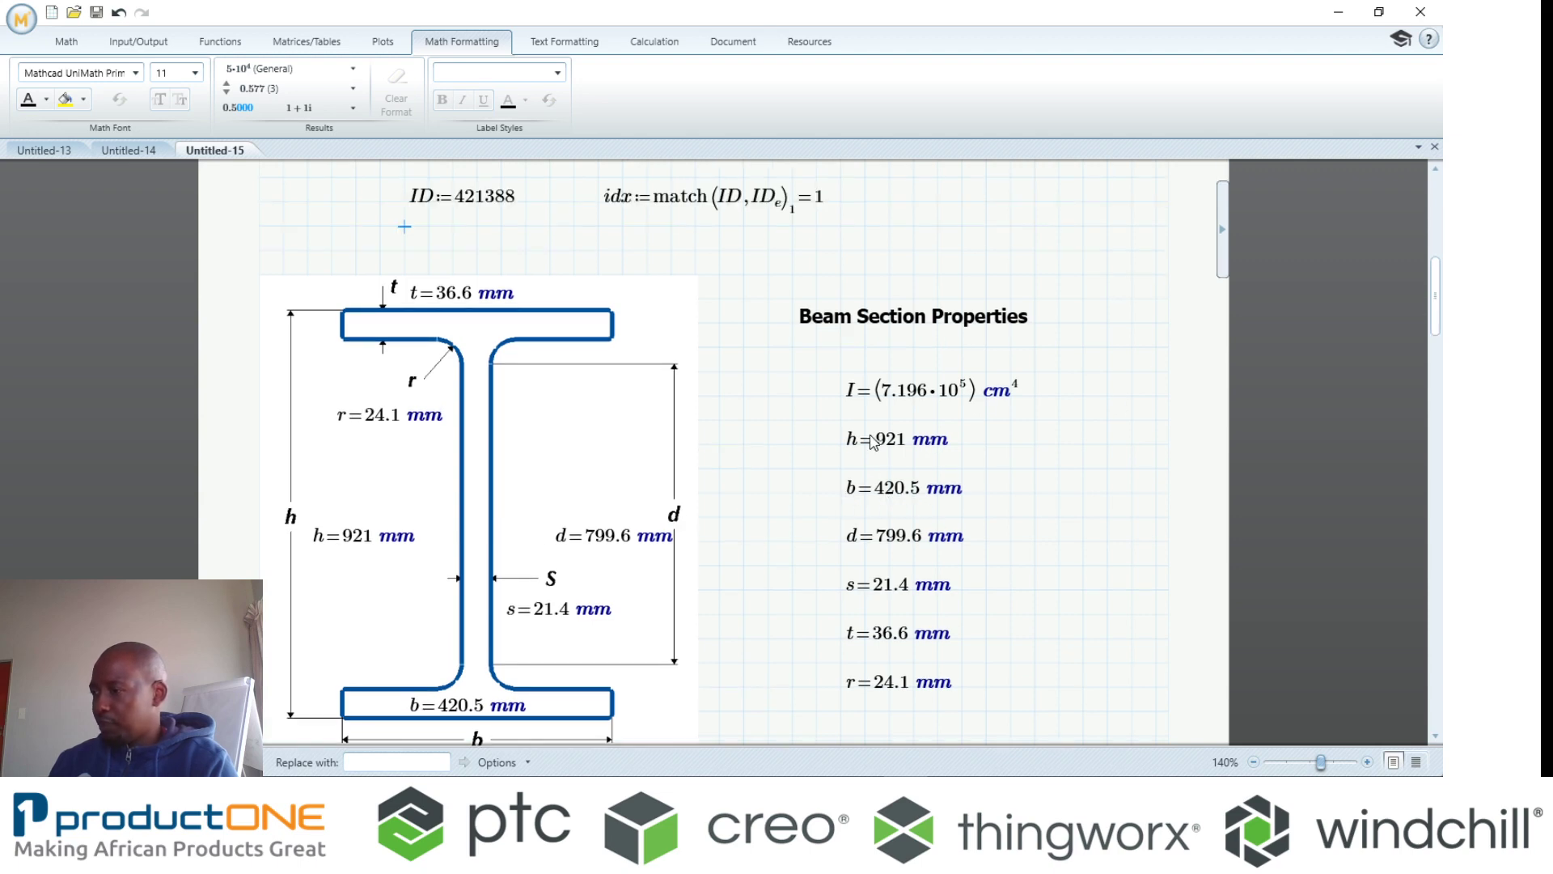
{"action": "scroll", "coordinate": [884, 544], "scroll_direction": "up", "scroll_amount": 10}
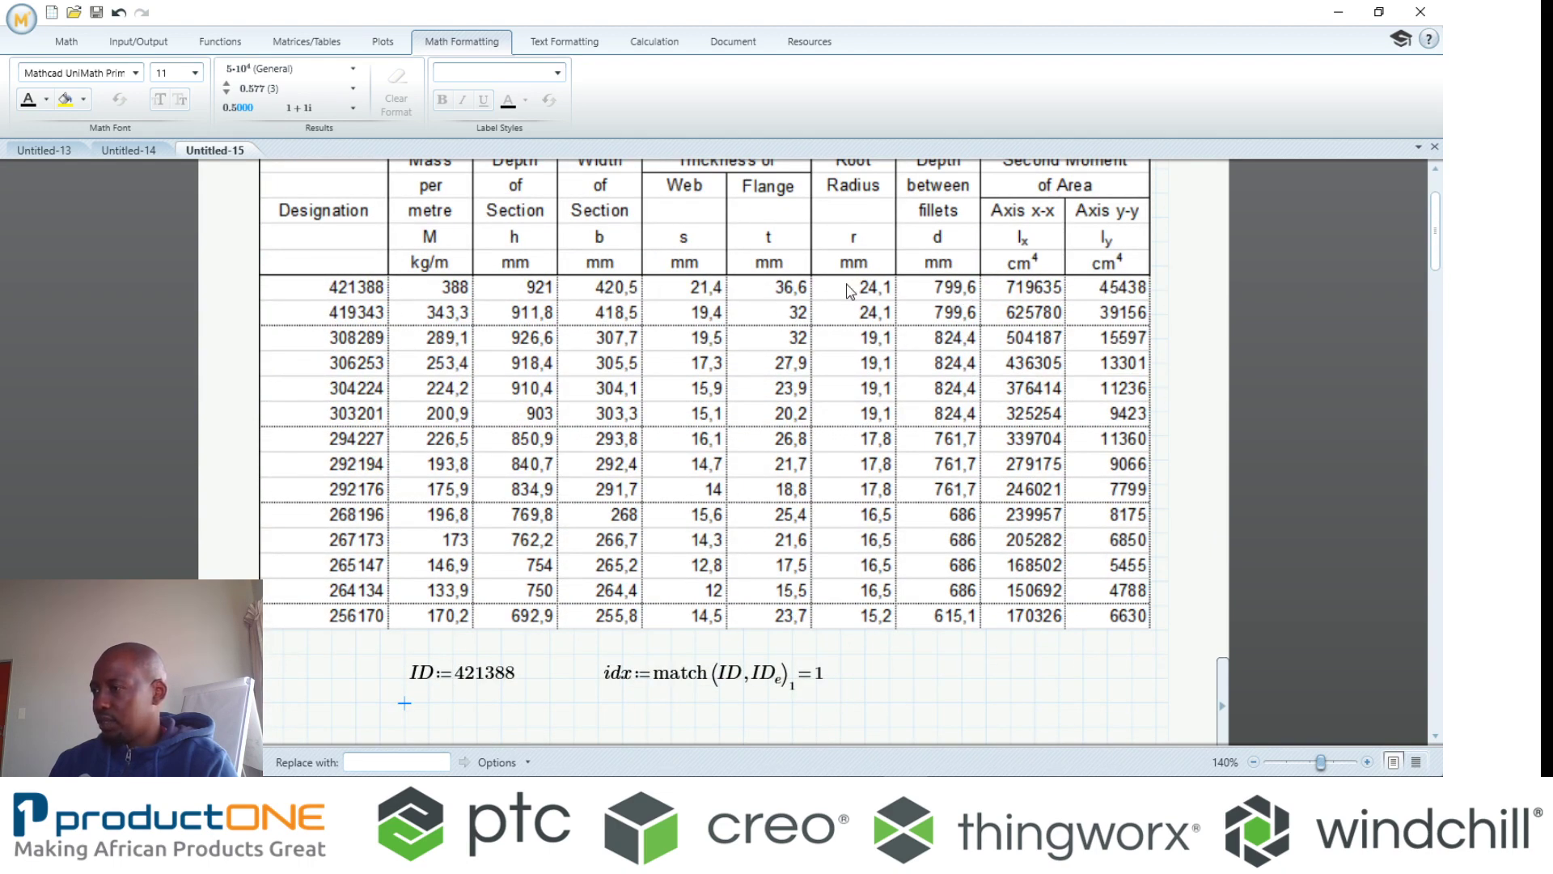
{"action": "scroll", "coordinate": [868, 487], "scroll_direction": "down", "scroll_amount": 10}
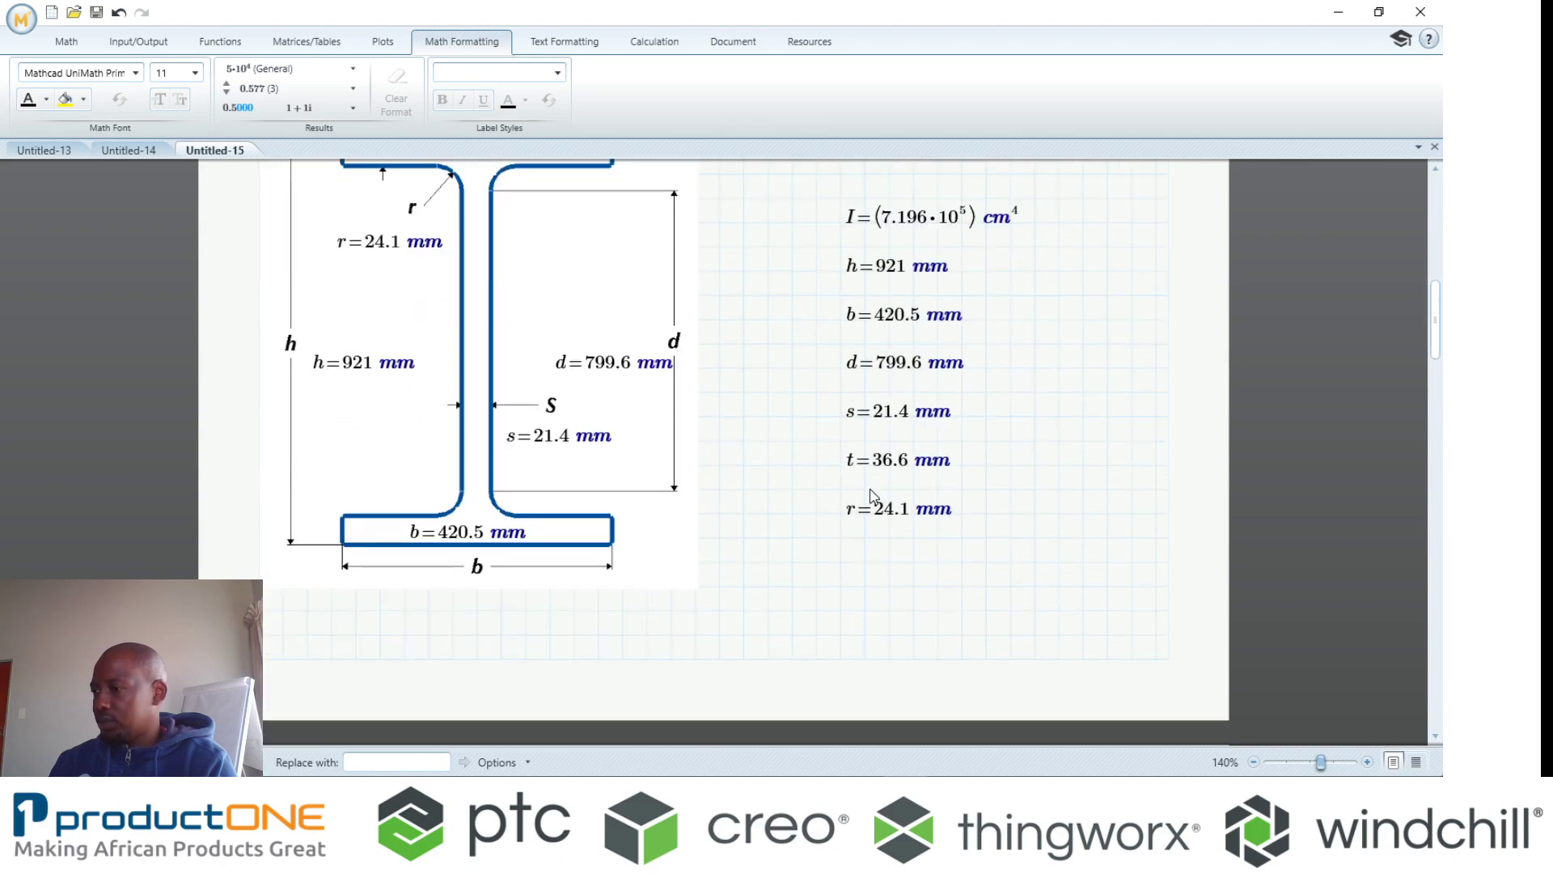
{"action": "left_click", "coordinate": [860, 371]}
{"action": "left_click", "coordinate": [1016, 397]}
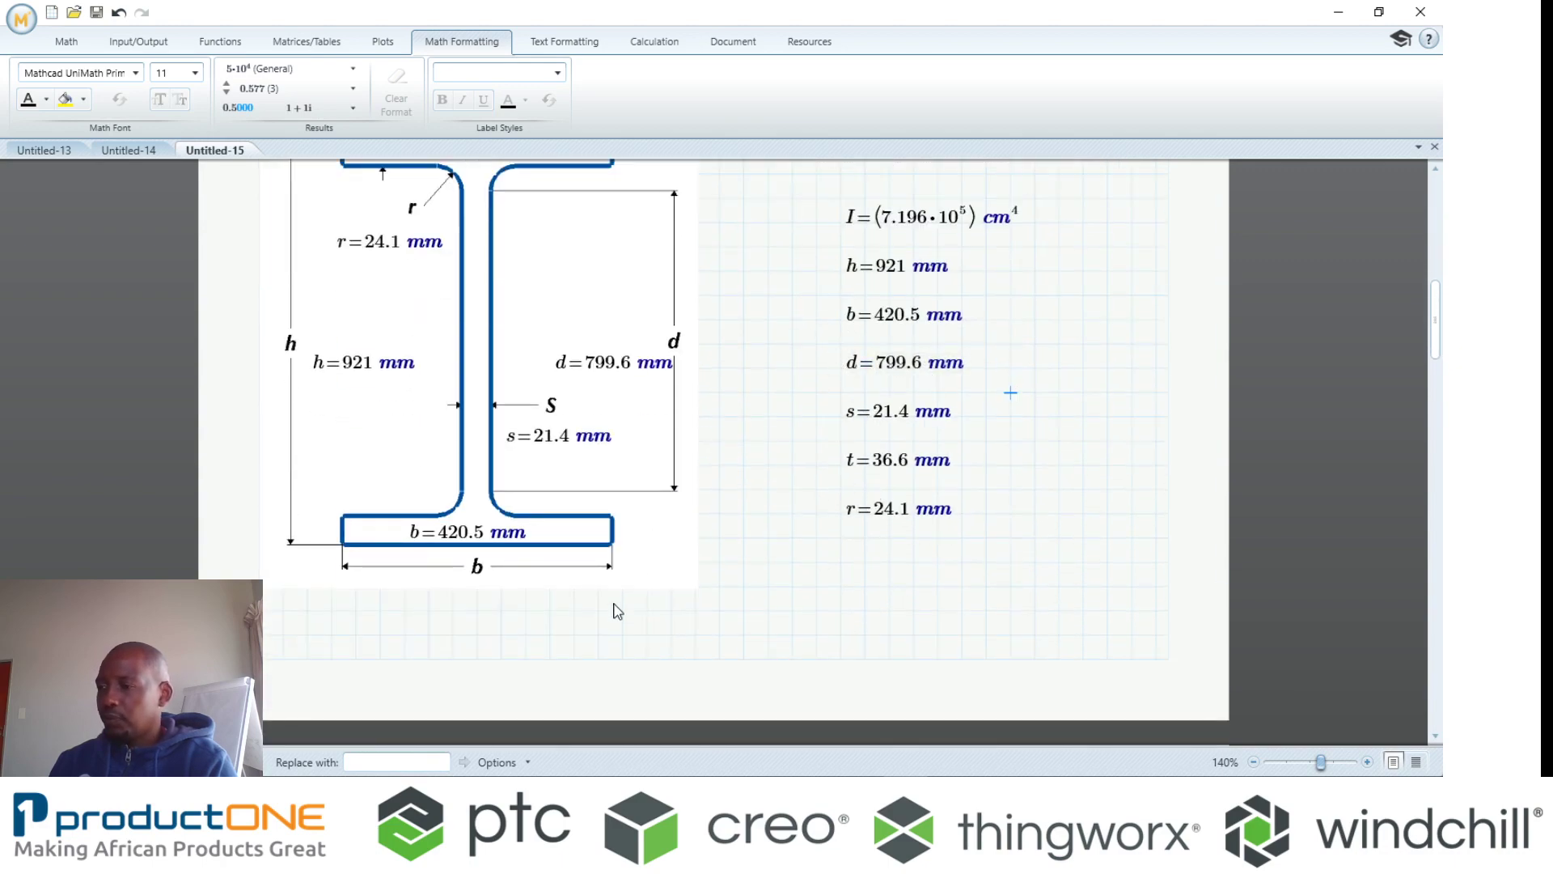
{"action": "scroll", "coordinate": [615, 611], "scroll_direction": "down", "scroll_amount": 10}
{"action": "scroll", "coordinate": [842, 595], "scroll_direction": "down", "scroll_amount": 10}
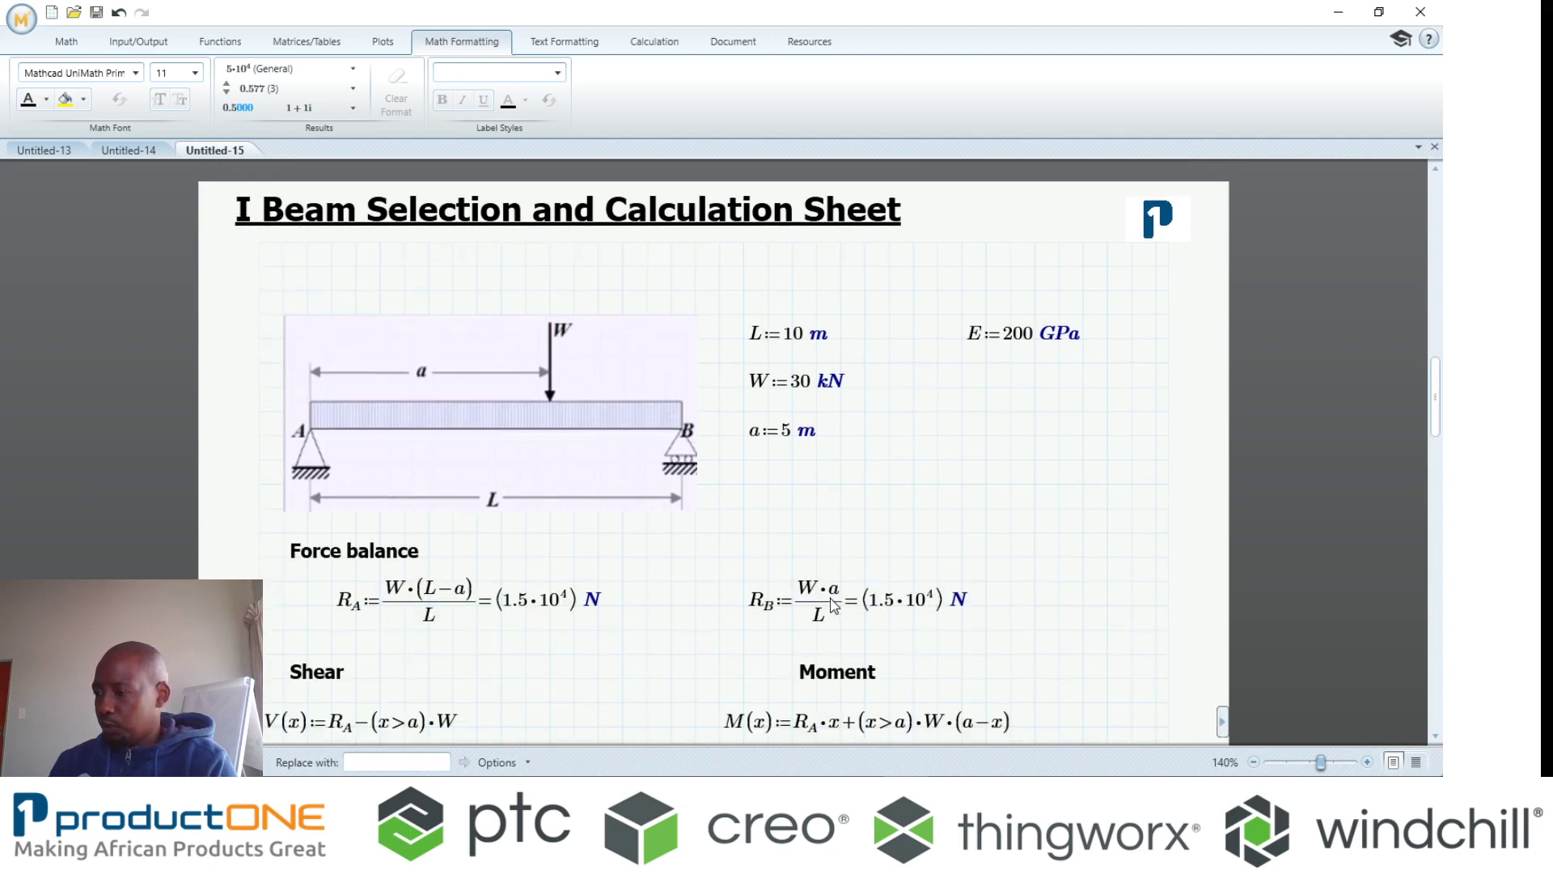
{"action": "scroll", "coordinate": [755, 576], "scroll_direction": "down", "scroll_amount": 8}
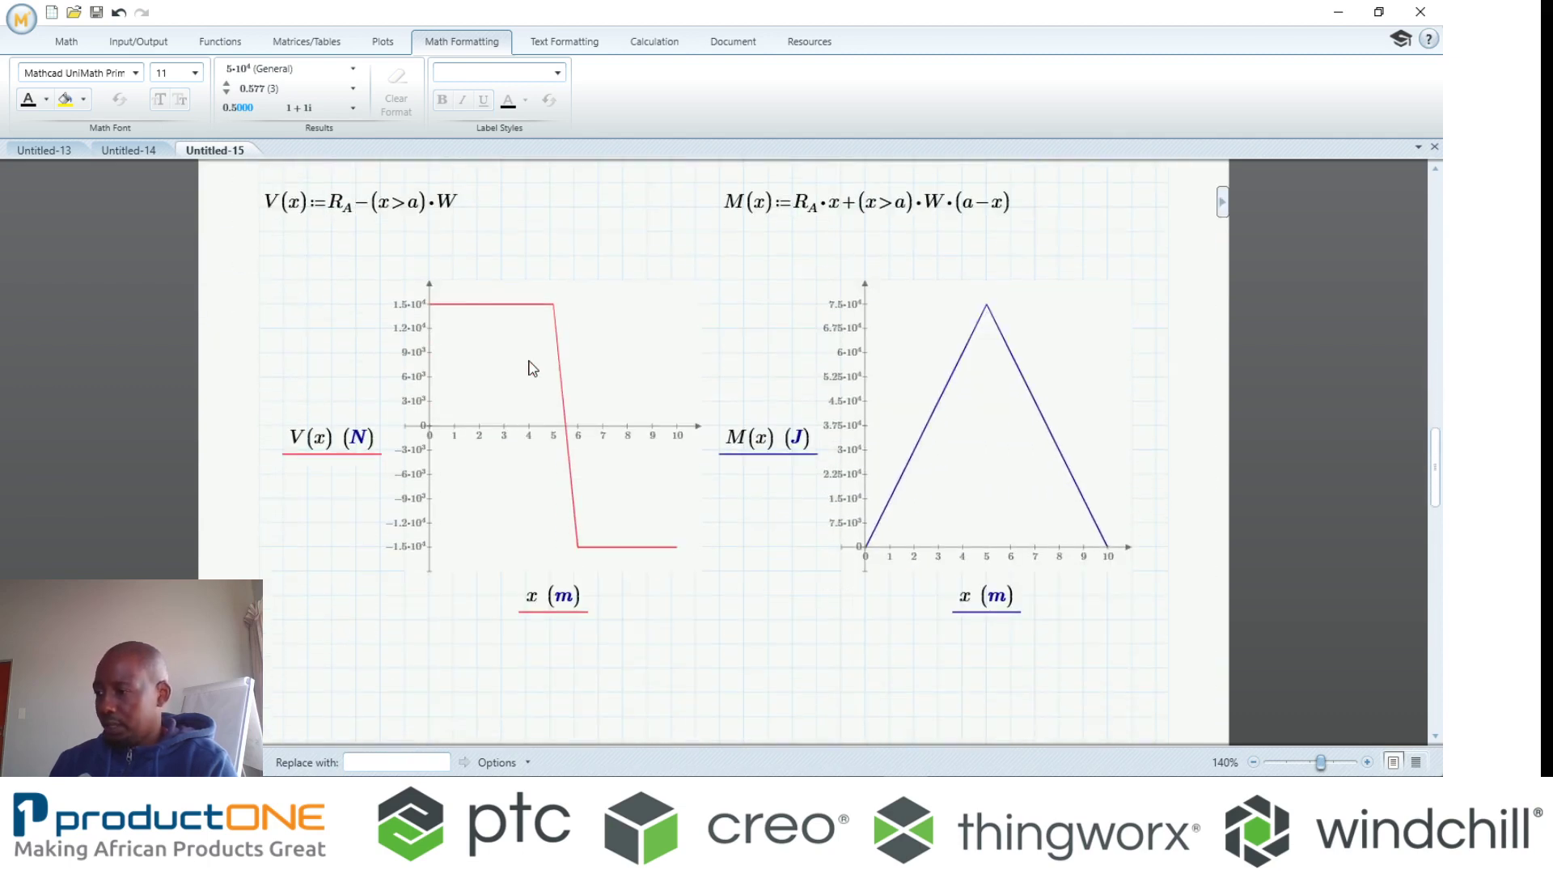
{"action": "scroll", "coordinate": [974, 512], "scroll_direction": "down", "scroll_amount": 2}
{"action": "scroll", "coordinate": [974, 512], "scroll_direction": "down", "scroll_amount": 8}
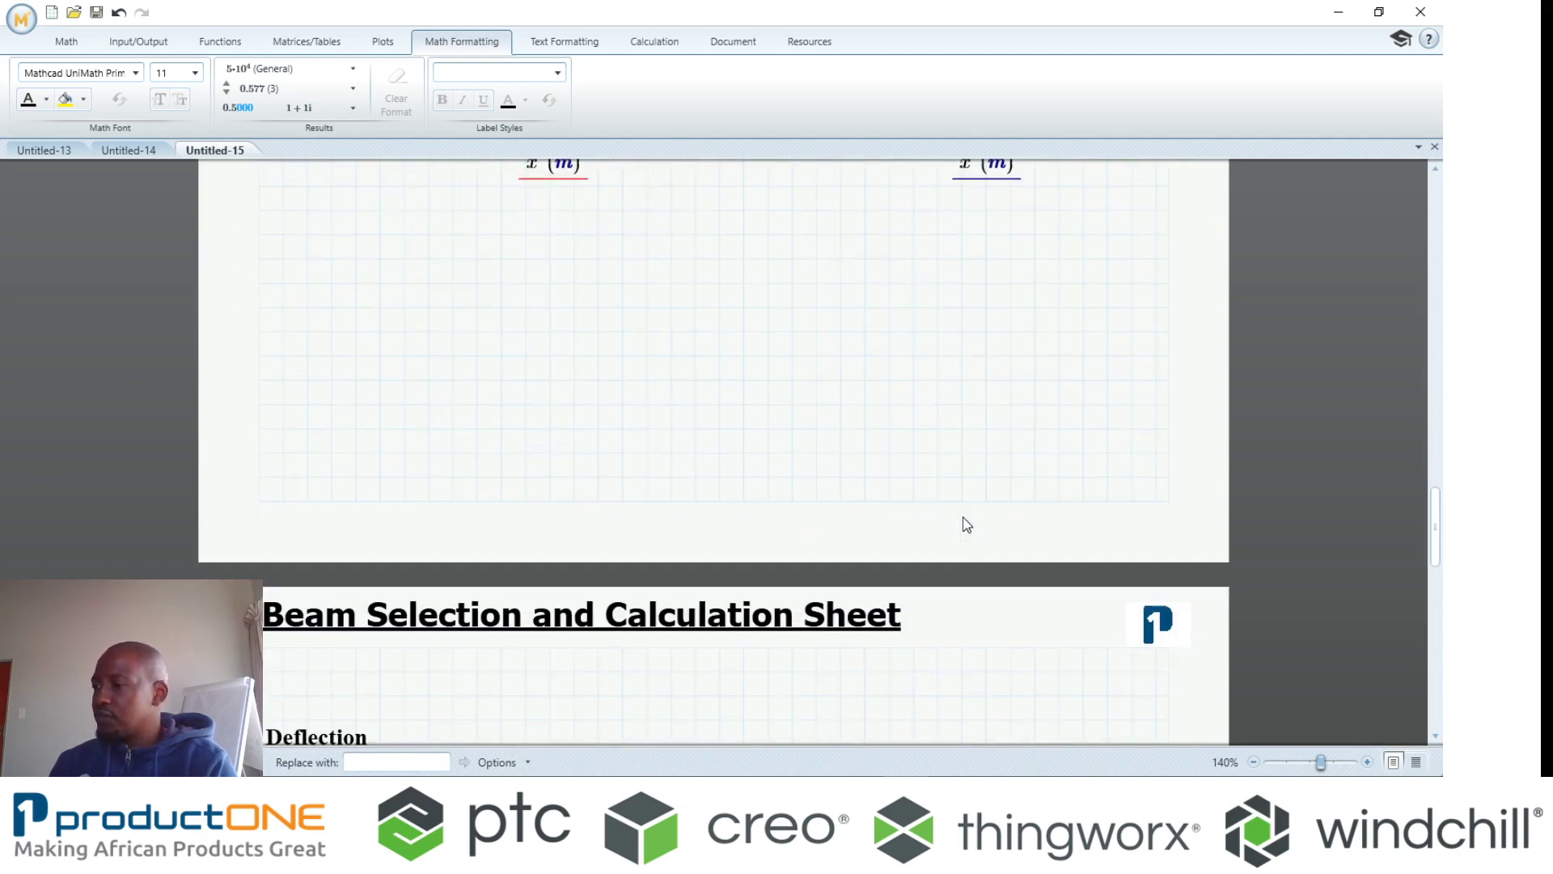
{"action": "scroll", "coordinate": [962, 525], "scroll_direction": "down", "scroll_amount": 1}
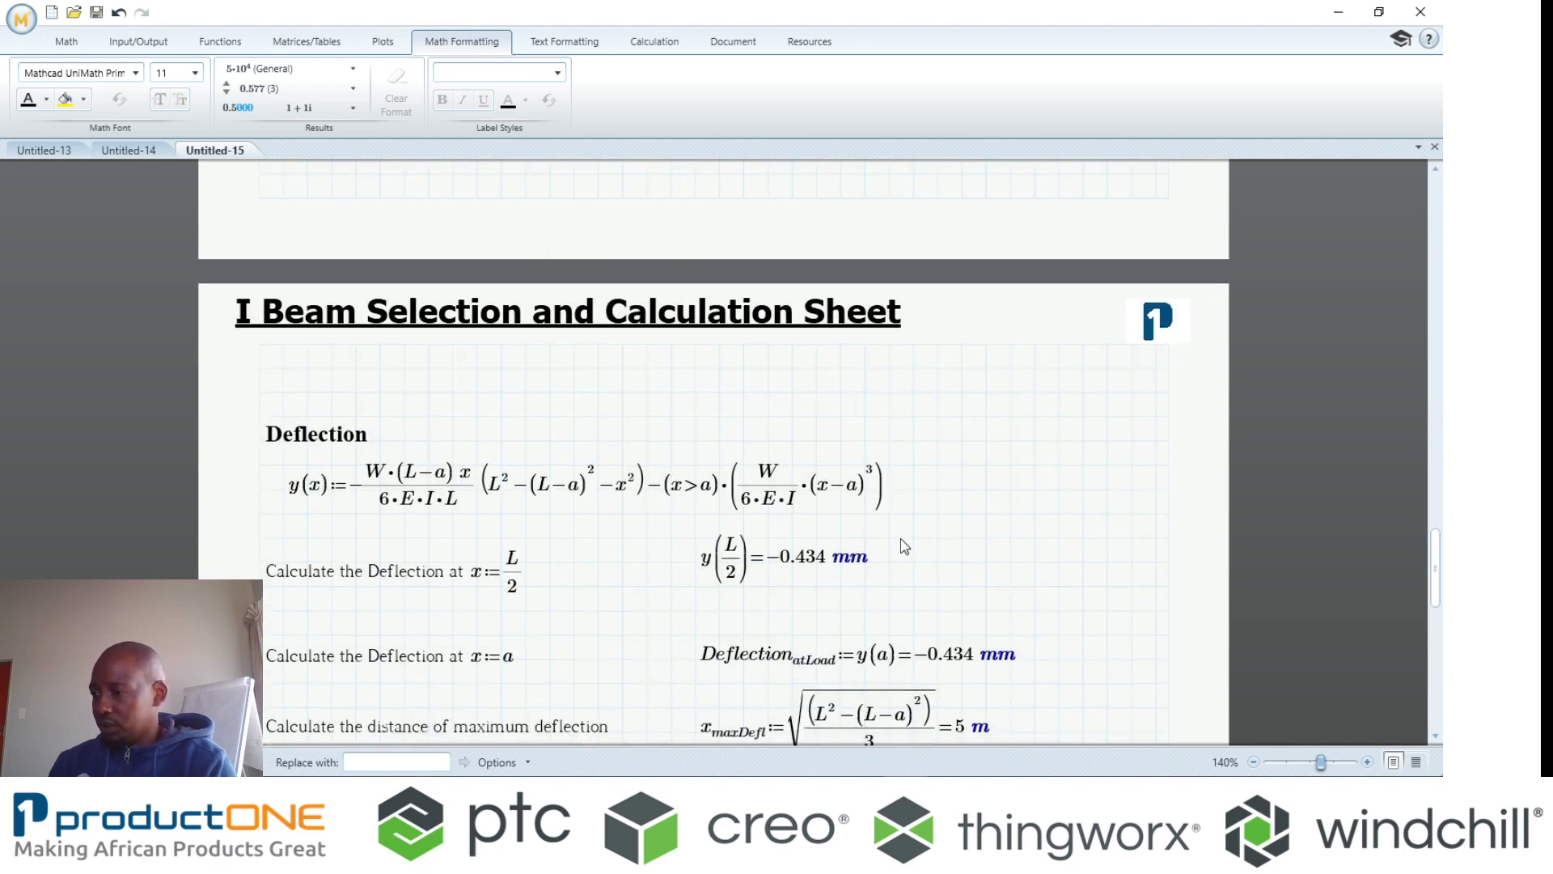
- Highlight the deflection result y(L/2) in yellow in the Deflection section
{"action": "left_click", "coordinate": [660, 535]}
{"action": "left_click", "coordinate": [862, 581]}
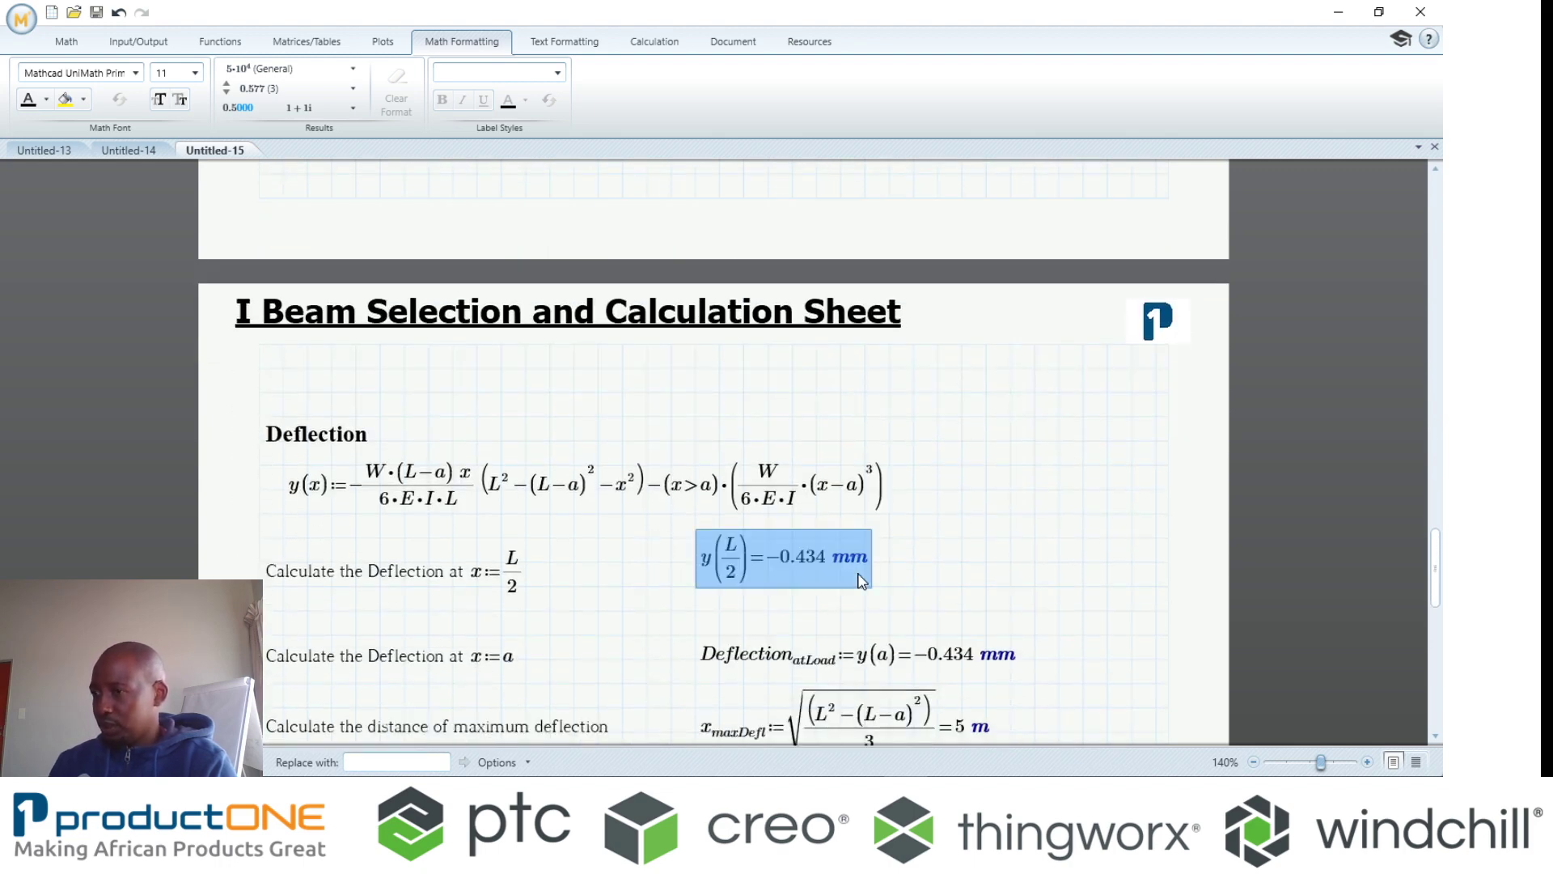
{"action": "left_click", "coordinate": [64, 99]}
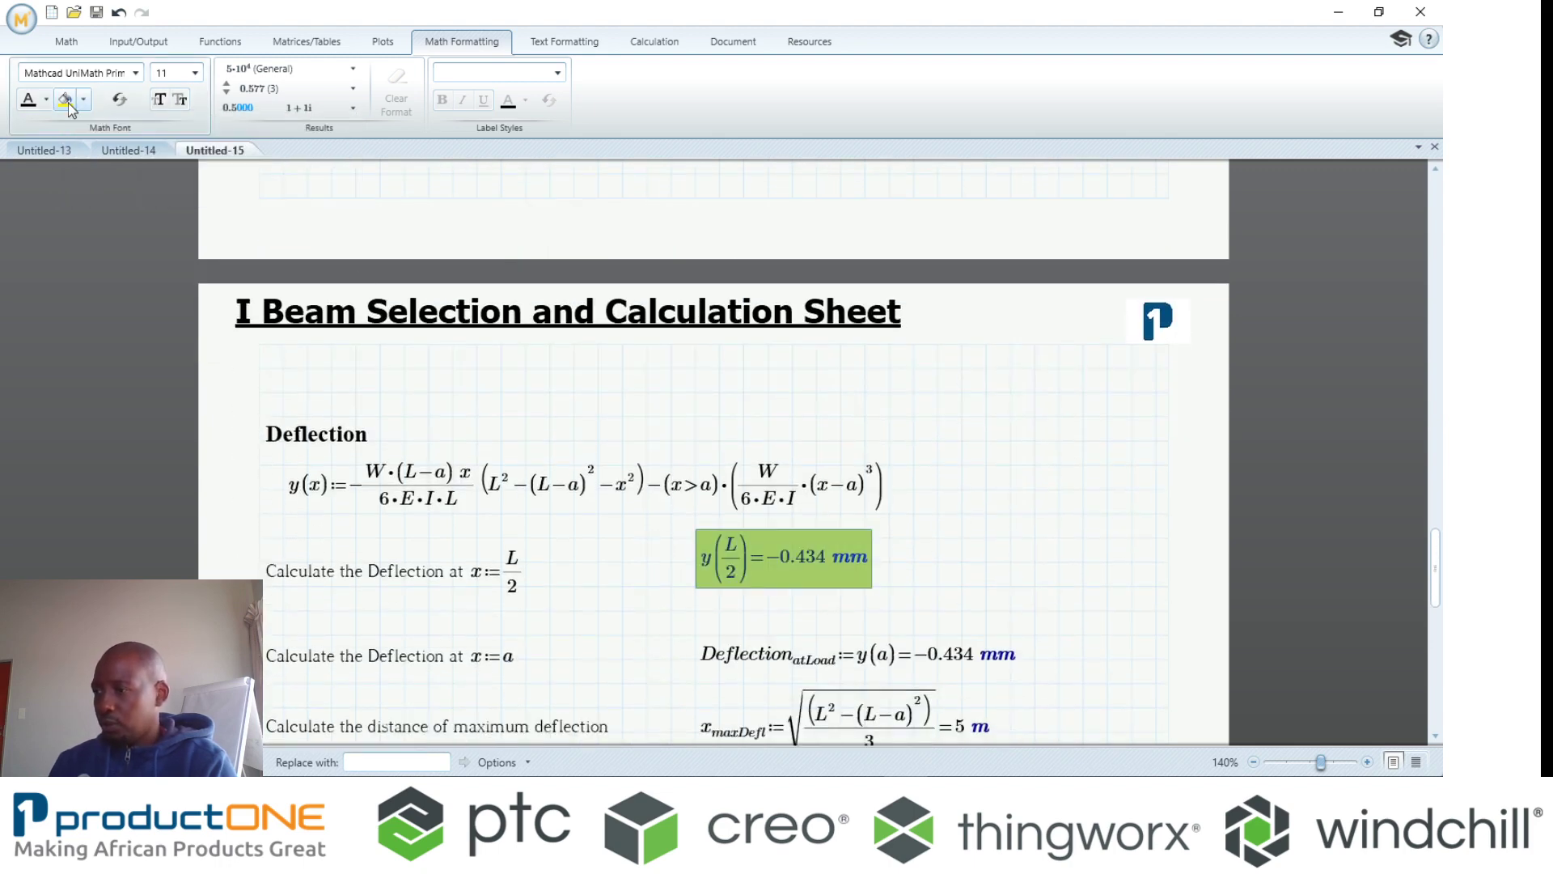
{"action": "left_click", "coordinate": [998, 573]}
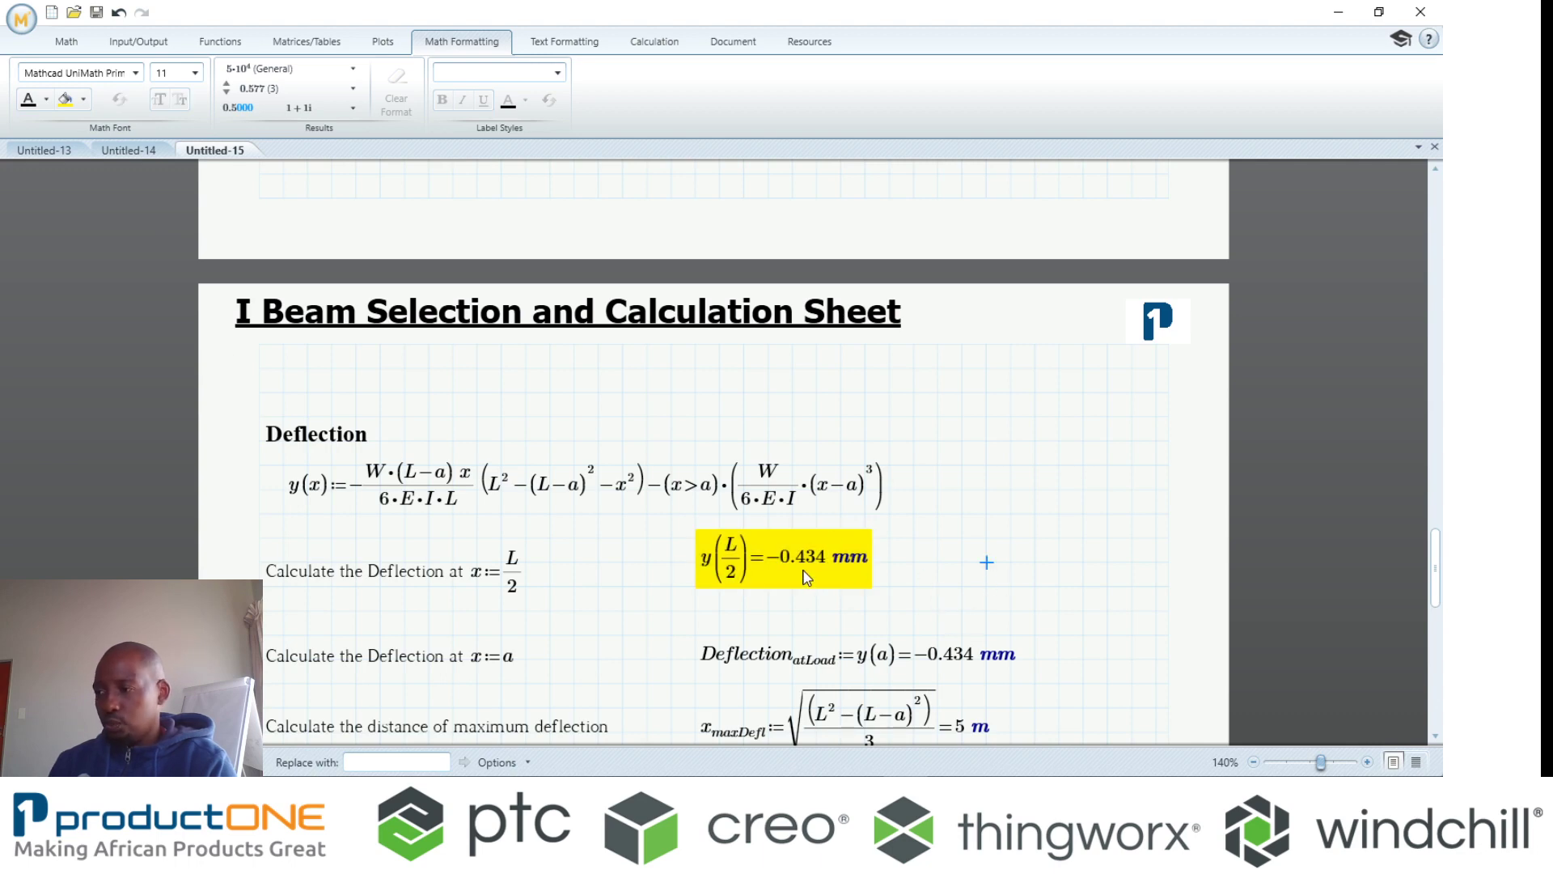
- Examine the height, width and maximum allowable deflection checks, including the Excel component that shows the deflection check status
{"action": "scroll", "coordinate": [805, 576], "scroll_direction": "down", "scroll_amount": 5}
{"action": "scroll", "coordinate": [805, 577], "scroll_direction": "down", "scroll_amount": 6}
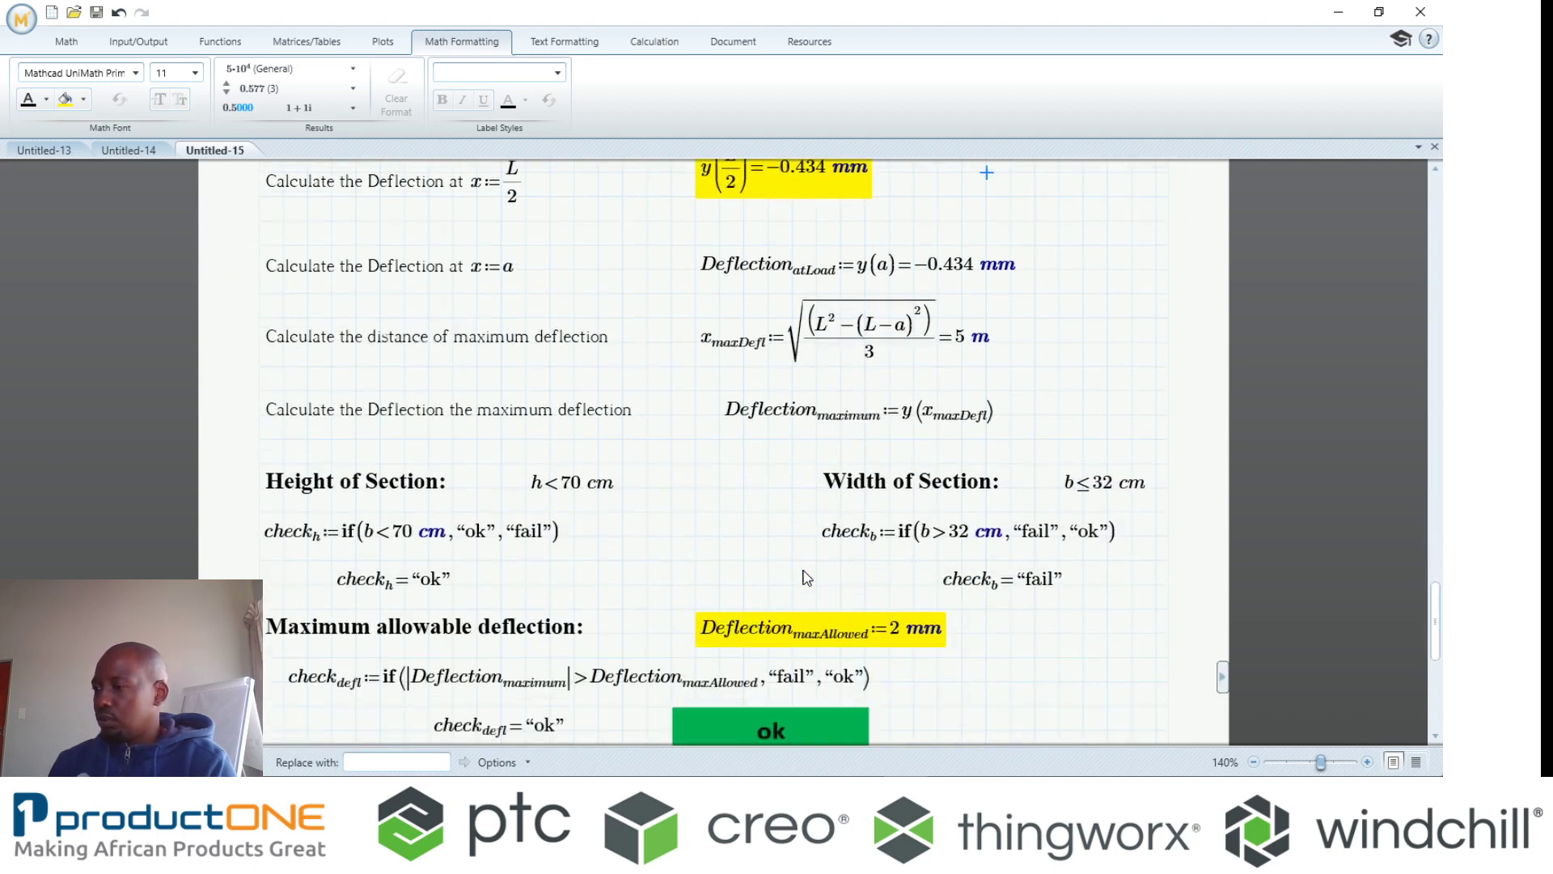
{"action": "scroll", "coordinate": [899, 642], "scroll_direction": "down", "scroll_amount": 1}
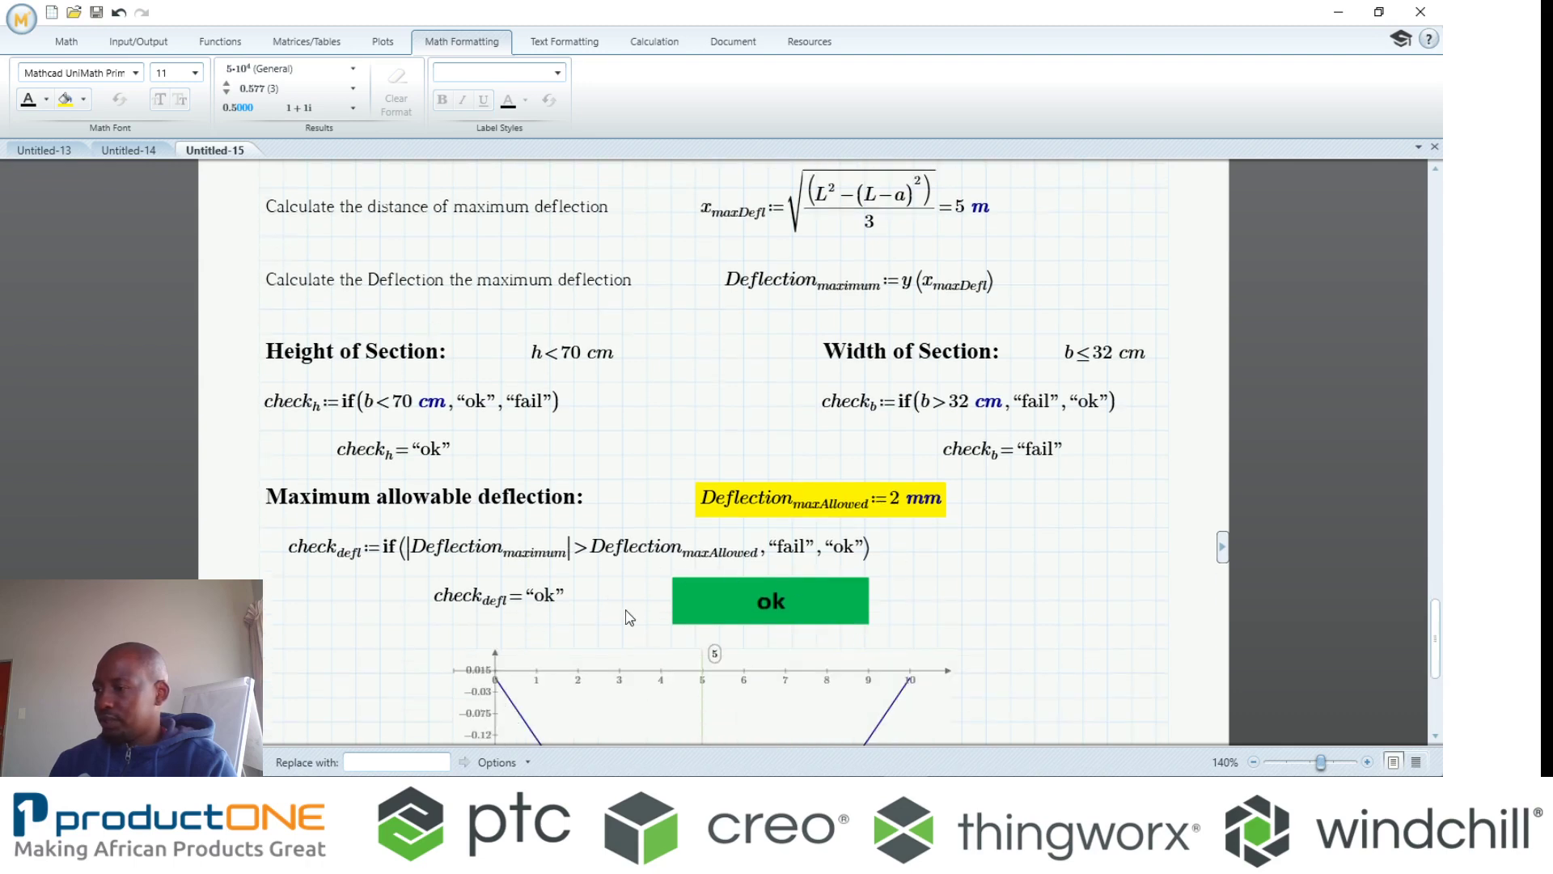
{"action": "left_click", "coordinate": [771, 616]}
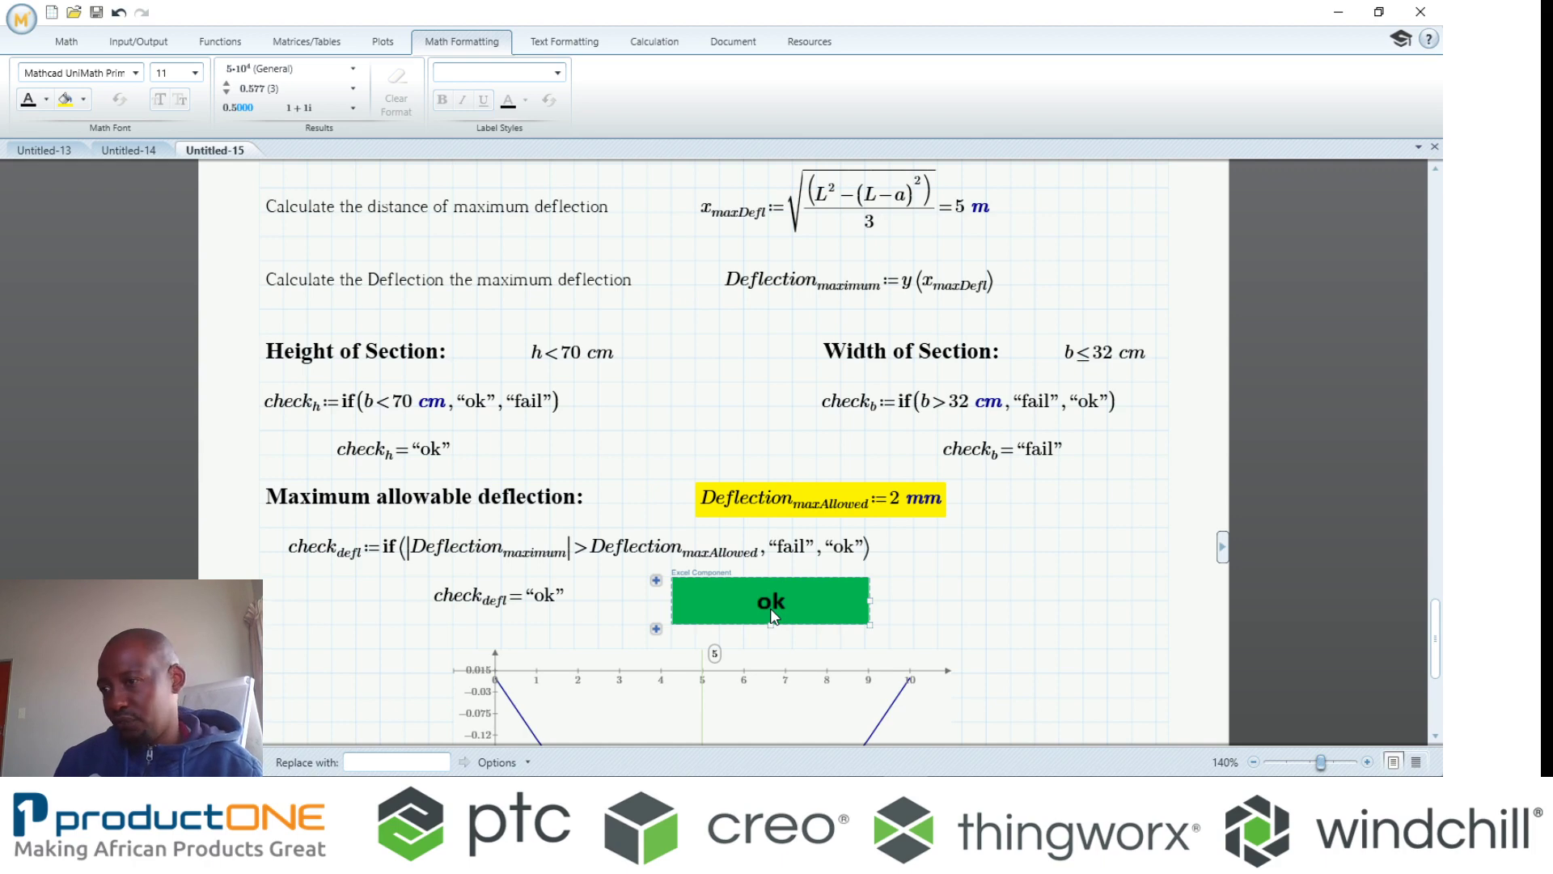
{"action": "left_click", "coordinate": [1023, 603]}
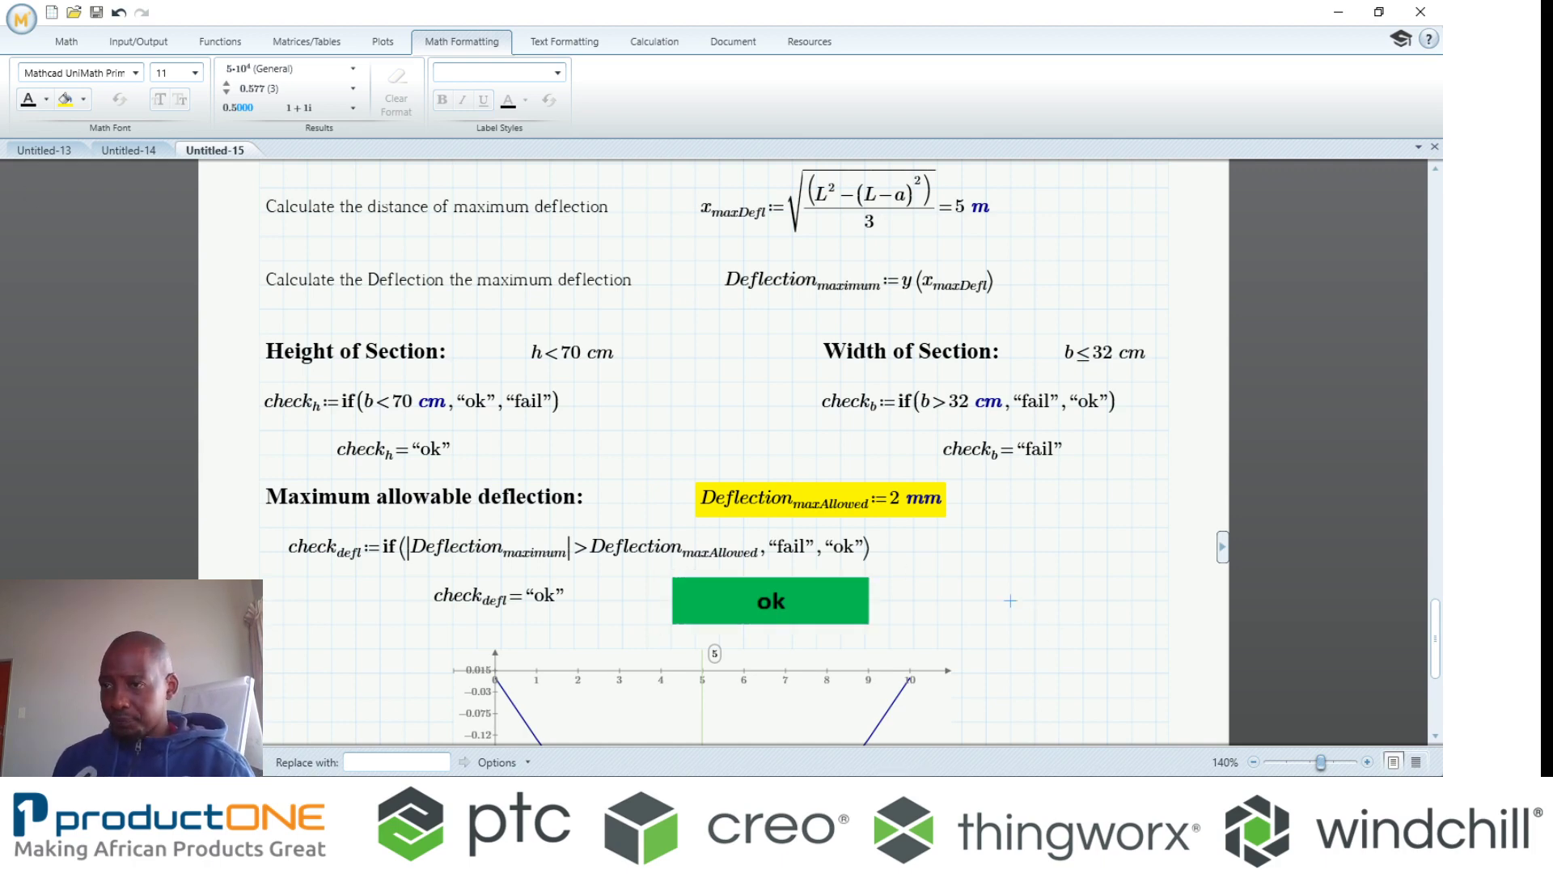
- Create a new worksheet from the Vortex_Mathcad 4.0.mctx template in My Templates
{"action": "left_click", "coordinate": [22, 18]}
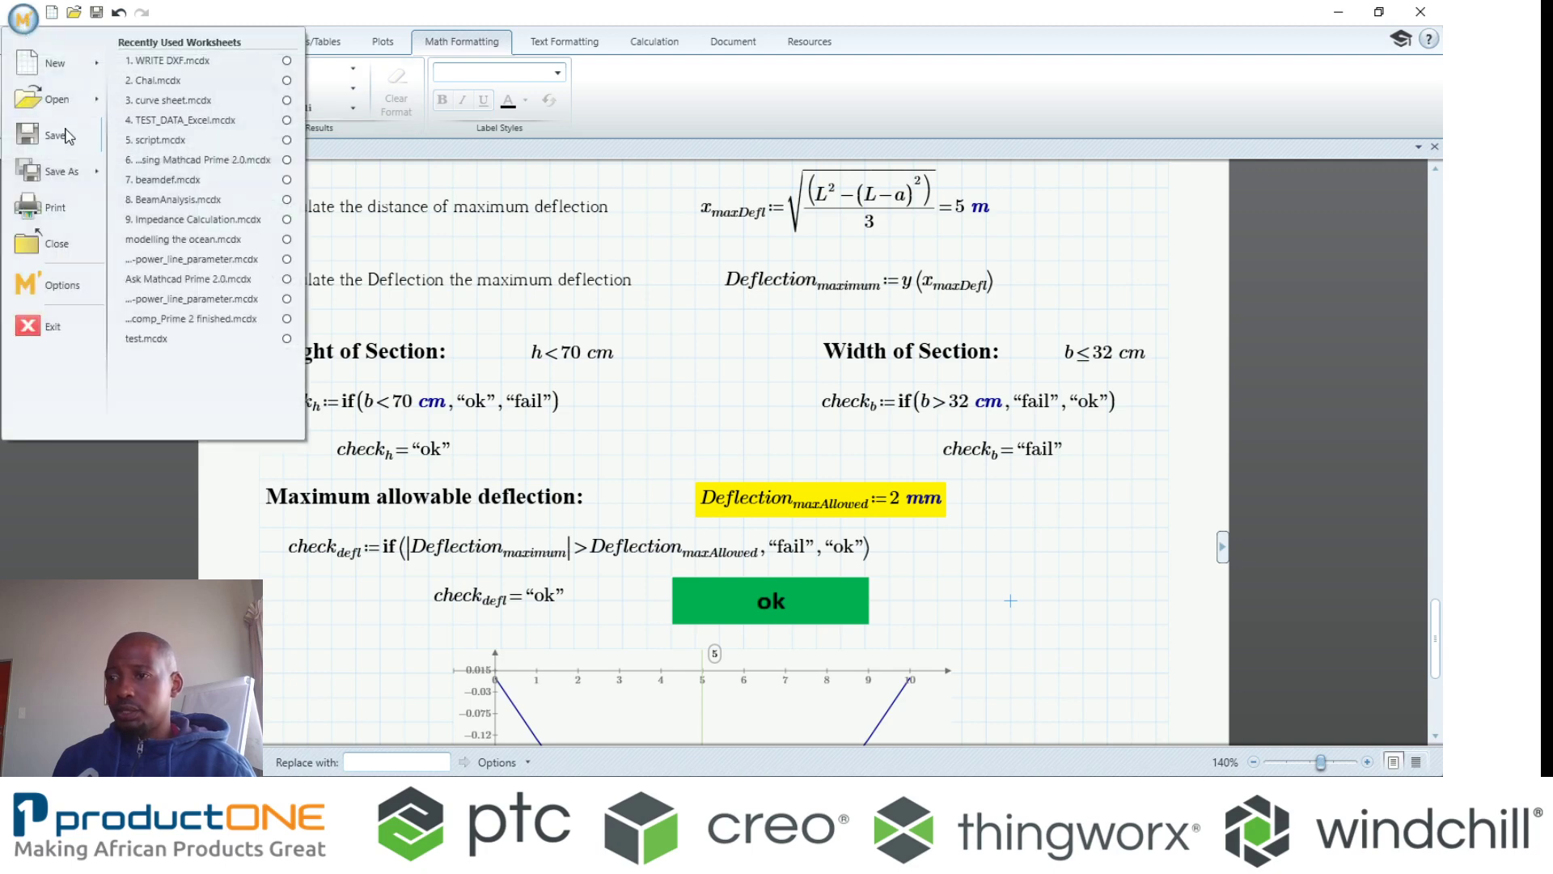
{"action": "mouse_move", "coordinate": [64, 67]}
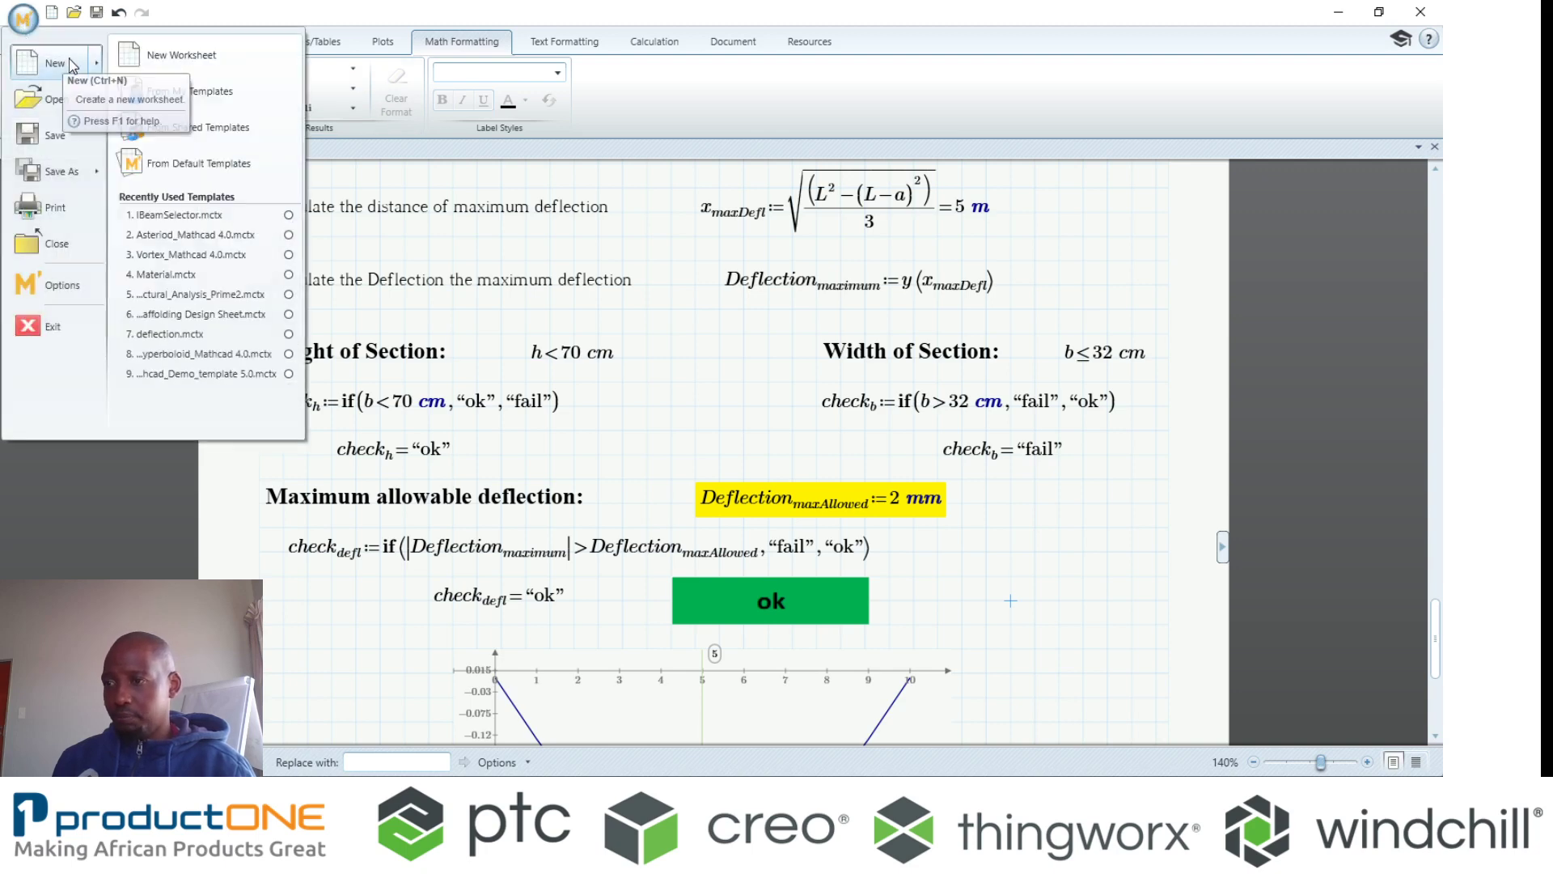
{"action": "left_click", "coordinate": [194, 90]}
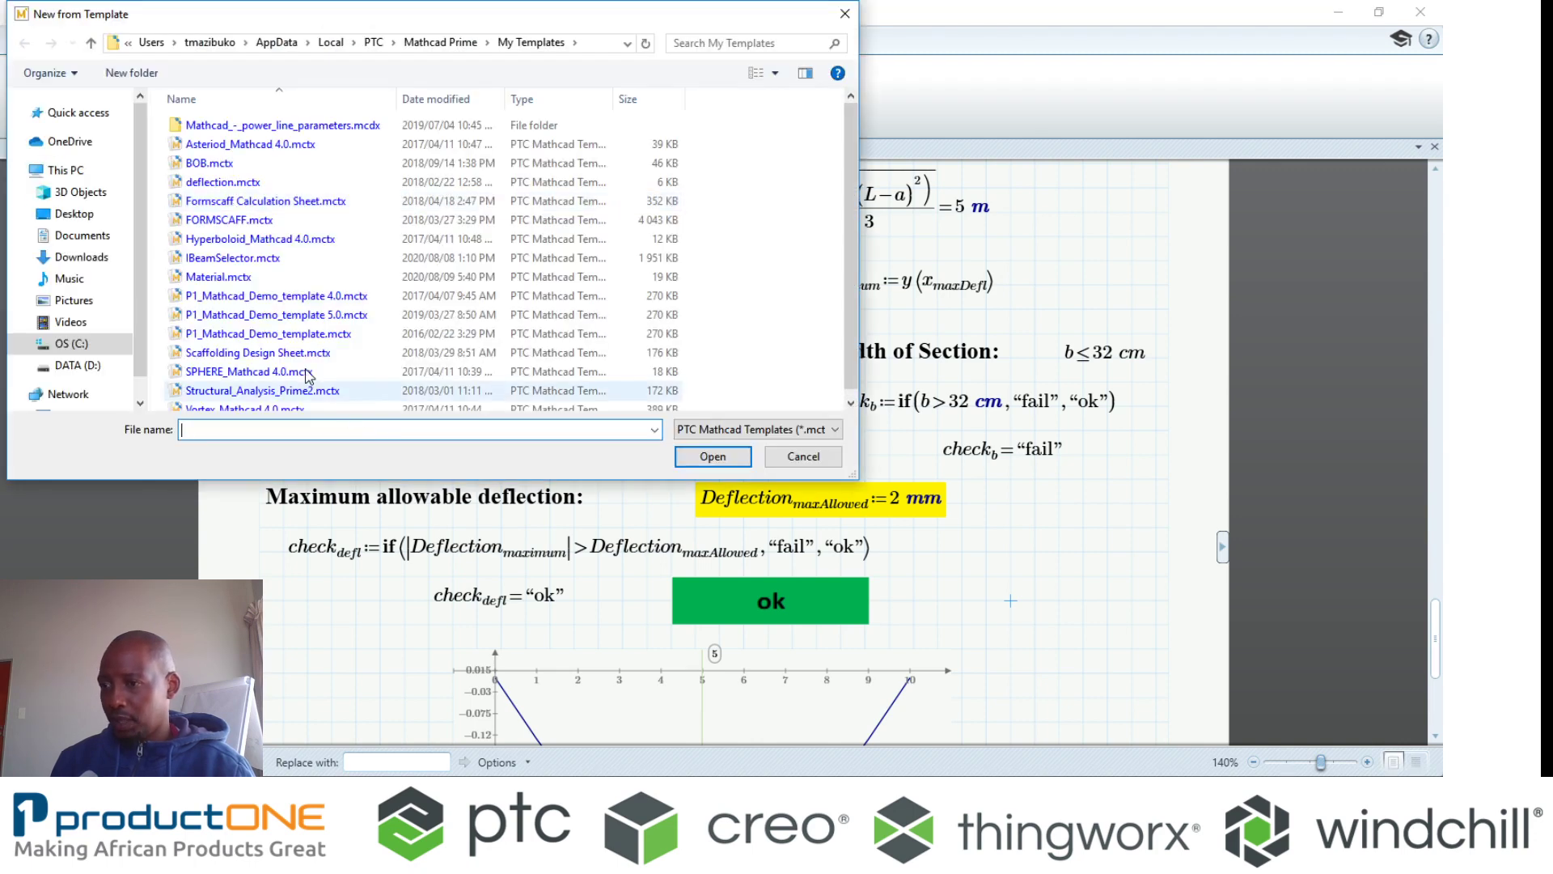
{"action": "scroll", "coordinate": [316, 199], "scroll_direction": "down", "scroll_amount": 1}
{"action": "left_click", "coordinate": [264, 401]}
{"action": "double_click", "coordinate": [264, 402]}
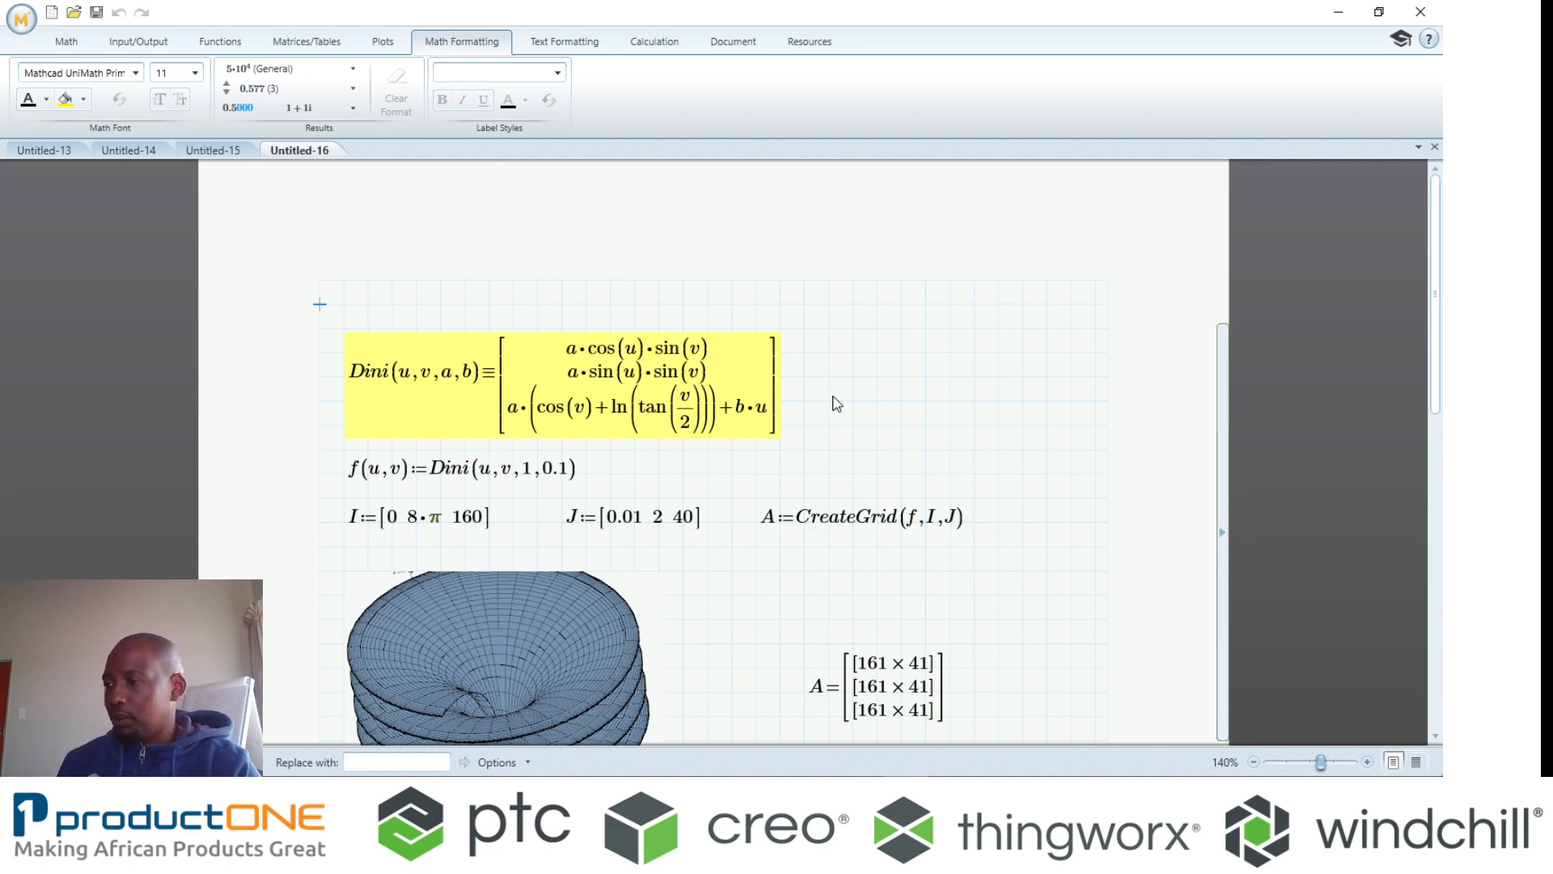
- Rotate the 3D plot of A to a side view of the spiral surface
{"action": "scroll", "coordinate": [948, 421], "scroll_direction": "down", "scroll_amount": 5}
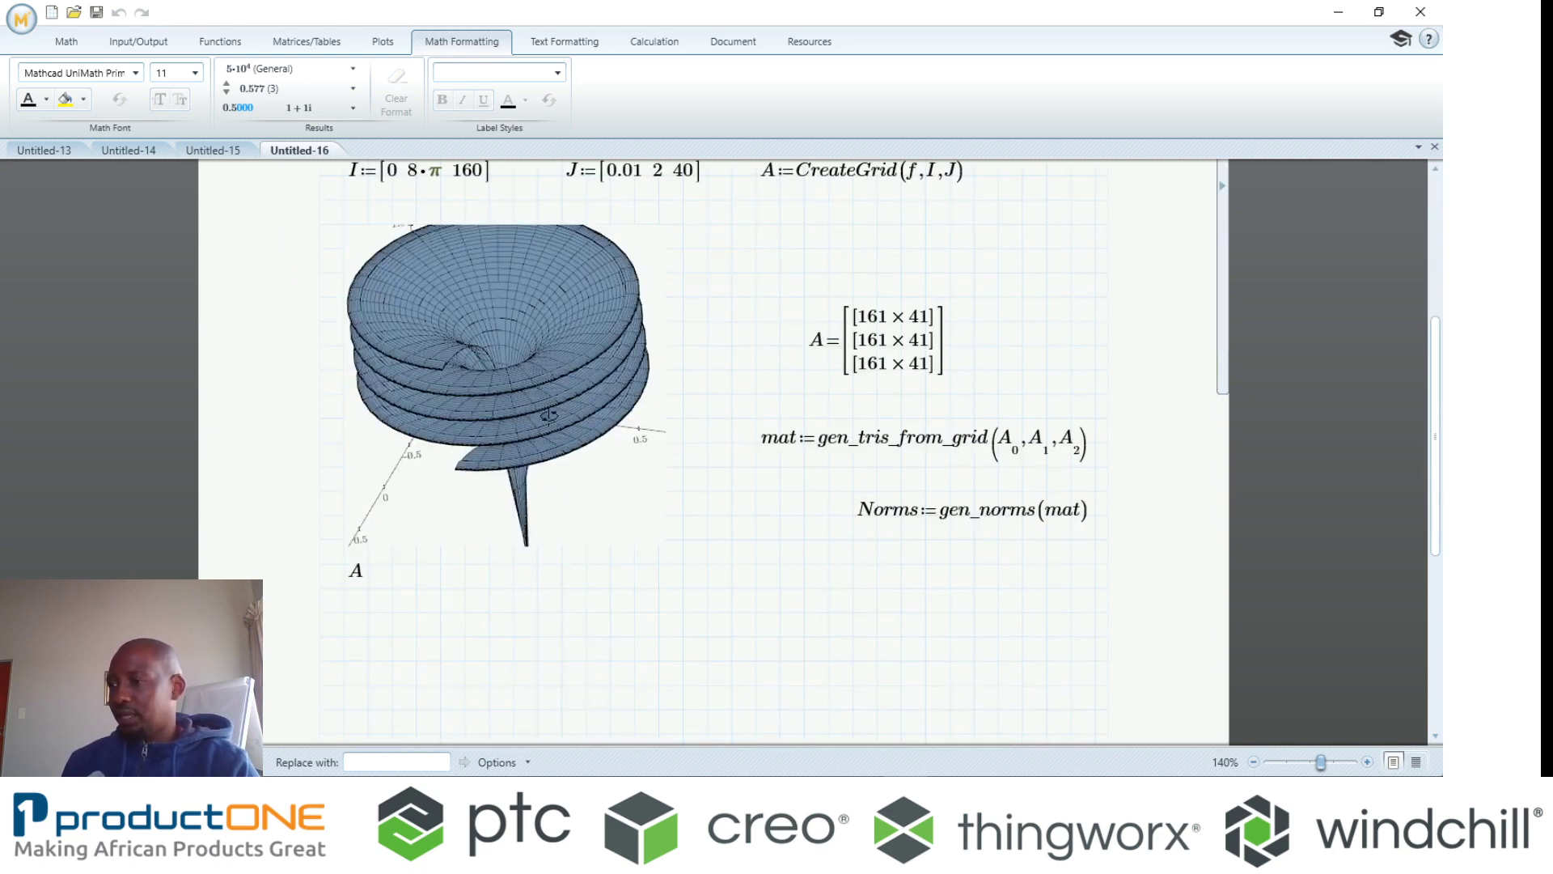
{"action": "left_click_drag", "start_coordinate": [549, 415], "coordinate": [551, 276]}
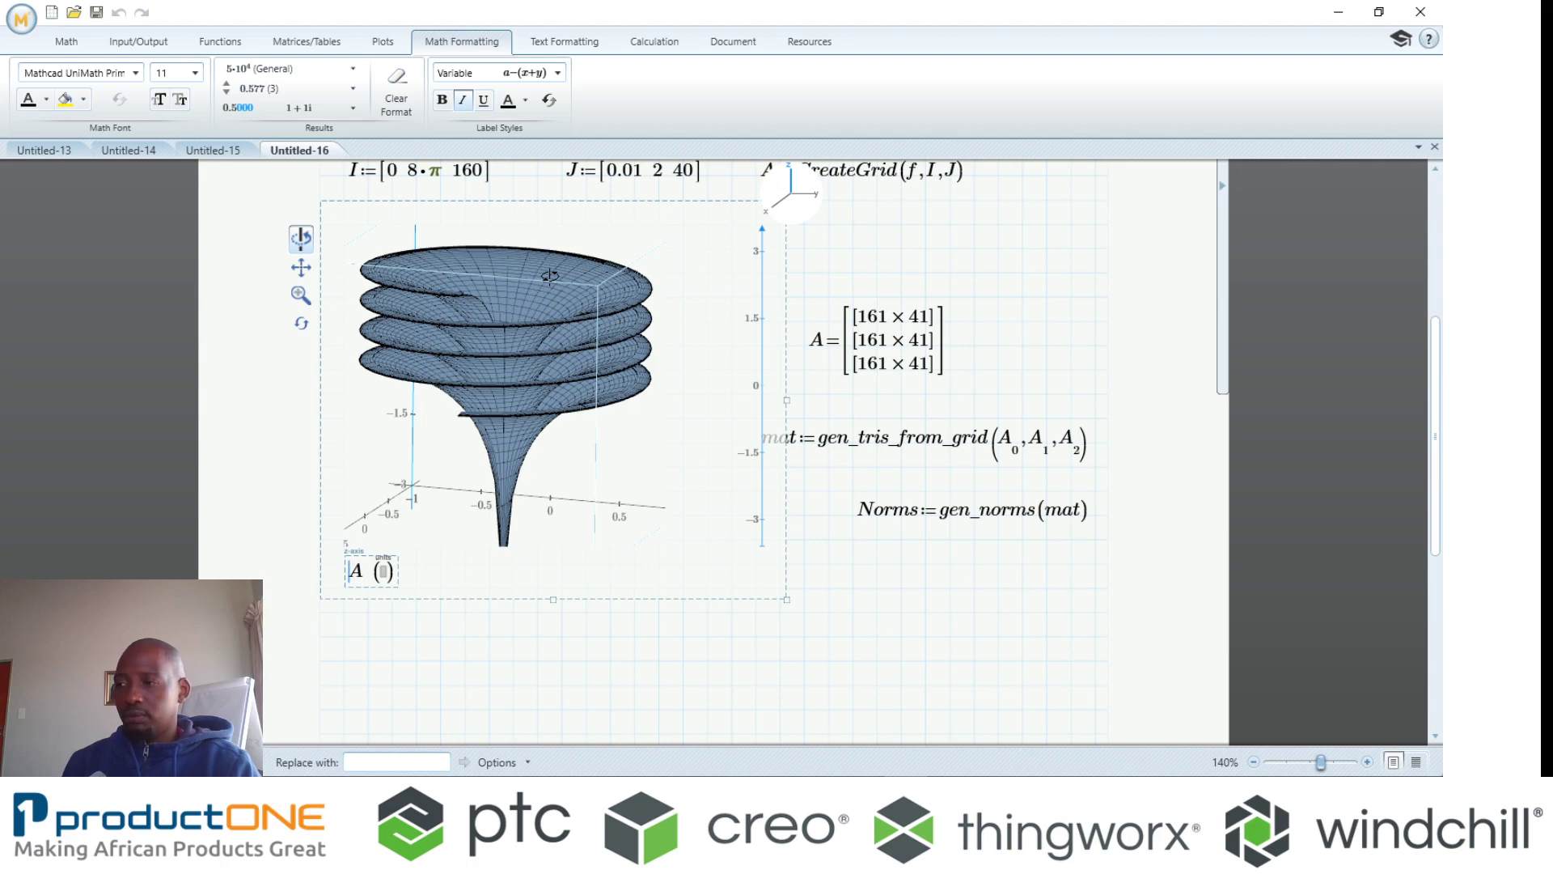
{"action": "left_click", "coordinate": [442, 663]}
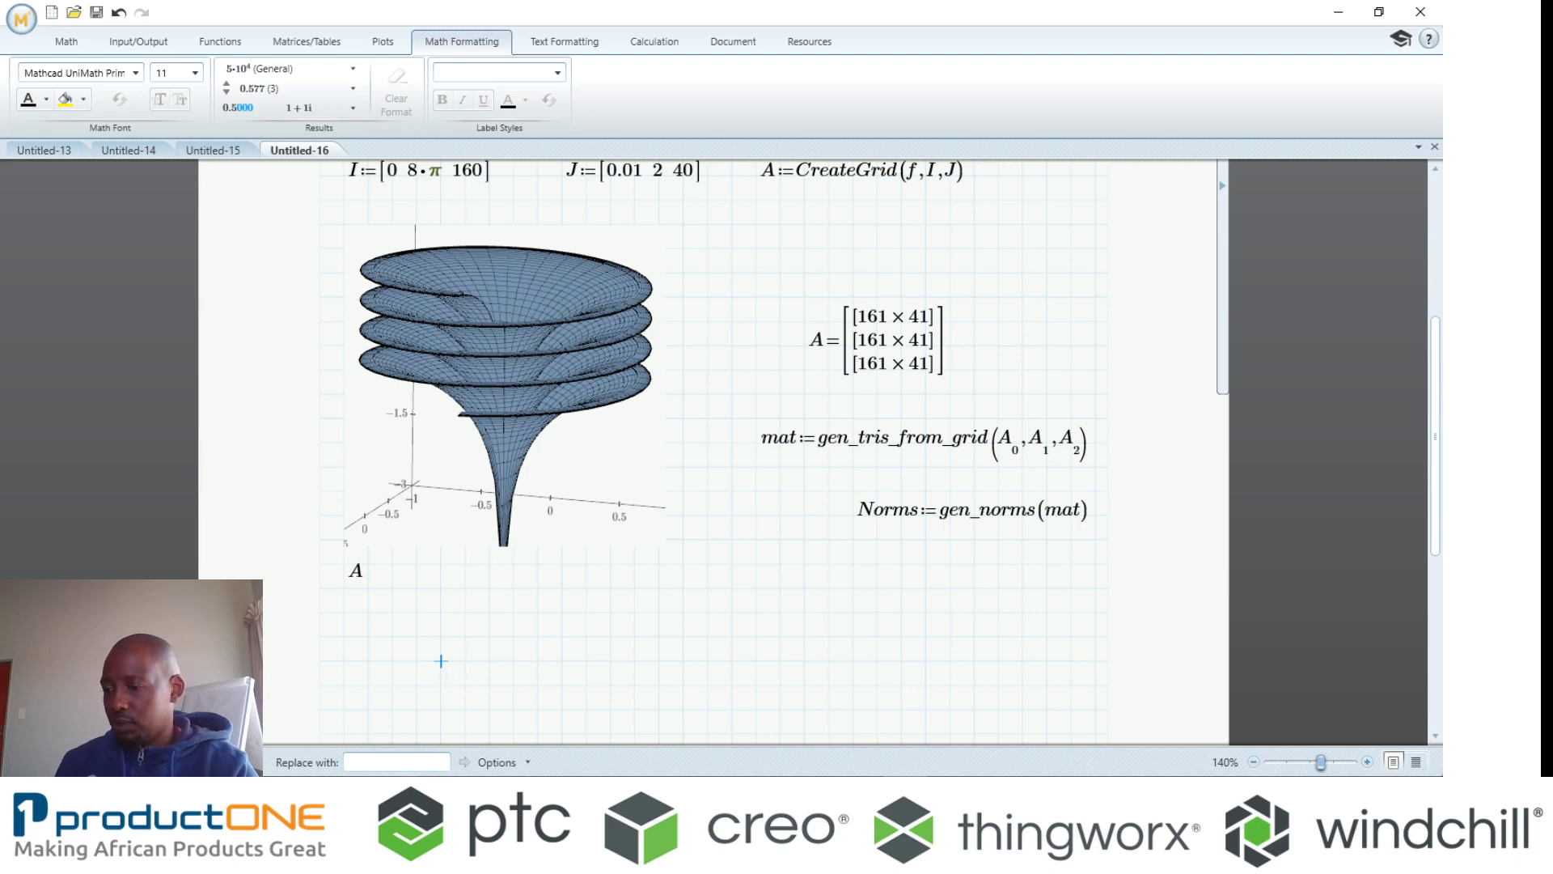
- Copy the path of the empty D:\Data\Bob folder in File Explorer and return to the Mathcad worksheet
{"action": "left_click", "coordinate": [715, 720]}
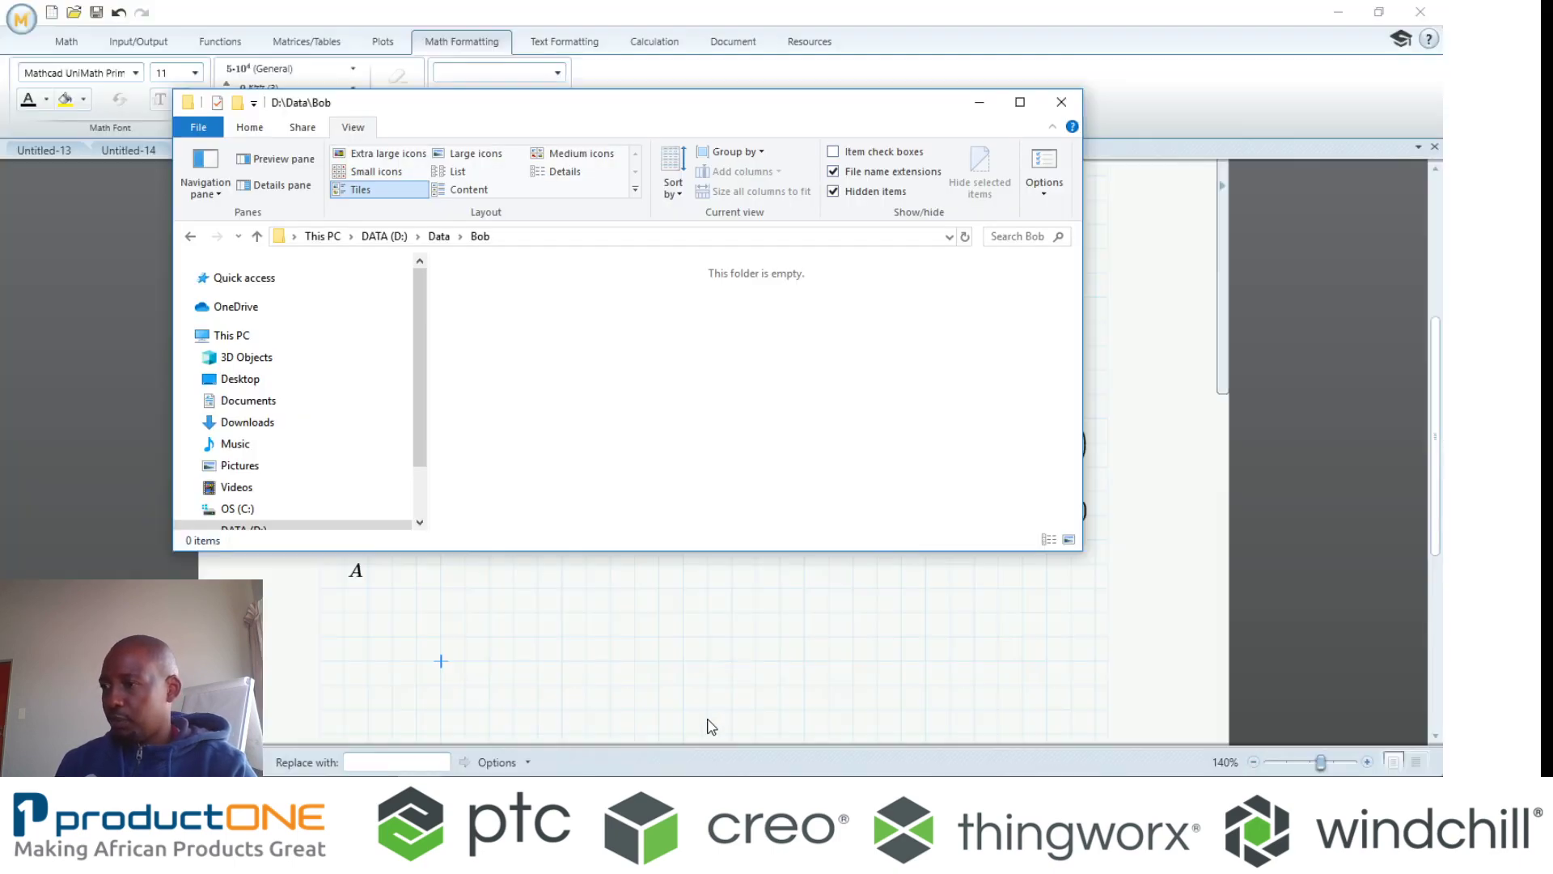
{"action": "left_click", "coordinate": [567, 235]}
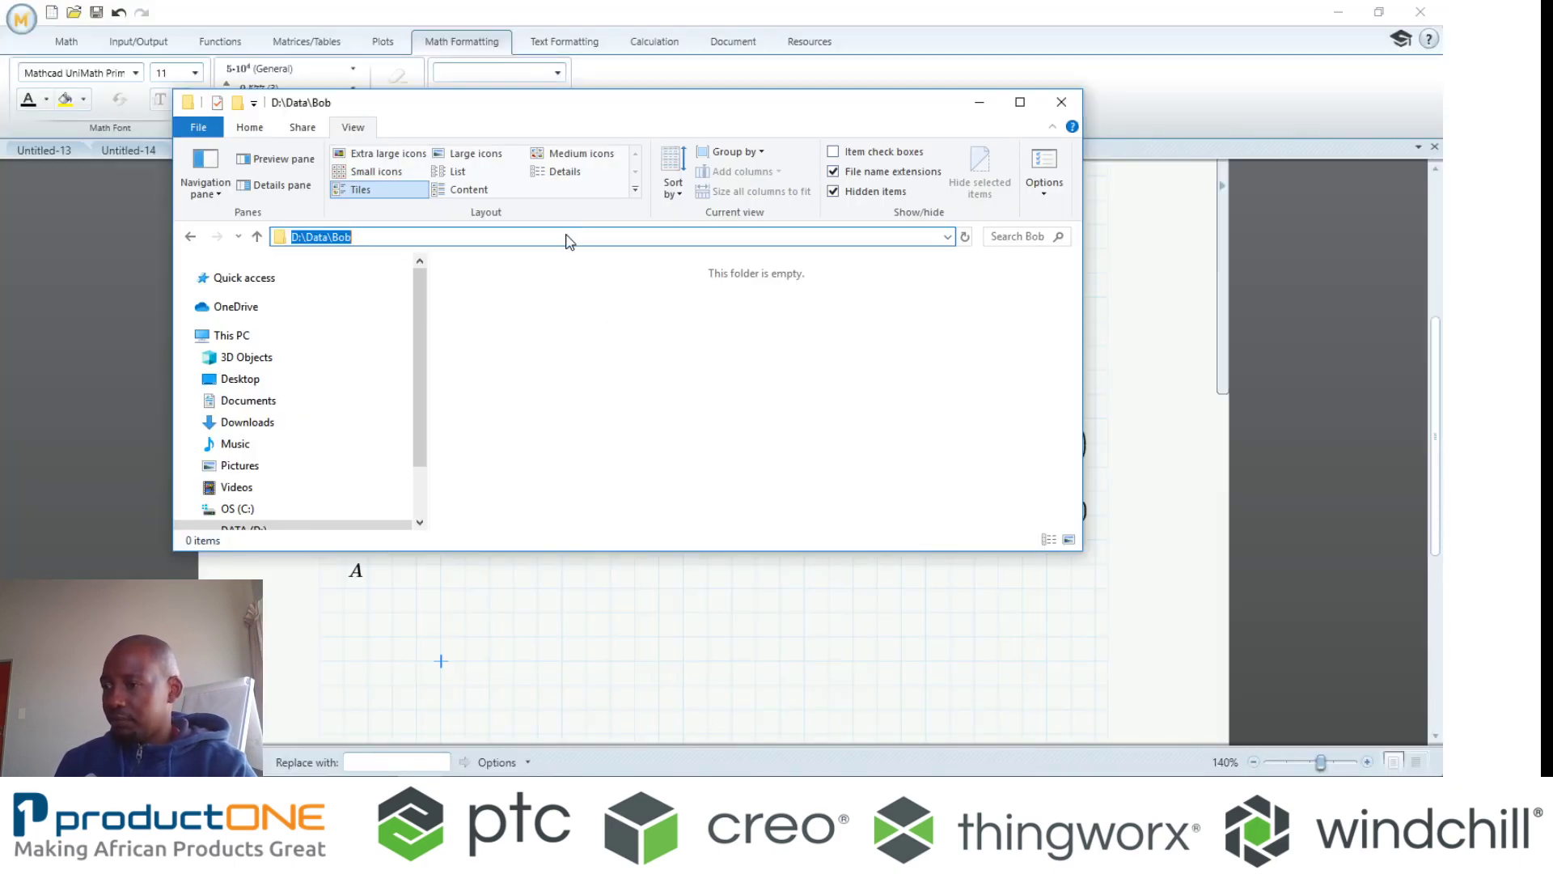
{"action": "right_click", "coordinate": [569, 240]}
{"action": "left_click", "coordinate": [632, 295]}
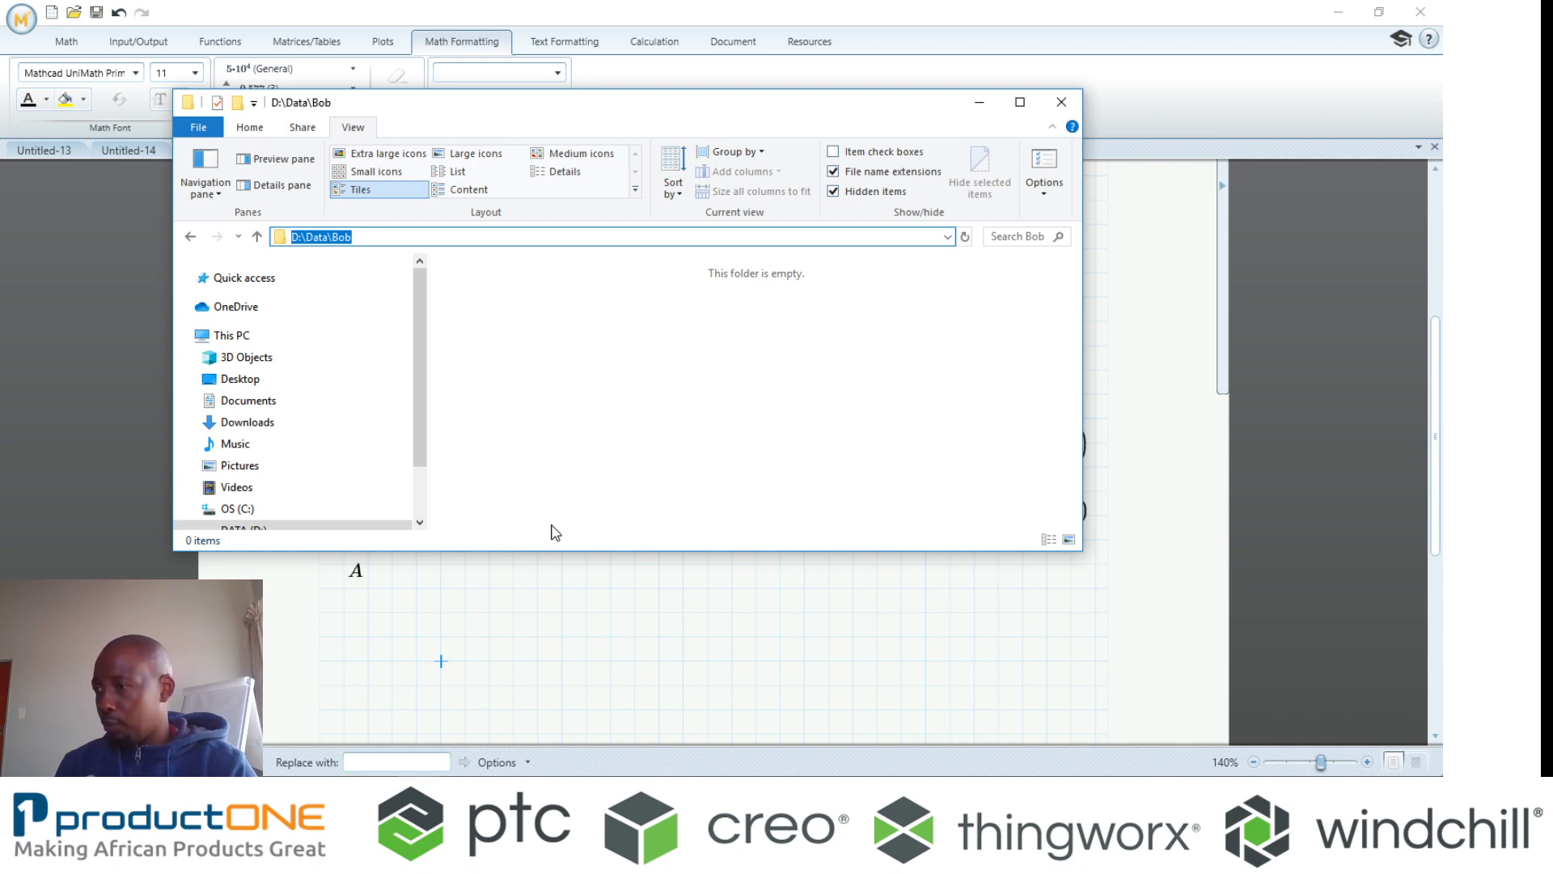
{"action": "left_click", "coordinate": [650, 604]}
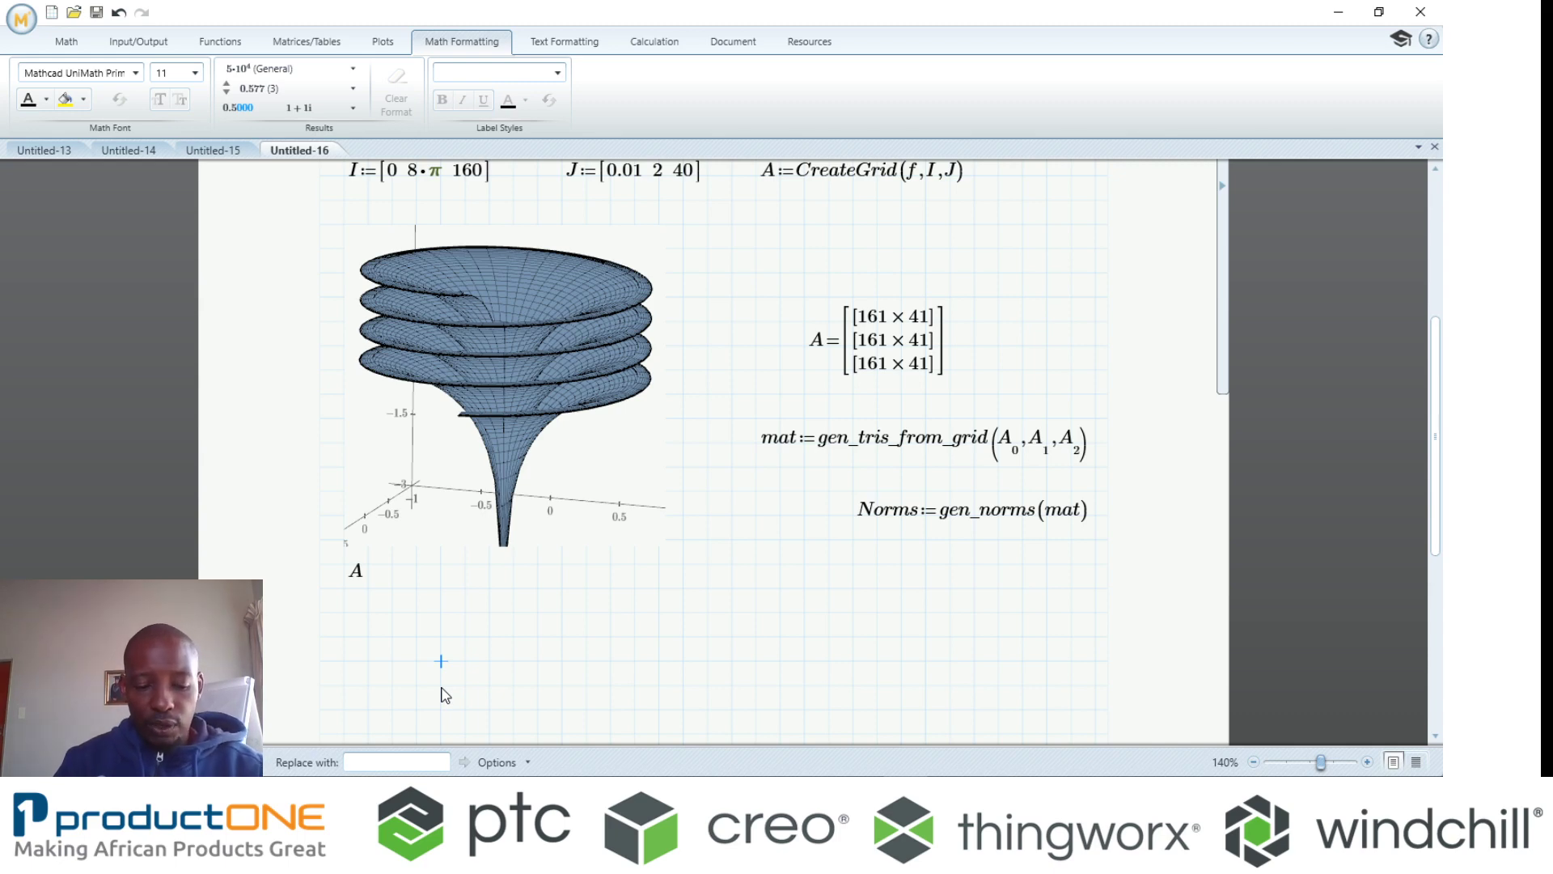
- Start a definition of sos as a WriteDXF function call in the blank area below the 3D plot of A
{"action": "type", "text": "so"}
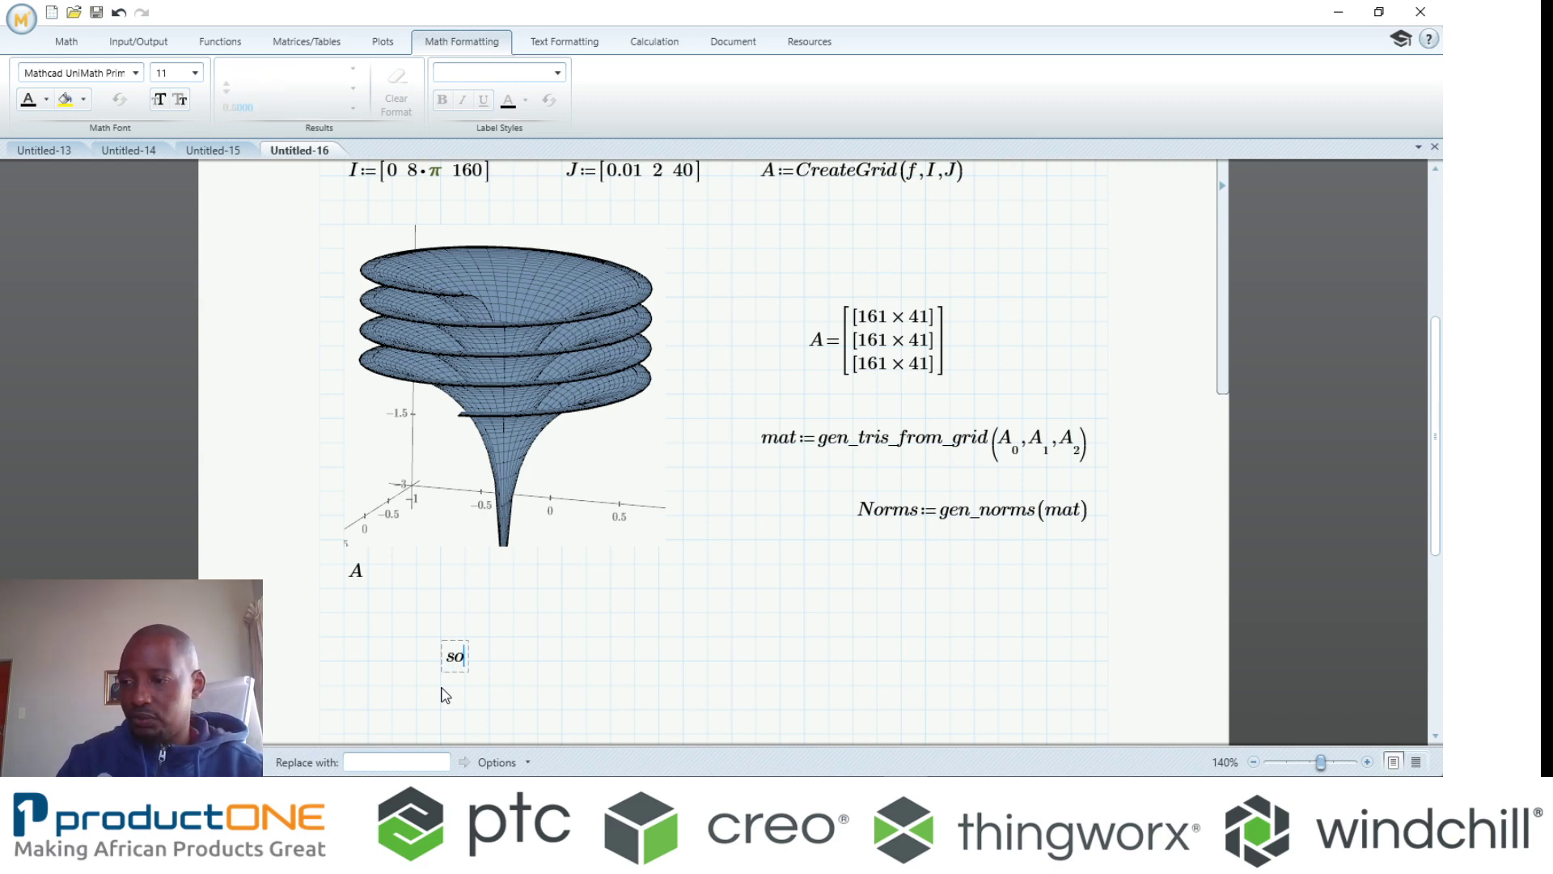
{"action": "type", "text": "s:="}
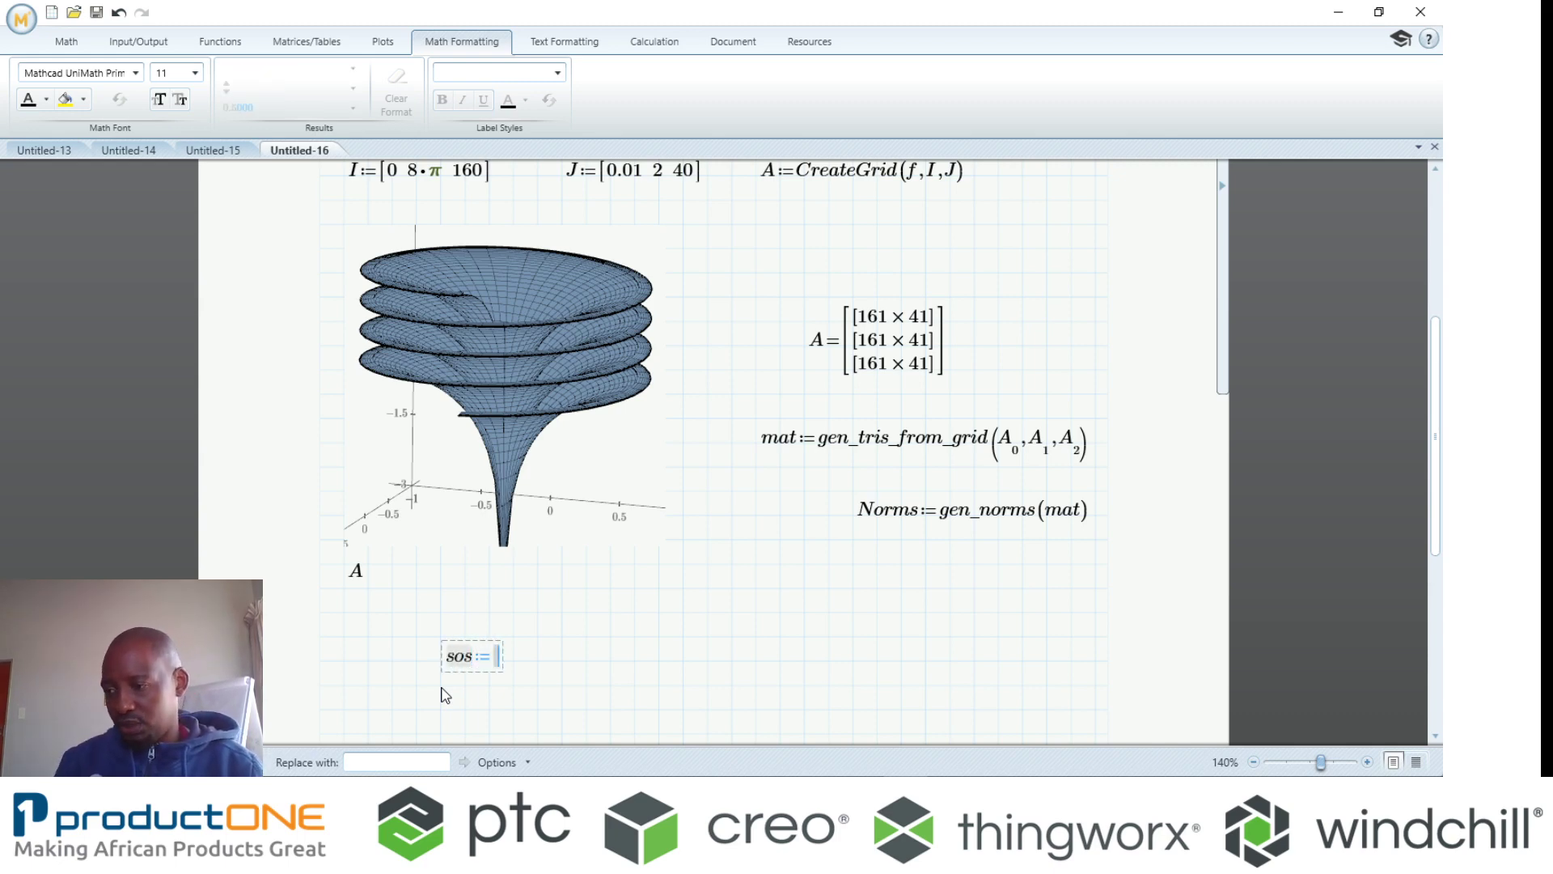
{"action": "type", "text": "W"}
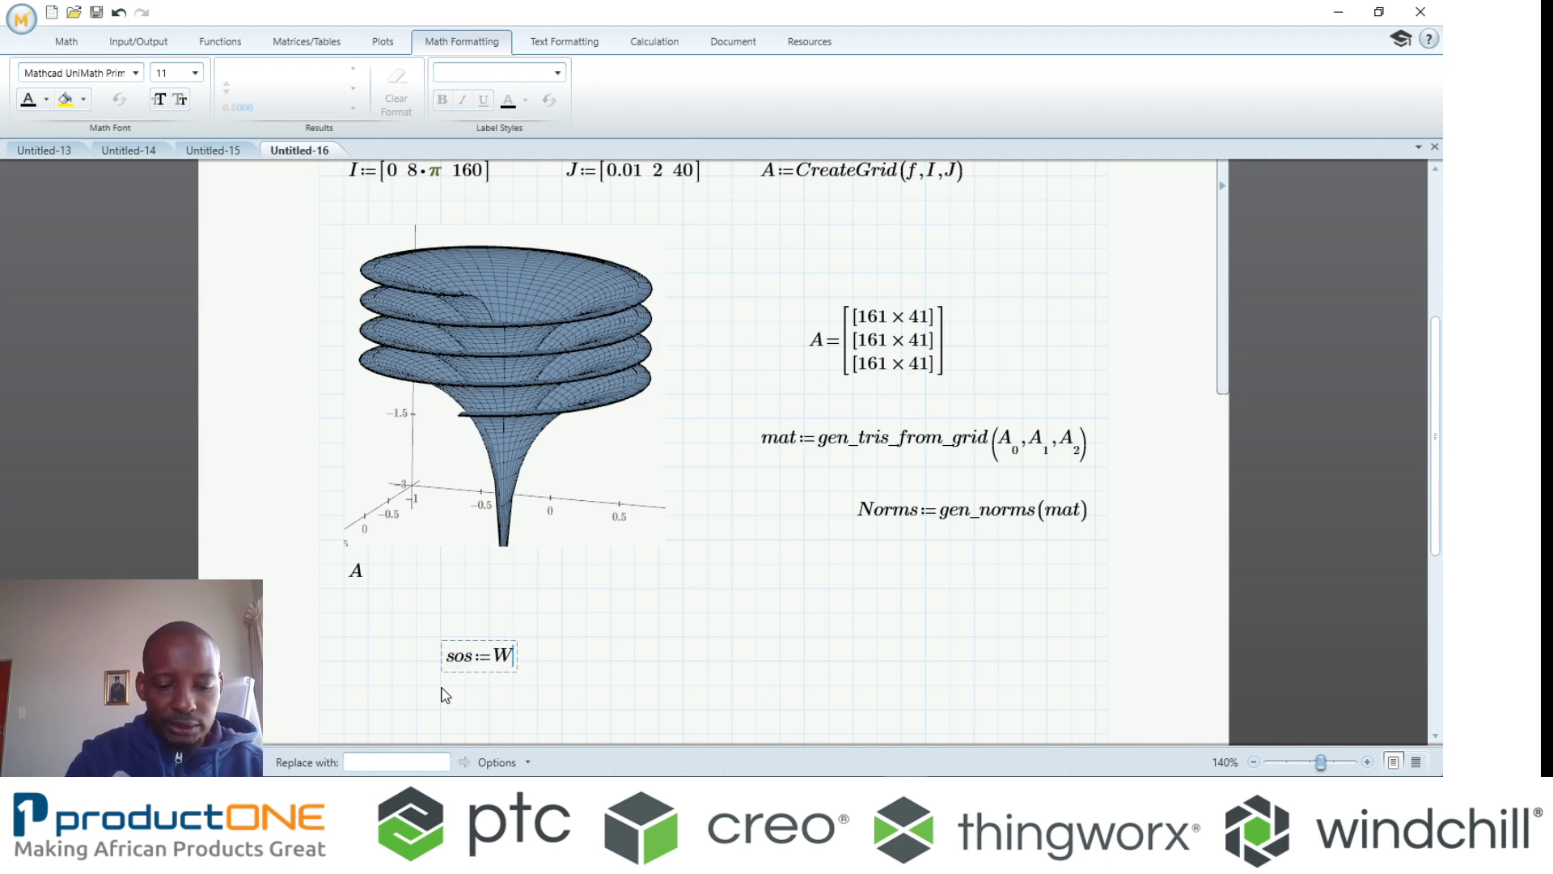
{"action": "type", "text": "rite"}
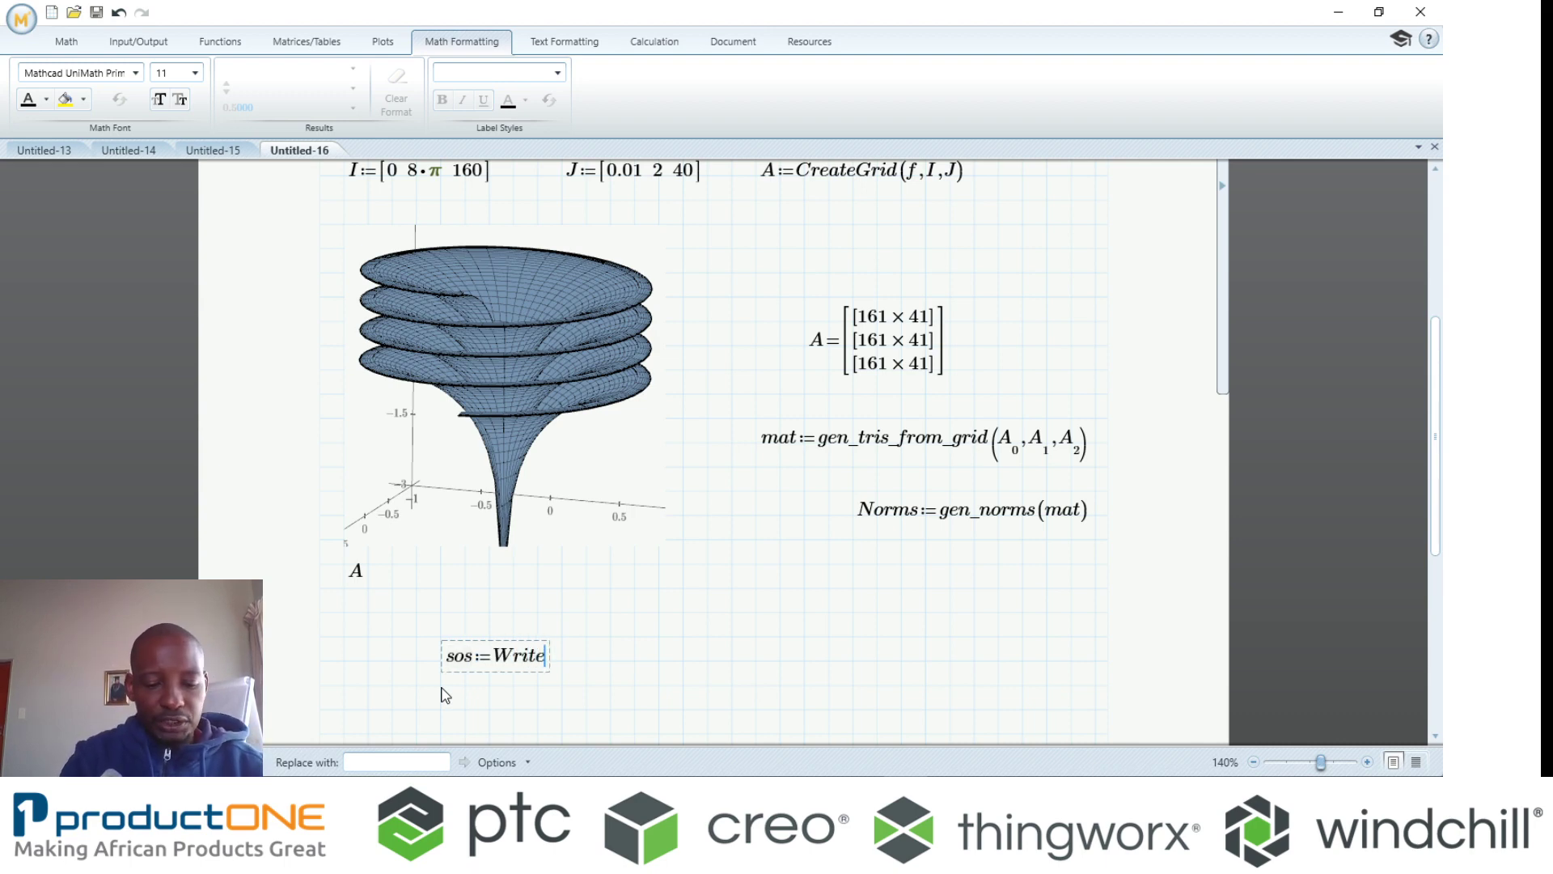
{"action": "type", "text": "DXF("}
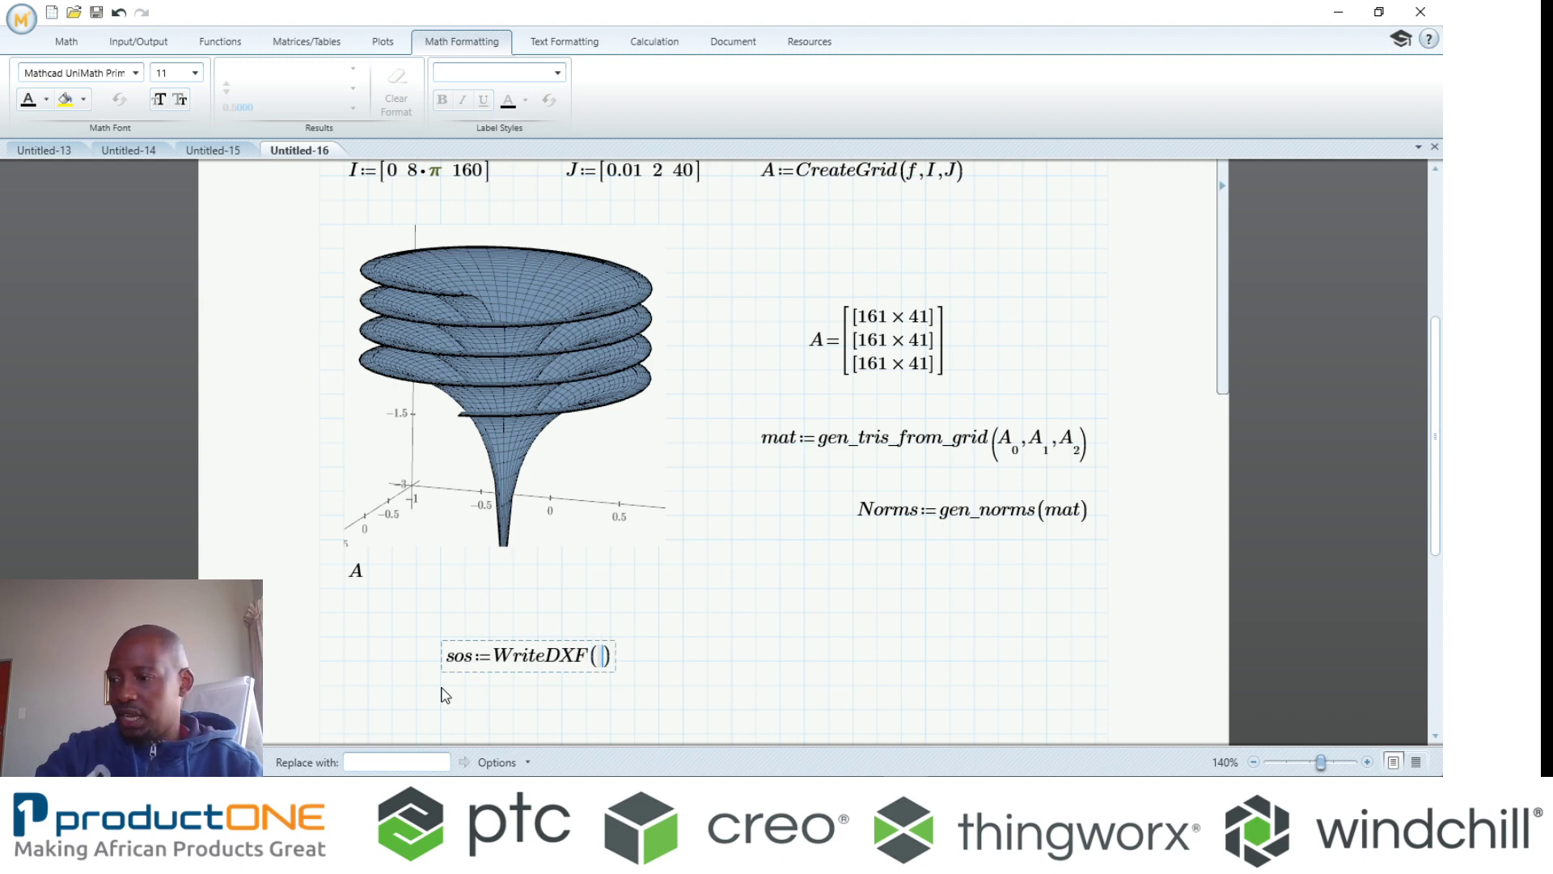
- Complete the WriteDXF arguments with the file path "D:\Data\Bob\Zulu.dxf", mat and Norms, and evaluate the definition
{"action": "type", "text": "\""}
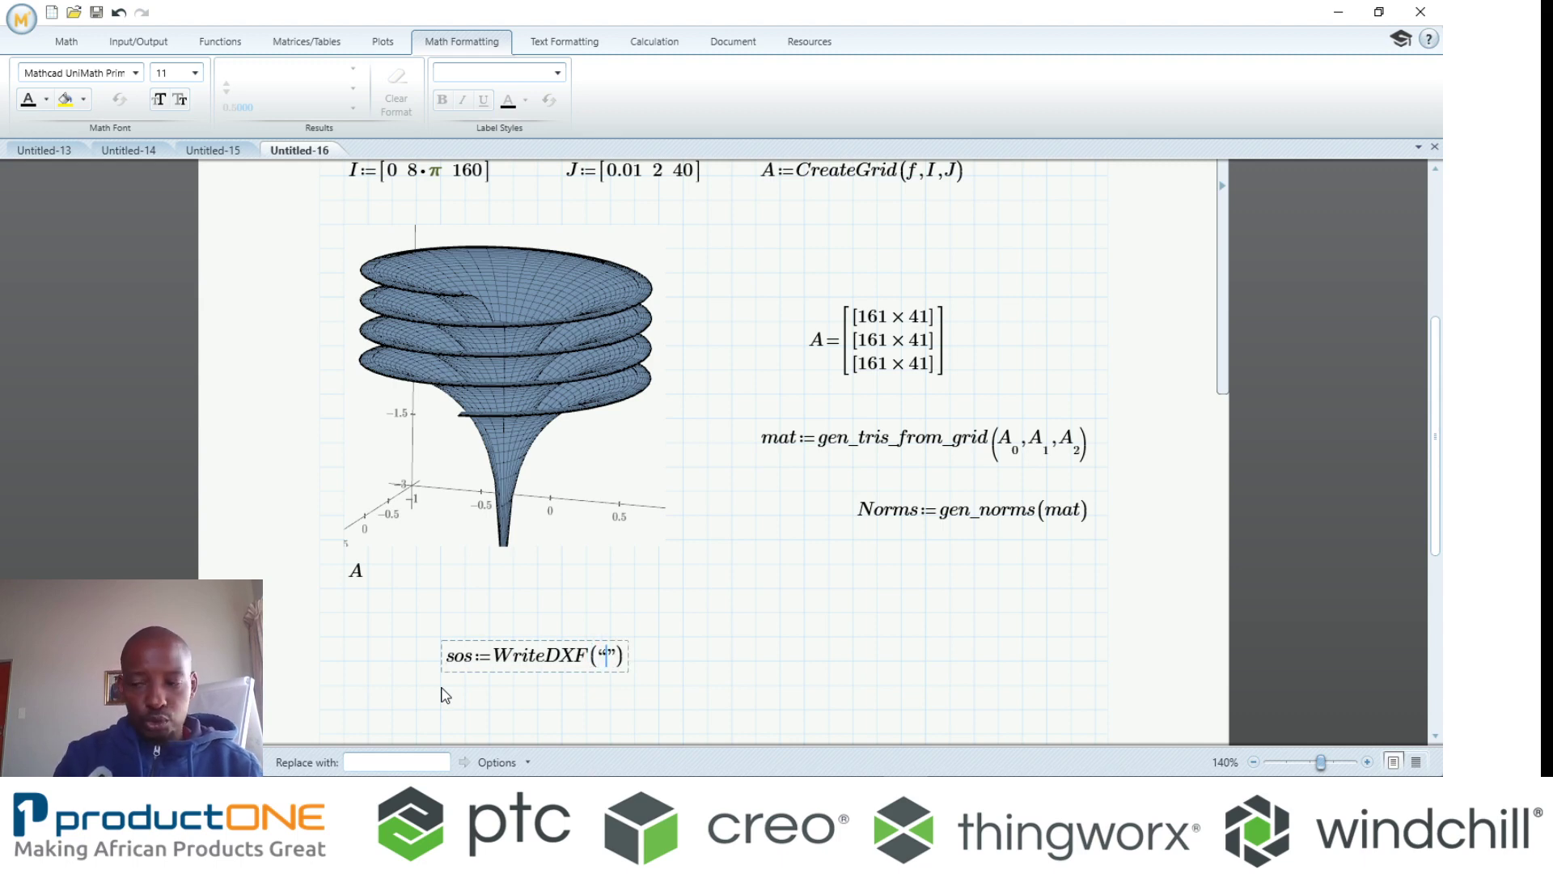
{"action": "key", "text": "ctrl+v"}
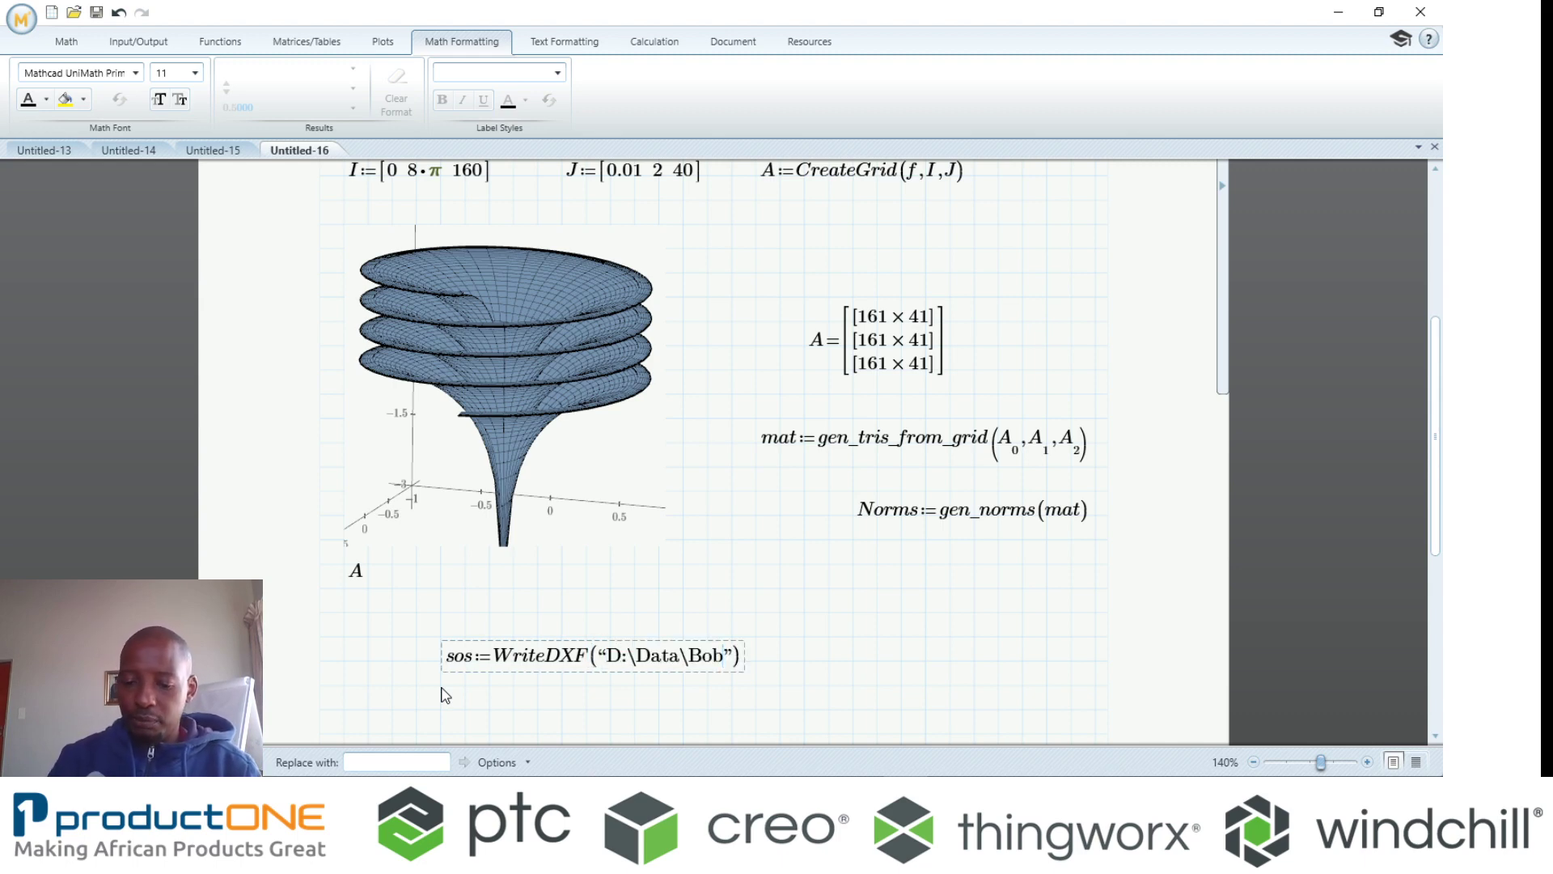
{"action": "type", "text": "\\"}
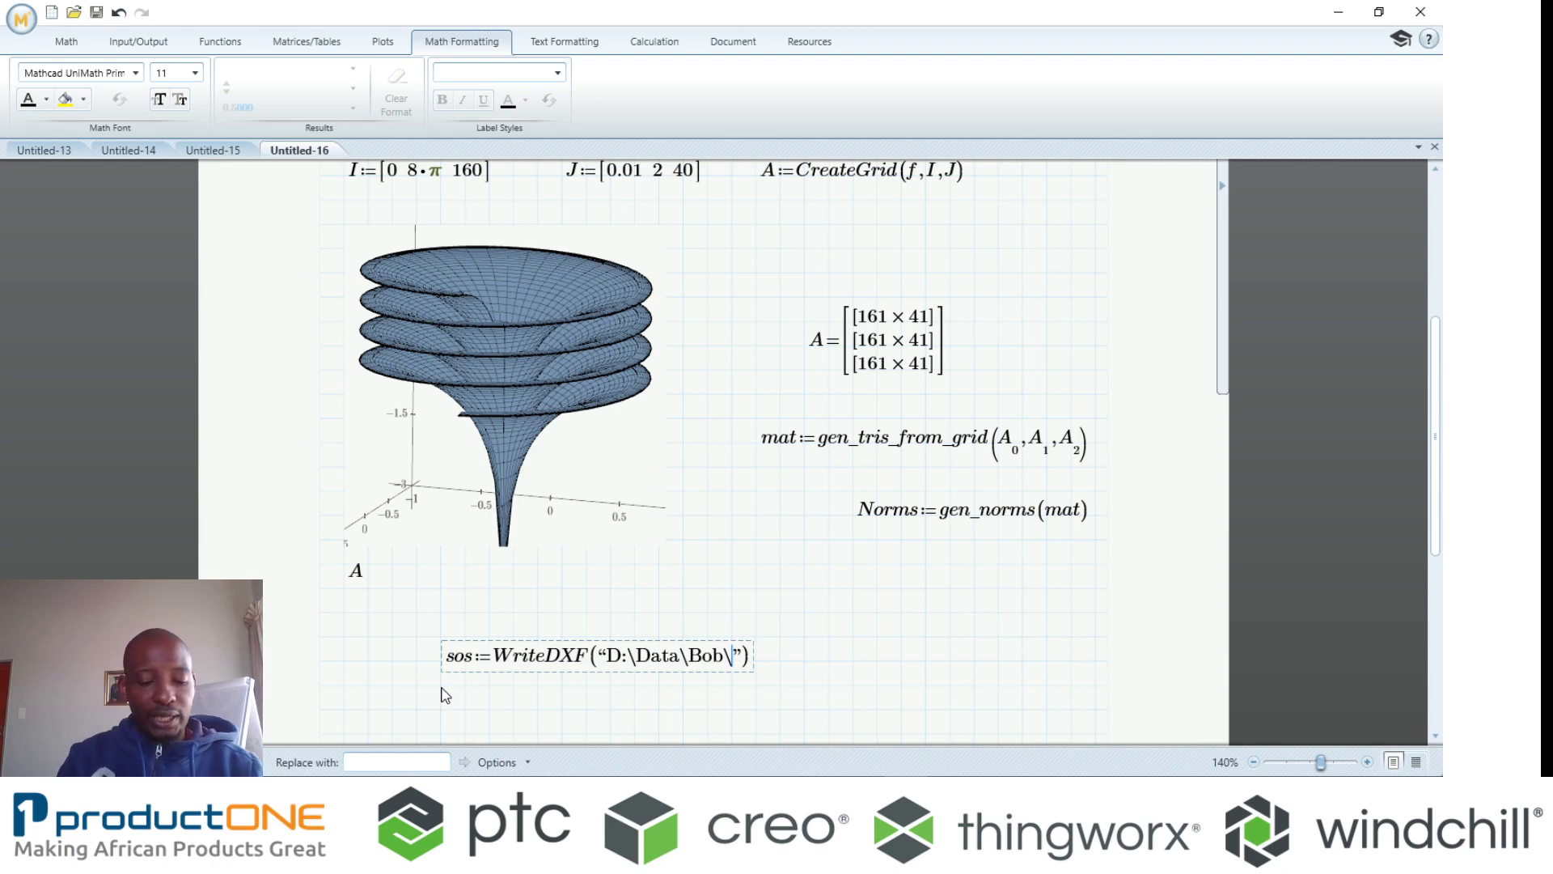
{"action": "type", "text": "Zulu"}
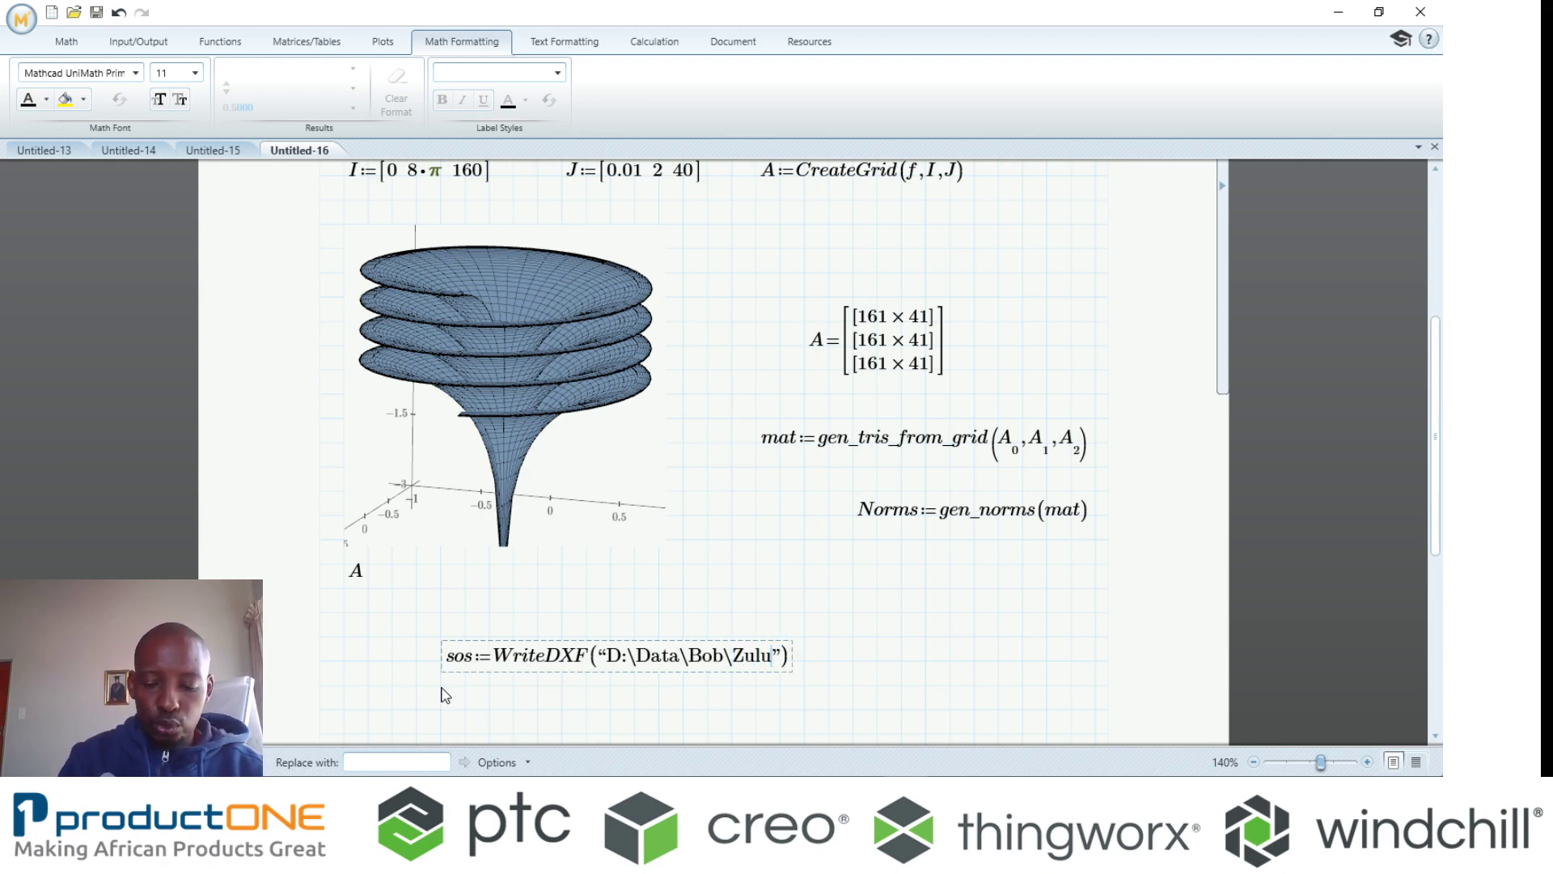
{"action": "type", "text": ".dxf”"}
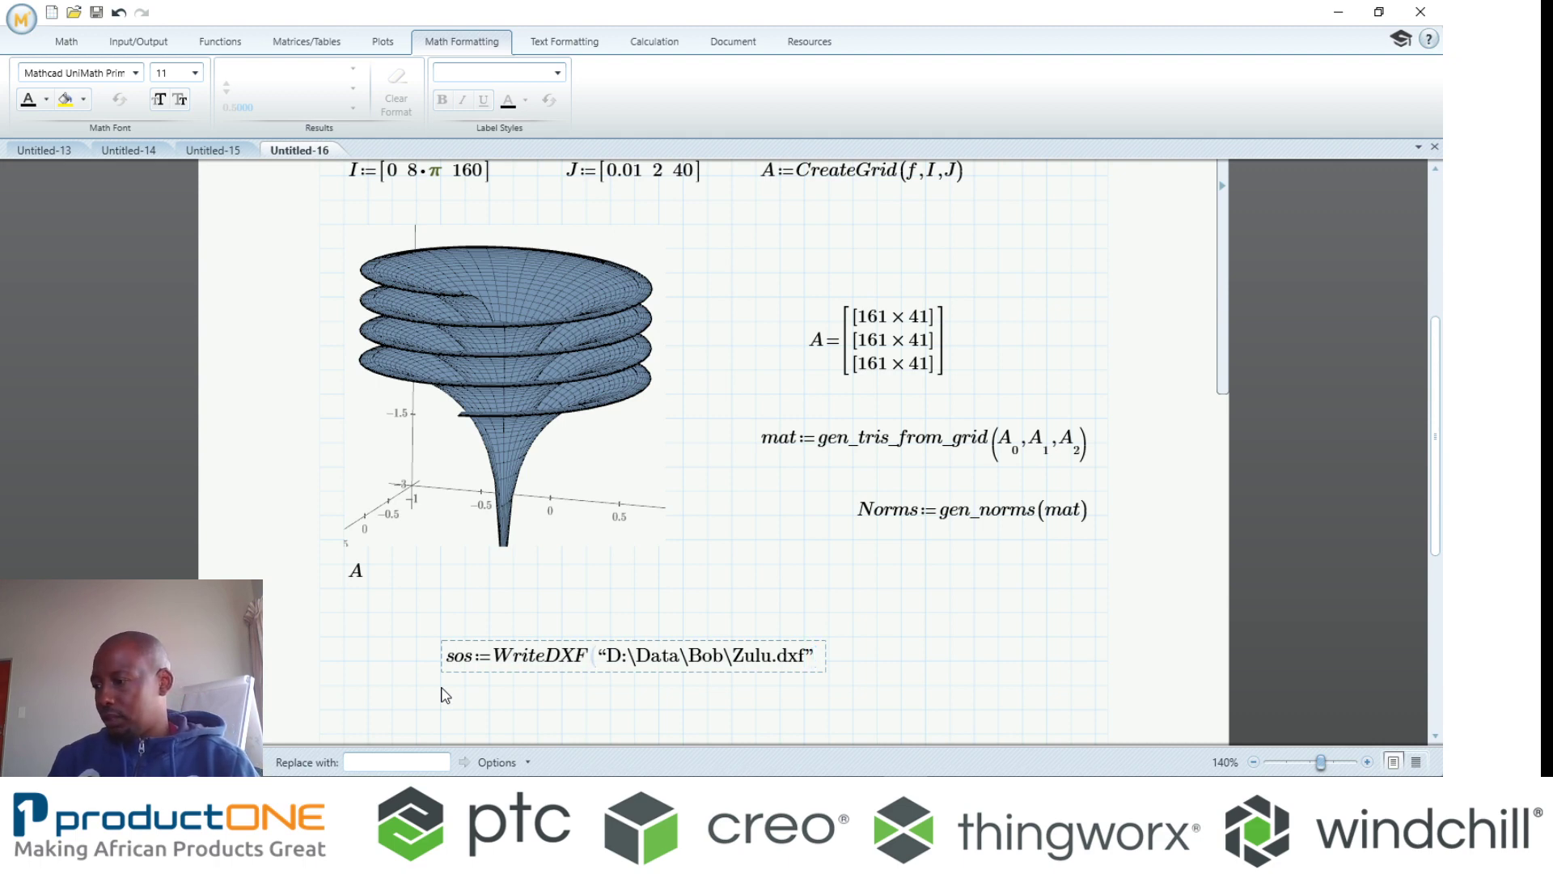
{"action": "type", "text": ","}
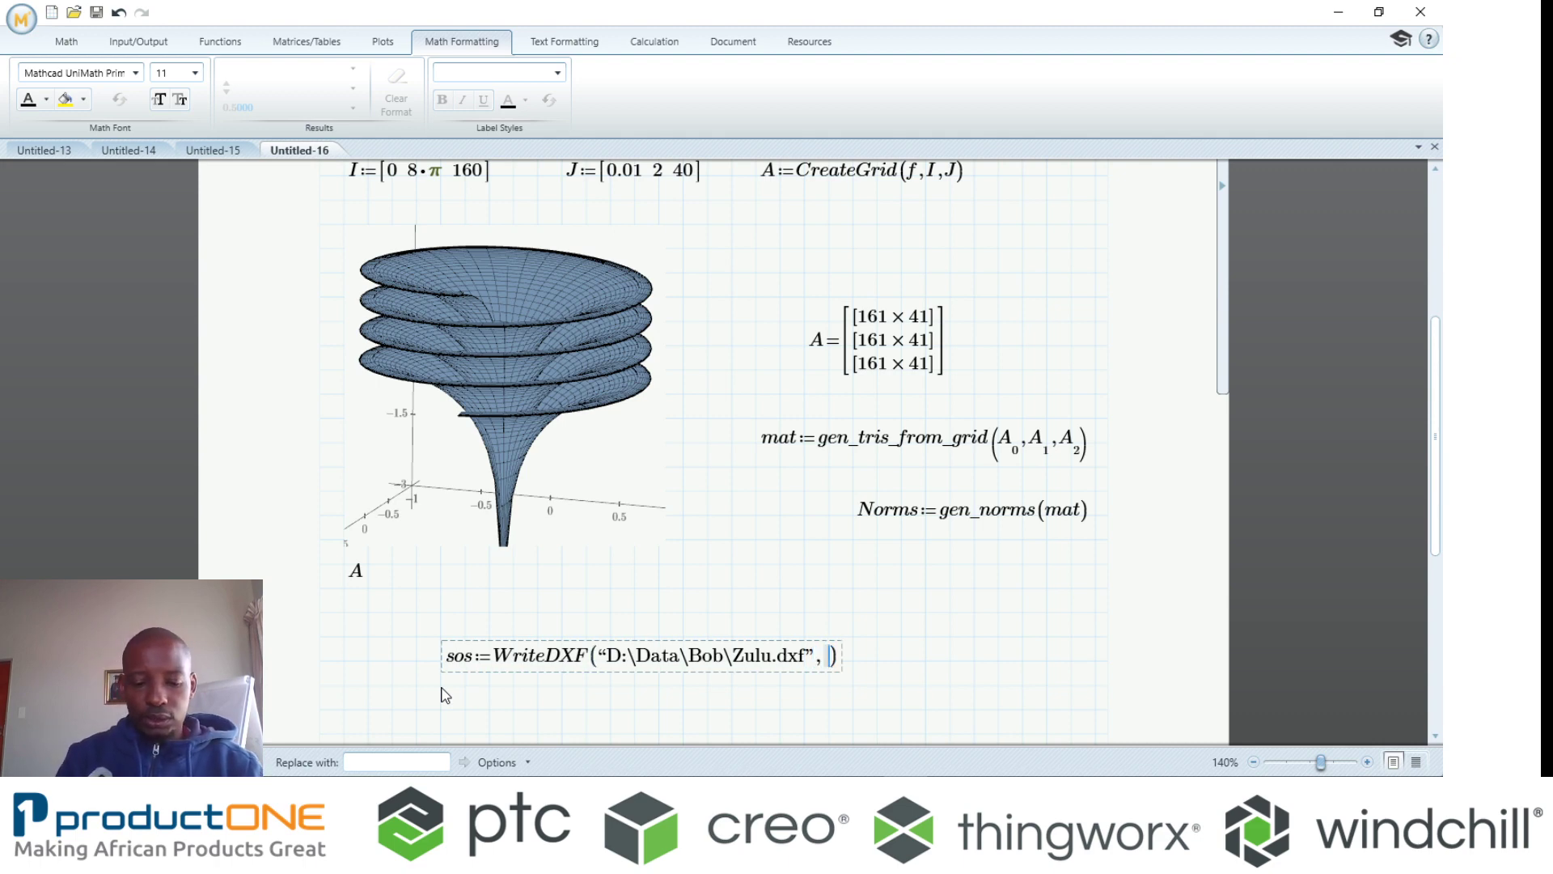
{"action": "type", "text": "mat,"}
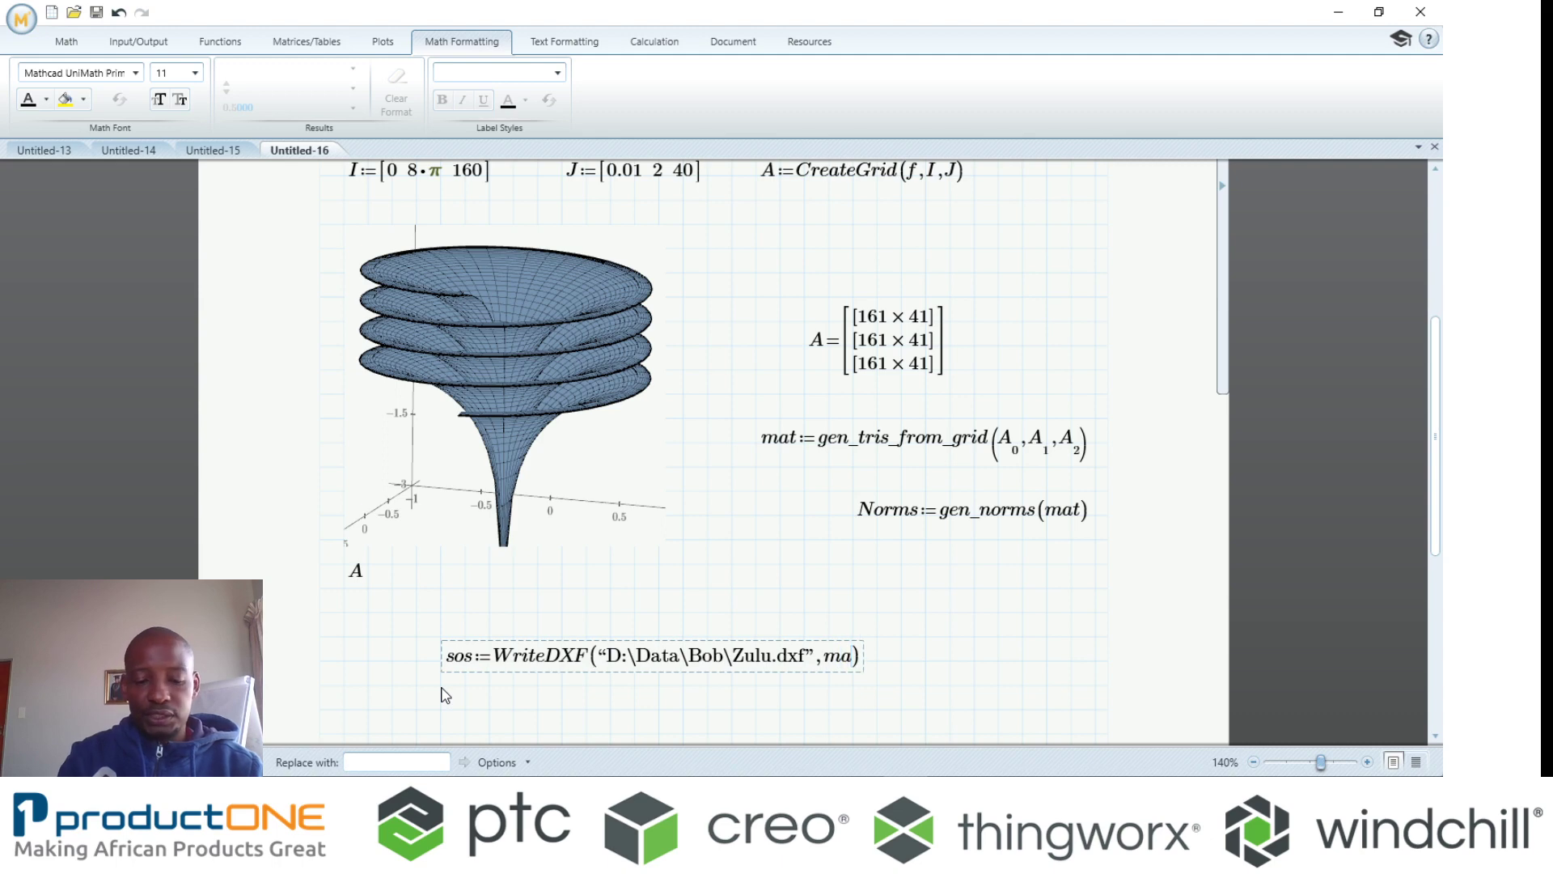
{"action": "type", "text": "Norms"}
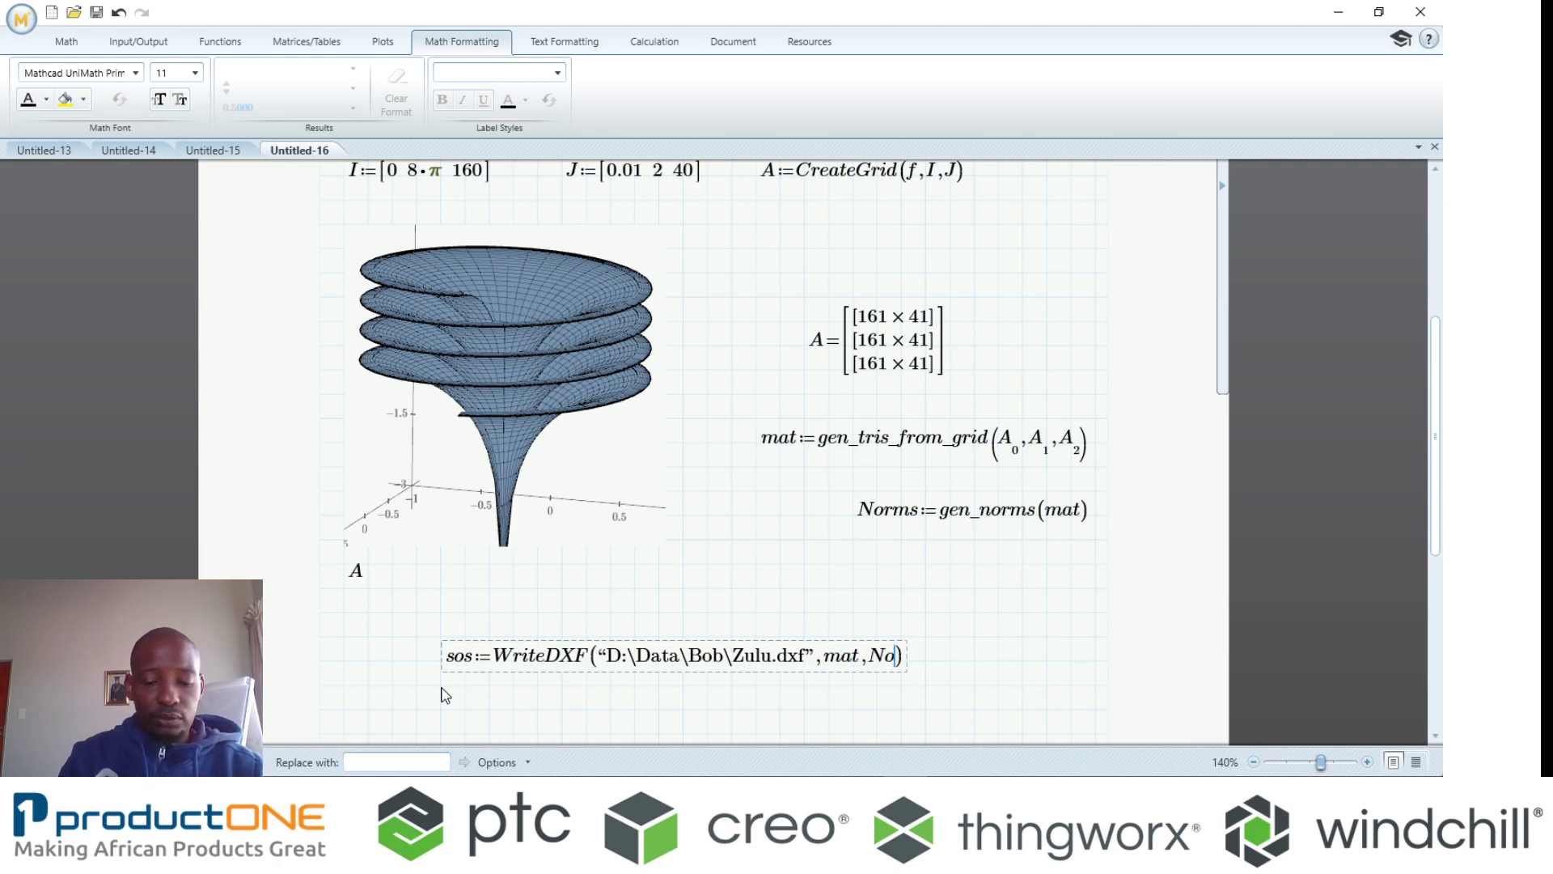
{"action": "left_click", "coordinate": [442, 688]}
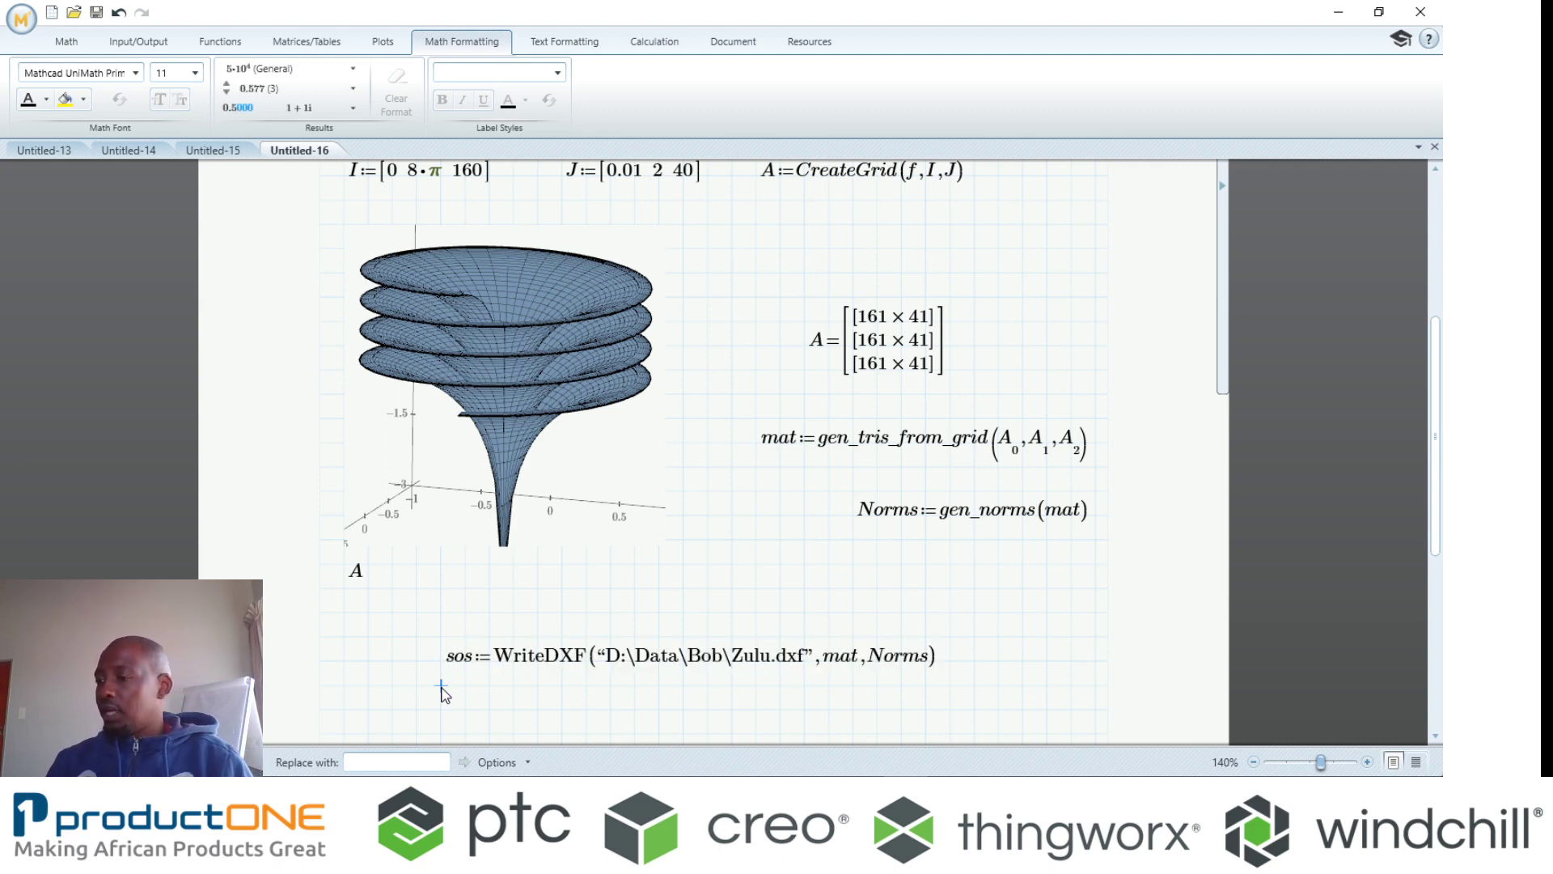
- Check the D:\Data\Bob folder in File Explorer for the exported DXF file
{"action": "left_click", "coordinate": [576, 857]}
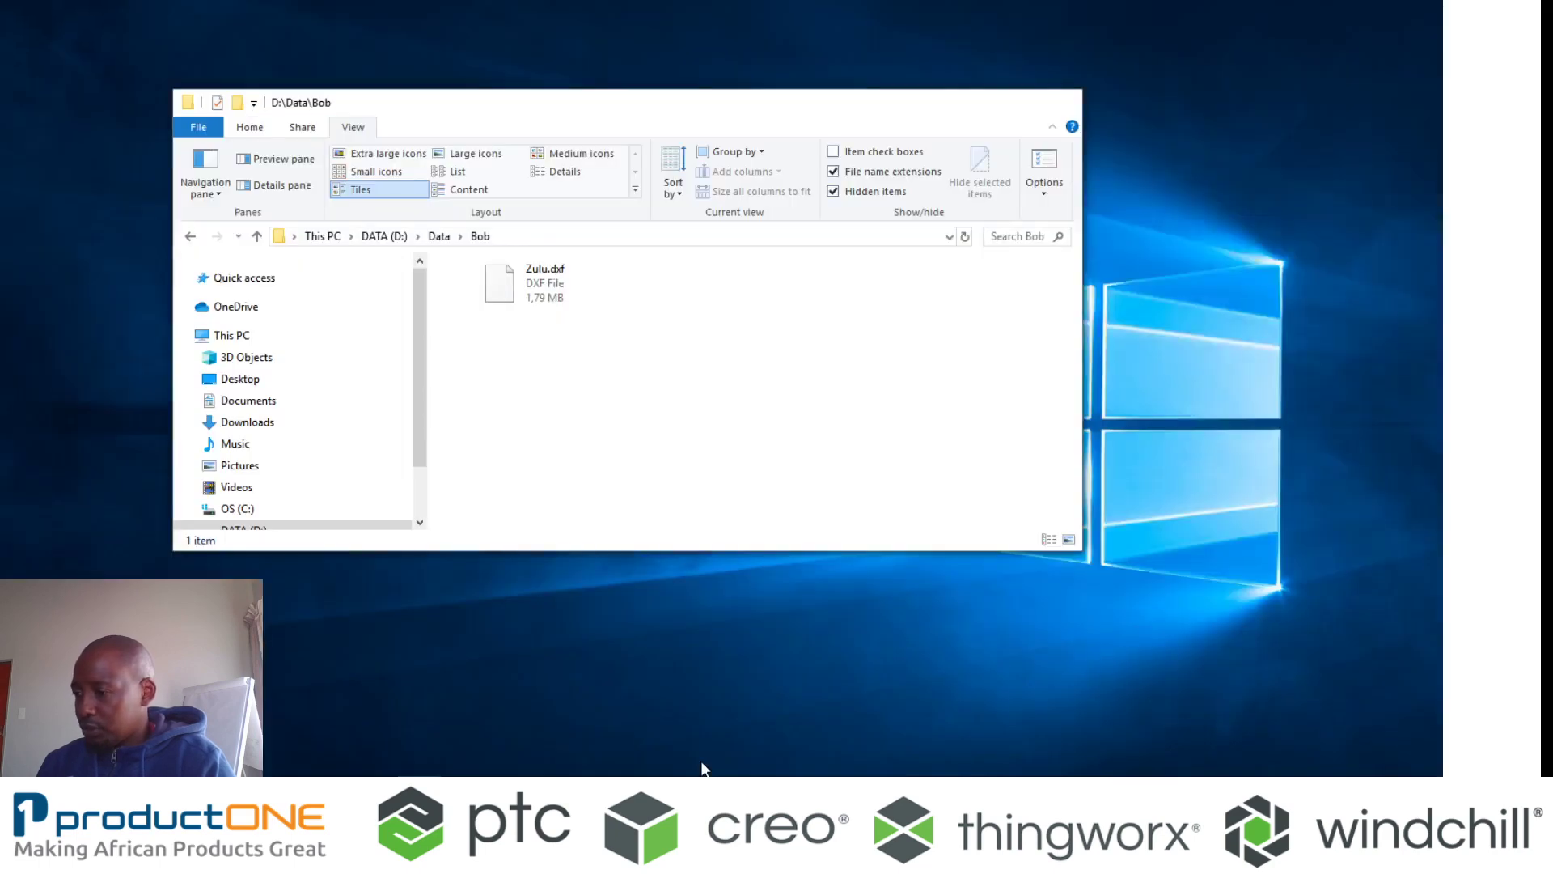
{"action": "left_click", "coordinate": [669, 720]}
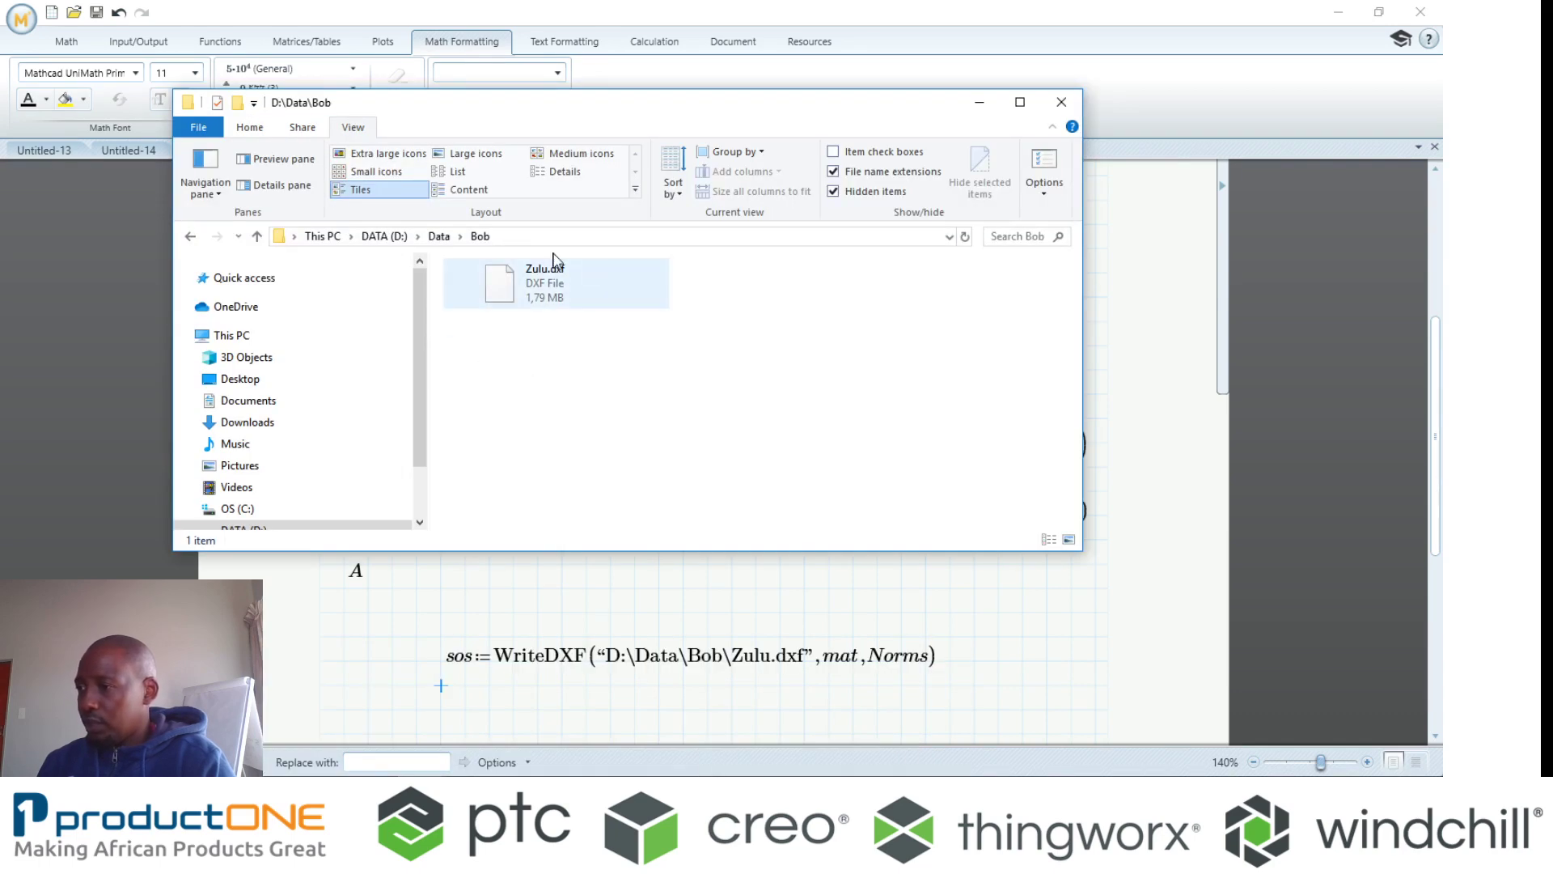
{"action": "mouse_move", "coordinate": [556, 295]}
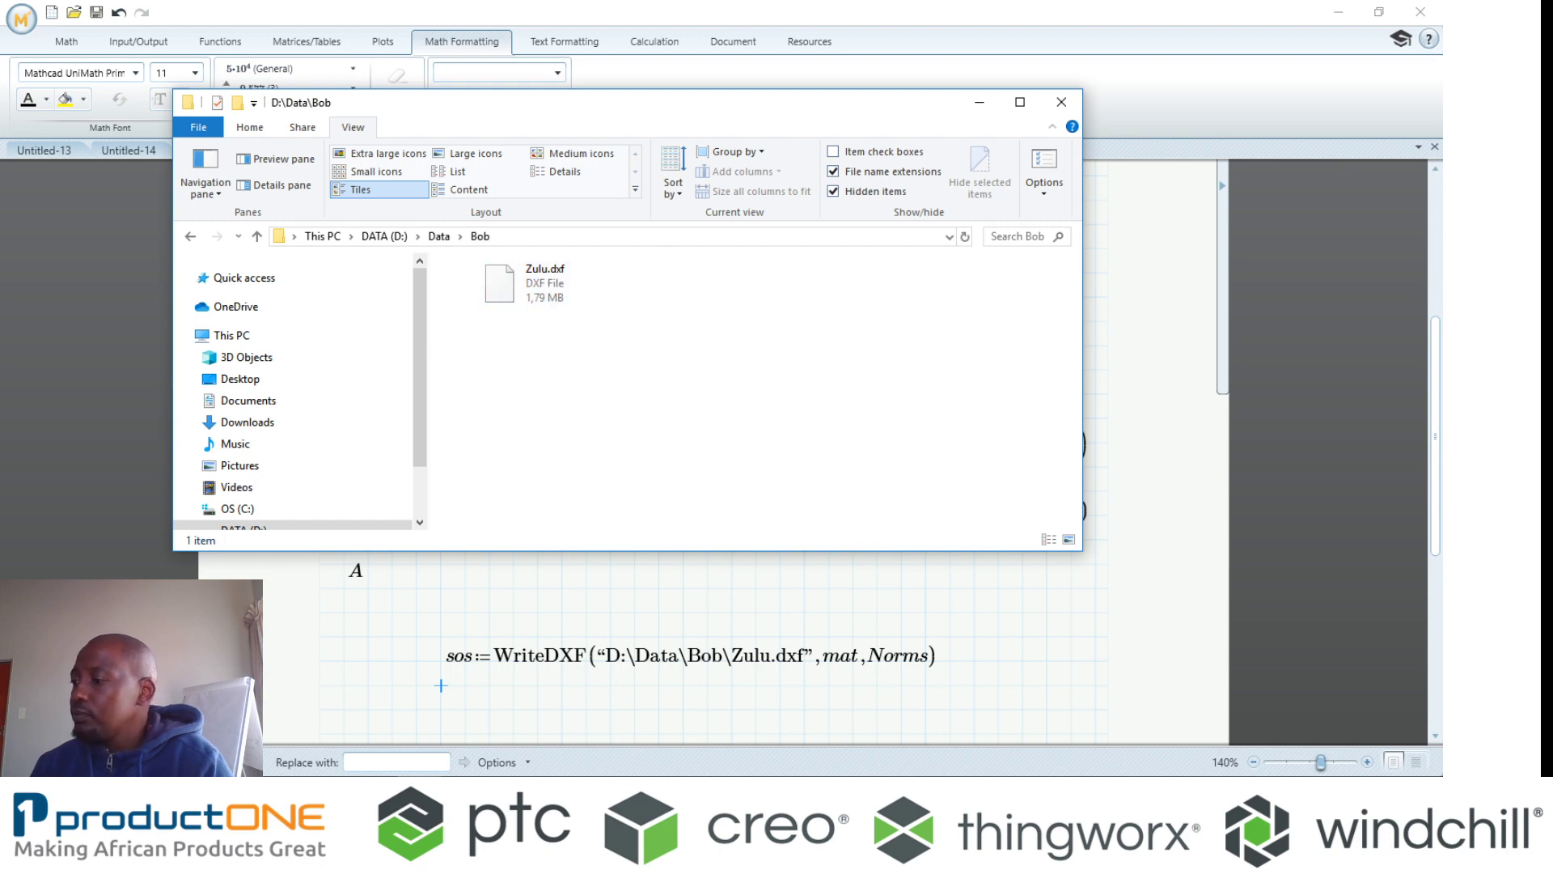
- Import Zulu.dxf from the D:\Data\Bob folder into Creo Parametric as a new part with the Automatic import type
{"action": "key", "text": "alt+Tab"}
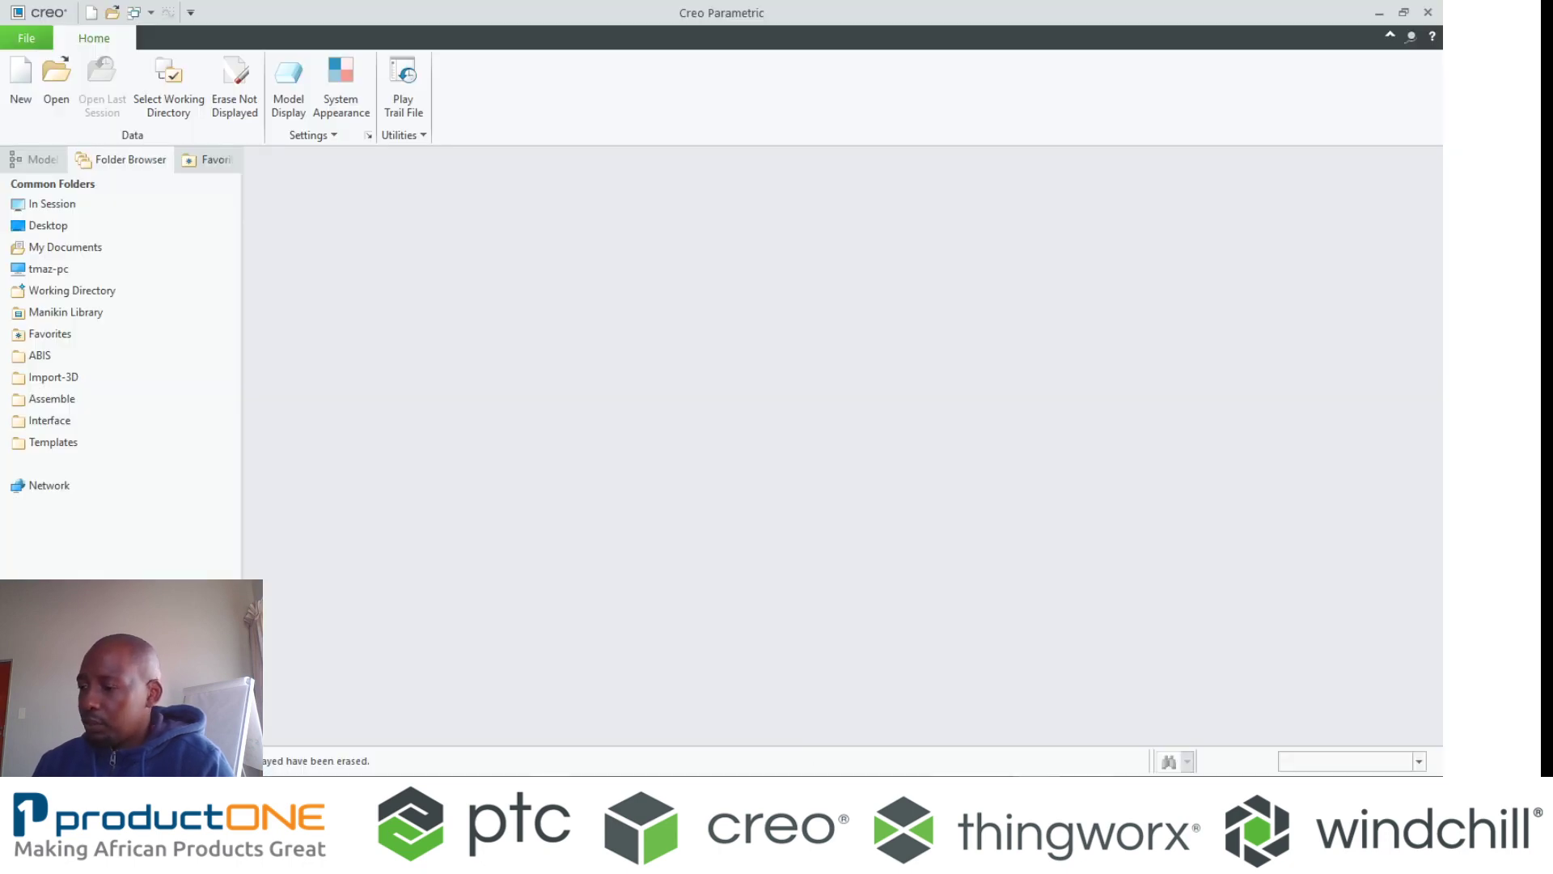
{"action": "key", "text": "alt+Tab"}
{"action": "key", "text": "Tab"}
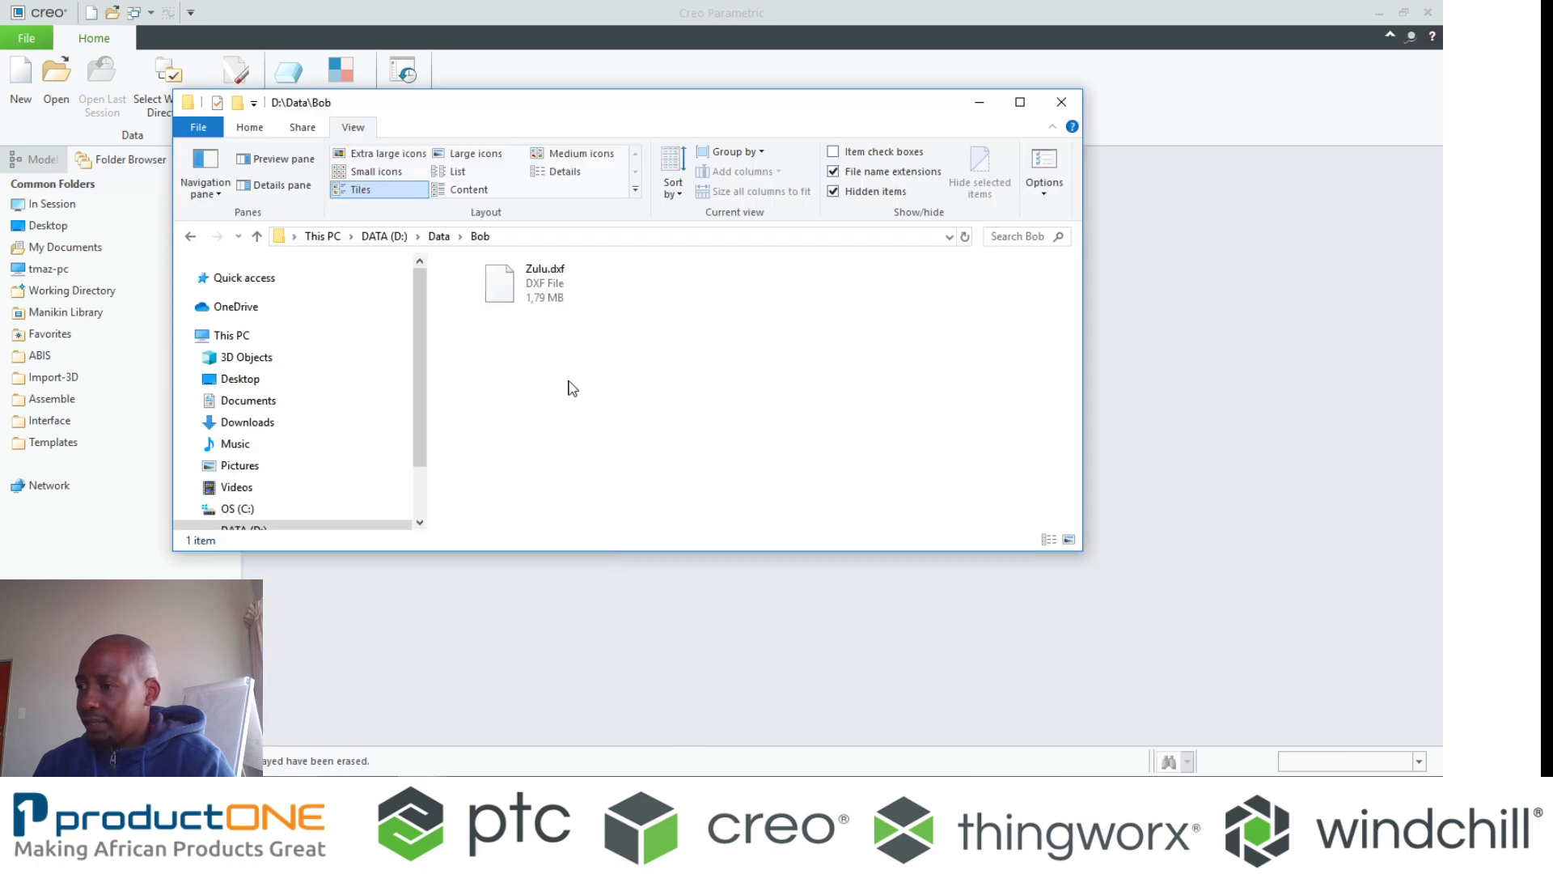
{"action": "left_click_drag", "start_coordinate": [526, 287], "coordinate": [1182, 447]}
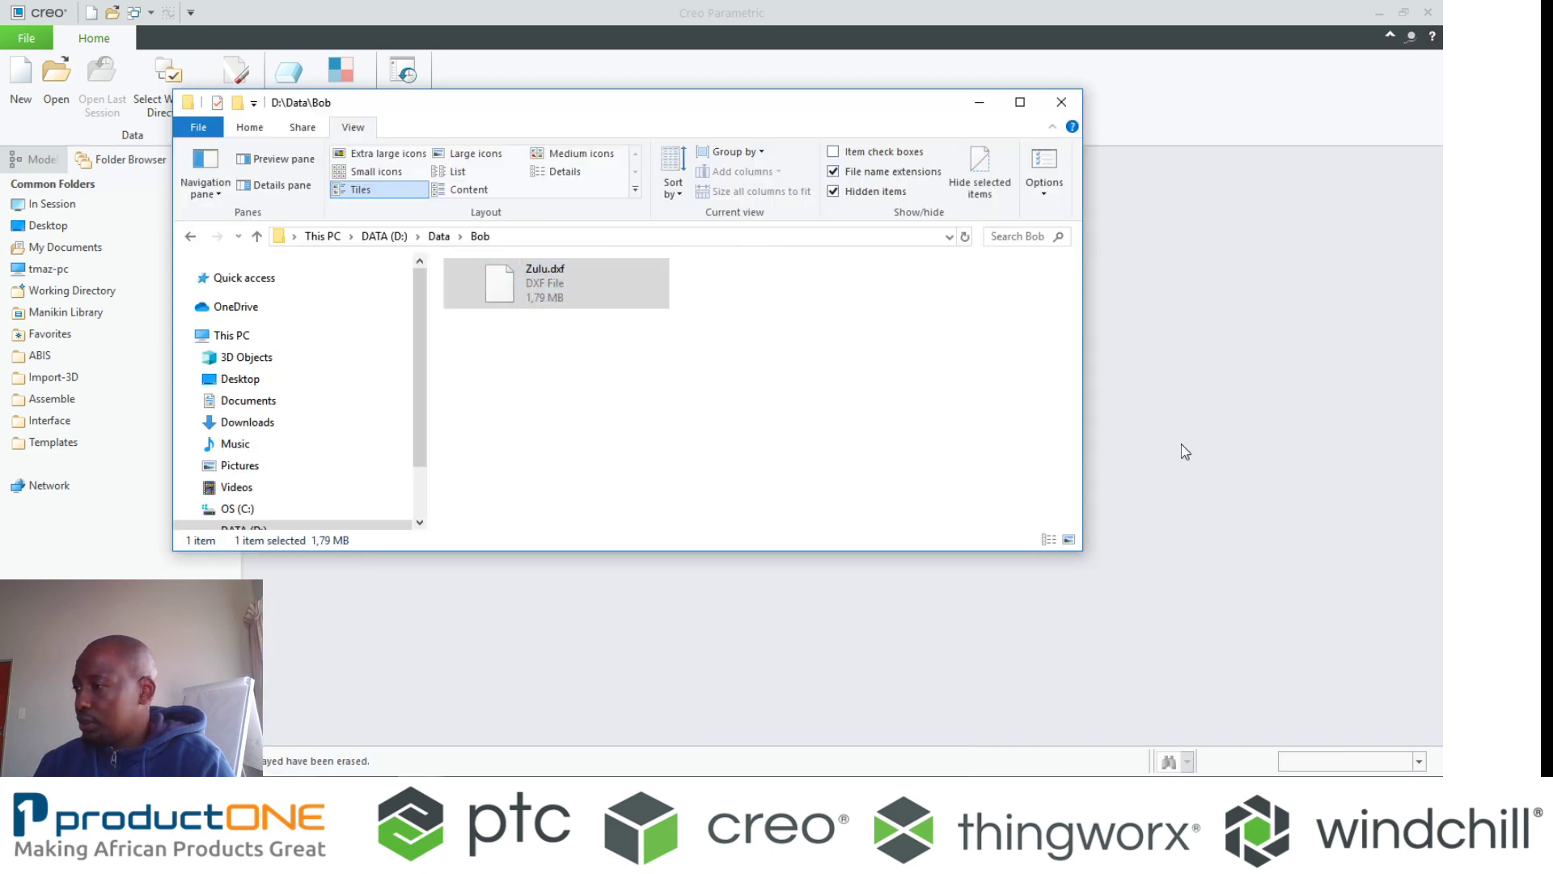
{"action": "left_click", "coordinate": [980, 105]}
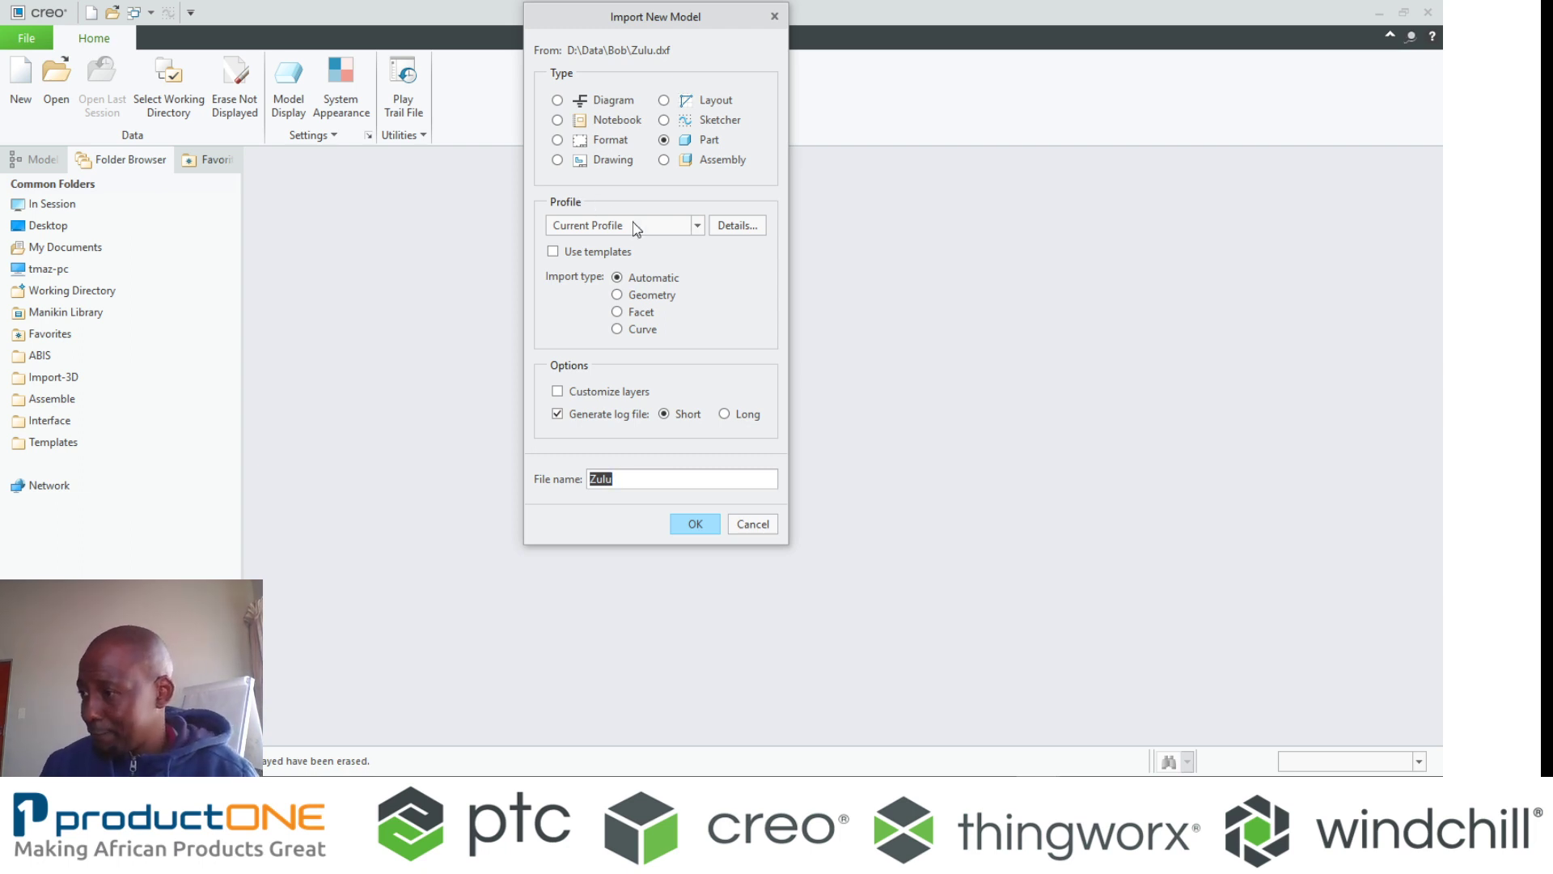
{"action": "left_click", "coordinate": [696, 524]}
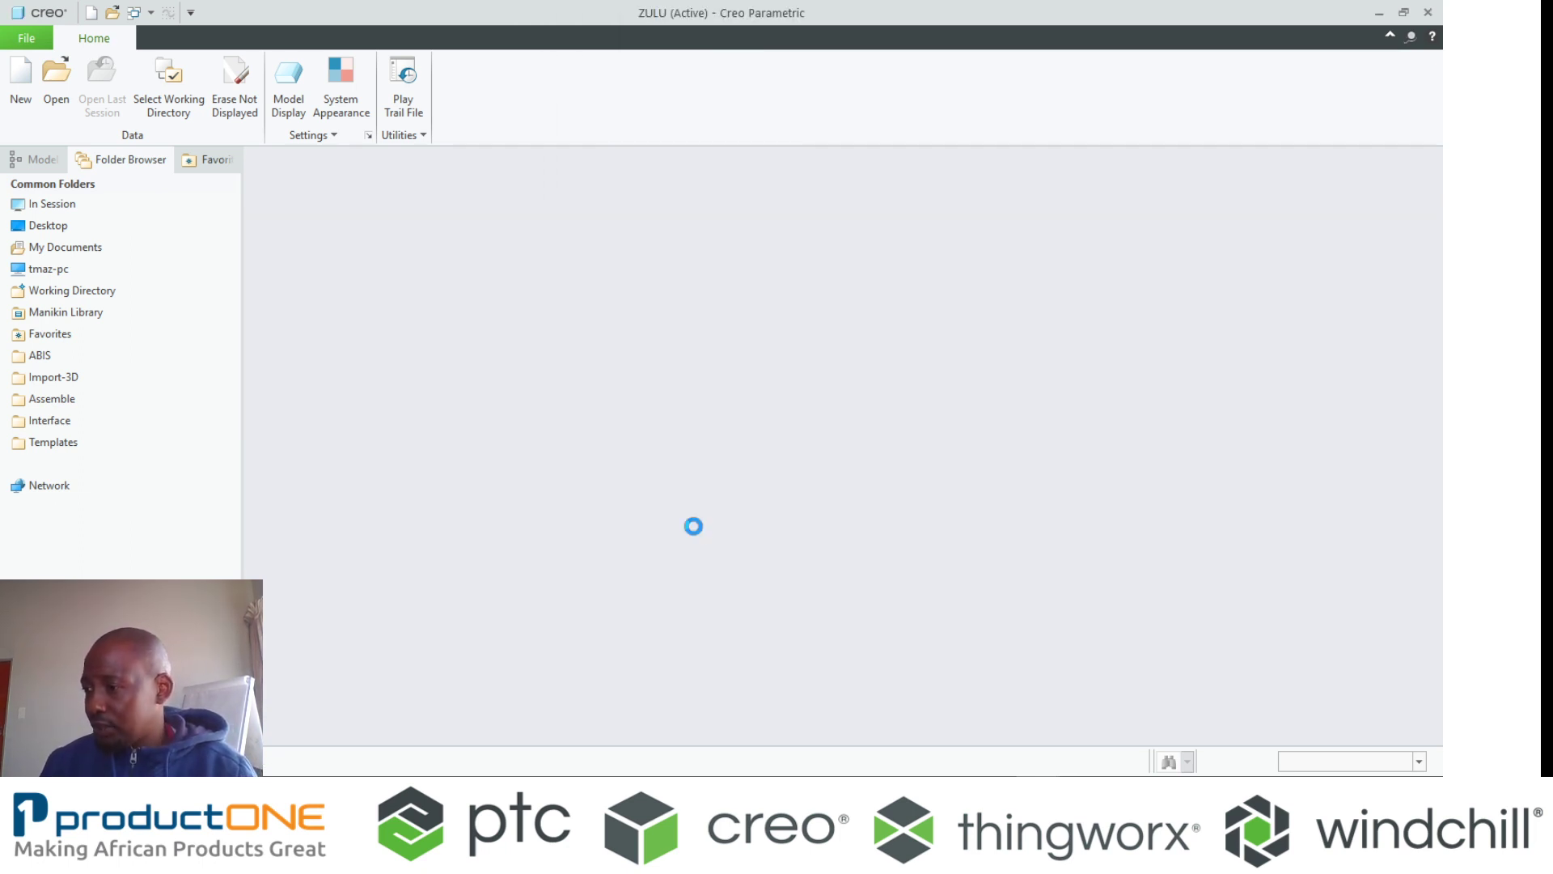
- Try Shading With Reflections on the imported ZULU model, set its display style to Shading, and inspect the spiral from different angles
{"action": "left_click_drag", "start_coordinate": [788, 293], "coordinate": [677, 329]}
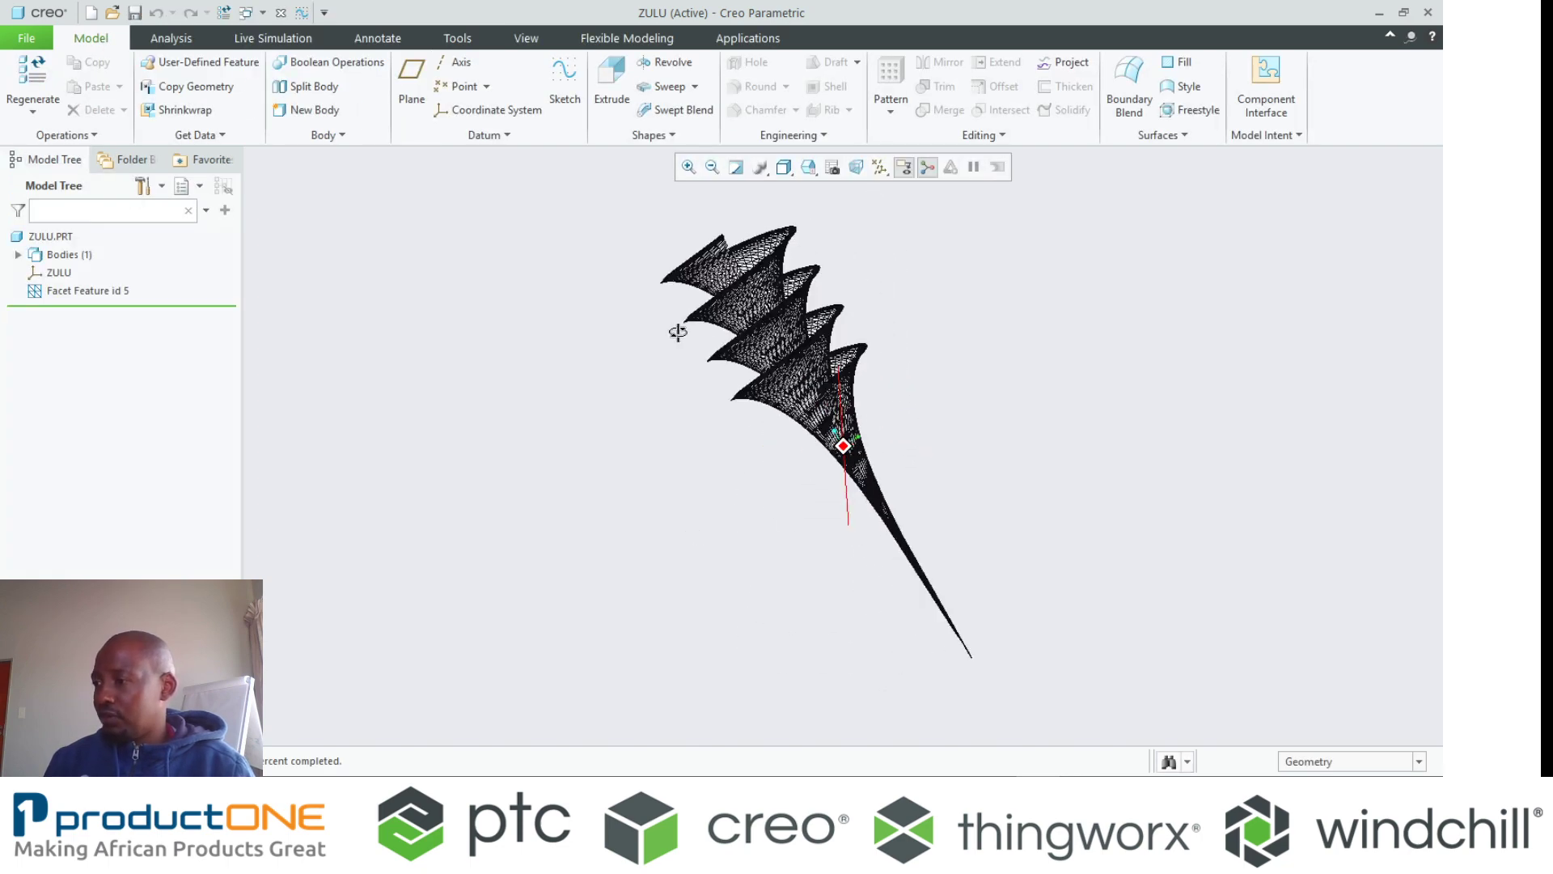
{"action": "scroll", "coordinate": [677, 330], "scroll_direction": "up", "scroll_amount": 5}
{"action": "left_click", "coordinate": [784, 167]}
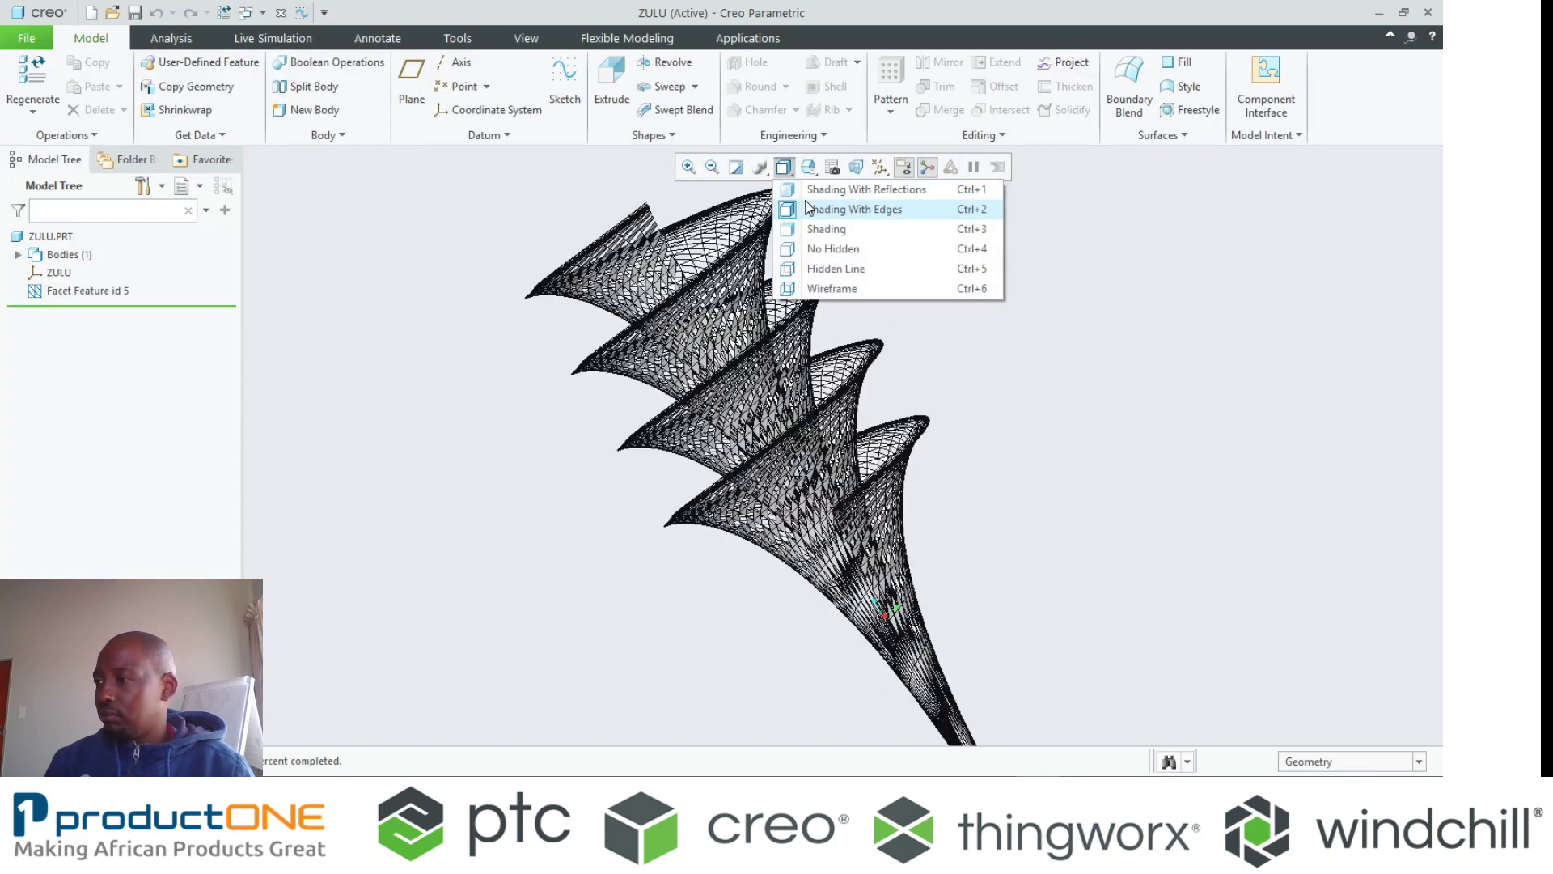
{"action": "left_click", "coordinate": [810, 189]}
{"action": "left_click", "coordinate": [784, 168]}
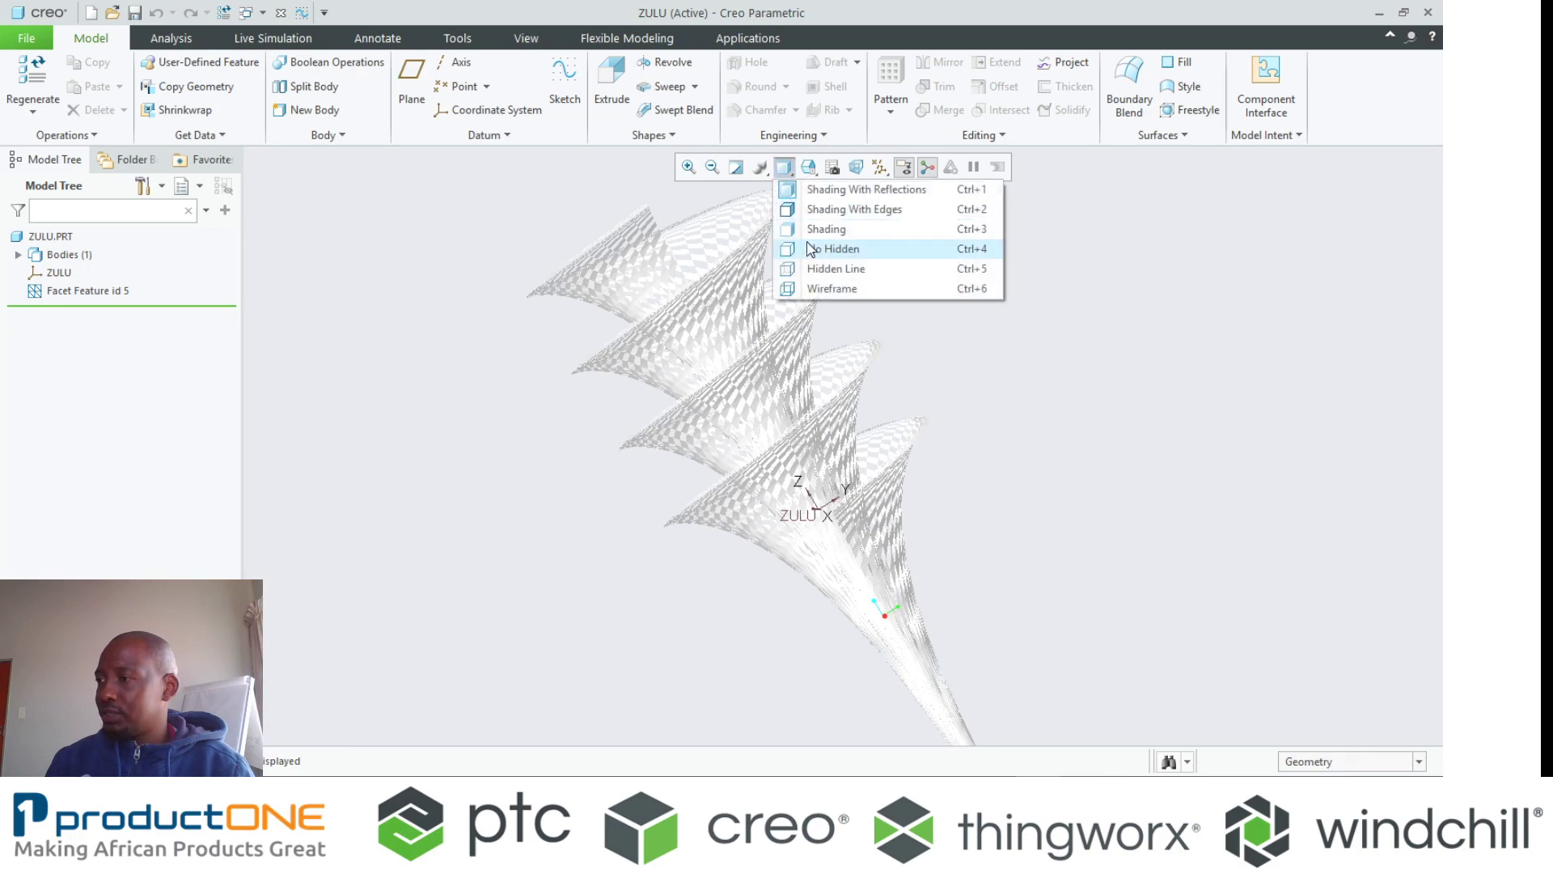
{"action": "left_click", "coordinate": [795, 228]}
{"action": "mouse_move", "coordinate": [757, 300]}
{"action": "left_mouse_down"}
{"action": "mouse_move", "coordinate": [745, 319]}
{"action": "mouse_move", "coordinate": [863, 322]}
{"action": "mouse_move", "coordinate": [792, 369]}
{"action": "mouse_move", "coordinate": [766, 298]}
{"action": "mouse_move", "coordinate": [711, 302]}
{"action": "mouse_move", "coordinate": [660, 380]}
{"action": "left_mouse_up"}
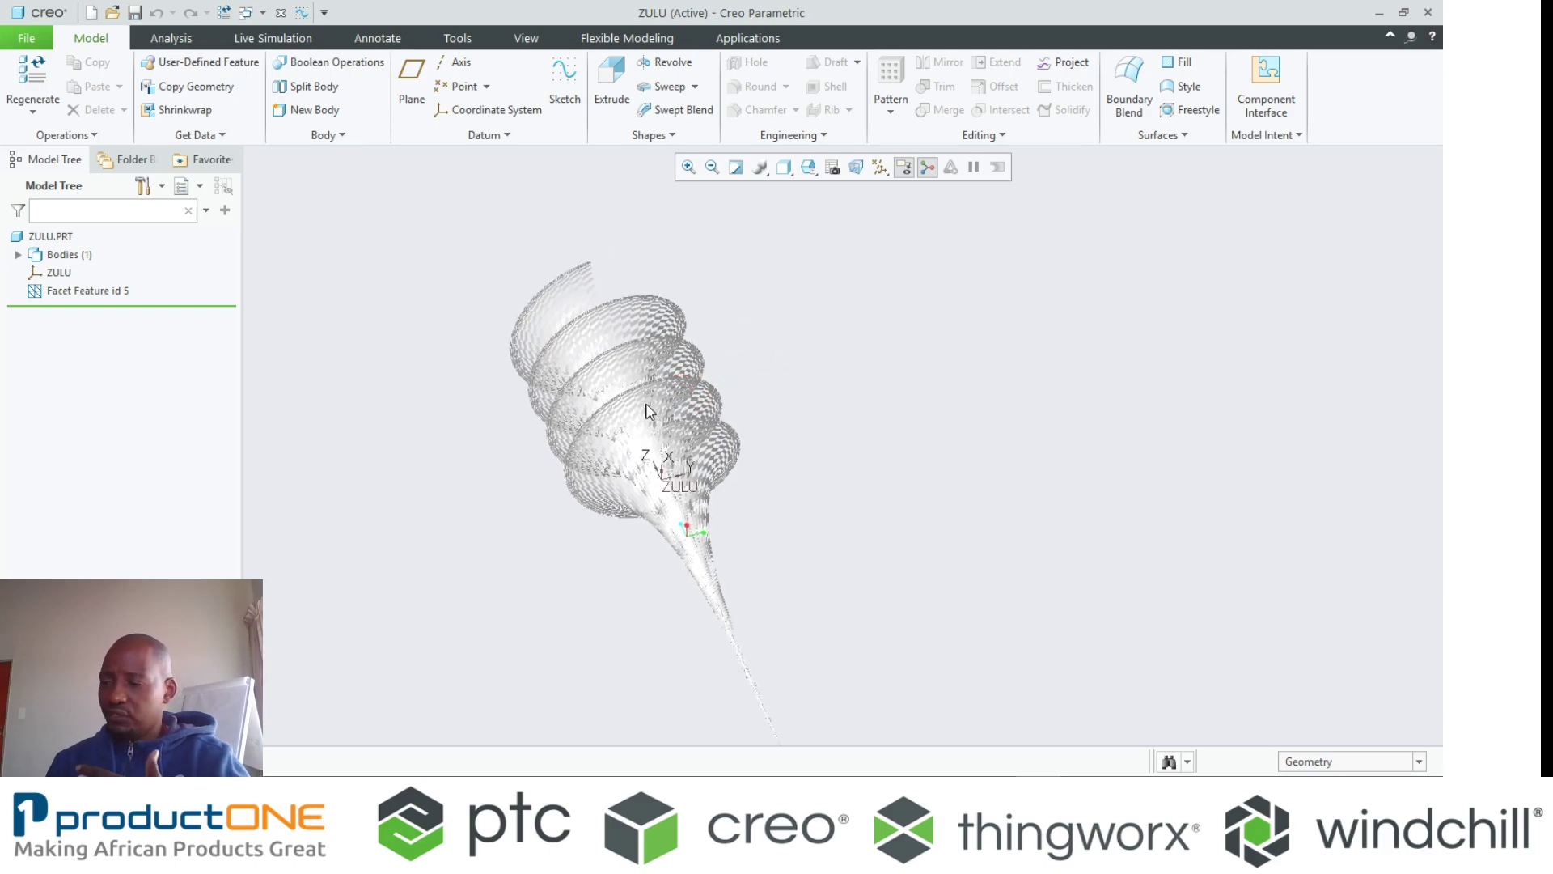
{"action": "scroll", "coordinate": [661, 380], "scroll_direction": "down", "scroll_amount": 6}
{"action": "mouse_move", "coordinate": [655, 473]}
{"action": "left_mouse_down"}
{"action": "mouse_move", "coordinate": [638, 423]}
{"action": "mouse_move", "coordinate": [679, 478]}
{"action": "left_mouse_up"}
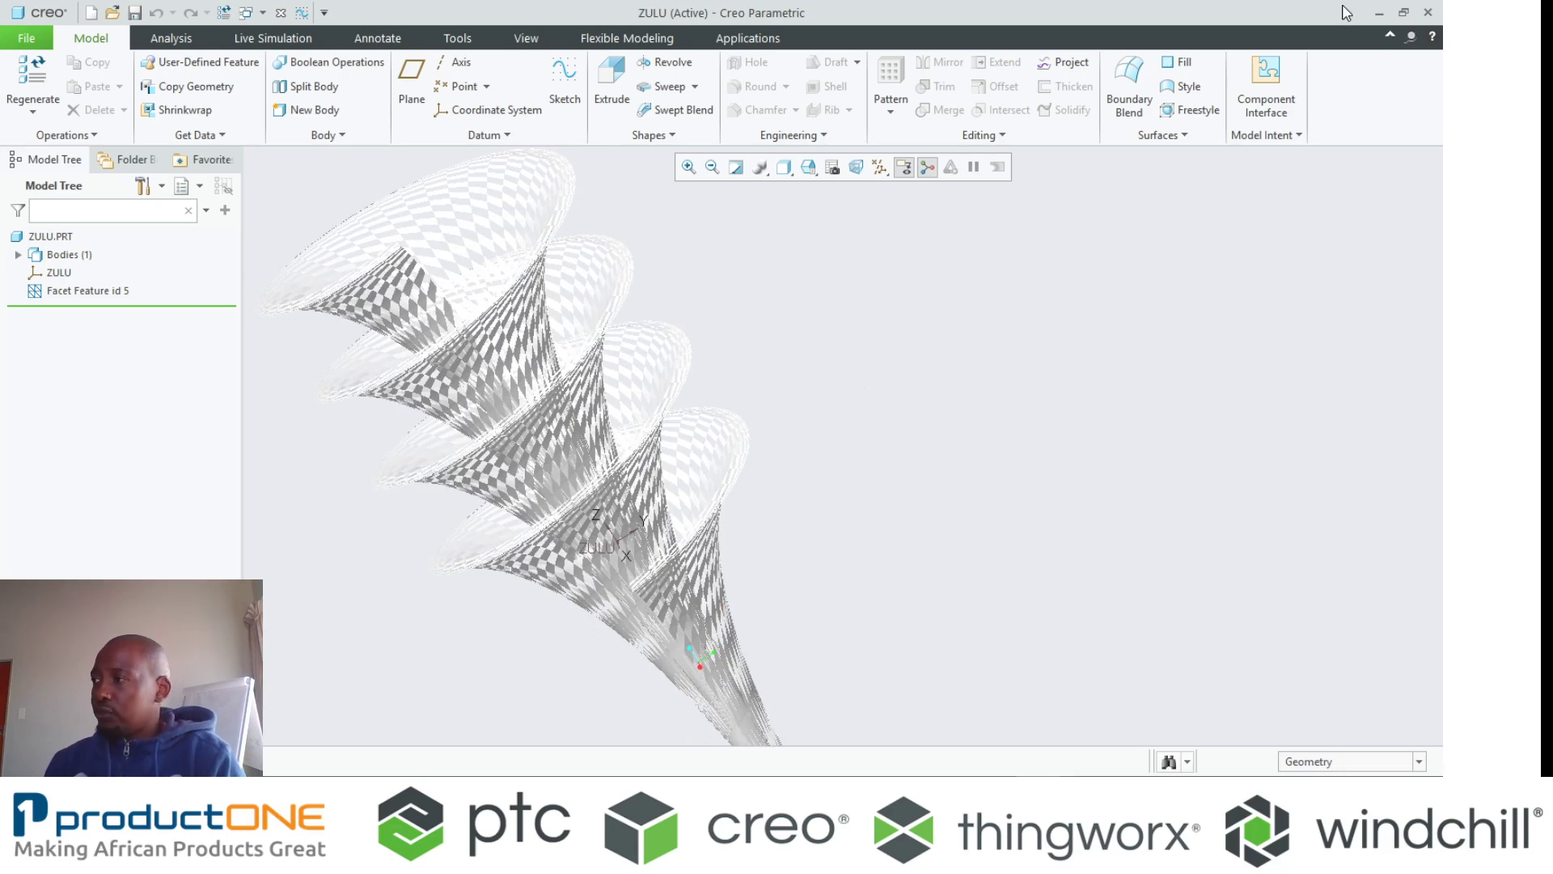
- Return to Mathcad and create a new worksheet from the Asteriod_Mathcad 4.0.mctx template in My Templates
{"action": "left_click", "coordinate": [1380, 13]}
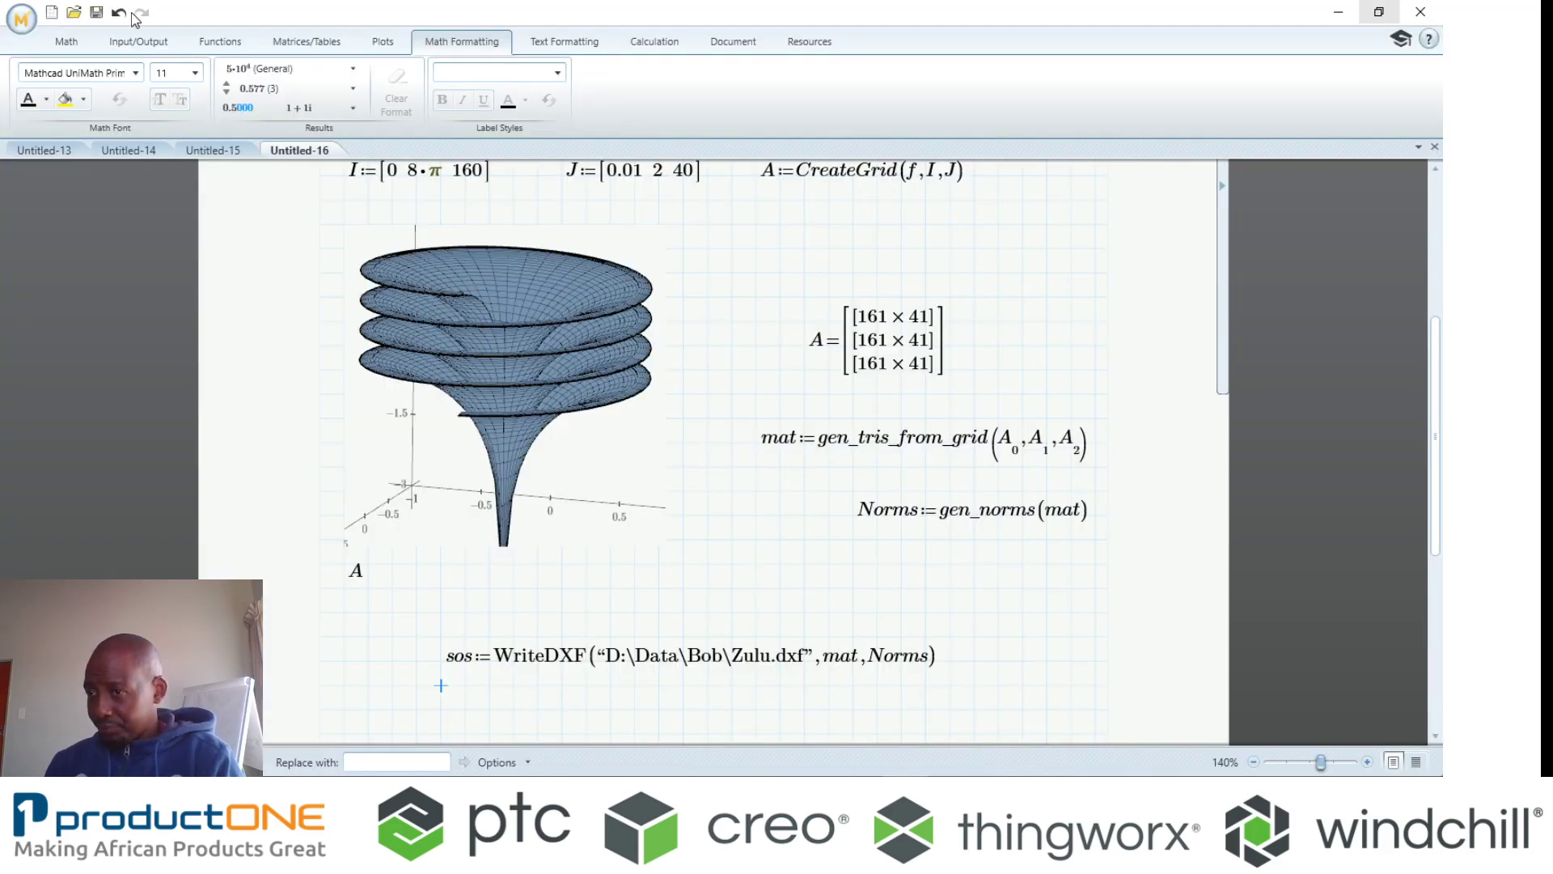
{"action": "left_click", "coordinate": [22, 18]}
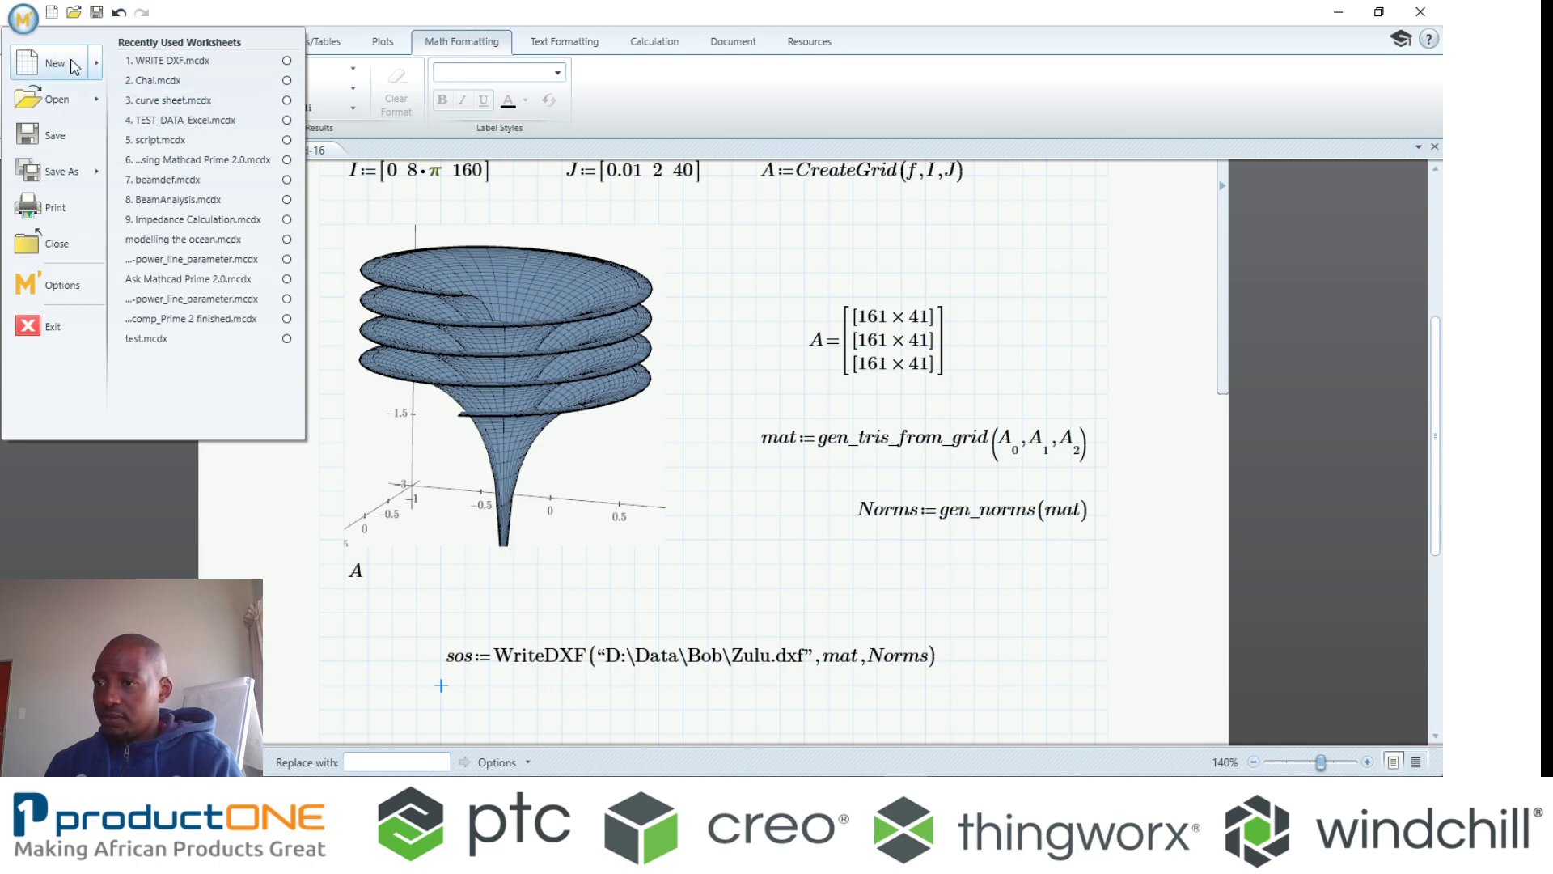
{"action": "mouse_move", "coordinate": [75, 66]}
{"action": "left_click", "coordinate": [197, 94]}
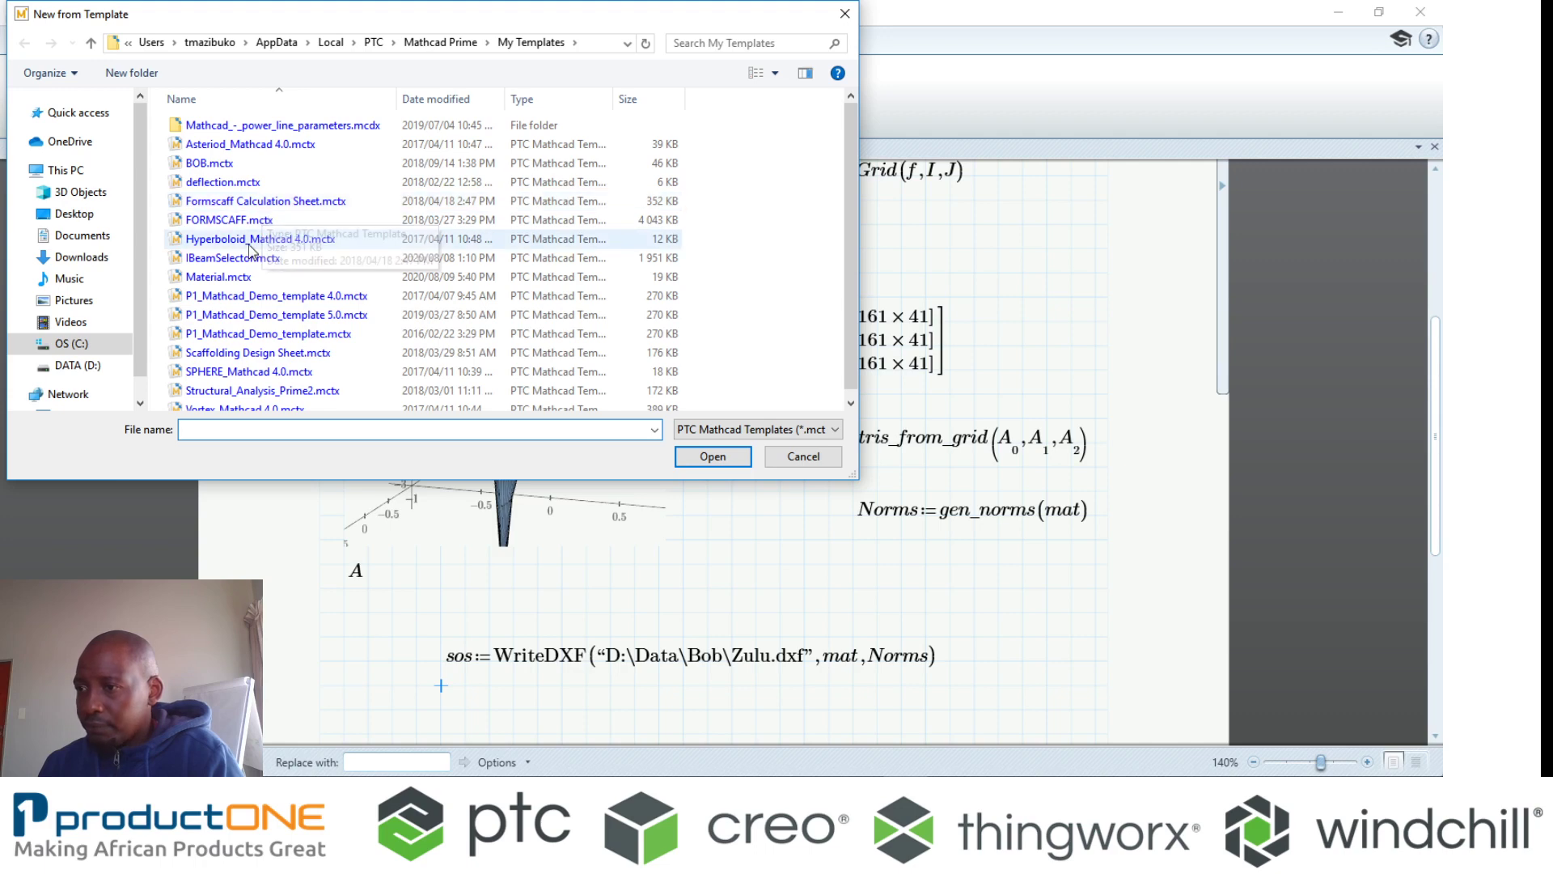
{"action": "double_click", "coordinate": [239, 145]}
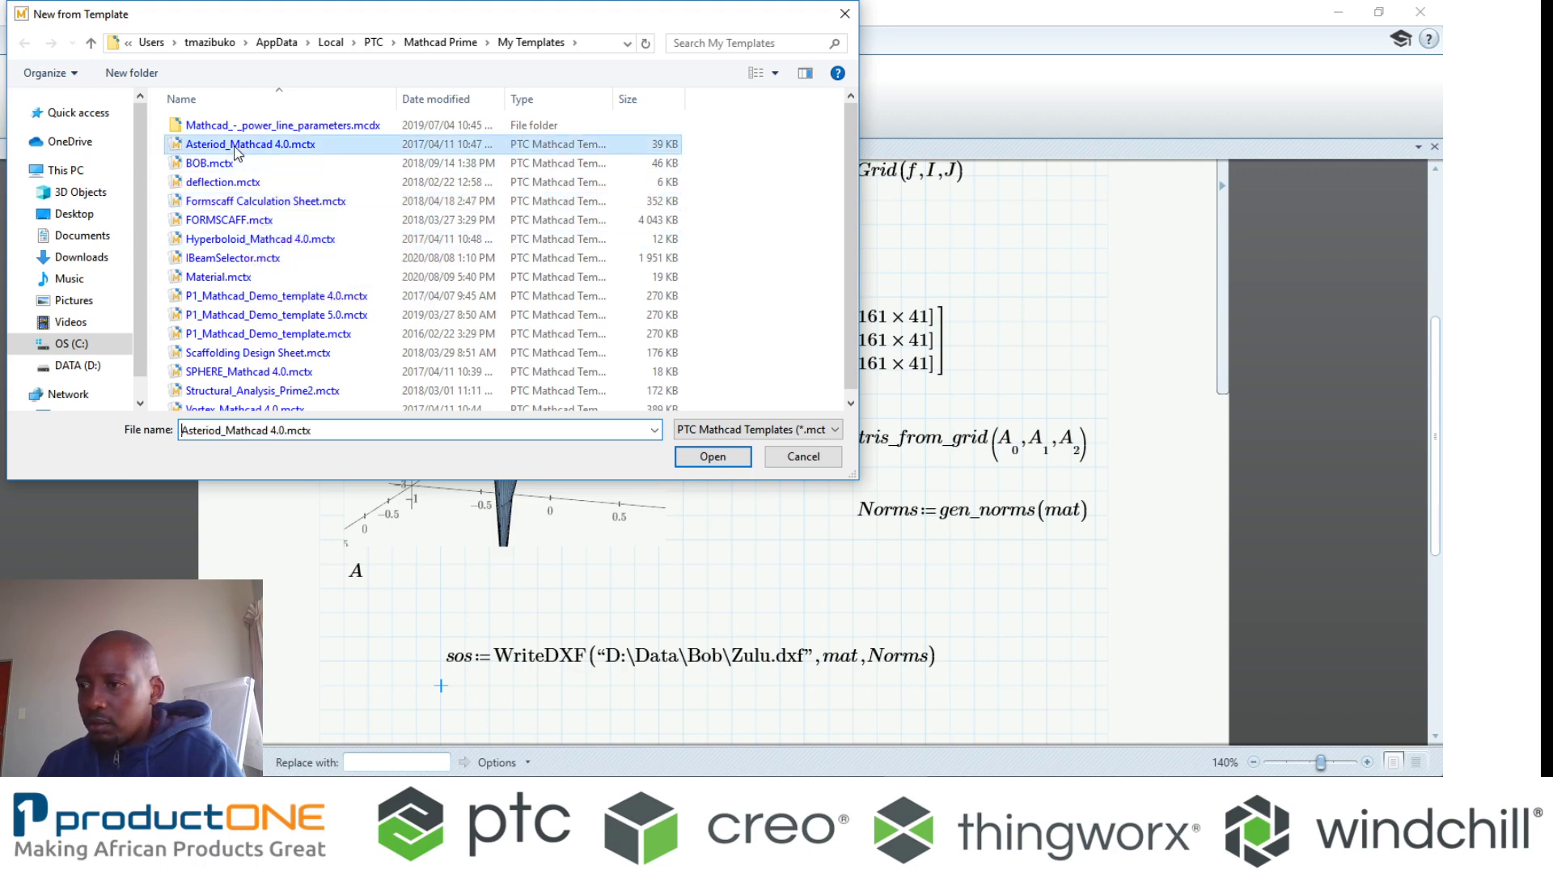
- Begin defining the variable Mike with the WriteSTL function in the empty area below the asteroid surface plot
{"action": "scroll", "coordinate": [407, 356], "scroll_direction": "down", "scroll_amount": 5}
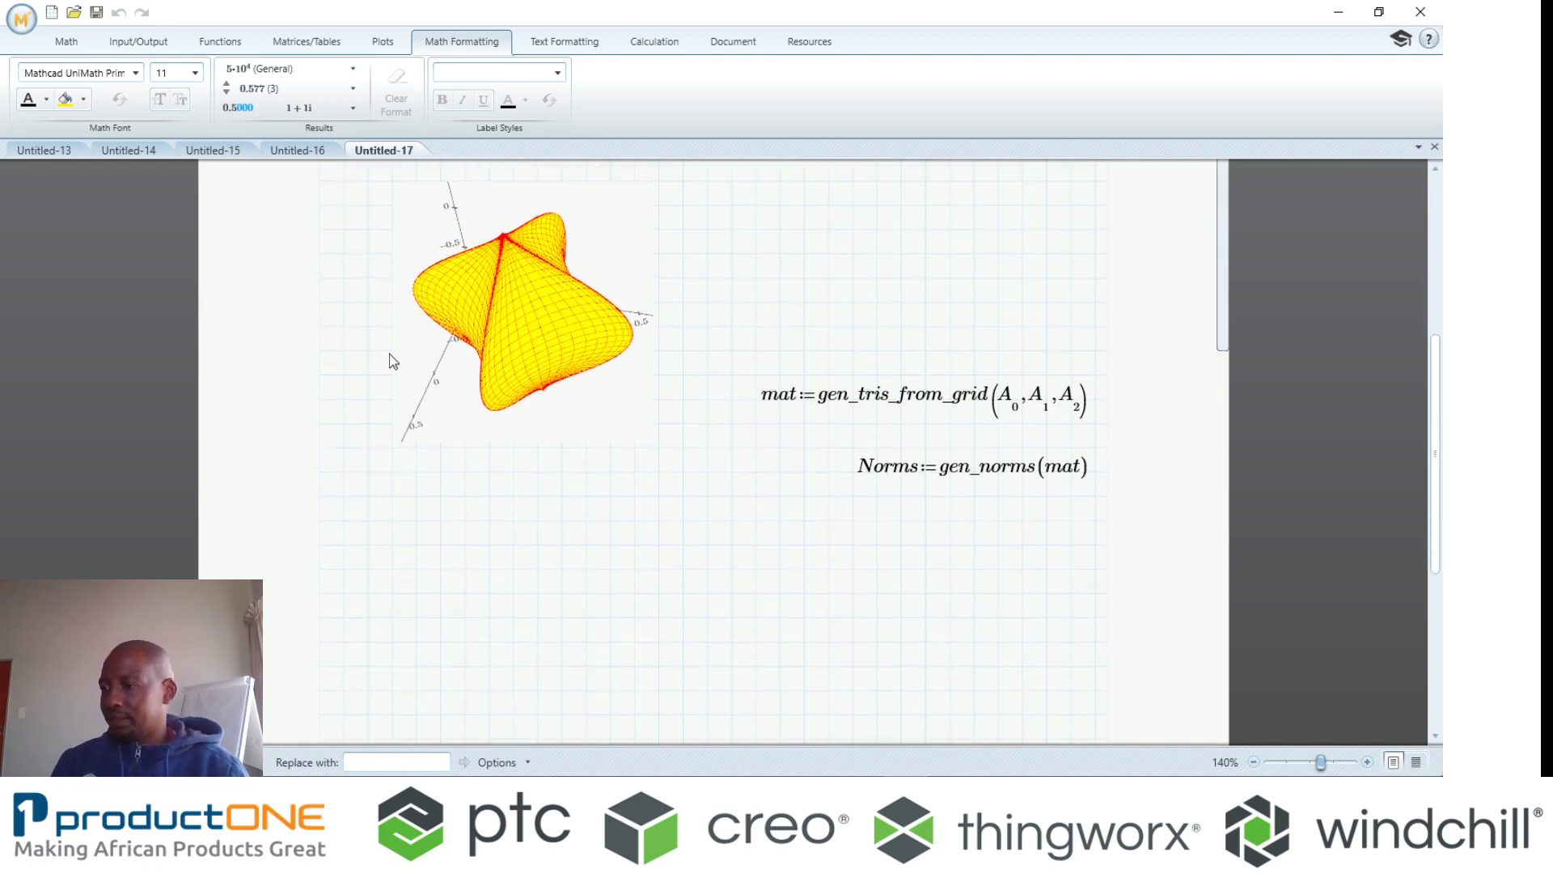
{"action": "left_click", "coordinate": [484, 305]}
{"action": "left_click", "coordinate": [517, 577]}
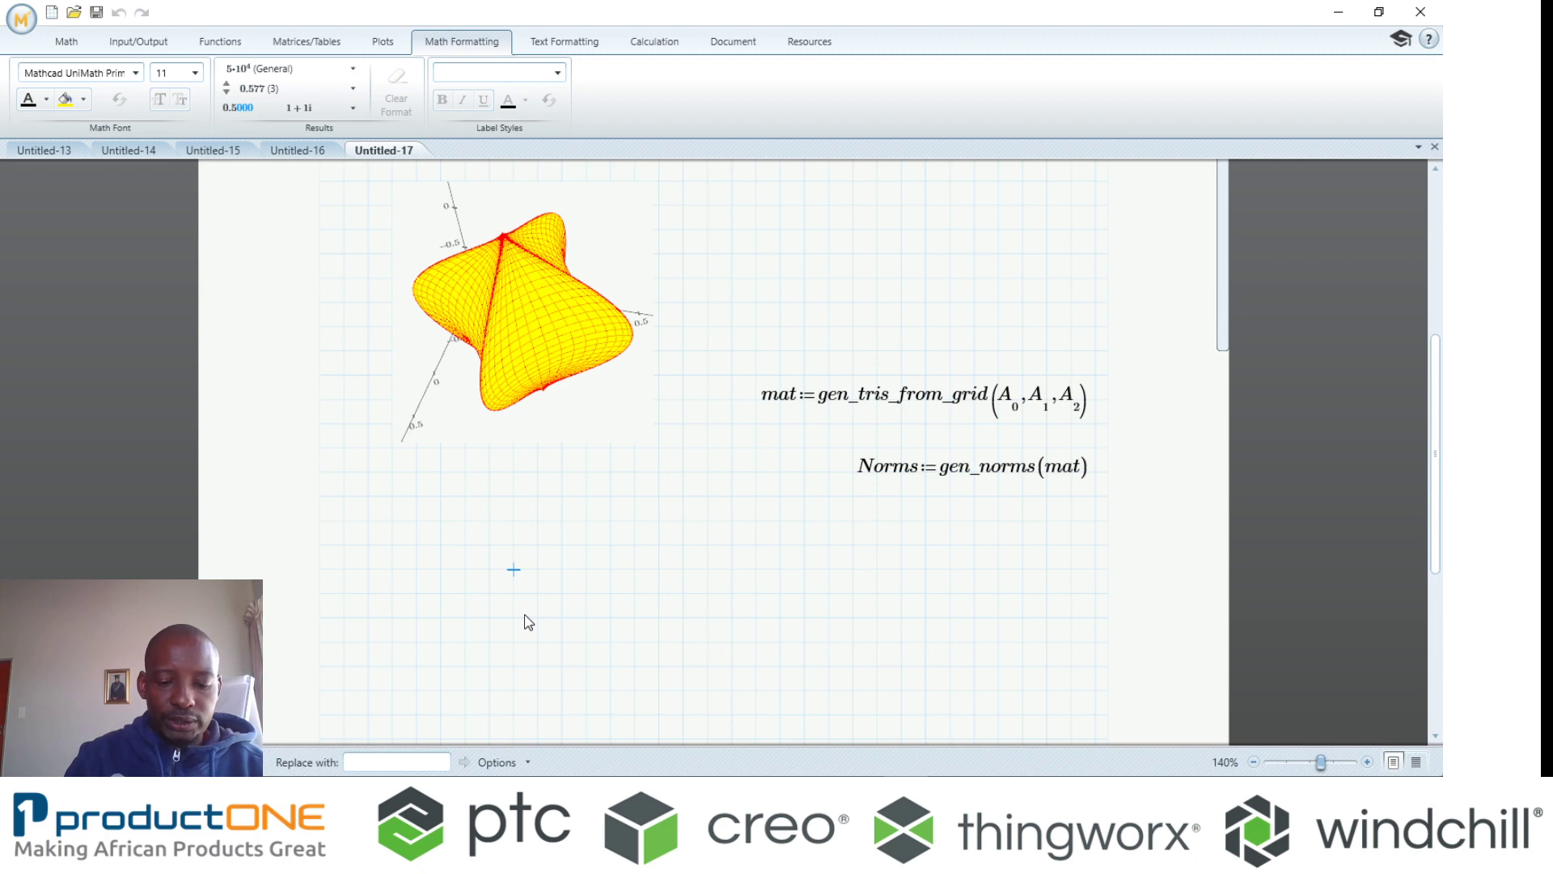
{"action": "type", "text": "Mike"}
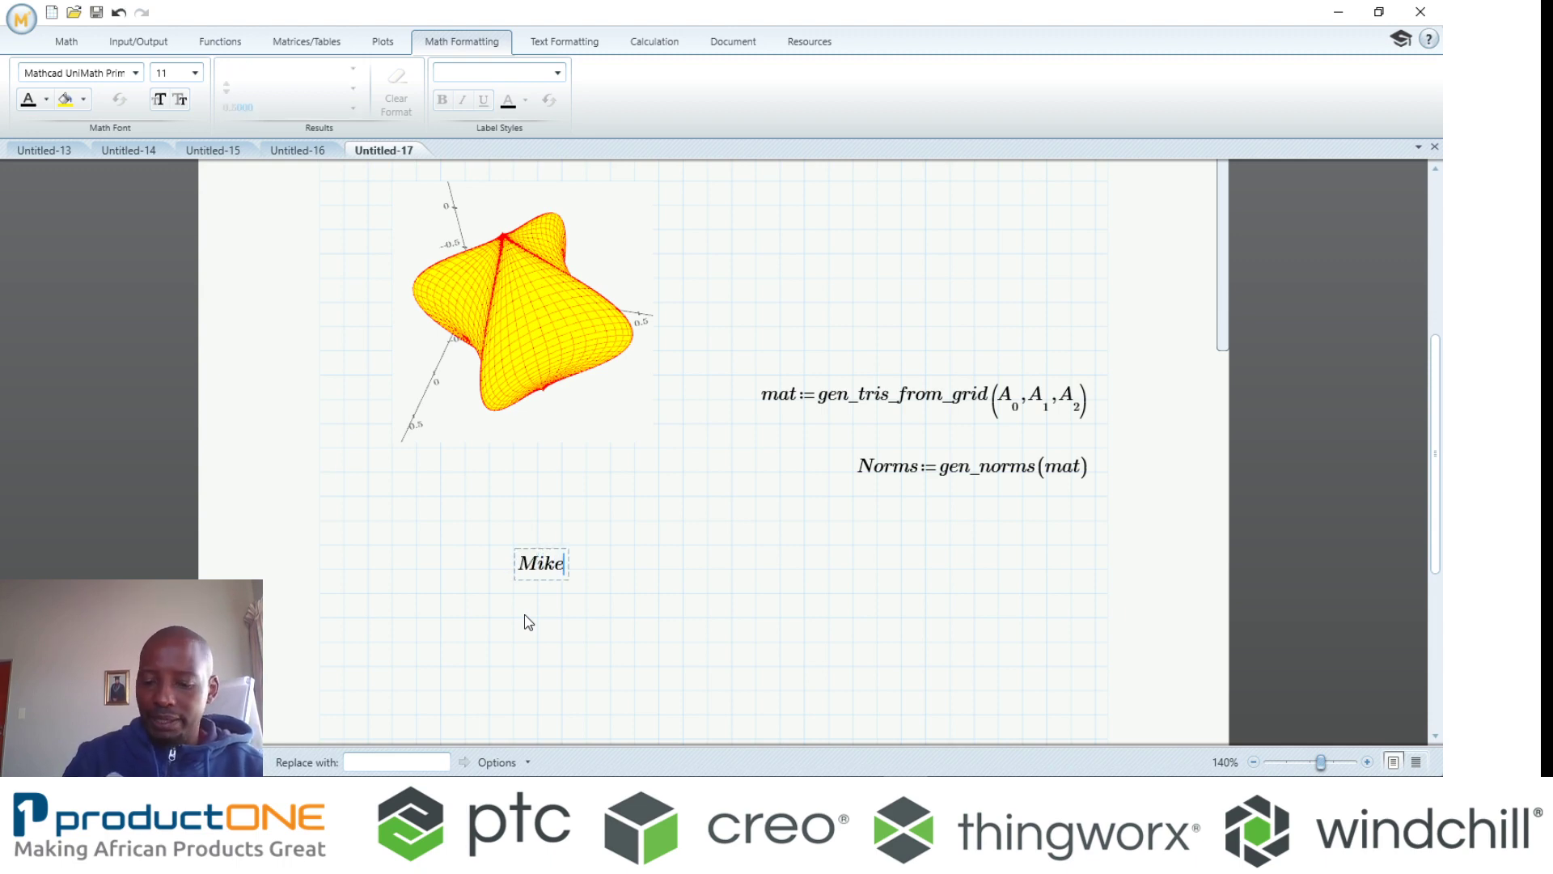
{"action": "type", "text": ":="}
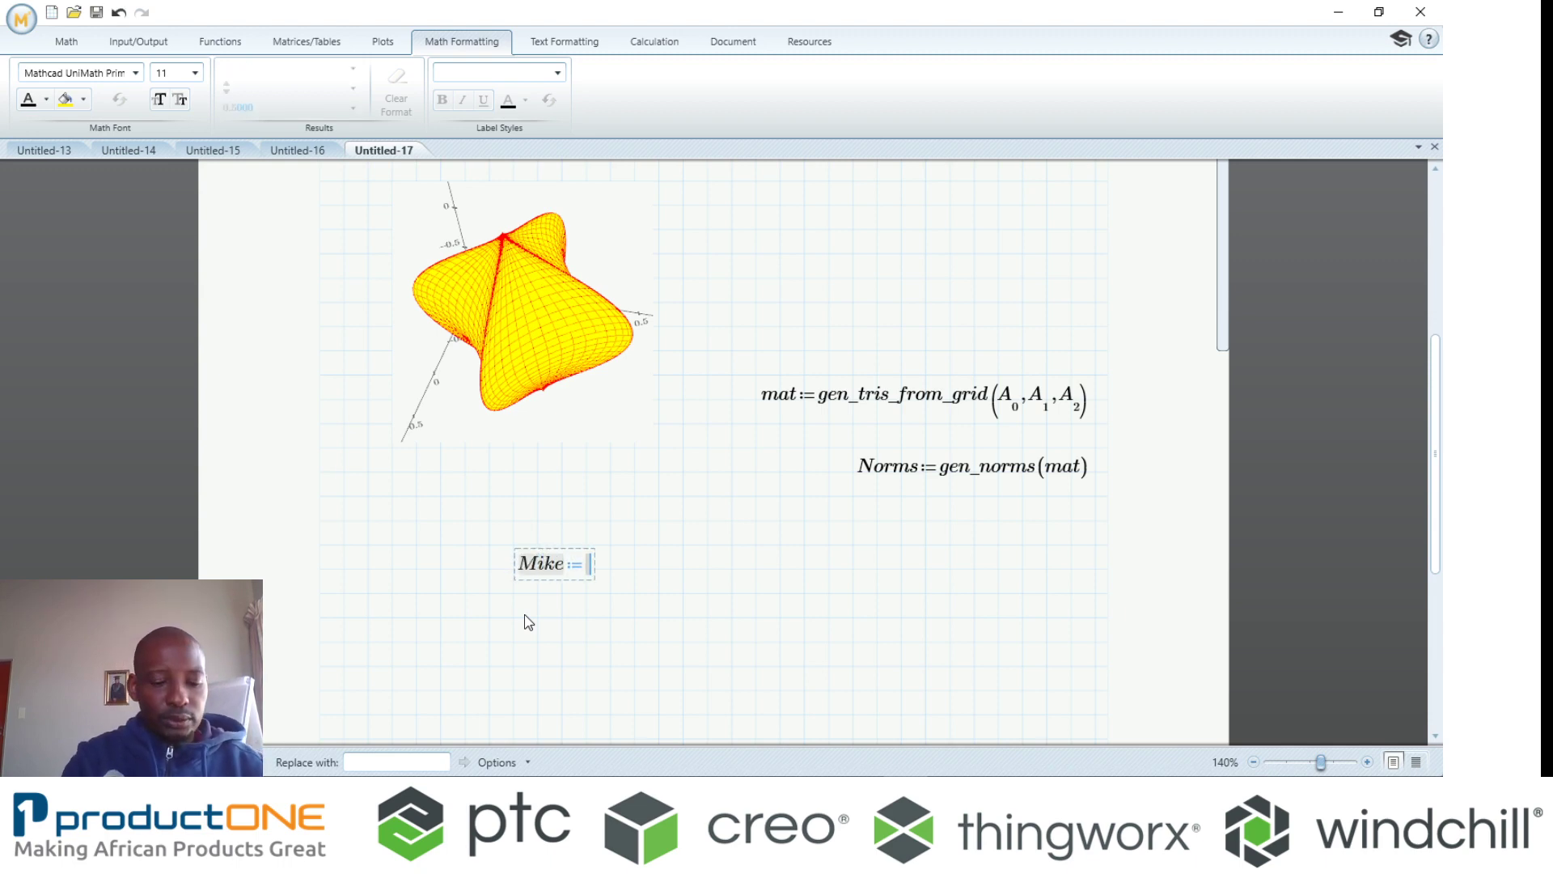
{"action": "type", "text": "Wri"}
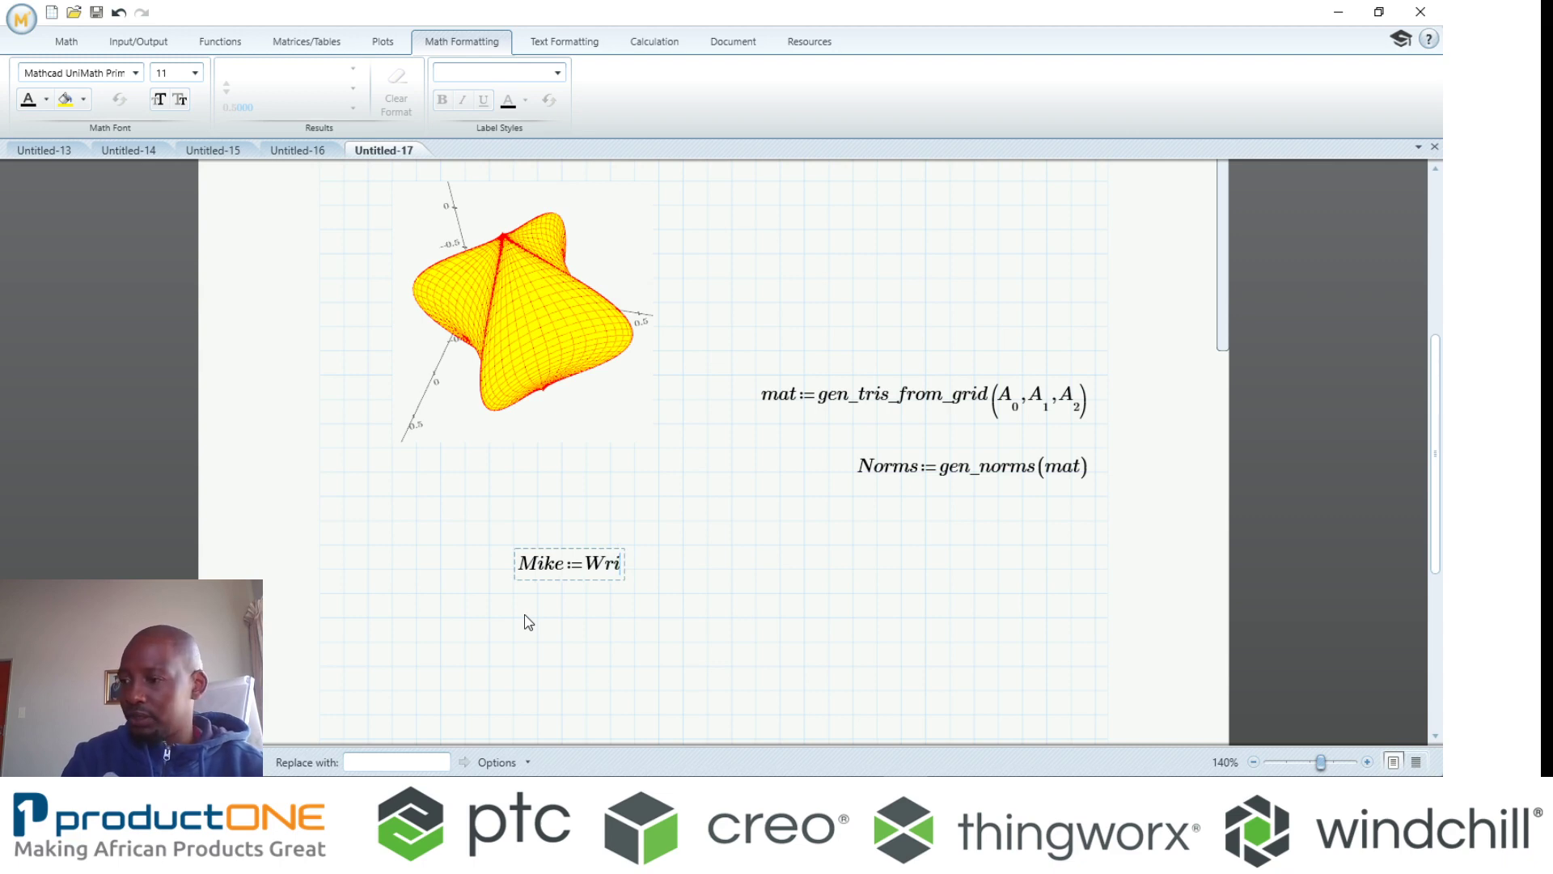
{"action": "type", "text": "te"}
{"action": "key", "text": "BackSpace"}
{"action": "key", "text": "BackSpace"}
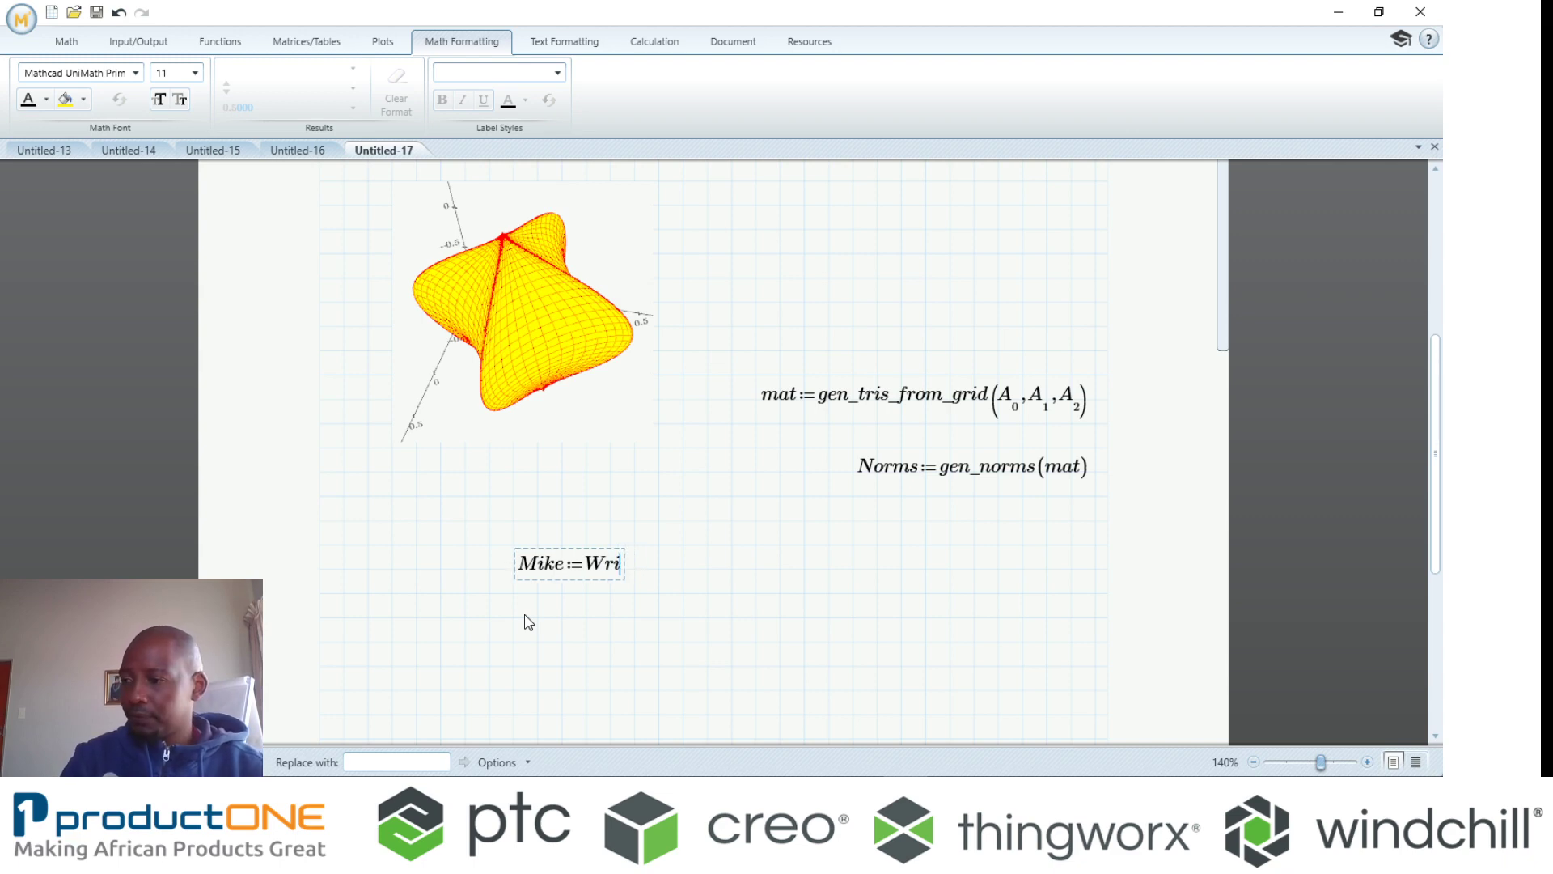
{"action": "type", "text": "te"}
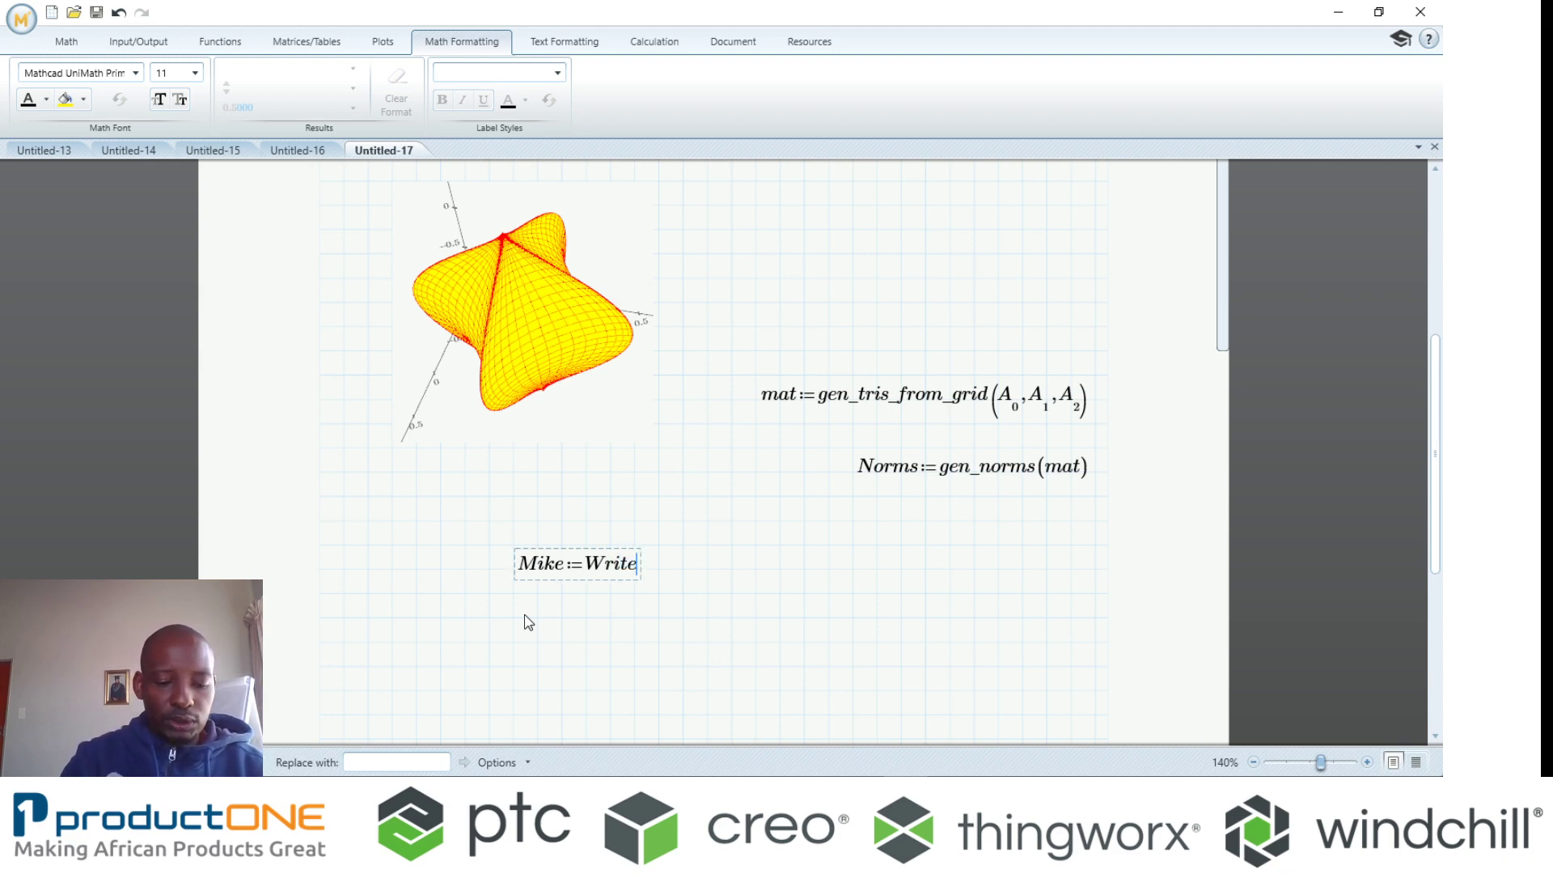
{"action": "type", "text": "STL"}
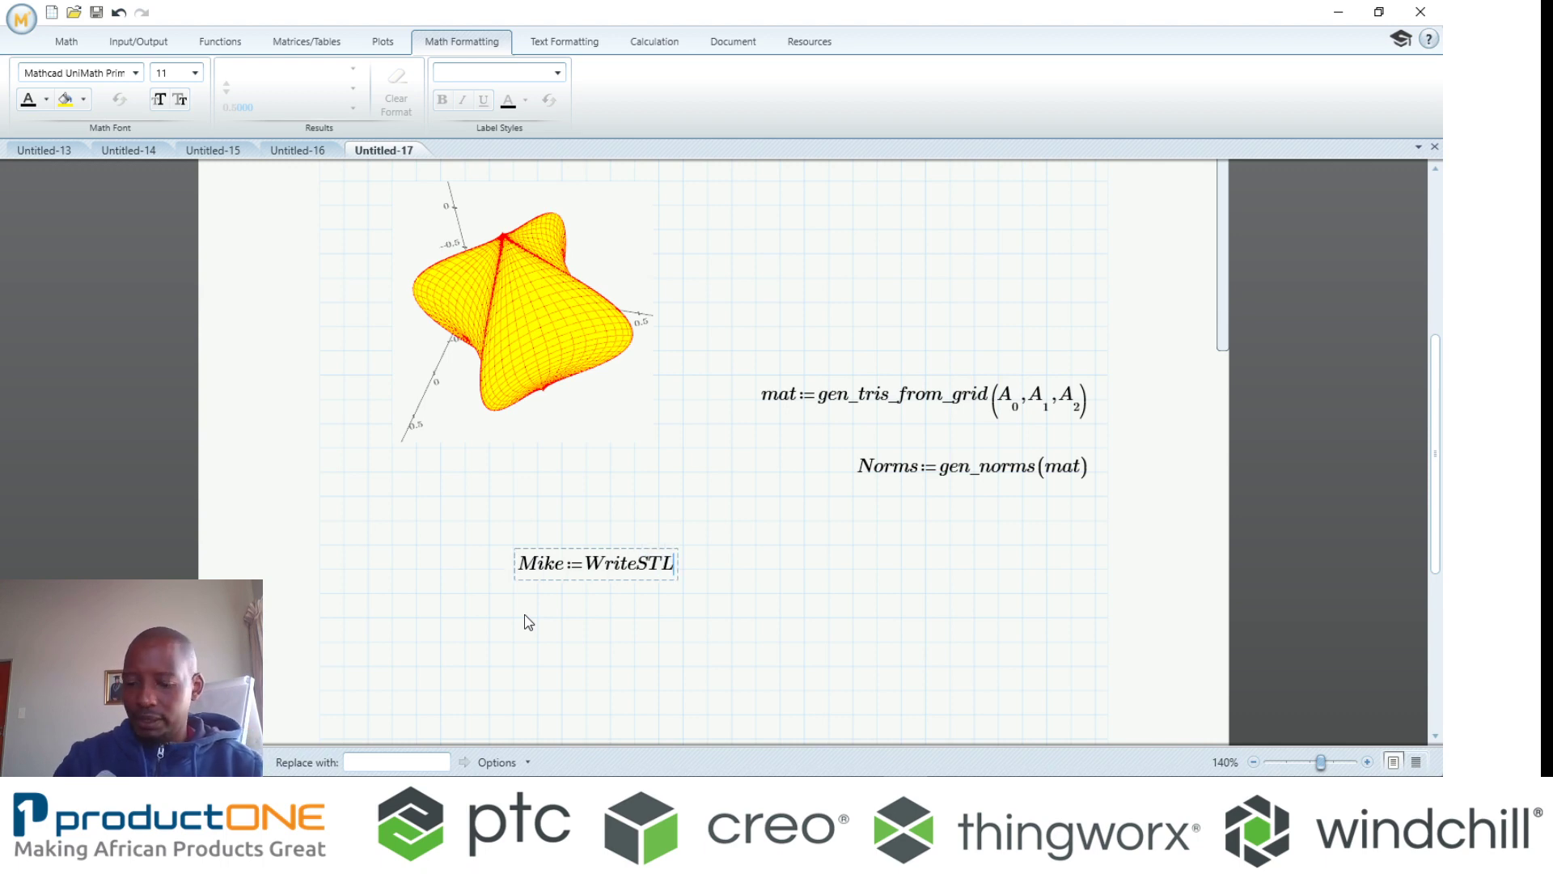
- Complete the WriteSTL call with the arguments "D:\Data\Bob\Tswana.stl", mat and Norms, and evaluate it to export the surface
{"action": "type", "text": "(\"D:\\Data\\Bob”"}
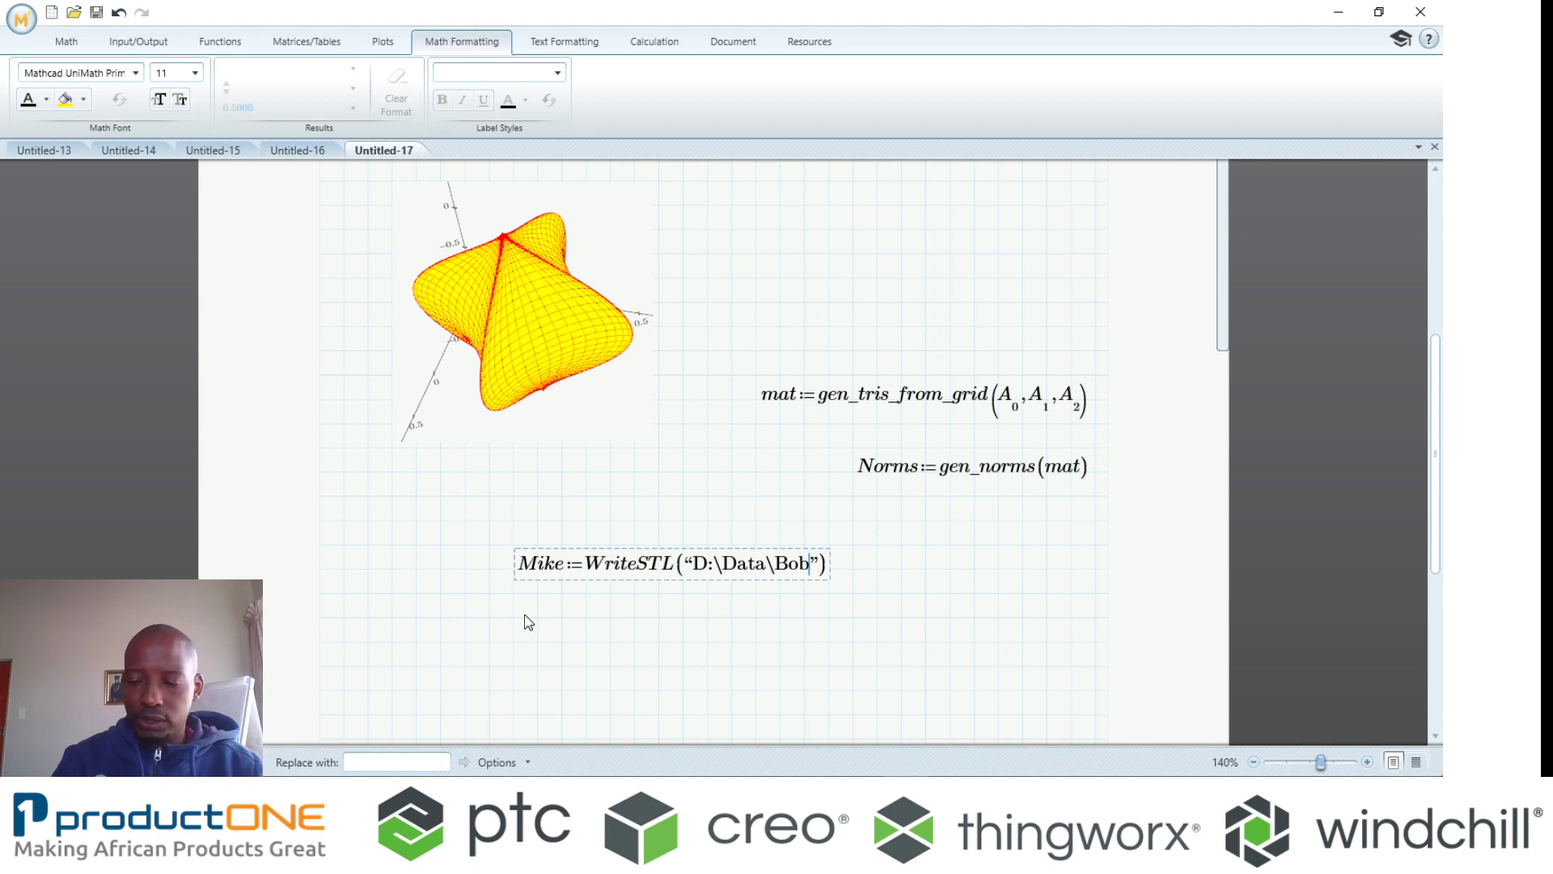
{"action": "type", "text": "\\"}
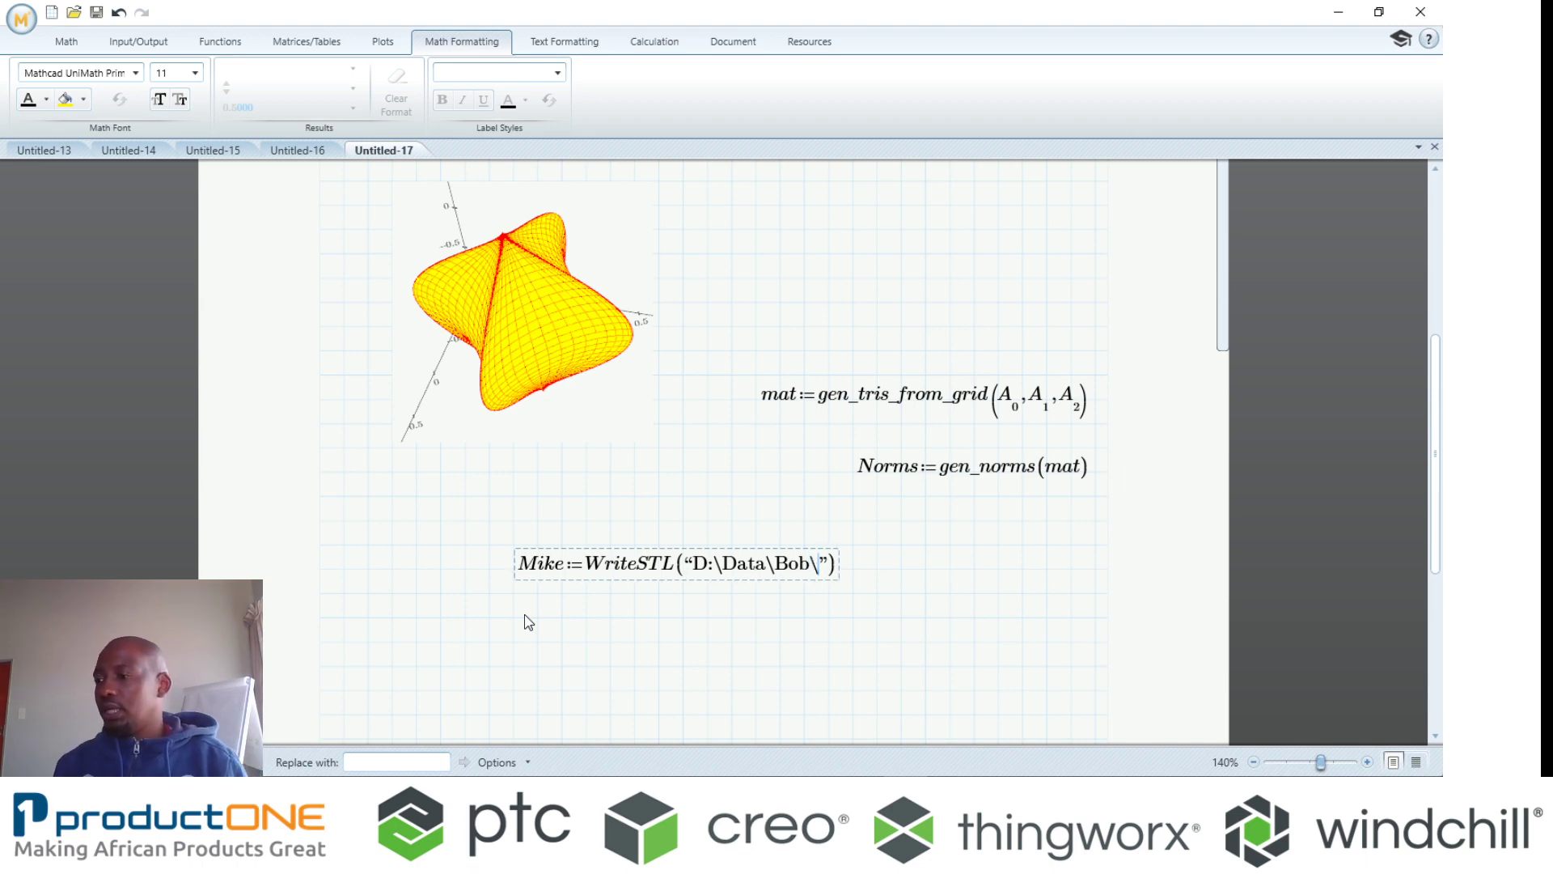
{"action": "type", "text": "Tswan"}
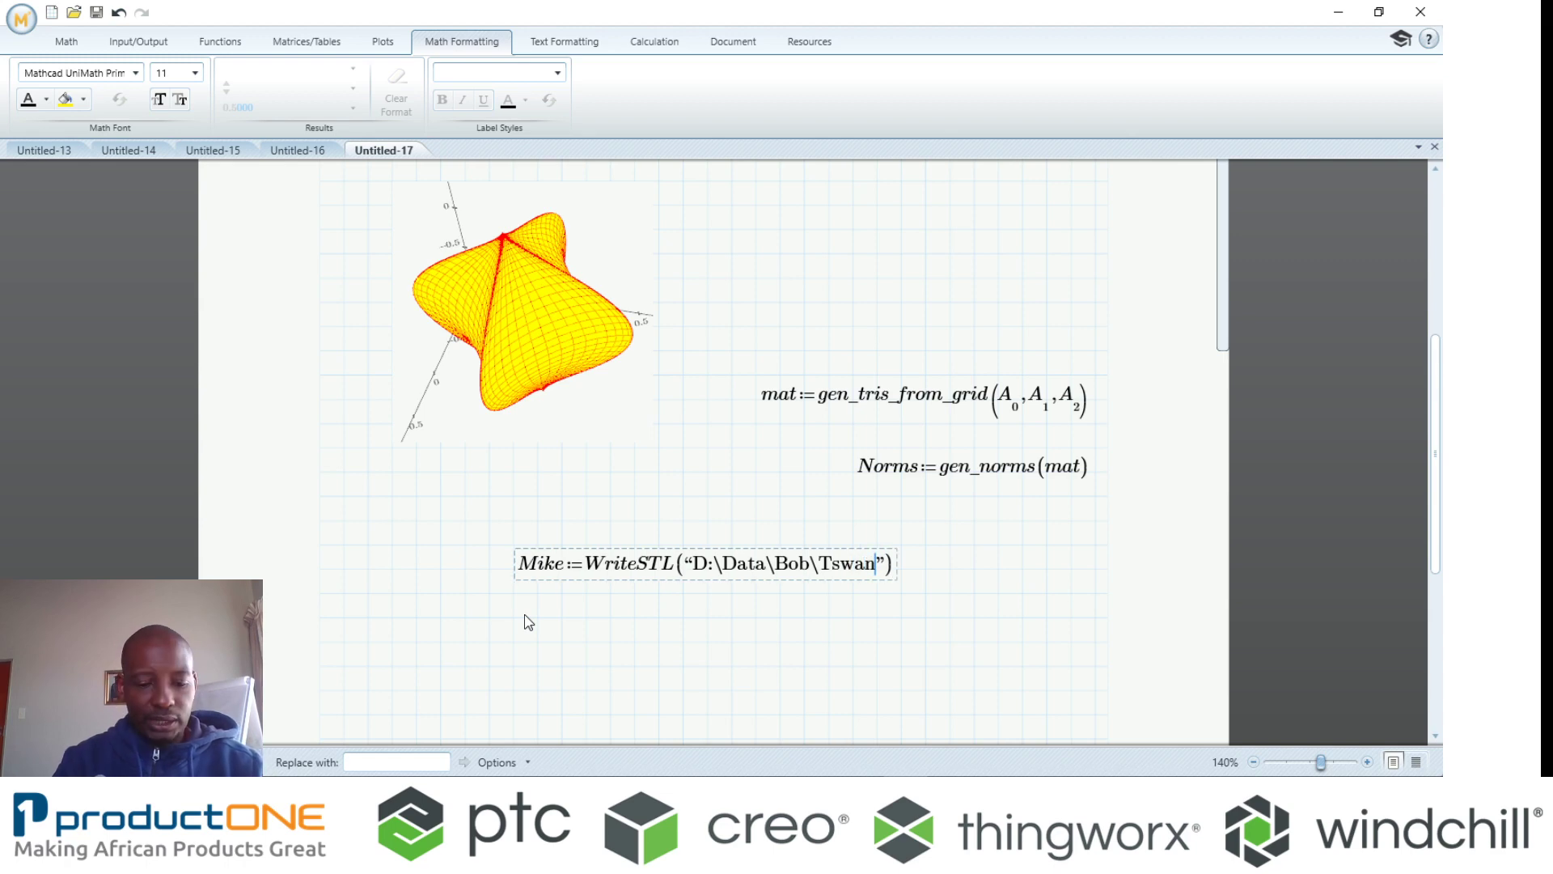
{"action": "type", "text": "a."}
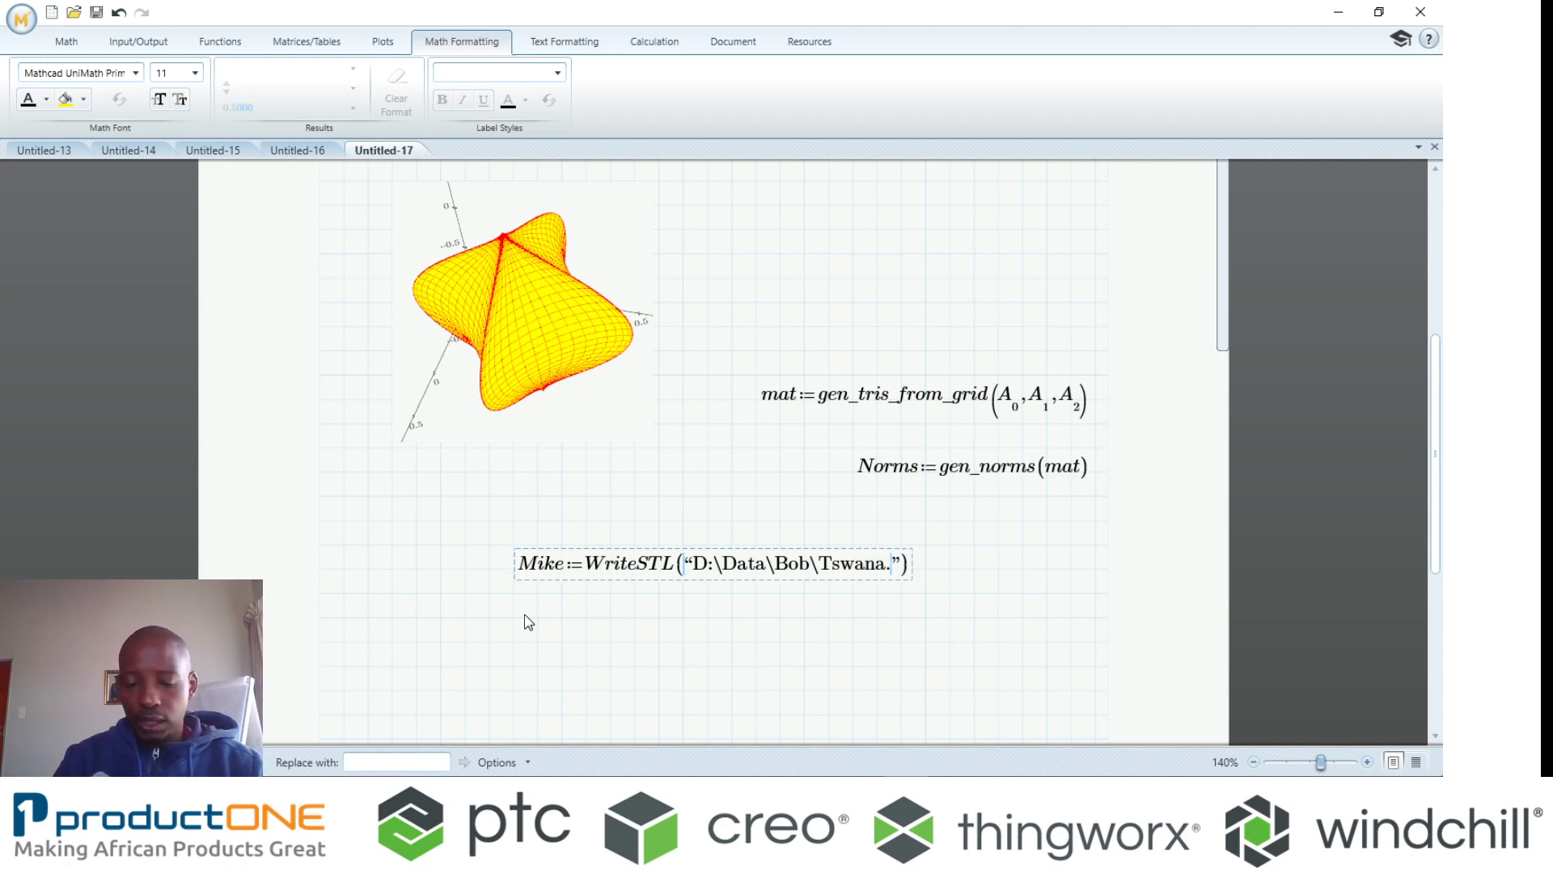
{"action": "type", "text": "stl"}
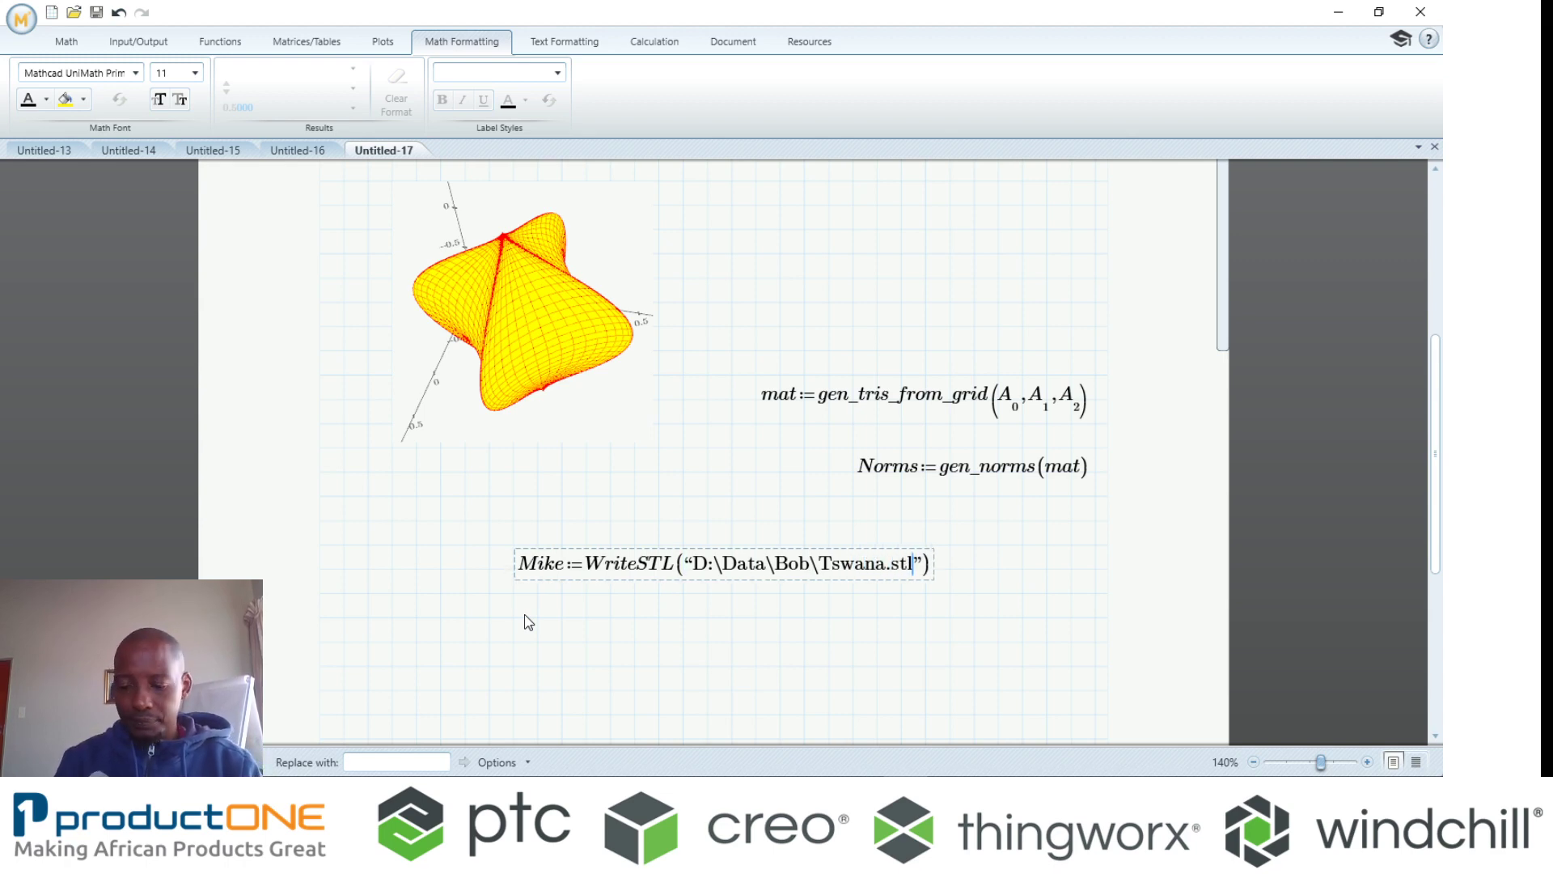
{"action": "key", "text": "Right"}
{"action": "type", "text": ",mat,"}
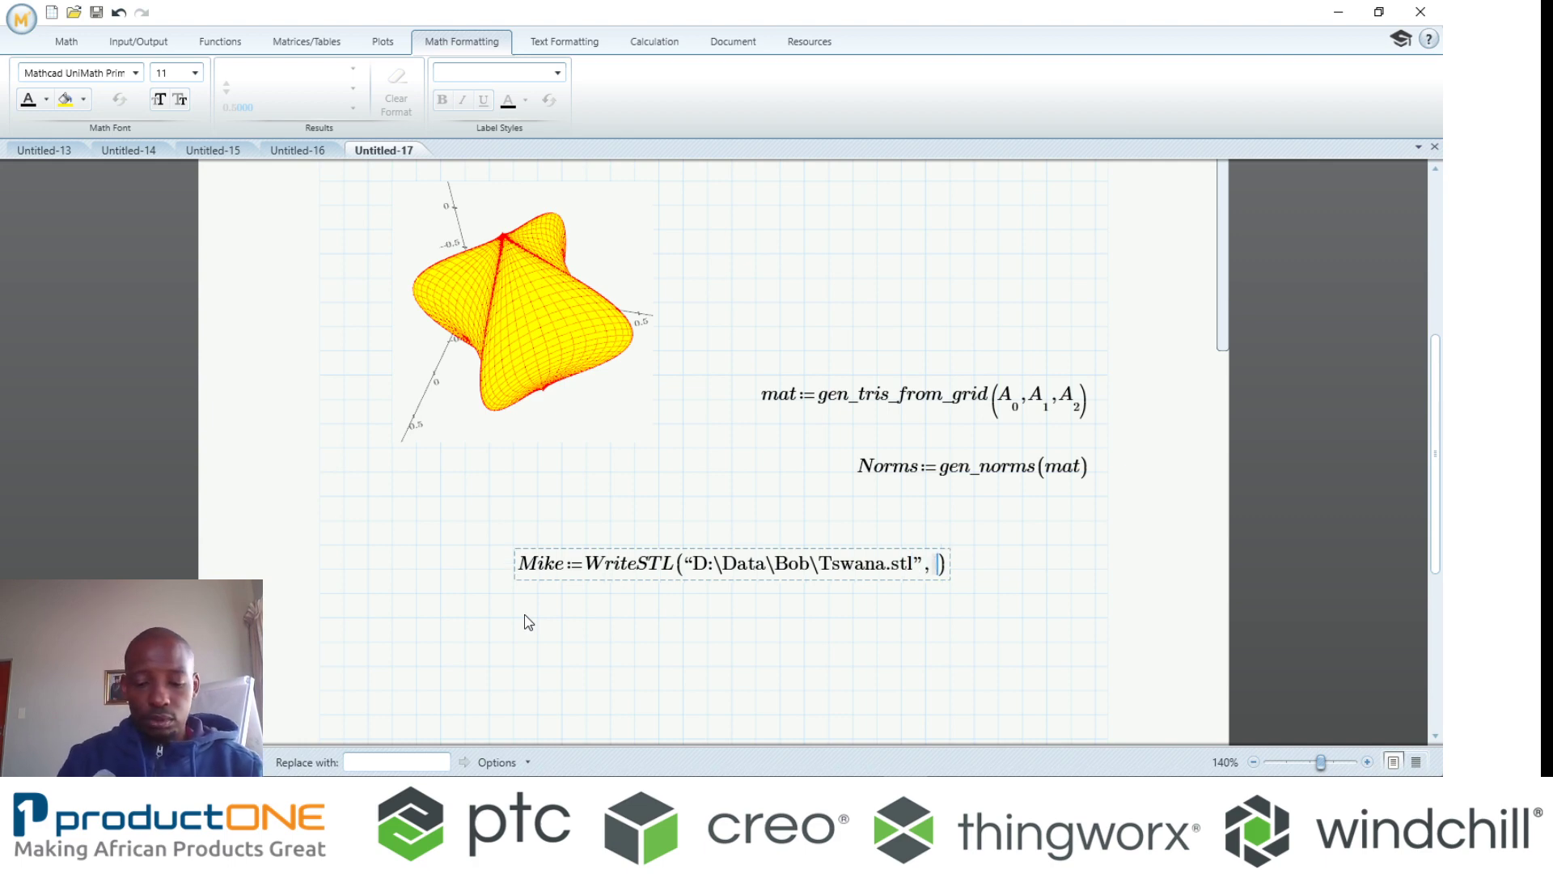
{"action": "type", "text": "Norms"}
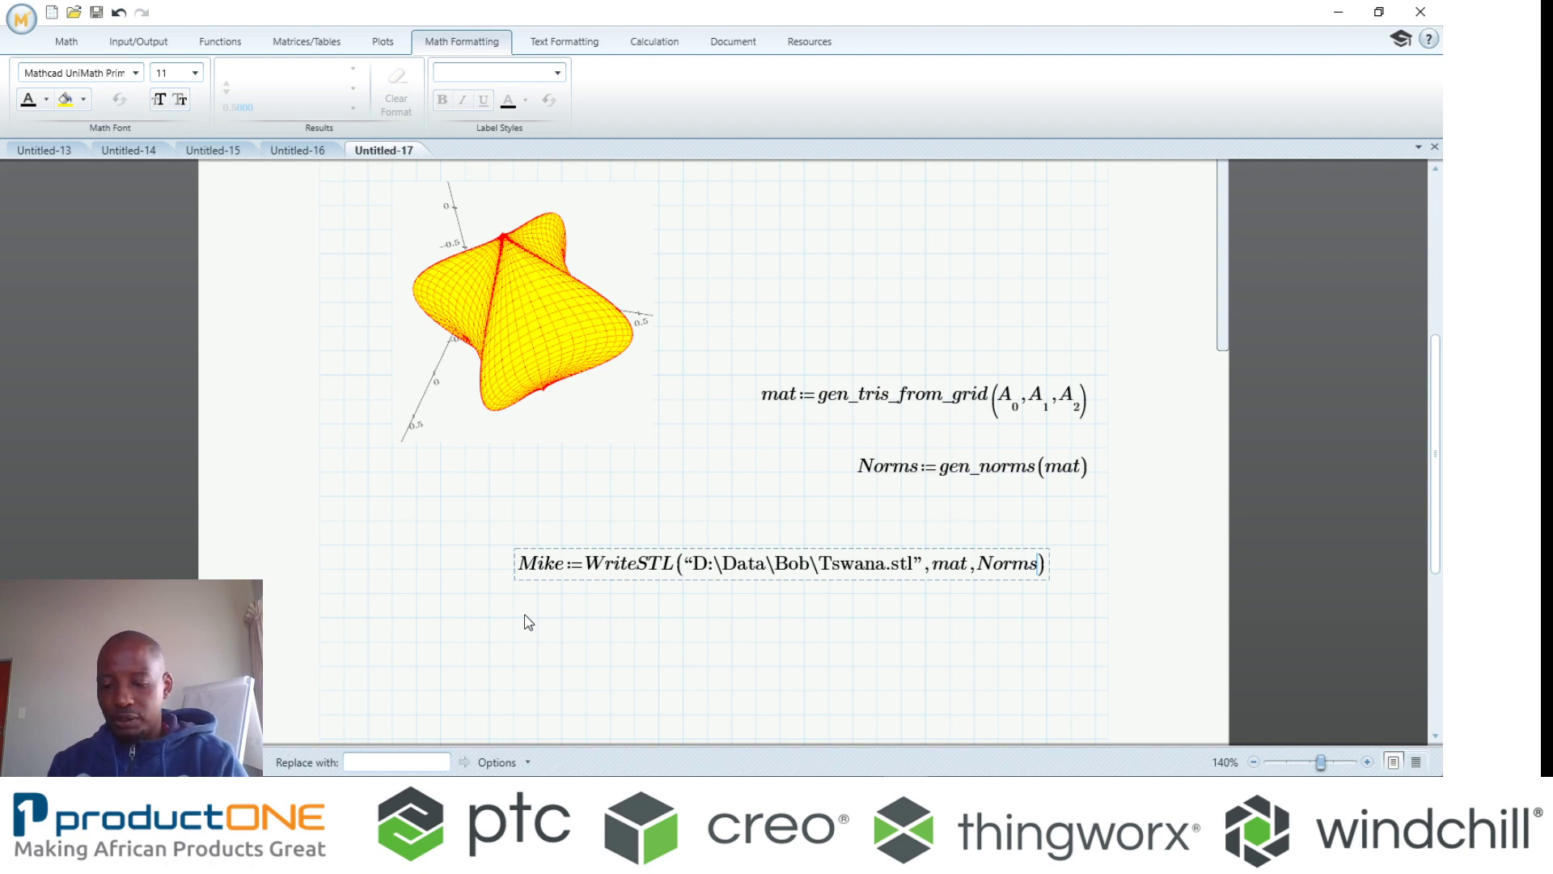
{"action": "key", "text": "Return"}
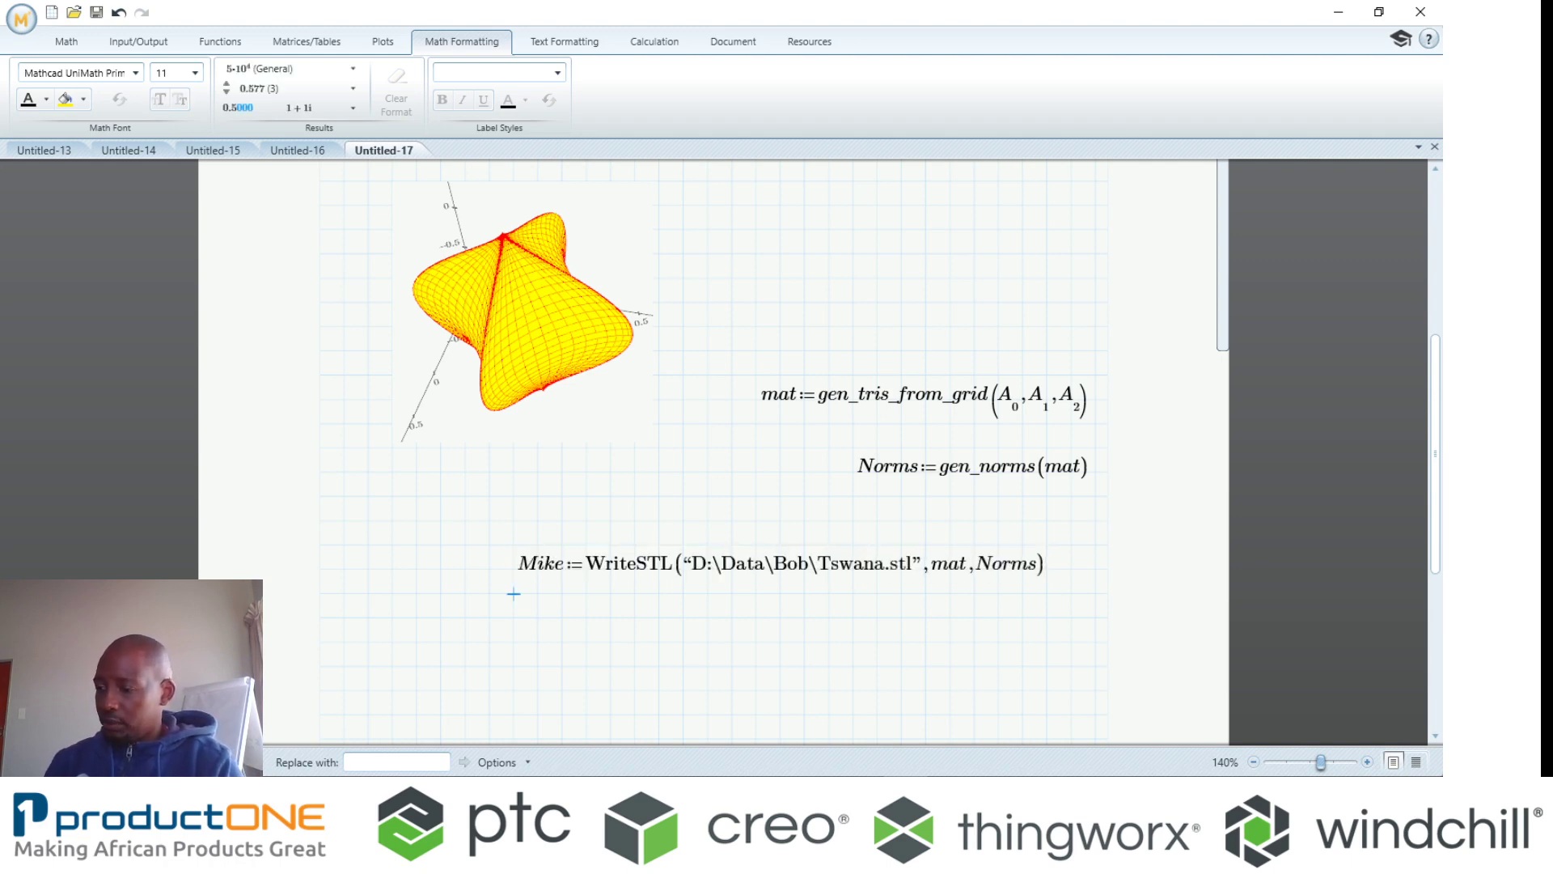
- Locate Tswana.stl in the D:\Data\Bob folder and import it into Creo Parametric as a new model
{"action": "left_click", "coordinate": [648, 707]}
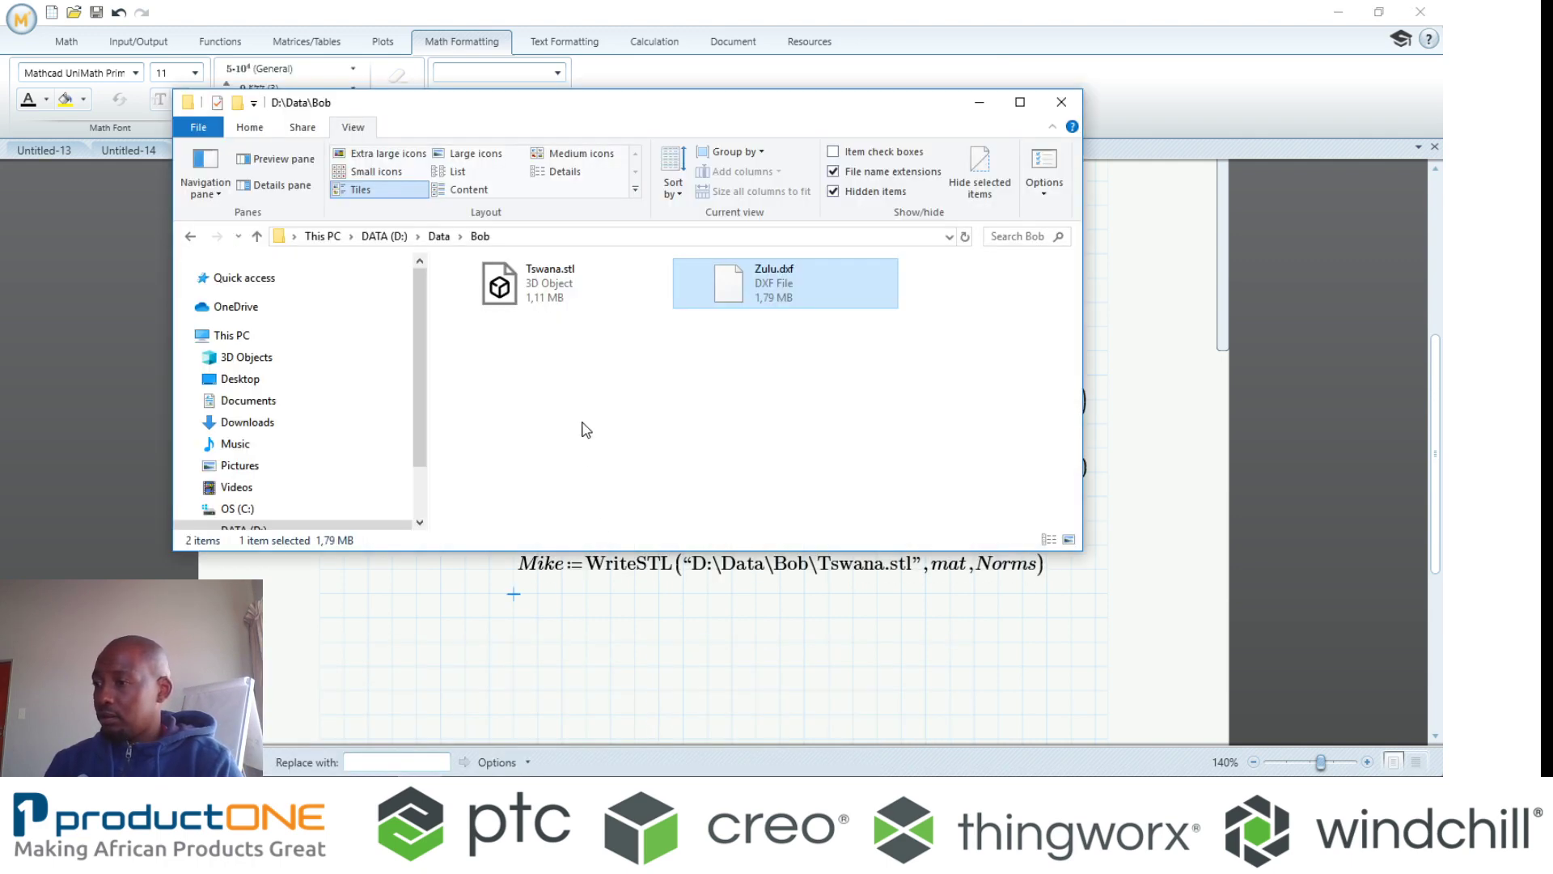
{"action": "left_click", "coordinate": [542, 287]}
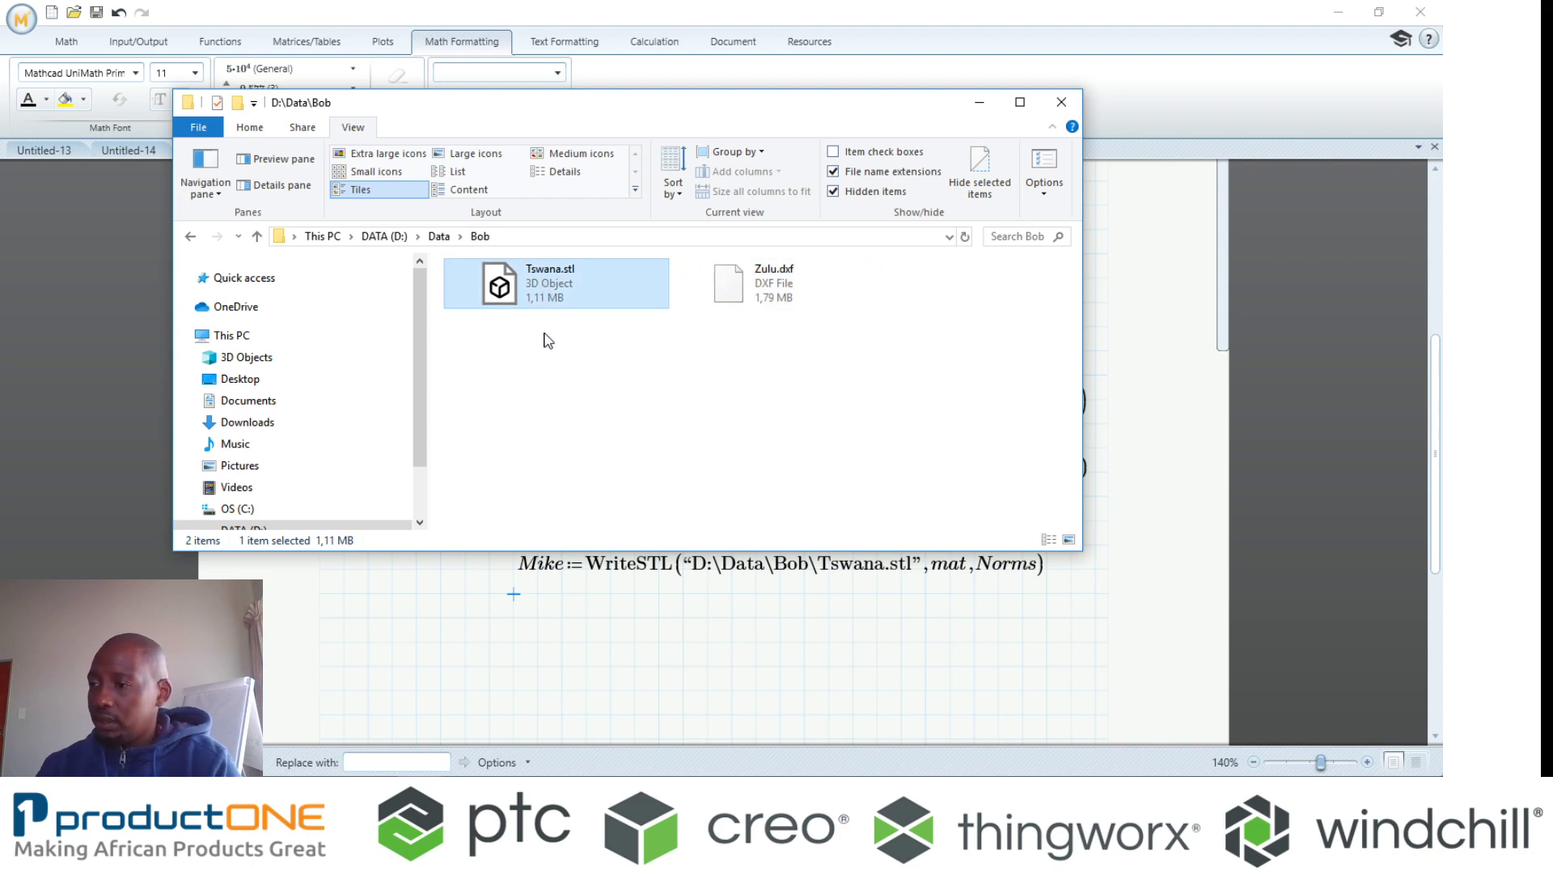
{"action": "left_click", "coordinate": [1005, 773]}
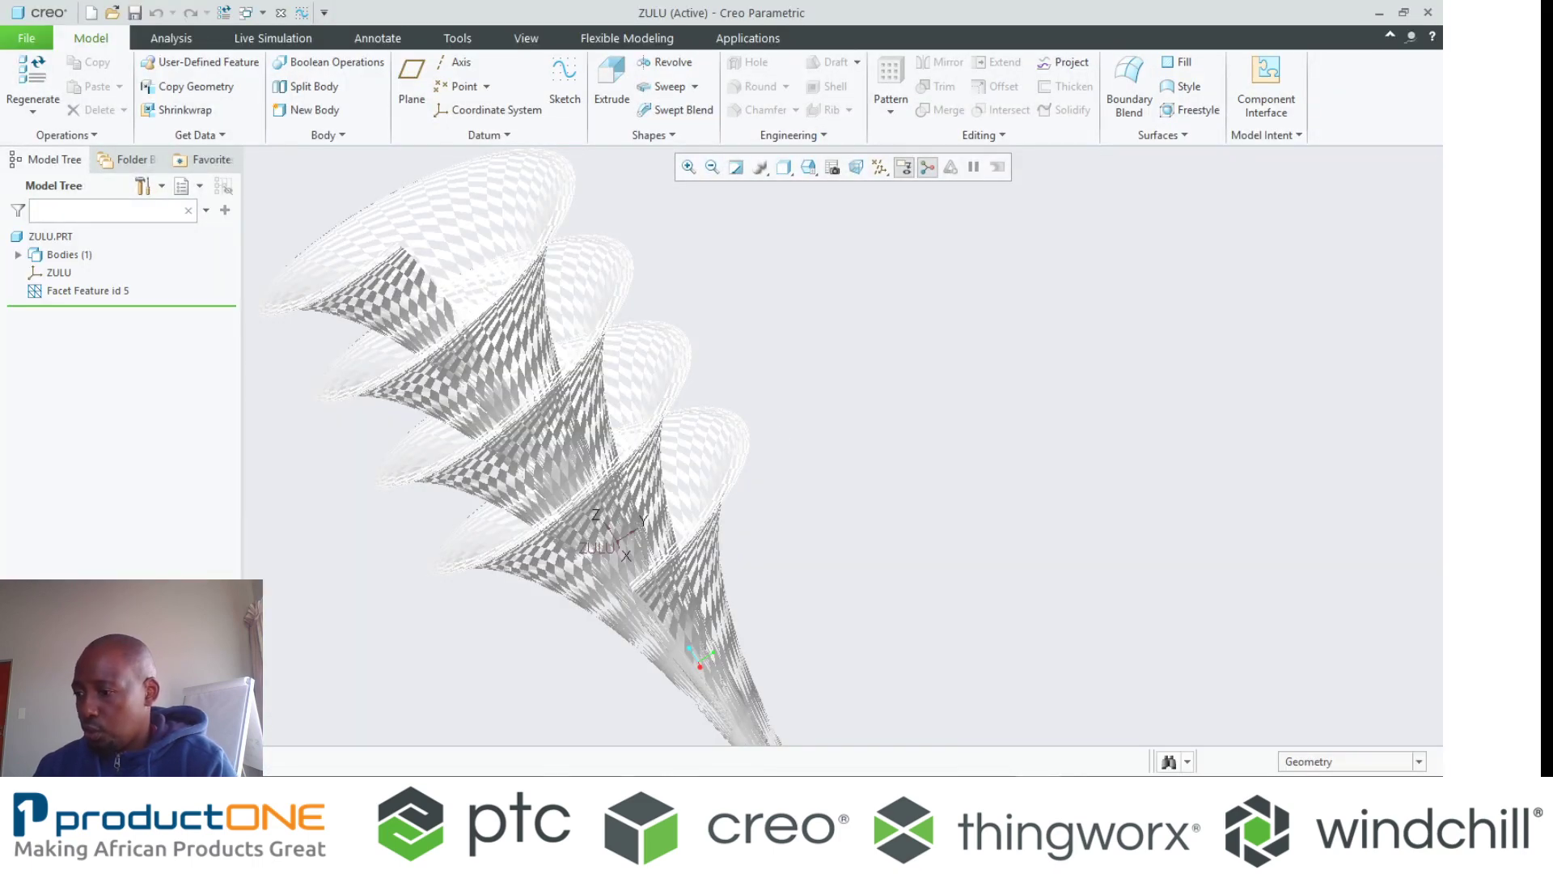
{"action": "left_click", "coordinate": [894, 712]}
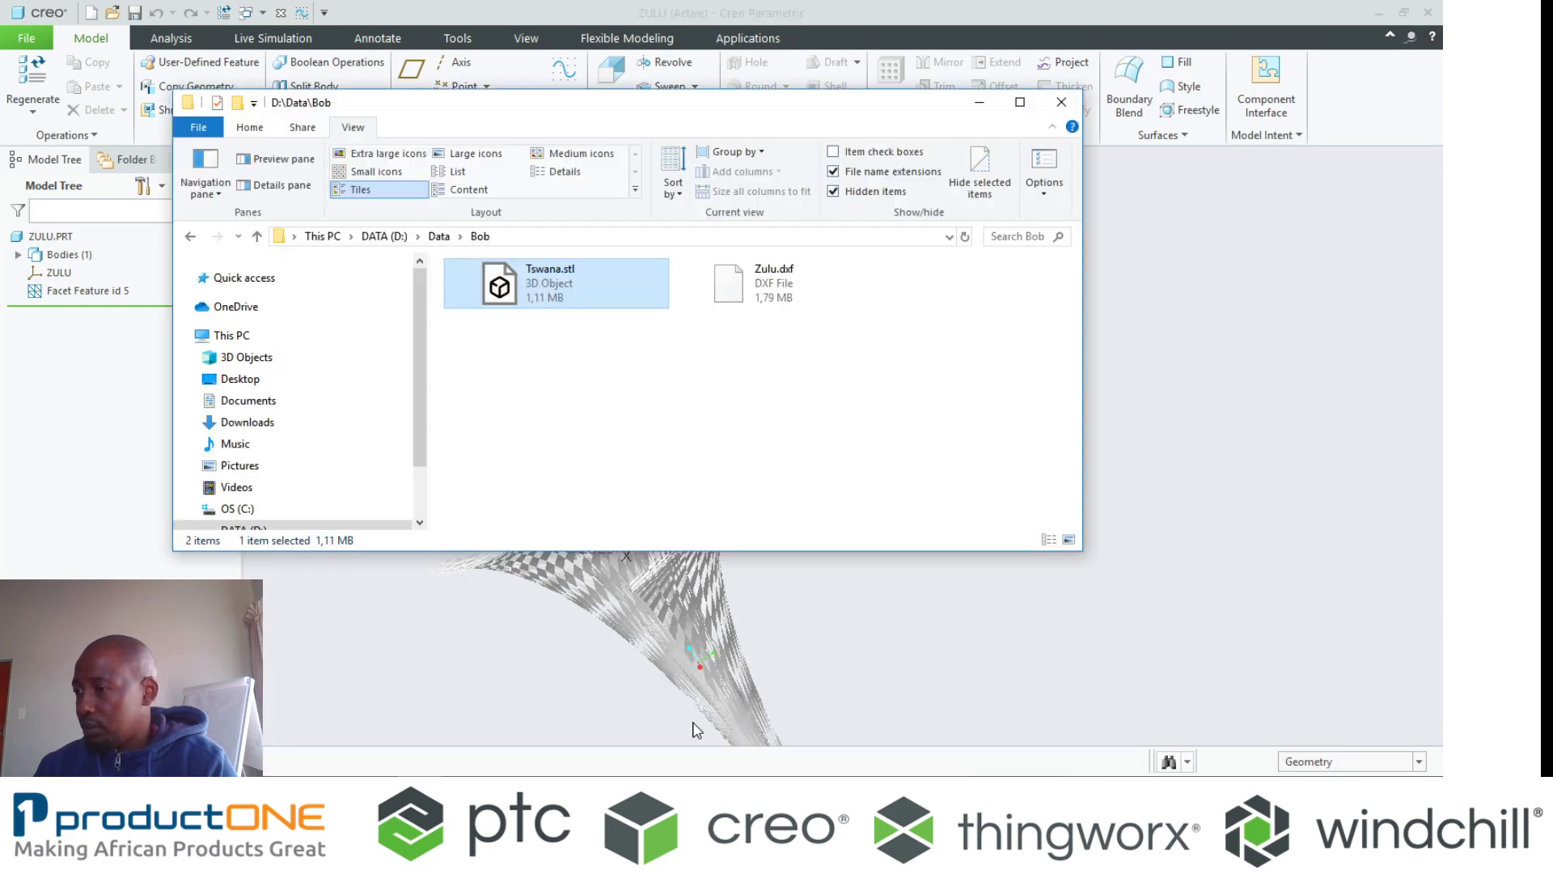
{"action": "left_click_drag", "start_coordinate": [546, 299], "coordinate": [1252, 426]}
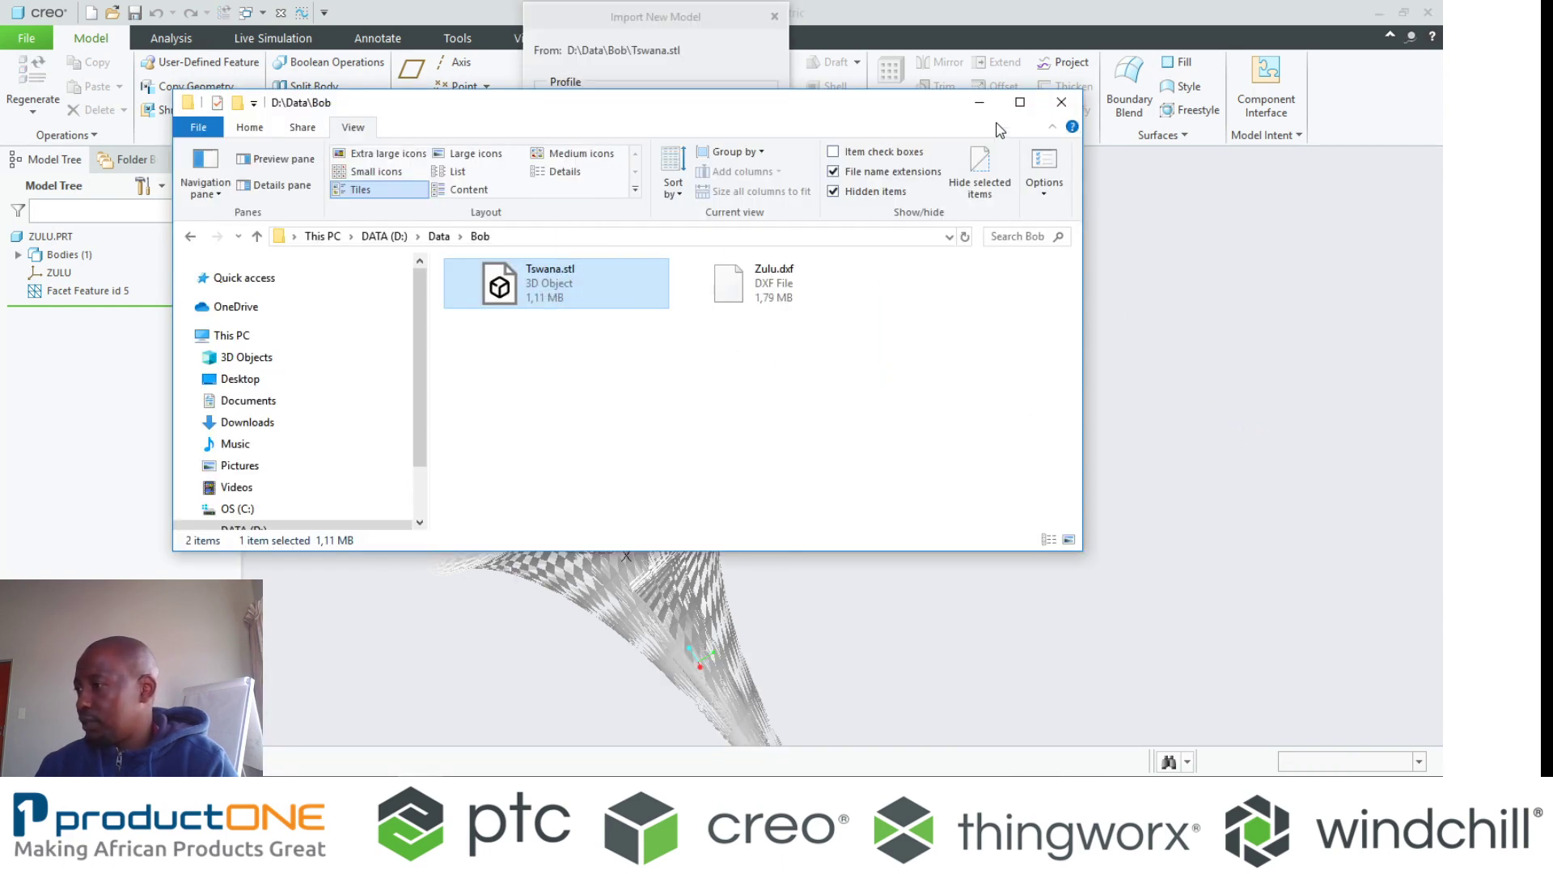
{"action": "left_click", "coordinate": [702, 361]}
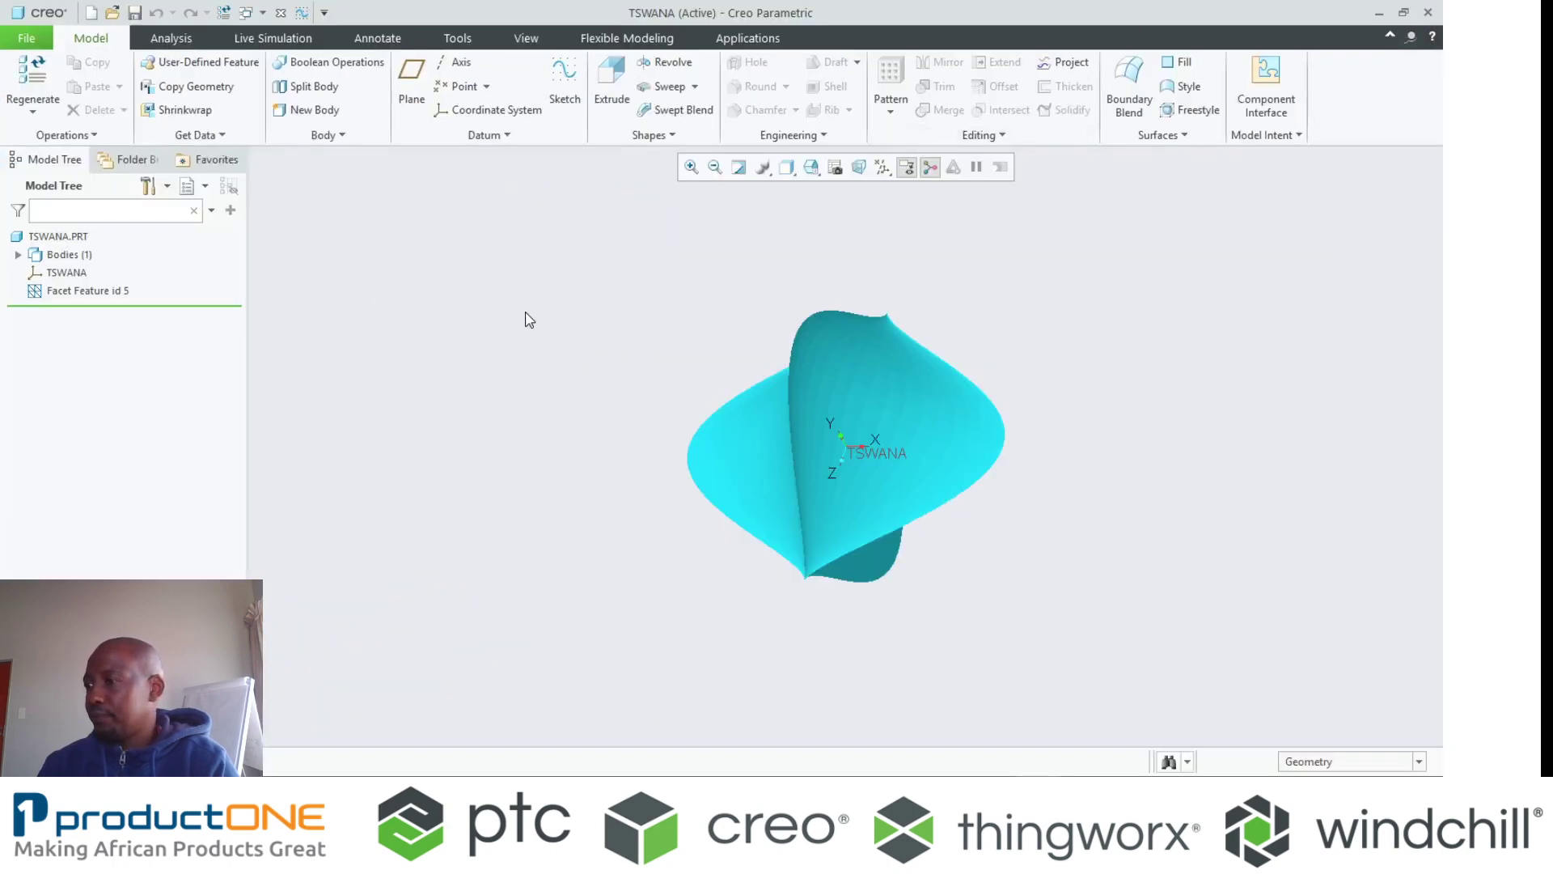
- Apply a white appearance to the whole TSWANA part and set its display style to Shading With Reflections
{"action": "left_click", "coordinate": [541, 34]}
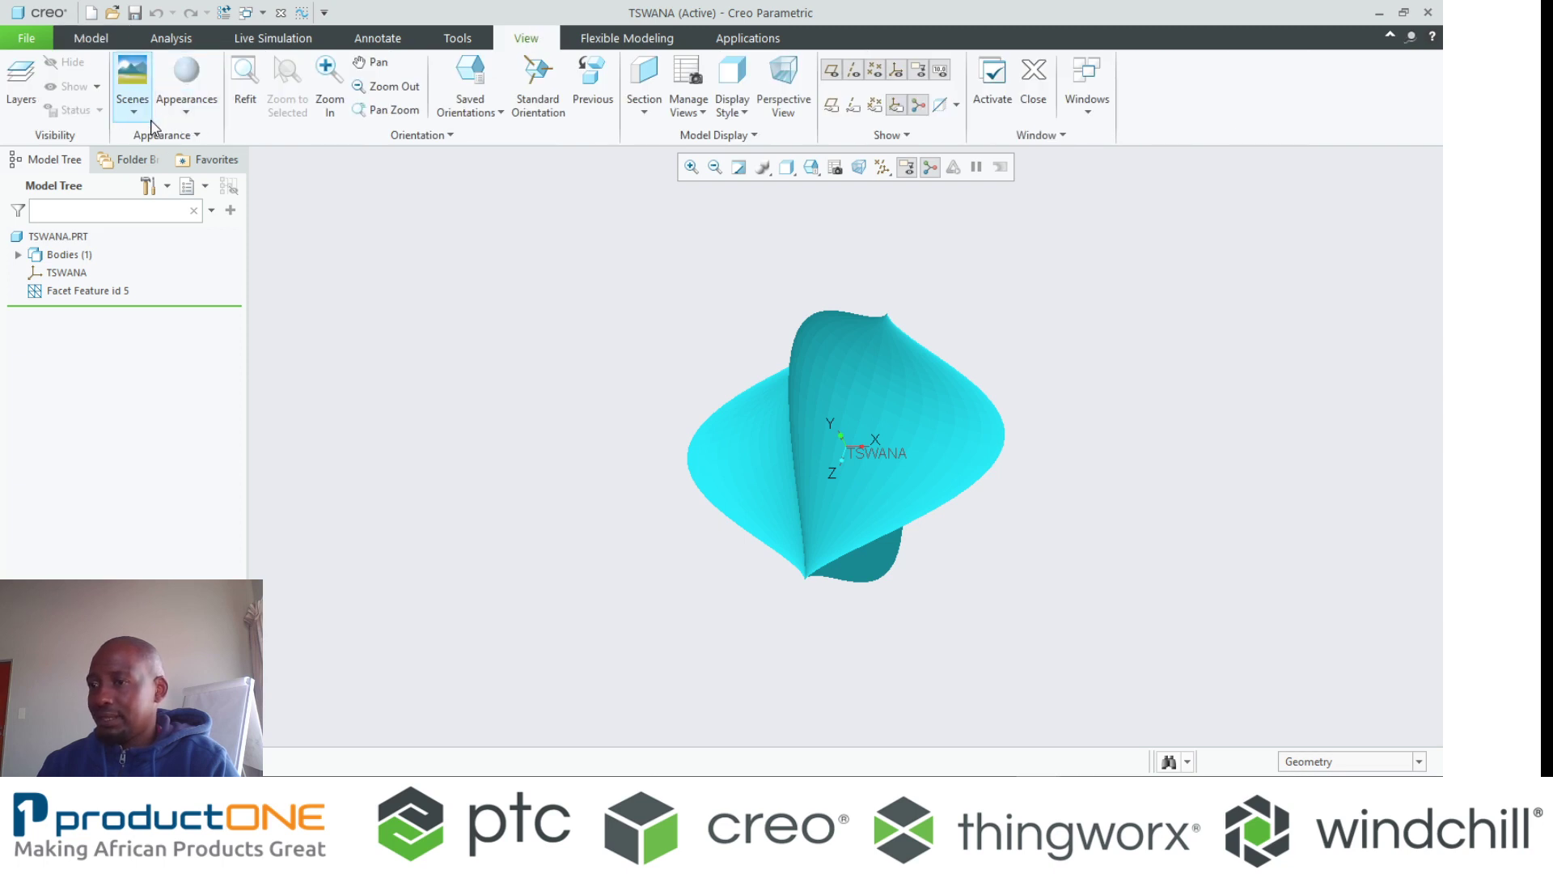
{"action": "left_click", "coordinate": [186, 111]}
{"action": "left_click", "coordinate": [223, 243]}
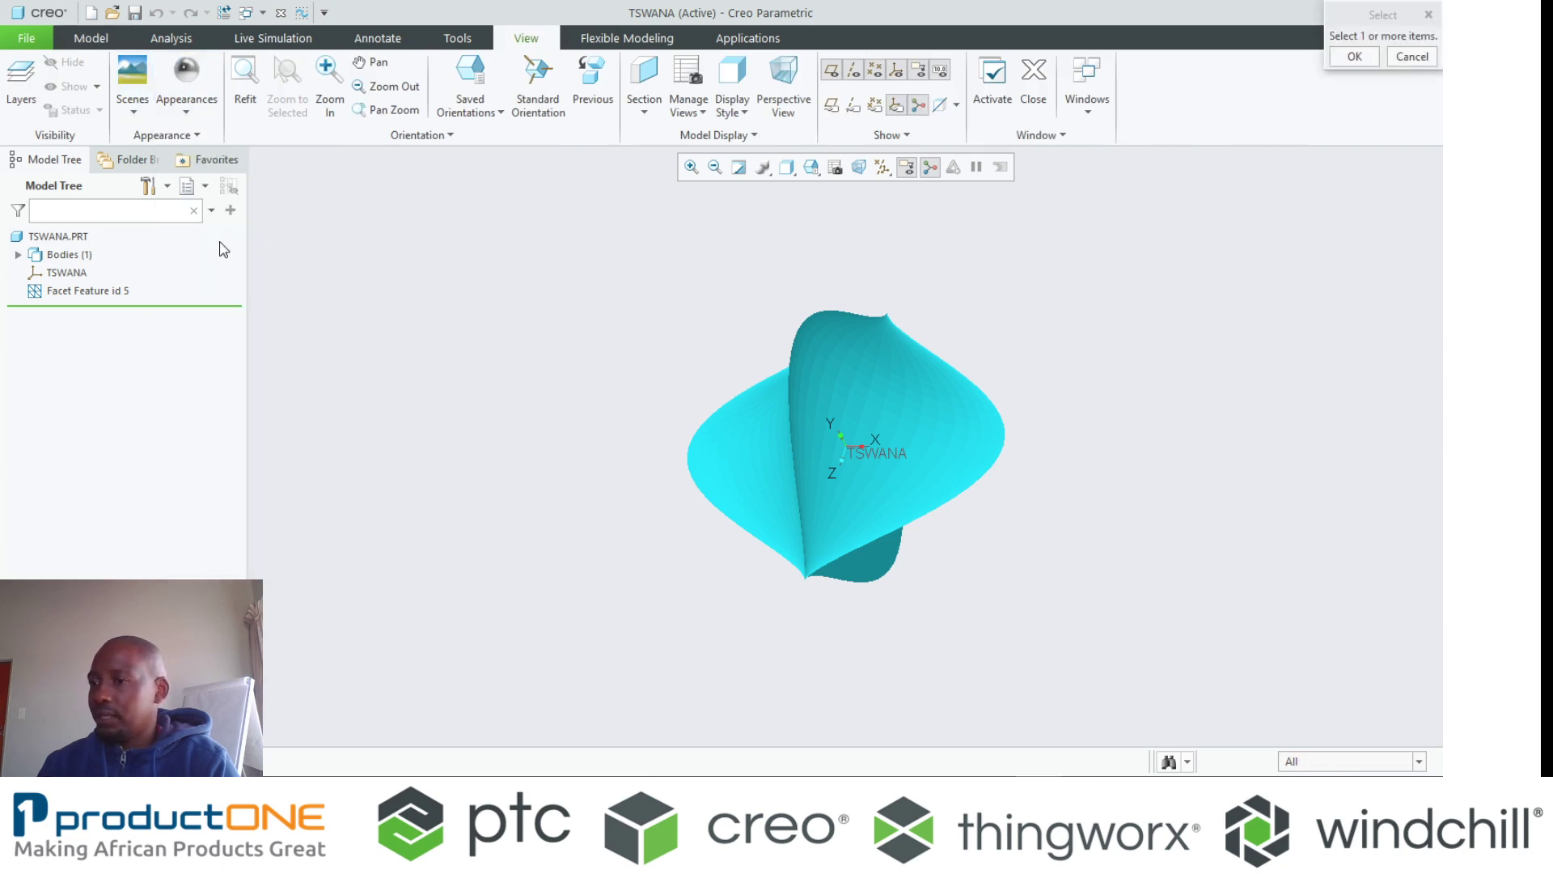
{"action": "left_click", "coordinate": [77, 236]}
{"action": "middle_click", "coordinate": [416, 316]}
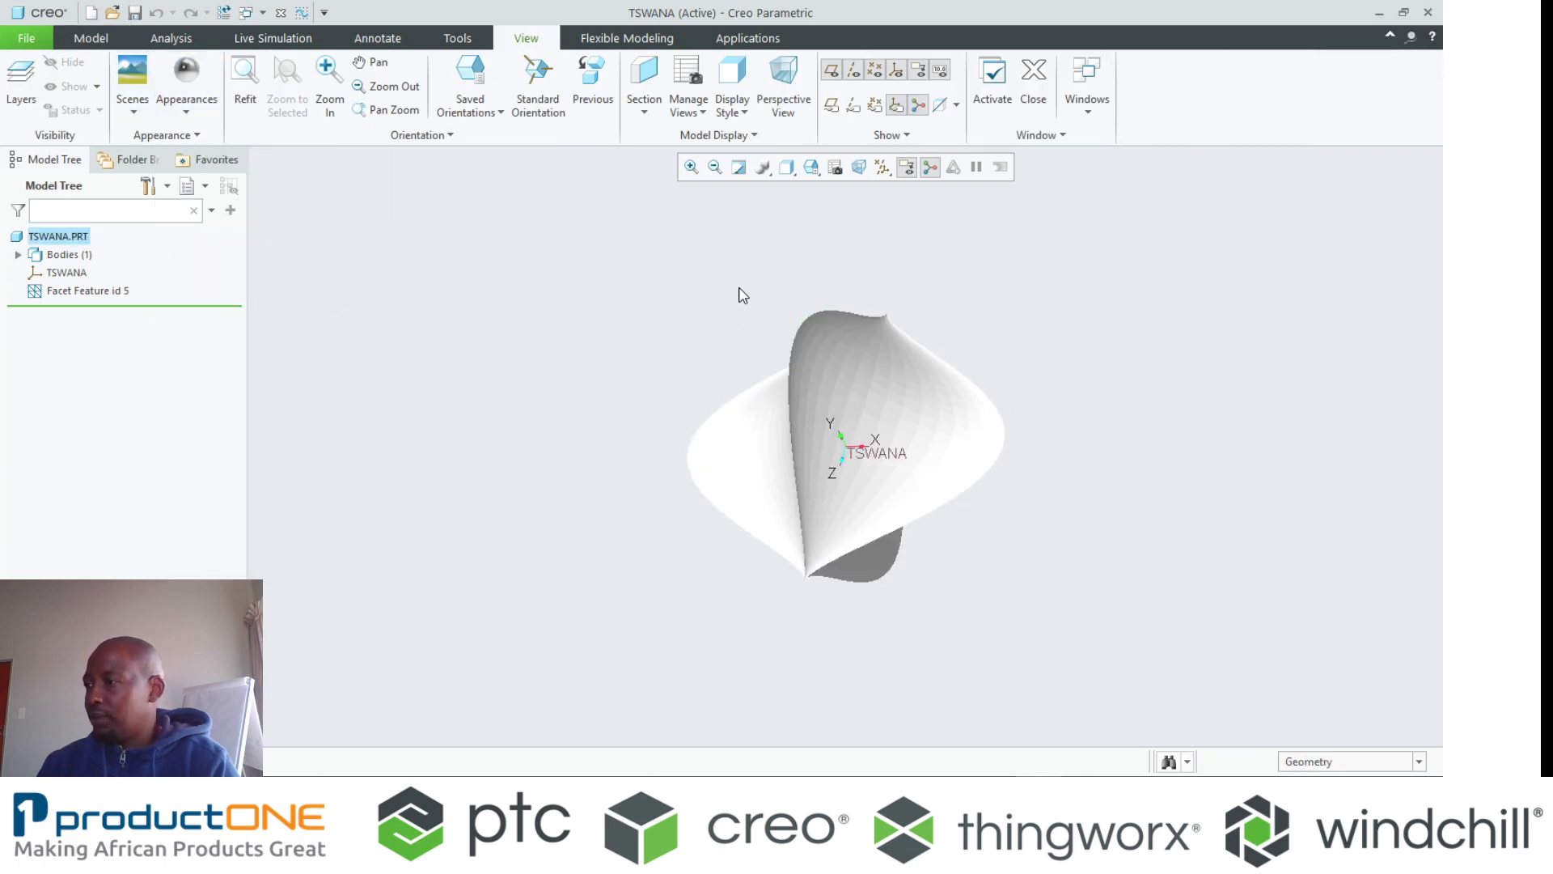
{"action": "left_click", "coordinate": [789, 167]}
{"action": "left_click", "coordinate": [794, 189]}
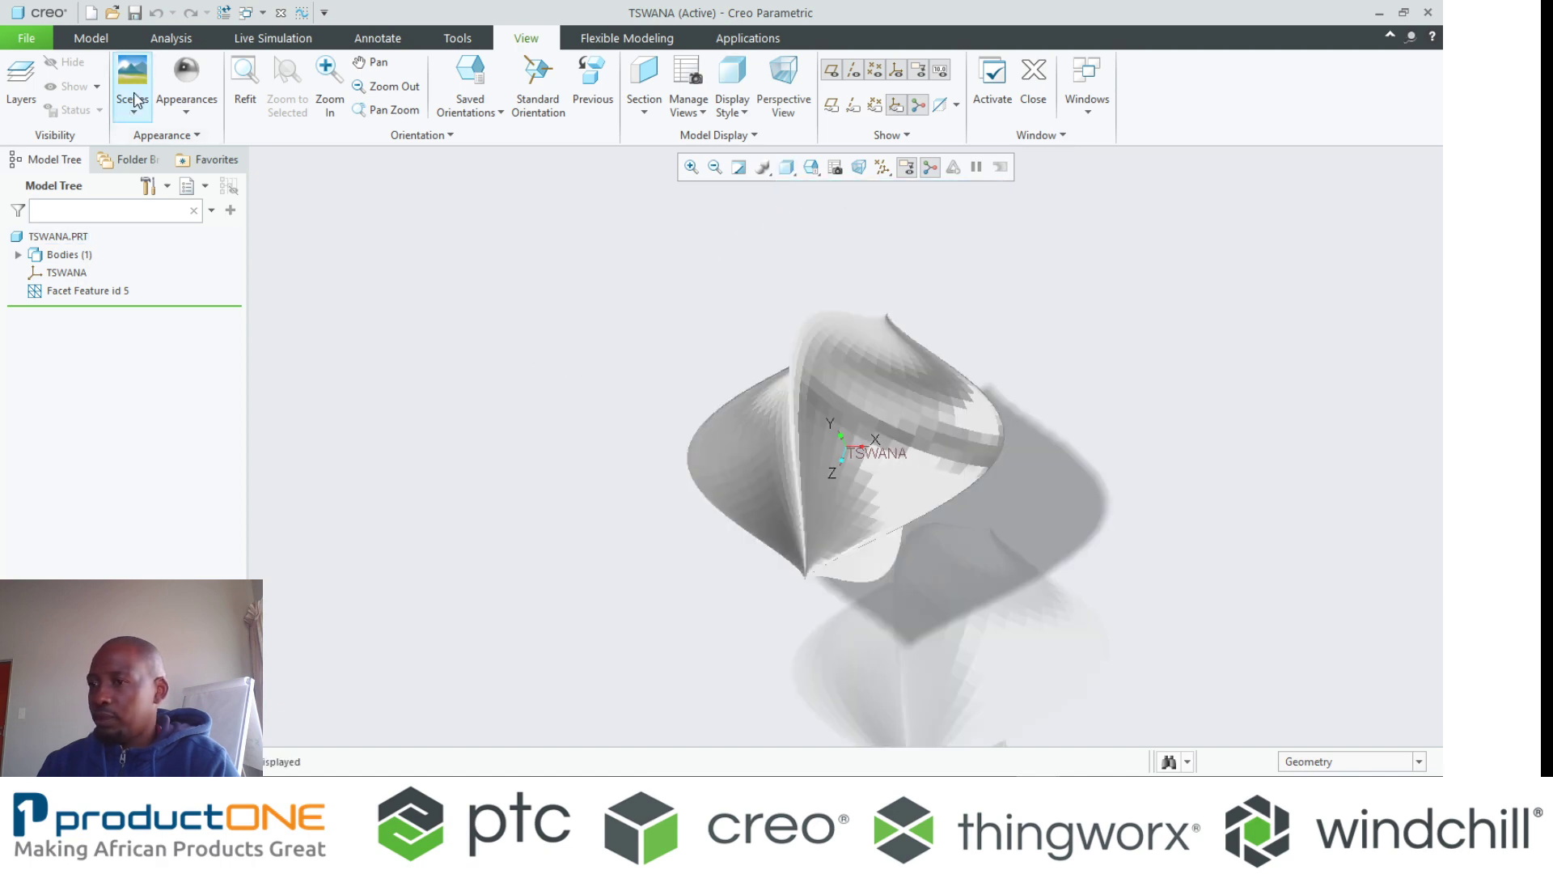